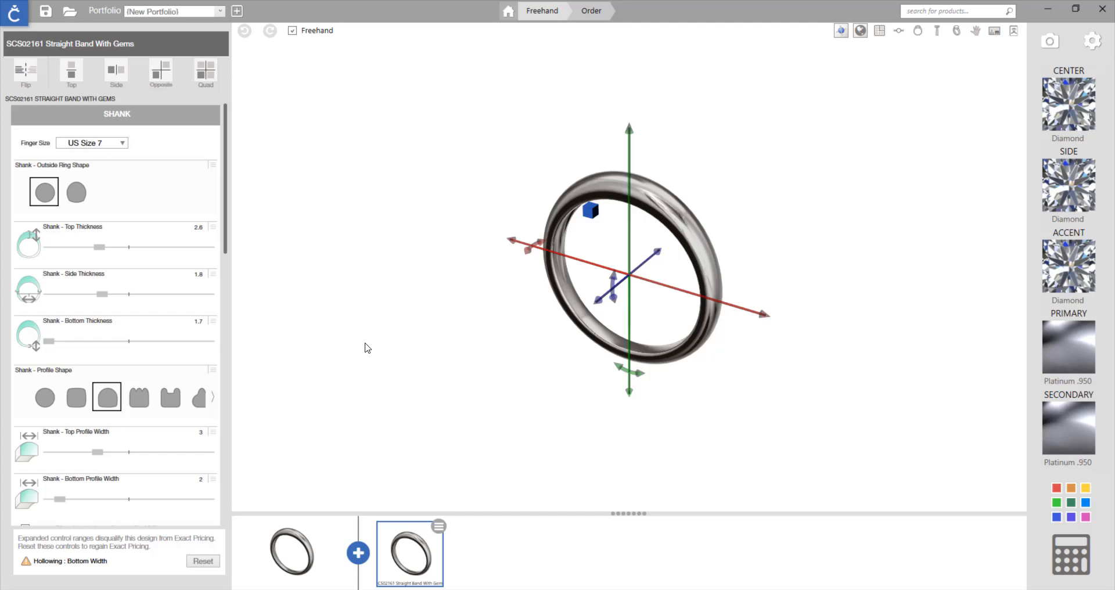
Step: Change the shank's profile shape to the rounded square and turn off its hollow cutter
left_click(351, 347)
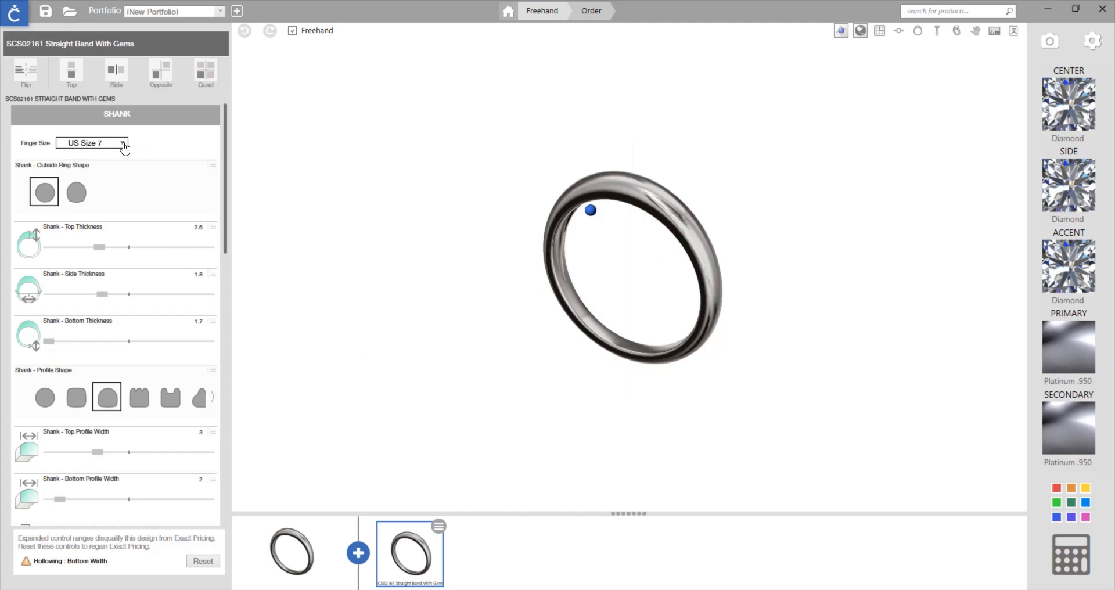
left_click(84, 403)
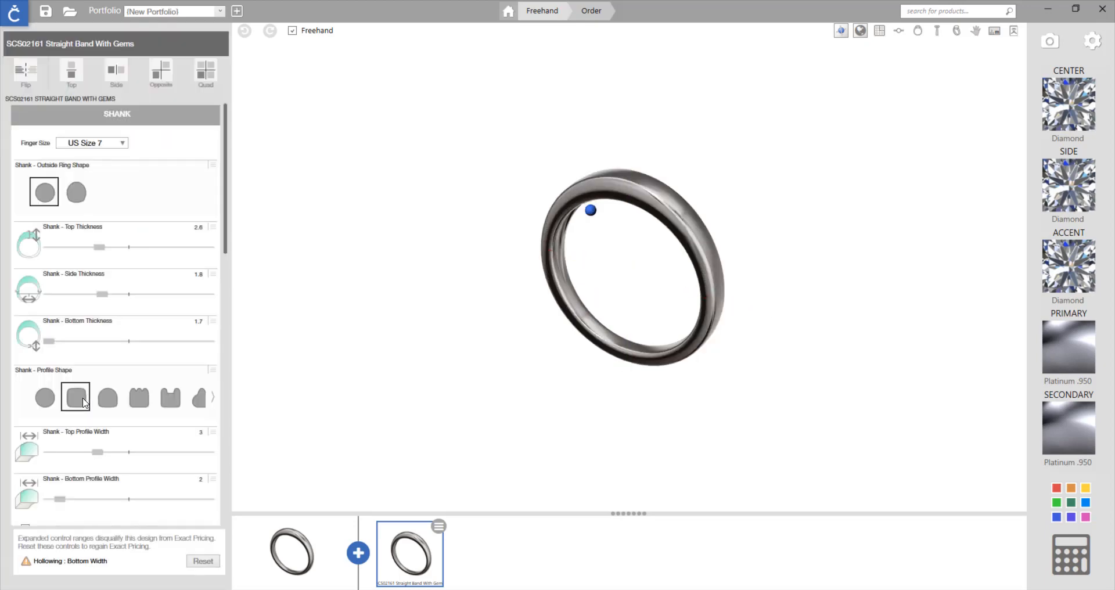
scroll(119, 482, "down", 2)
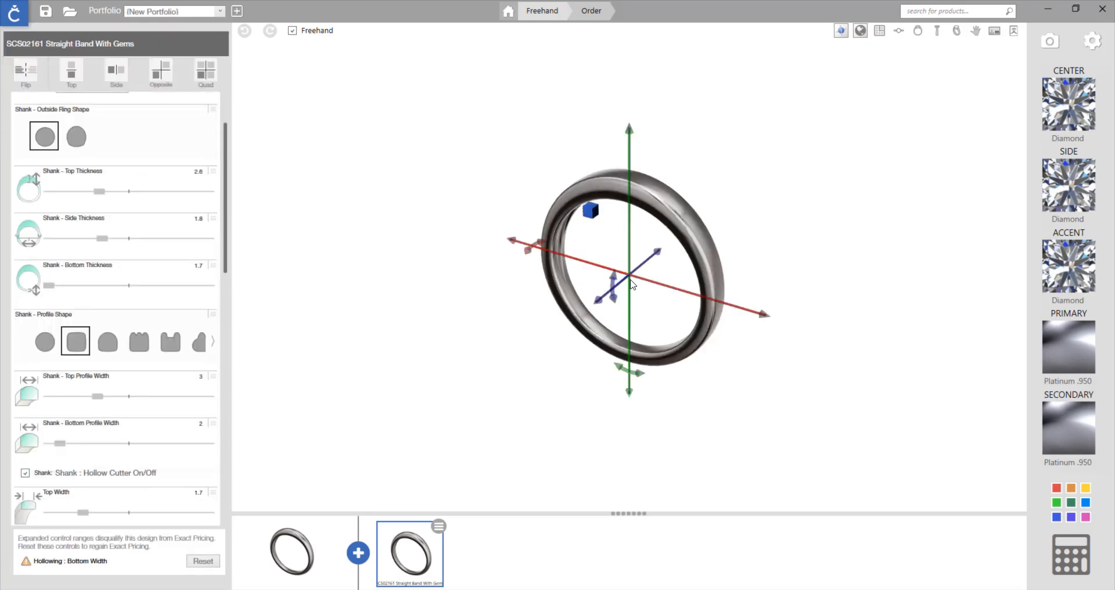
scroll(632, 199, "up", 8)
right_click_drag(612, 196, 549, 182)
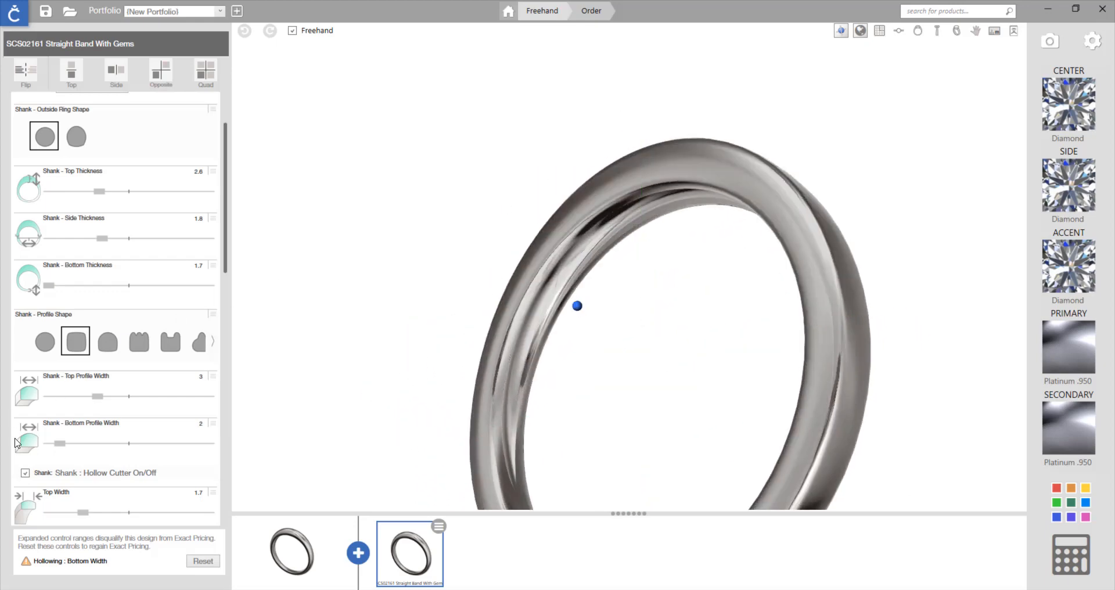
left_click(25, 474)
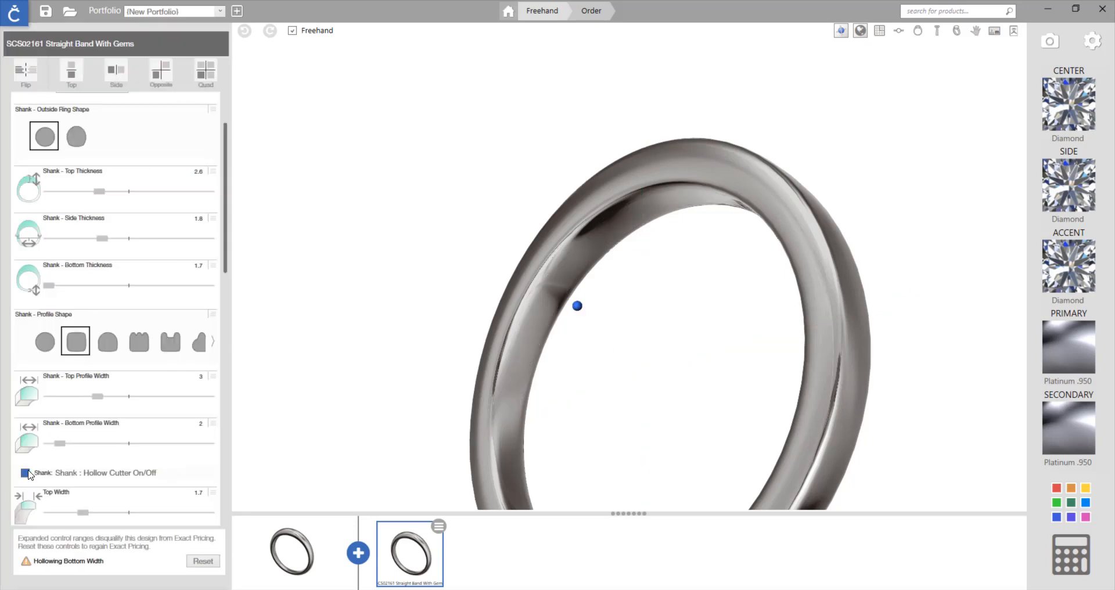
mouse_move(702, 228)
right_mouse_down()
mouse_move(729, 331)
mouse_move(709, 391)
right_mouse_up()
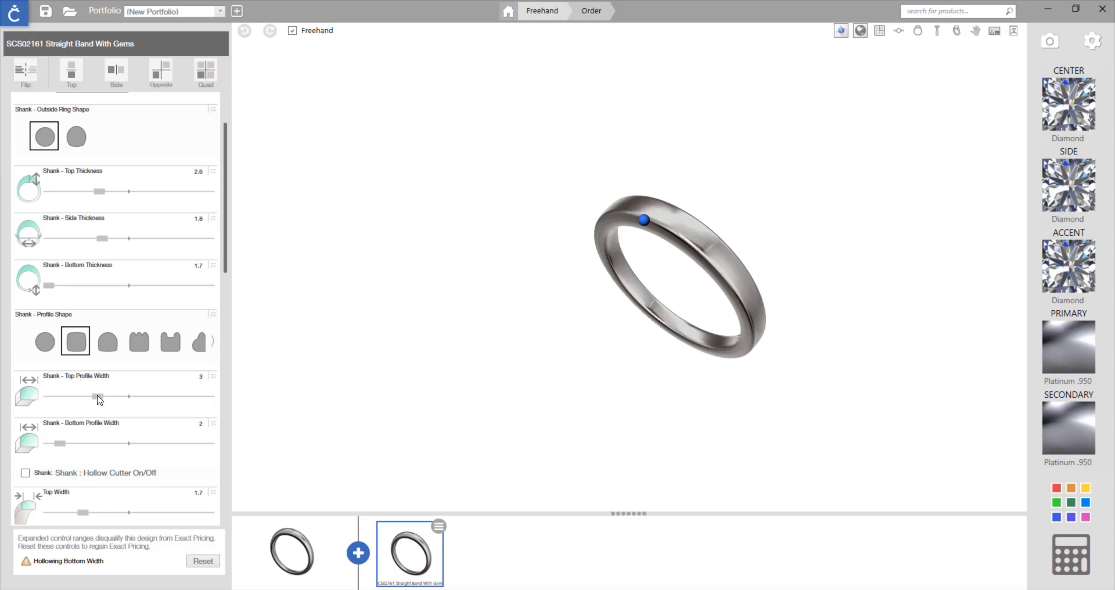
Step: Set both the top and bottom profile widths of the shank to 4
left_click_drag(99, 398, 134, 397)
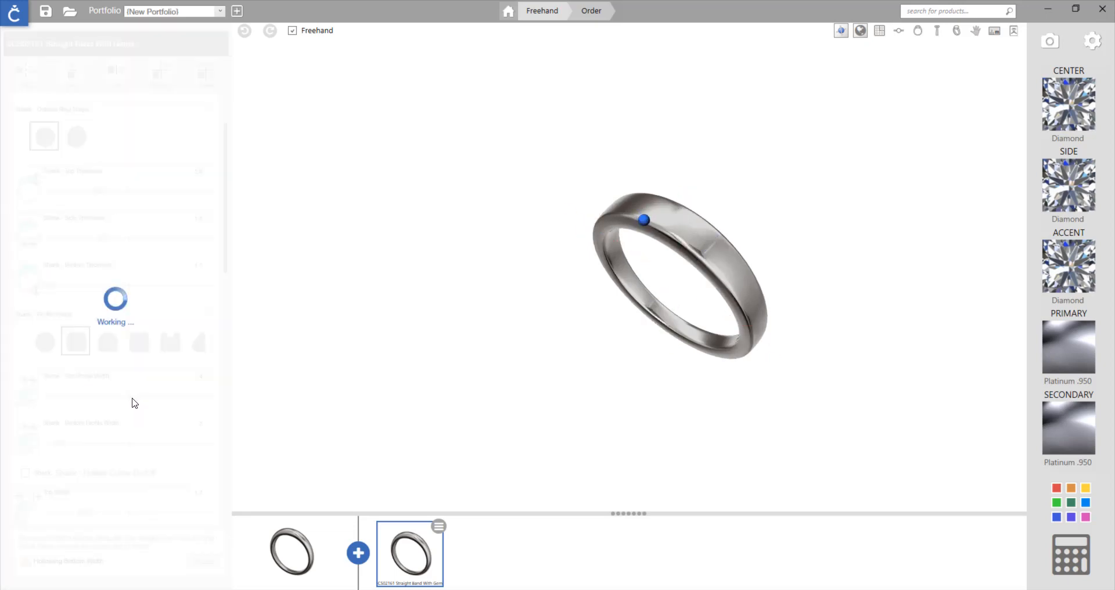
left_click_drag(777, 297, 675, 291)
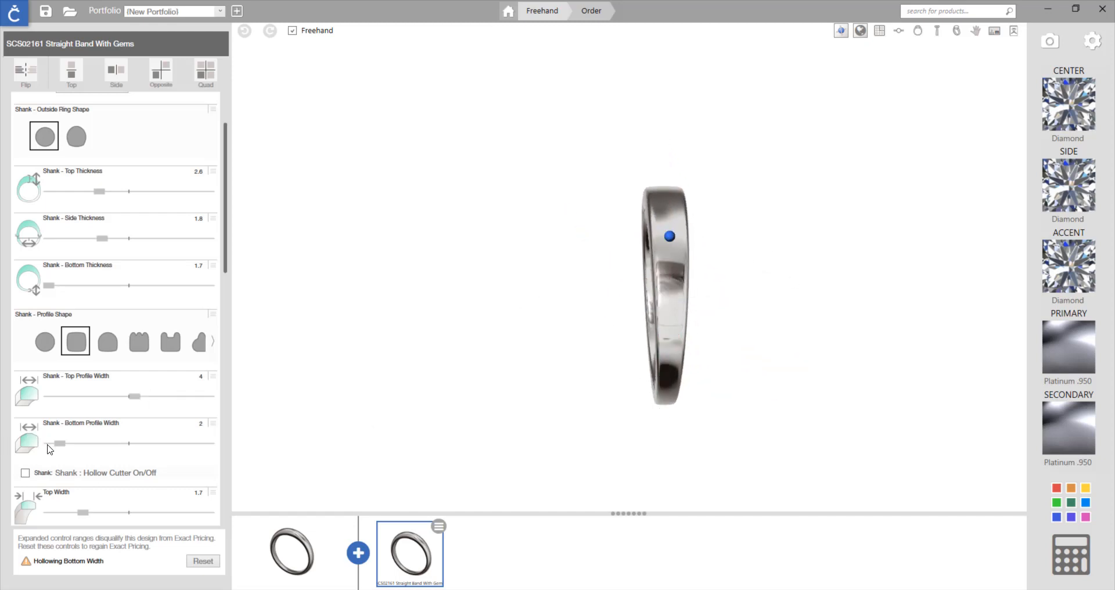
left_click_drag(61, 447, 137, 447)
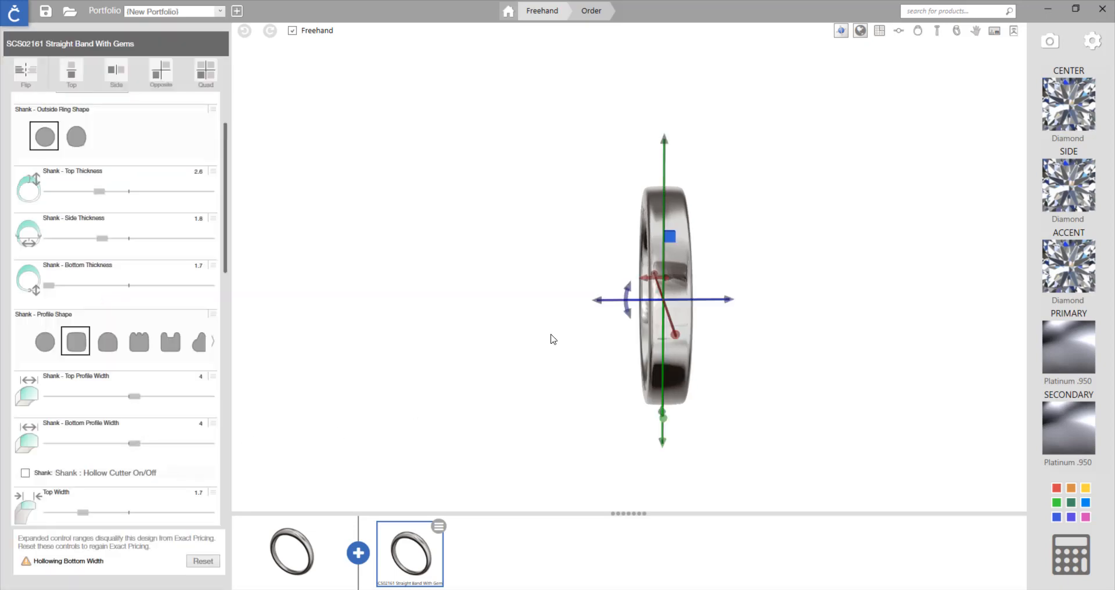
left_click_drag(552, 338, 698, 447)
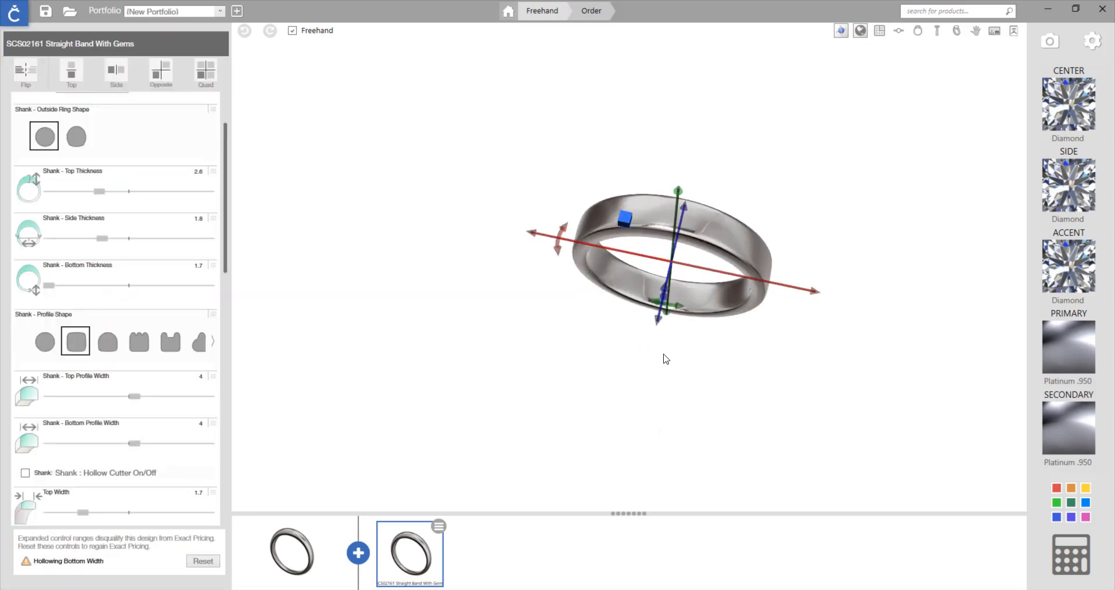
right_click_drag(666, 350, 712, 393)
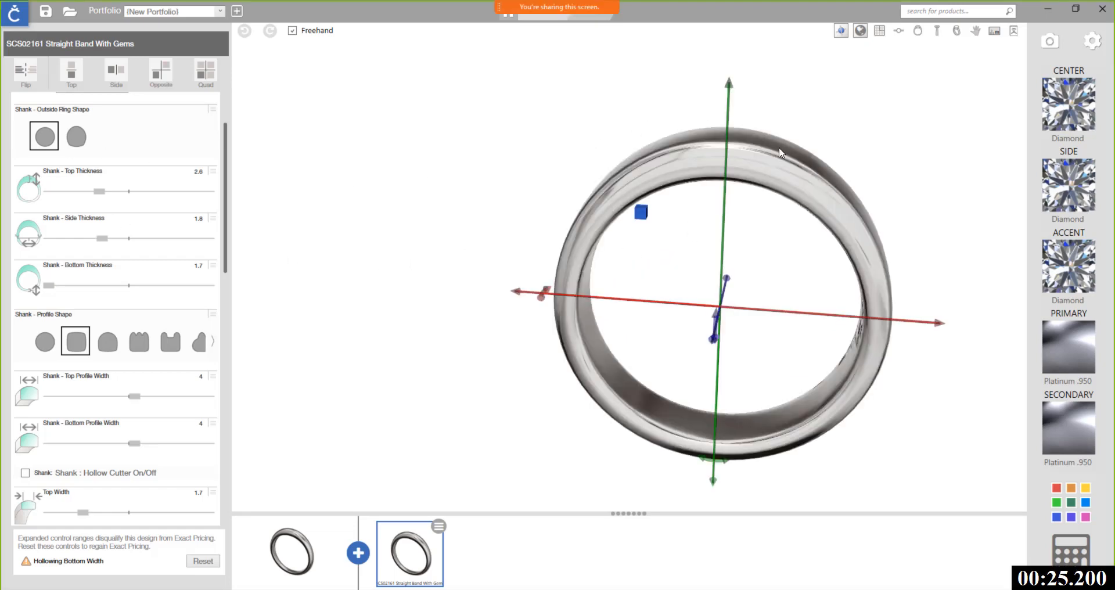
left_click_drag(754, 194, 796, 224)
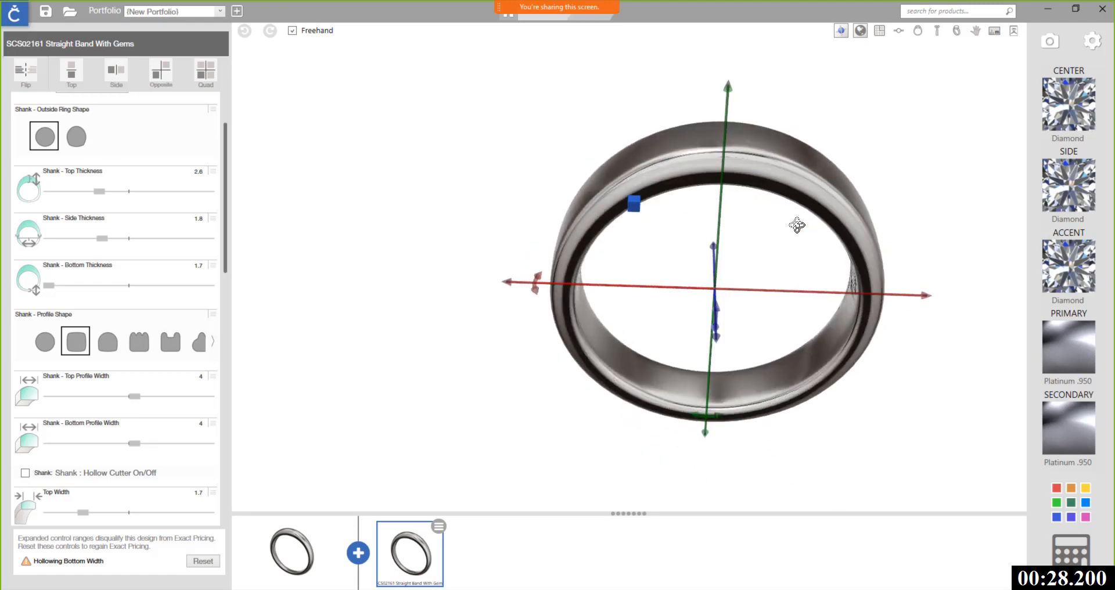
Step: Add the single-stone bezel setting CP-SE-038 from the Settings category of the parts library to the design
left_click(359, 555)
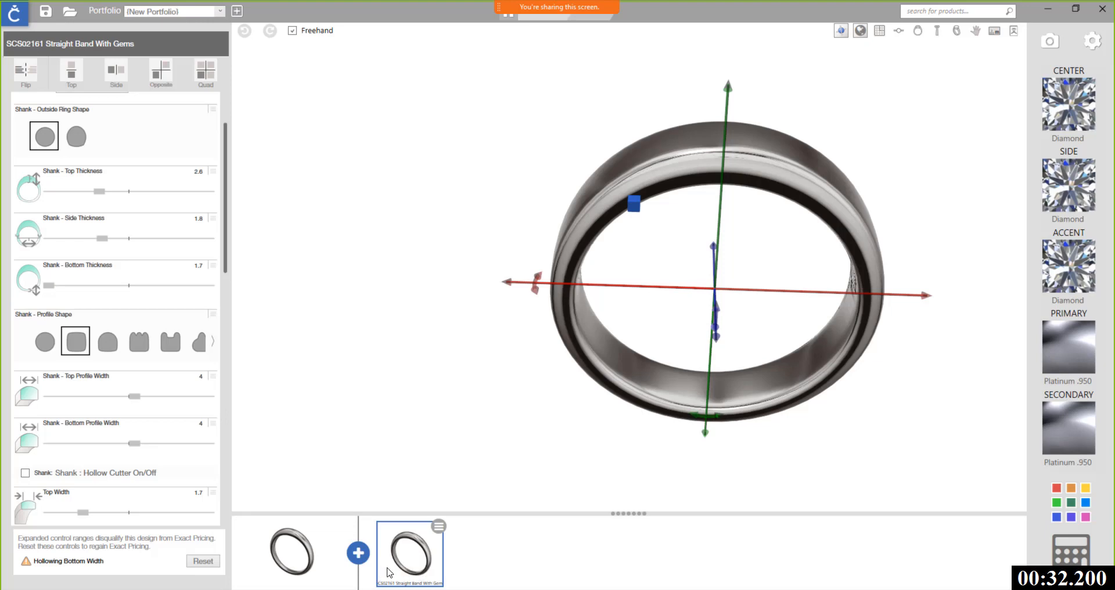
left_click(358, 555)
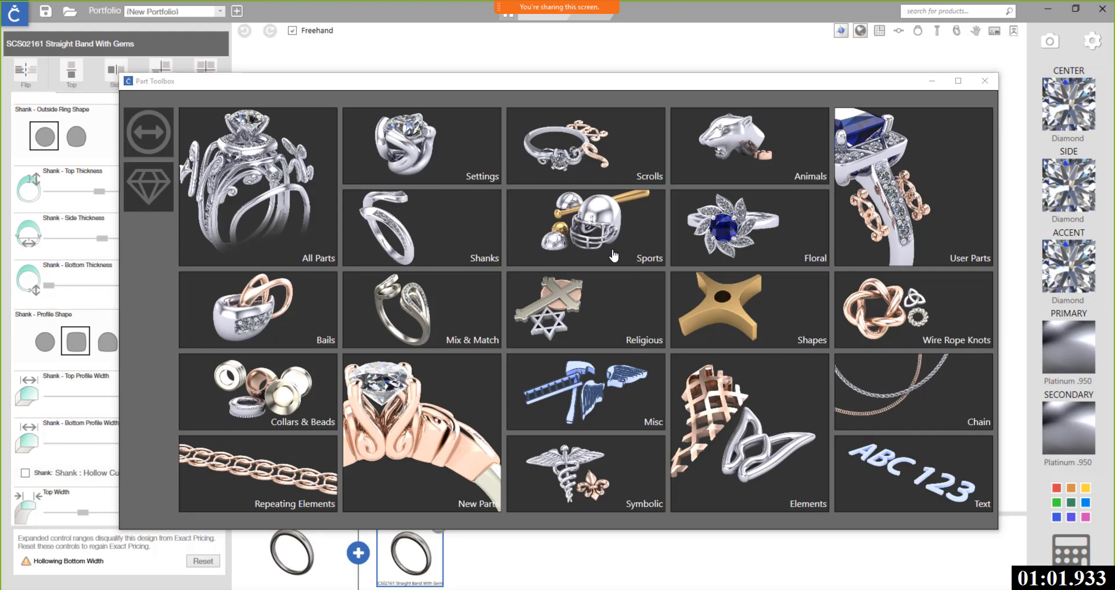
left_click(471, 175)
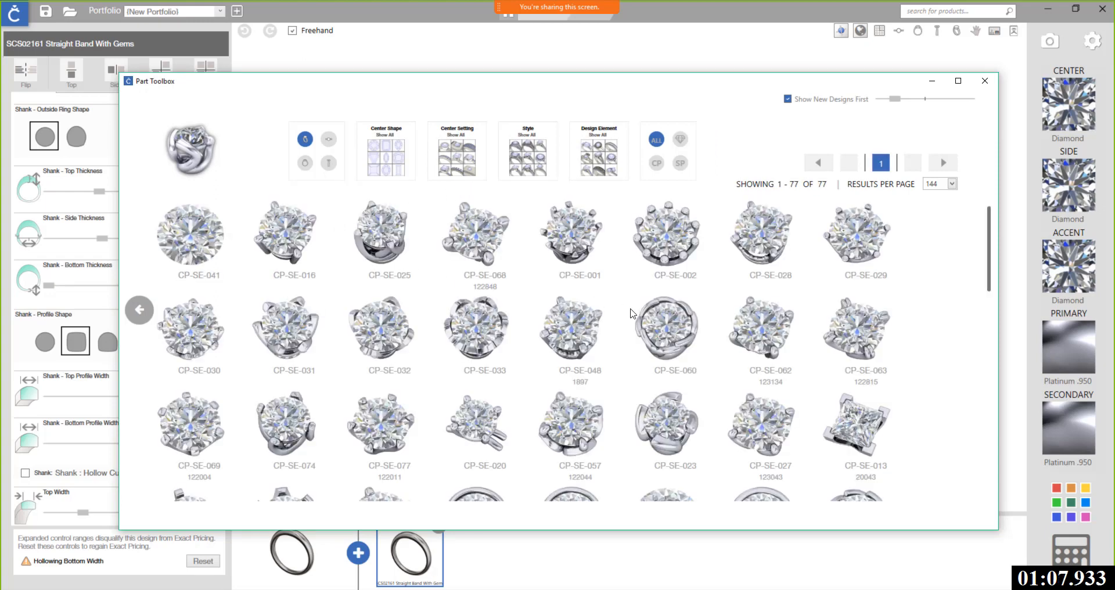
scroll(632, 313, "down", 1)
scroll(633, 313, "down", 5)
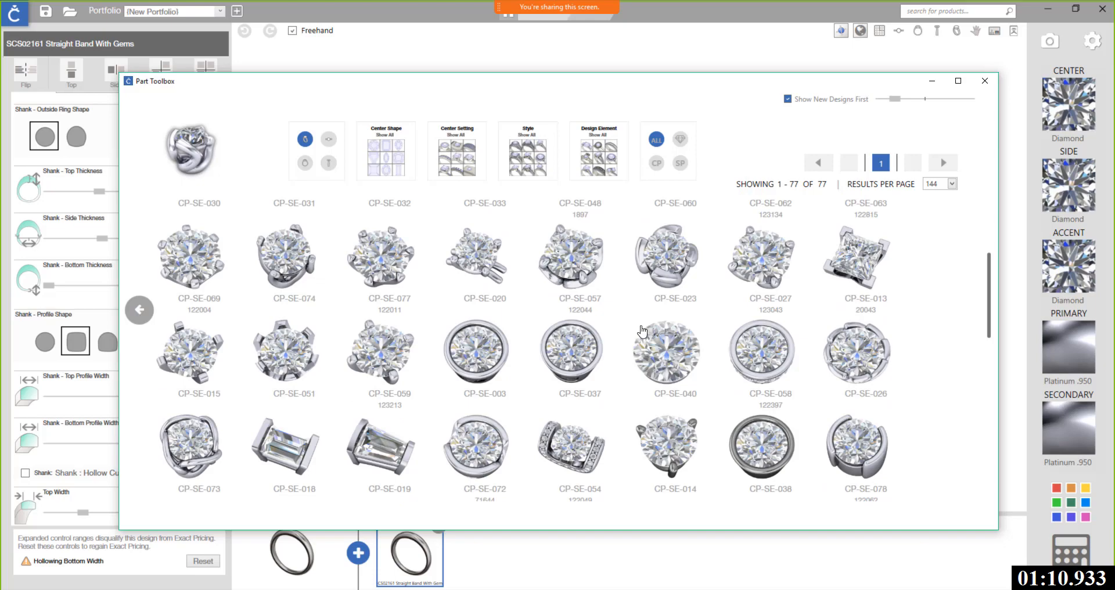
left_click(779, 461)
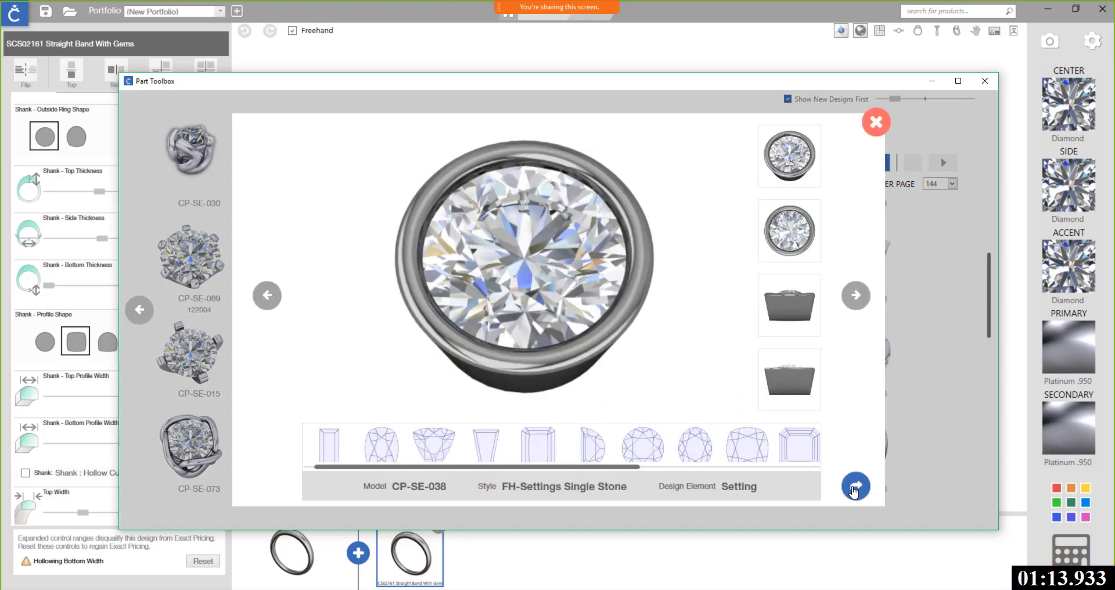
left_click(855, 489)
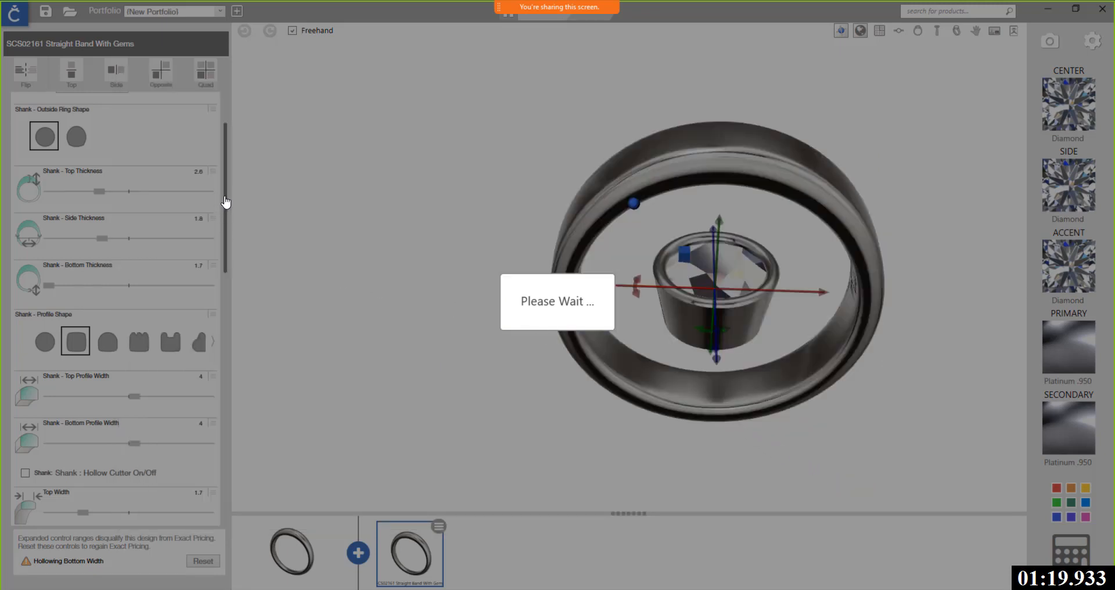
Step: Change the gem in the bezel setting to the square step-cut shape
scroll(225, 192, "up", 2)
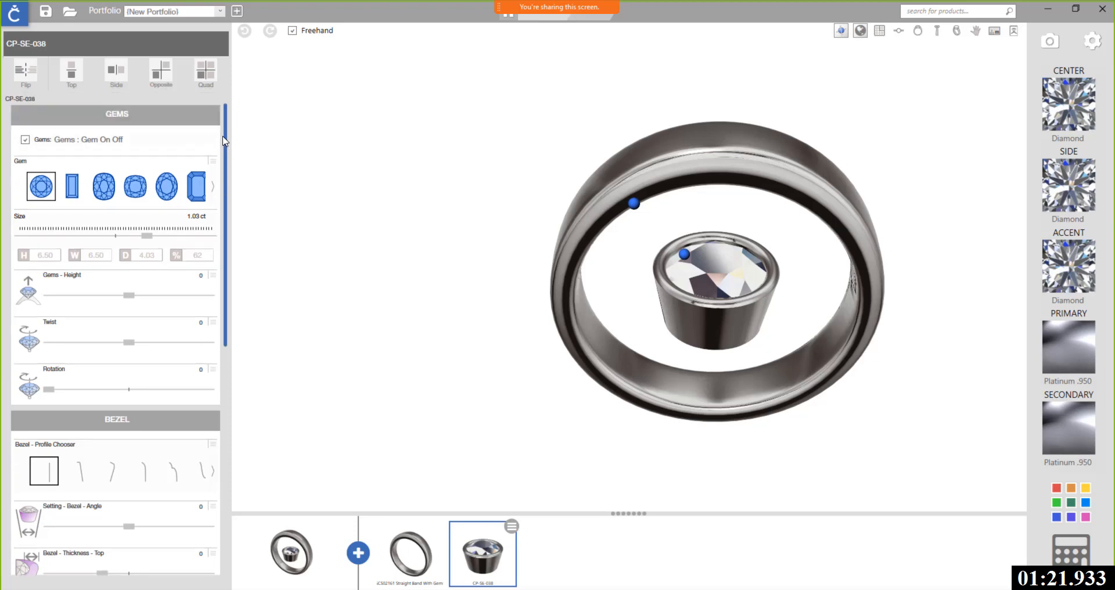
left_click(212, 186)
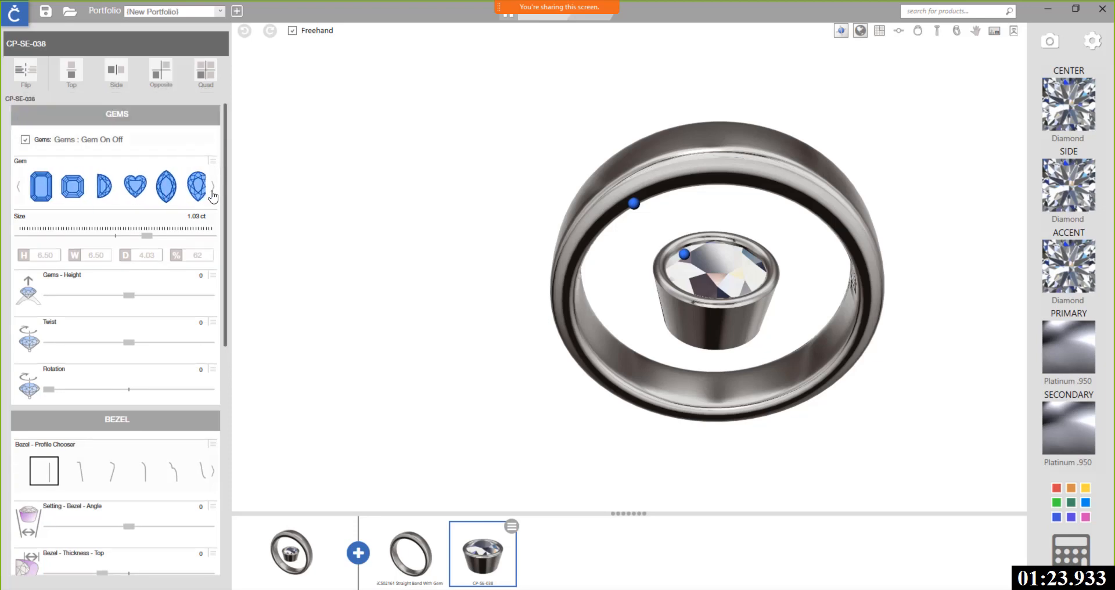
left_click(212, 191)
left_click(73, 187)
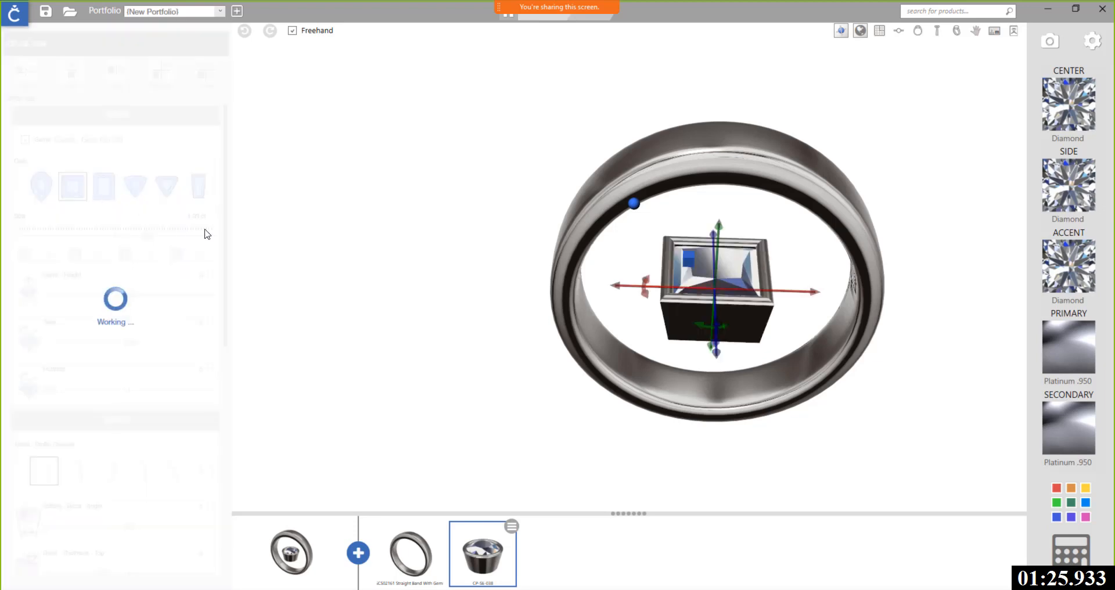
Step: Raise the bezel setting from the ring's center onto the top of the band and turn off its bezel bottom bend
right_click_drag(771, 384, 763, 314)
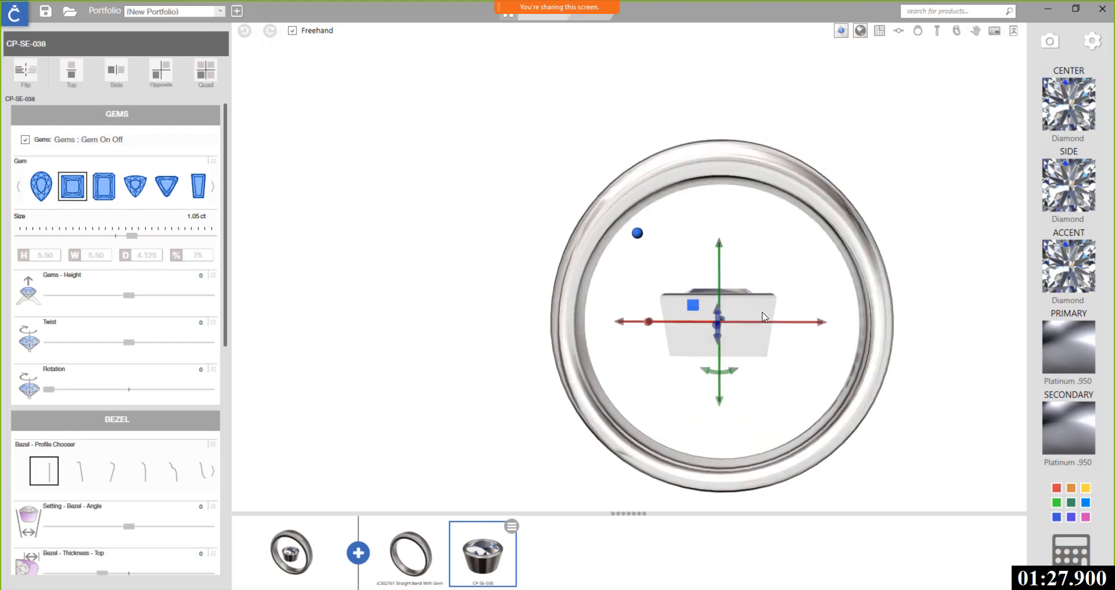
left_click_drag(719, 405, 697, 200)
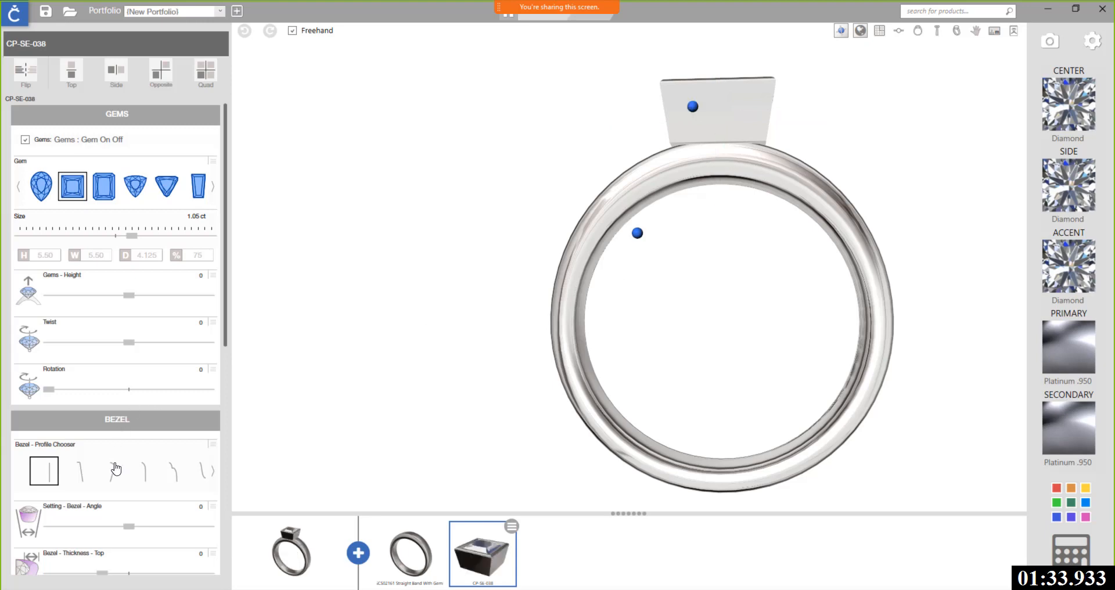
scroll(117, 465, "down", 6)
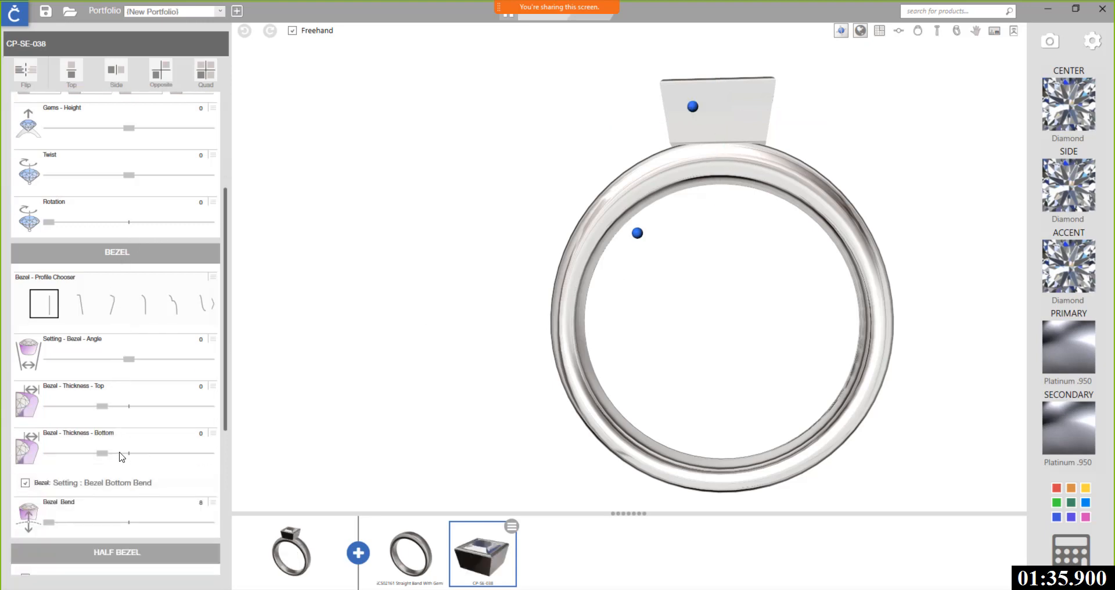
scroll(121, 457, "down", 4)
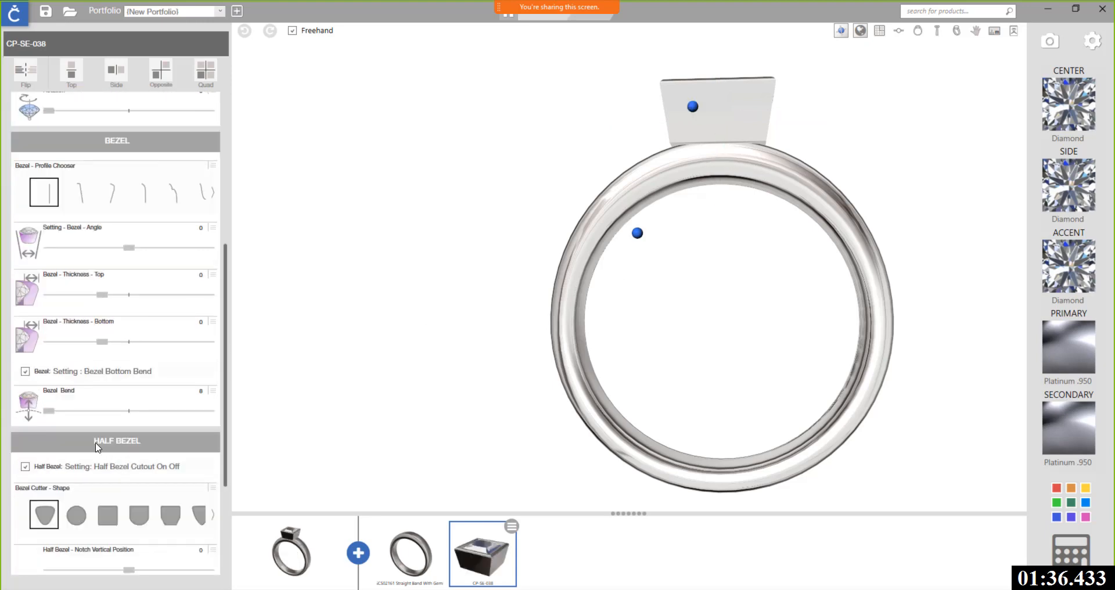
left_click(25, 372)
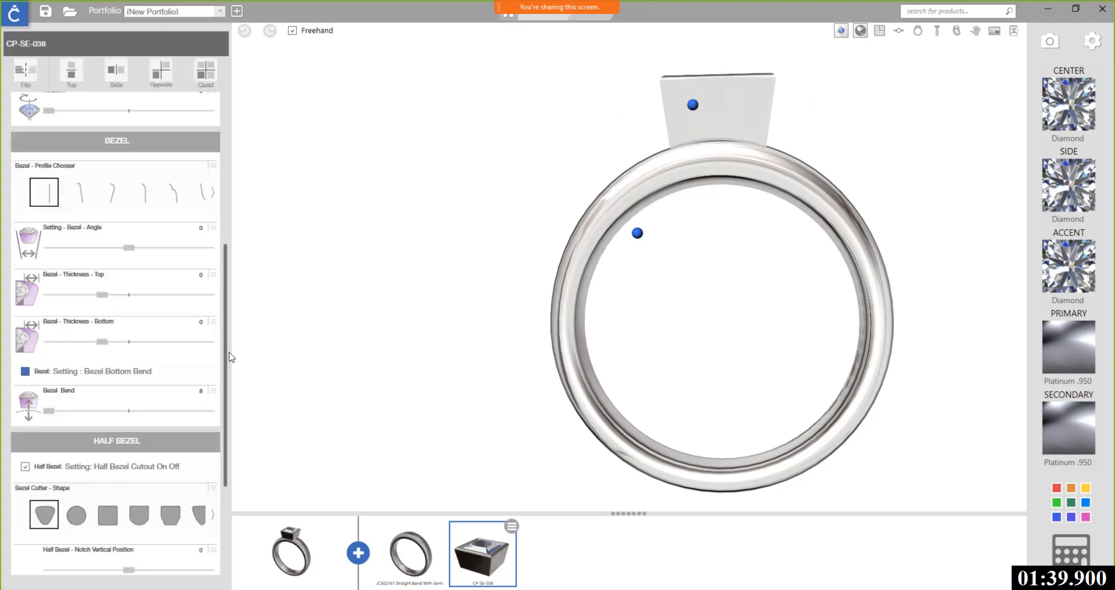
Step: Reduce the square gem's size to .13 ct so it measures 2.75 by 2.75
left_click_drag(777, 144, 651, 325)
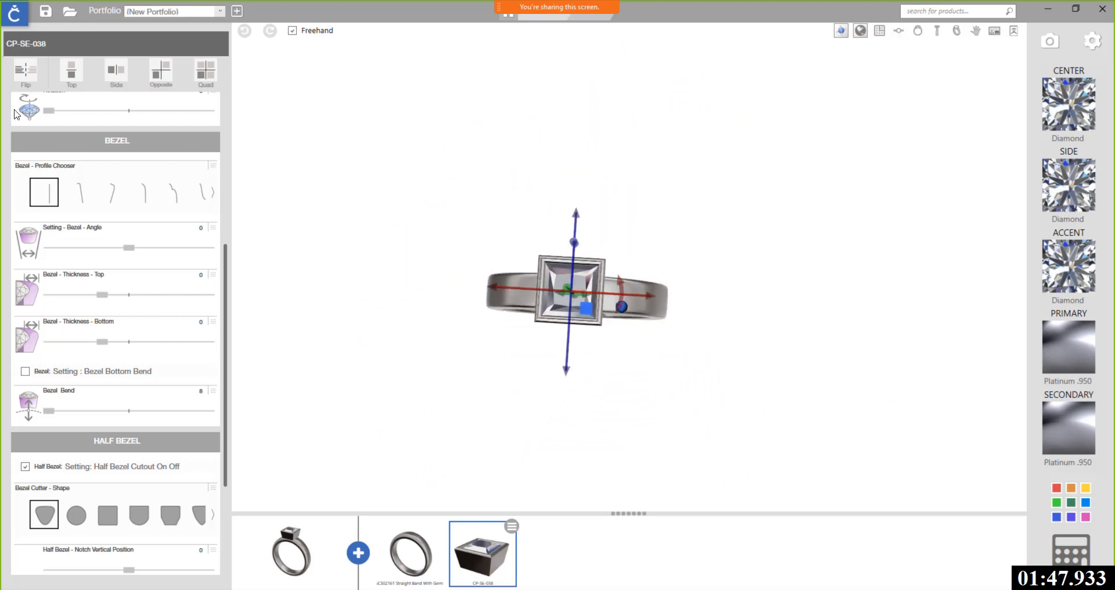
scroll(103, 232, "up", 5)
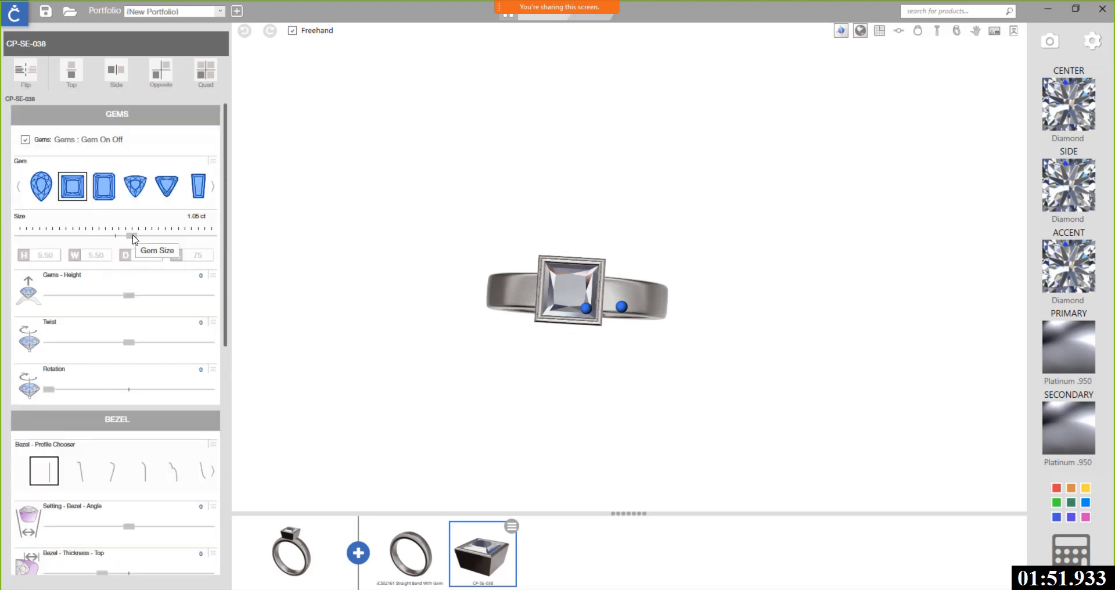
left_click_drag(133, 238, 63, 246)
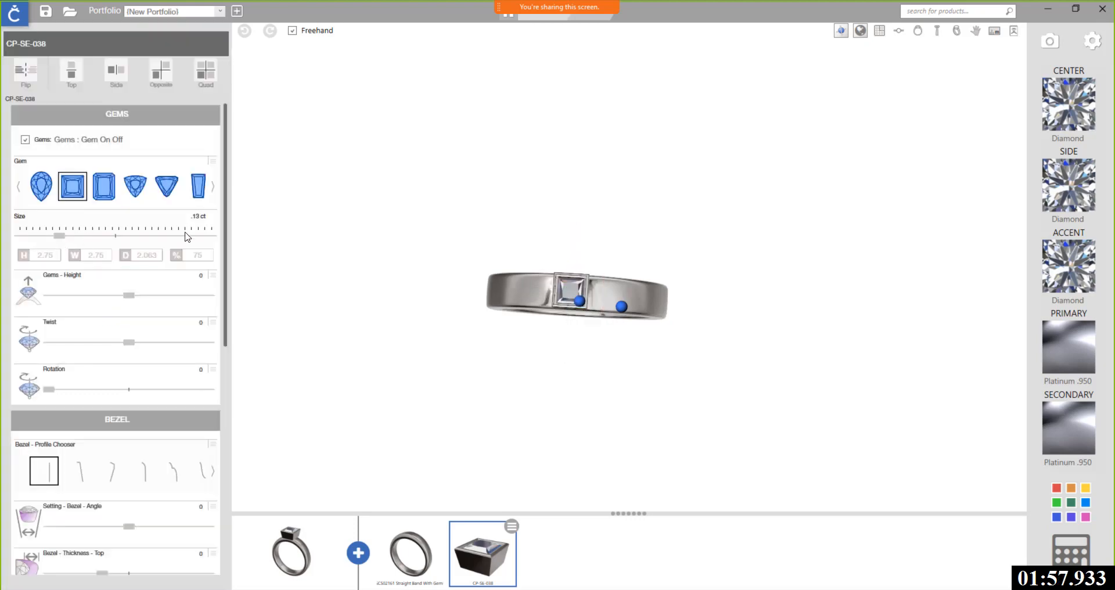
left_click_drag(656, 302, 657, 312)
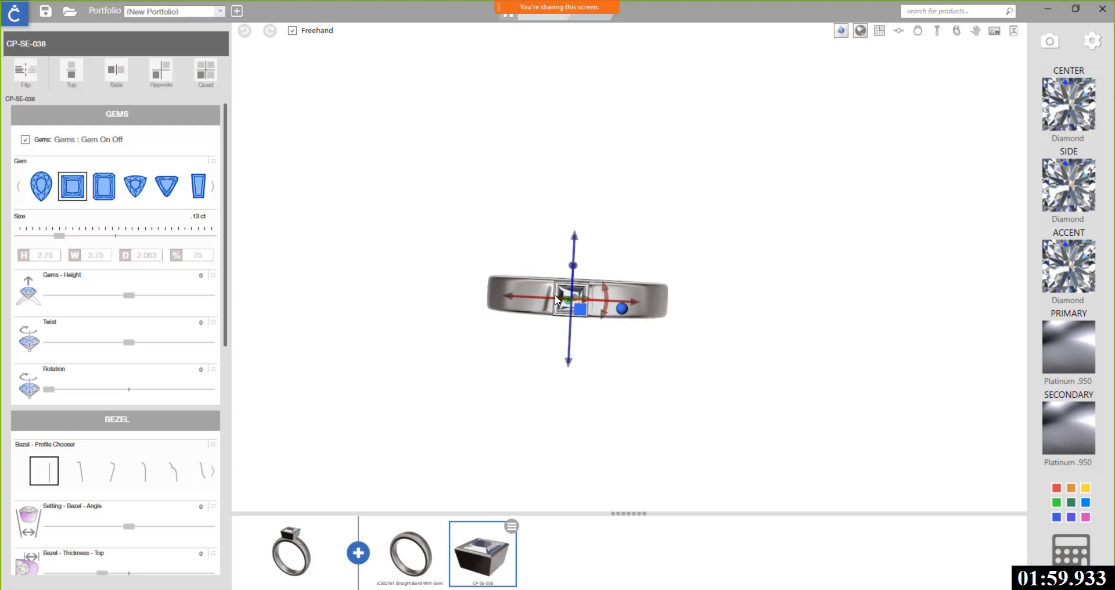
scroll(555, 300, "up", 3)
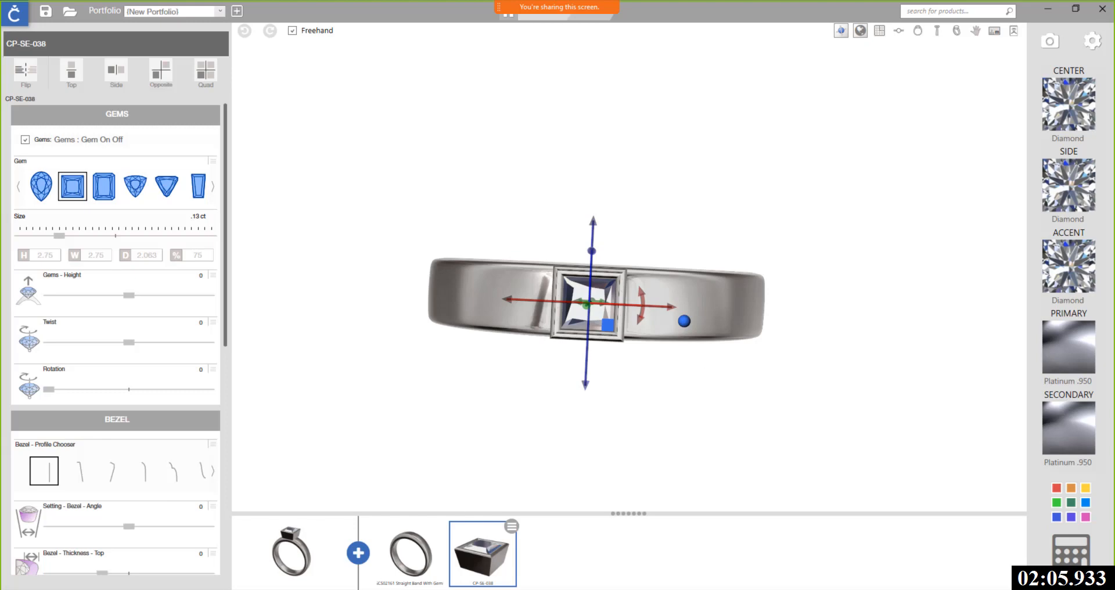
Step: Switch to the slideshow to examine the reference ring's cluster center, and return to the ring design to view the setting from the front
mouse_move(128, 589)
left_click(211, 564)
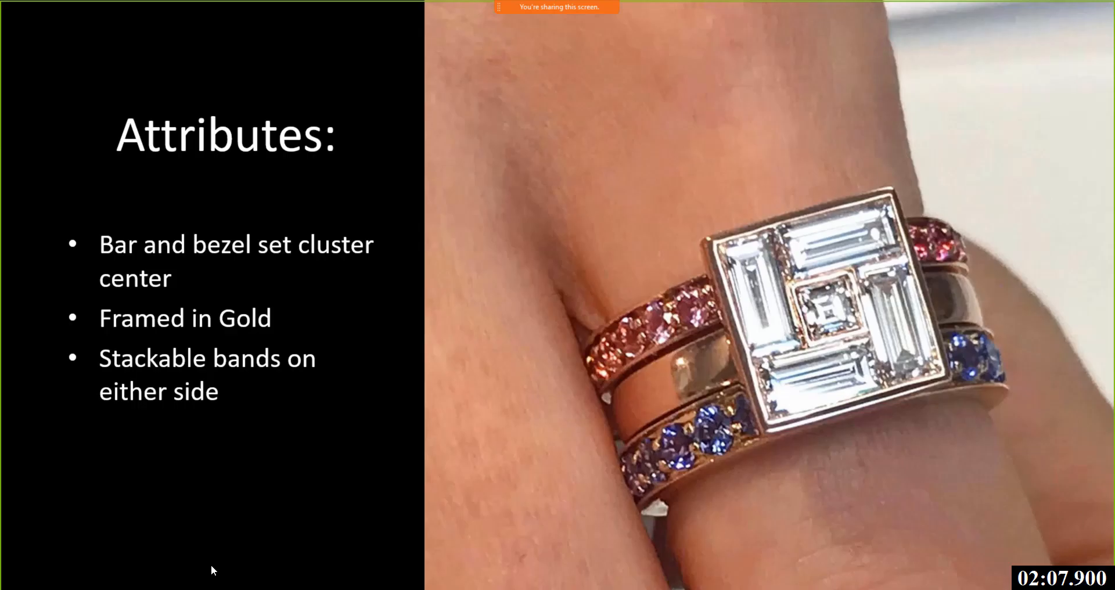
right_click(937, 312)
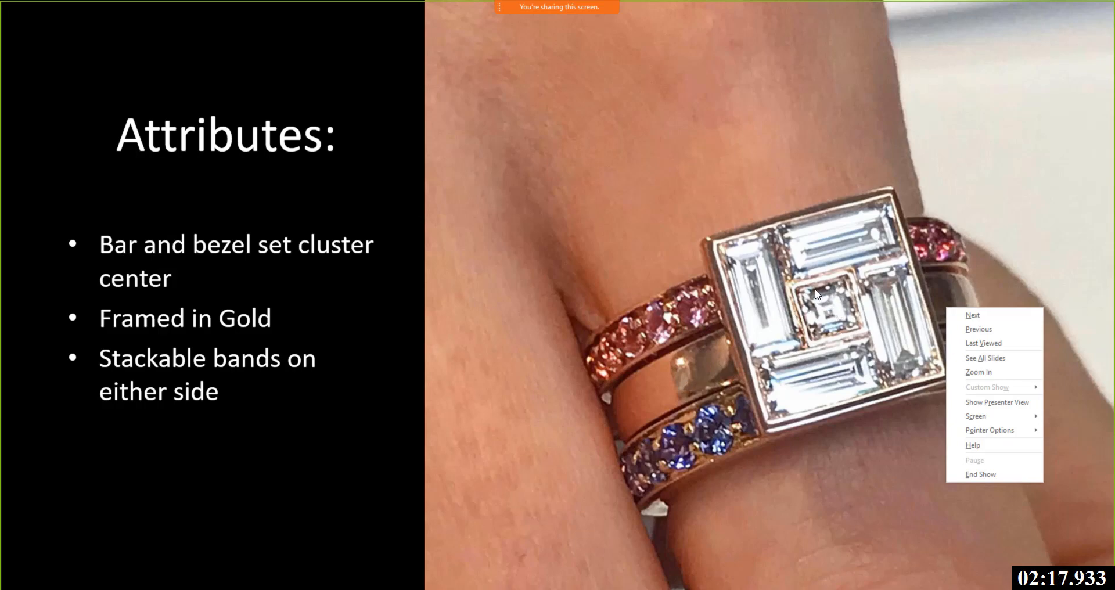
key("alt+Tab")
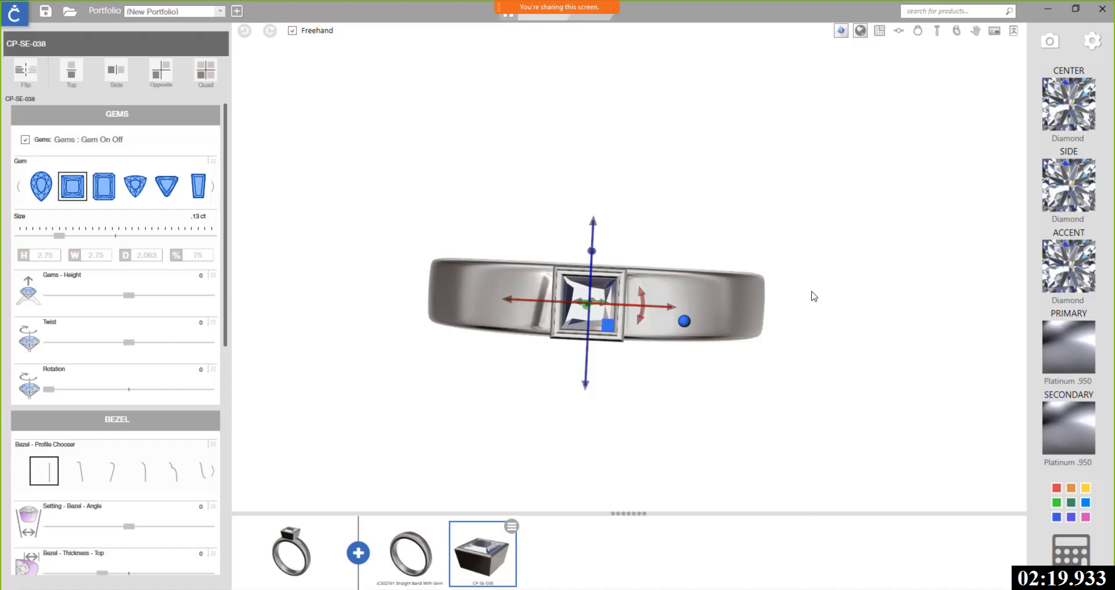
left_click_drag(665, 382, 687, 199)
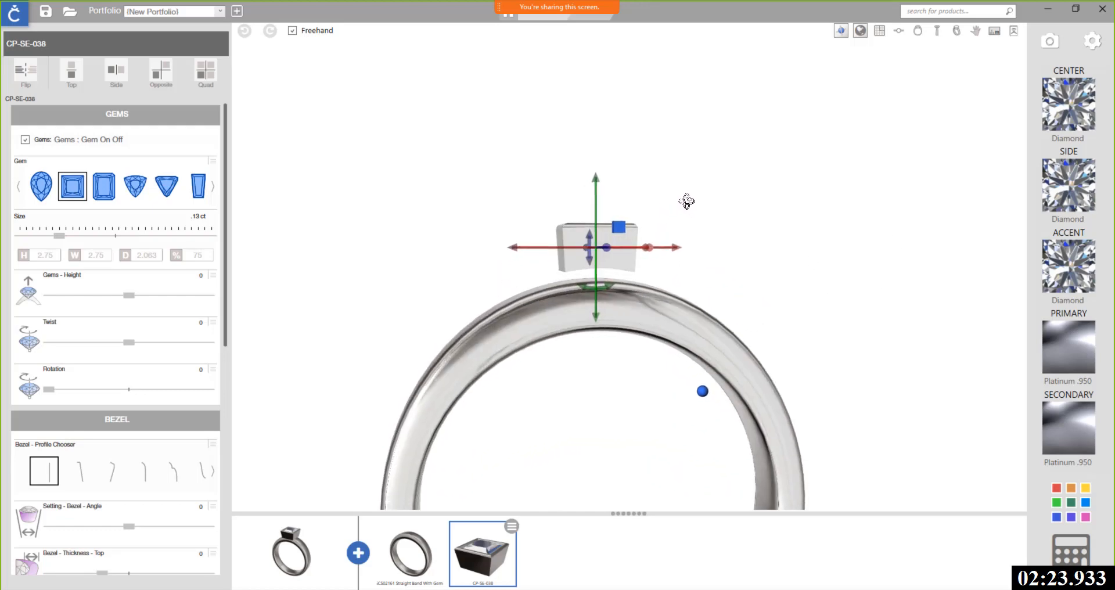
Step: Lower the bezel setting until its base sits on the top of the band
left_click_drag(596, 178, 598, 190)
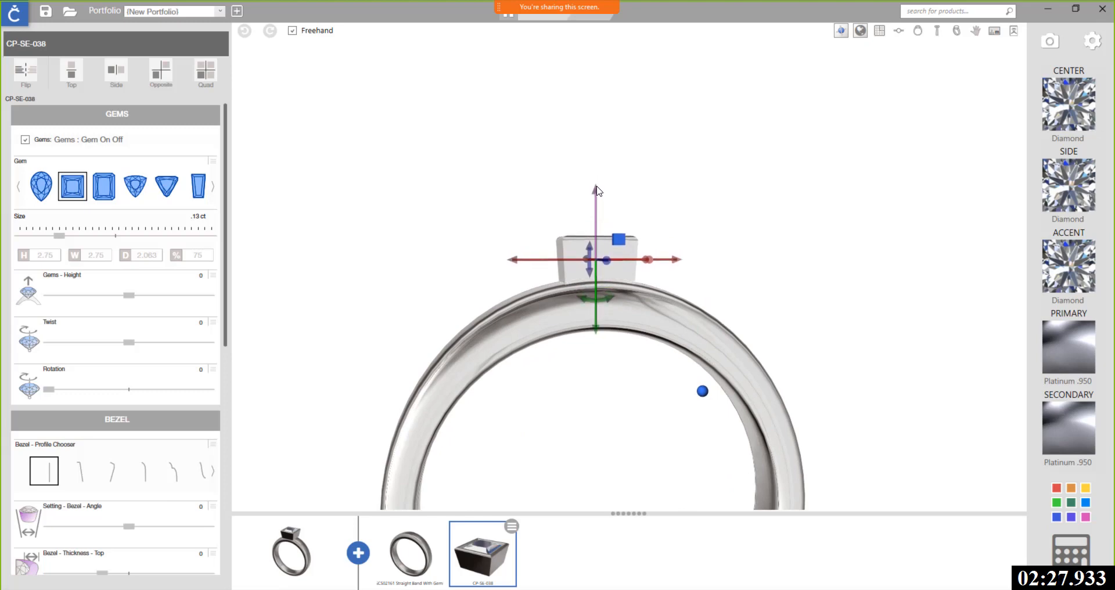
left_click_drag(692, 291, 673, 439)
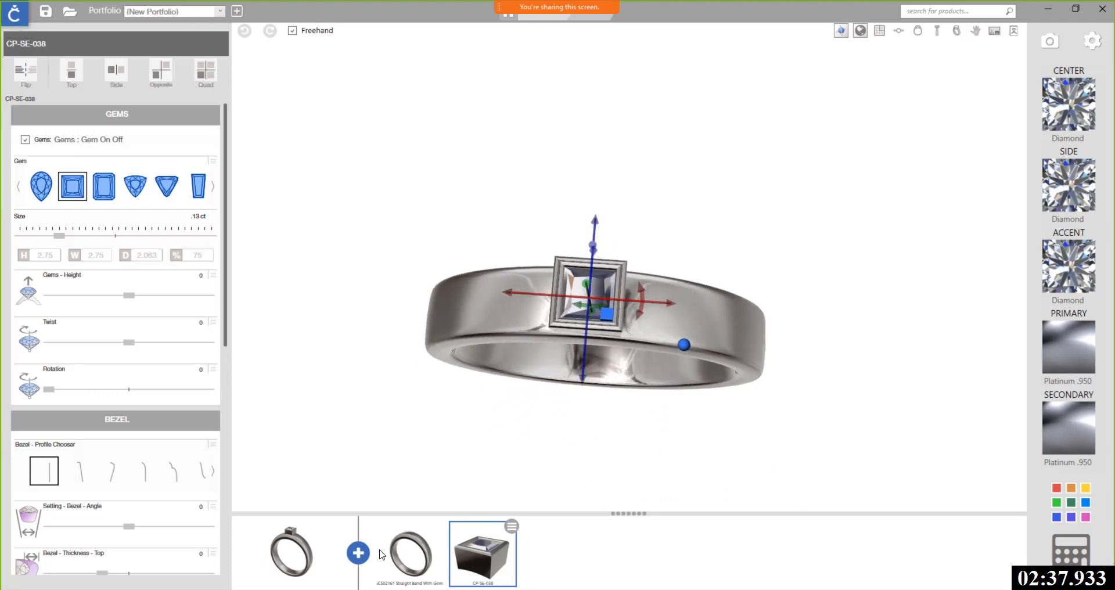
Step: Add the single-stone baguette bar setting CP-SE-018 from the Settings parts to the ring design
left_click(358, 553)
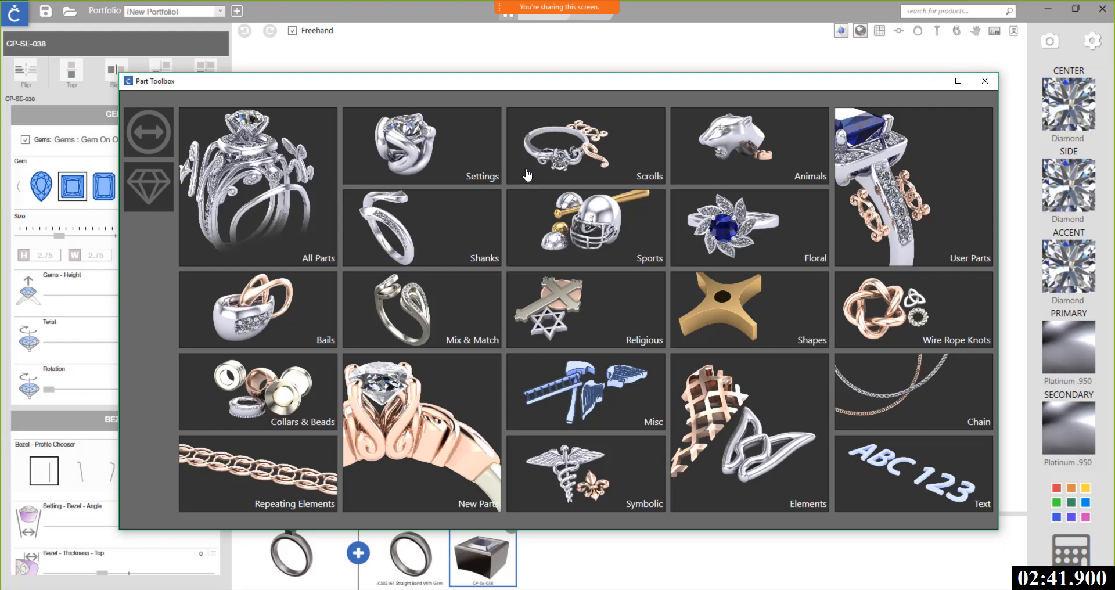
left_click(466, 162)
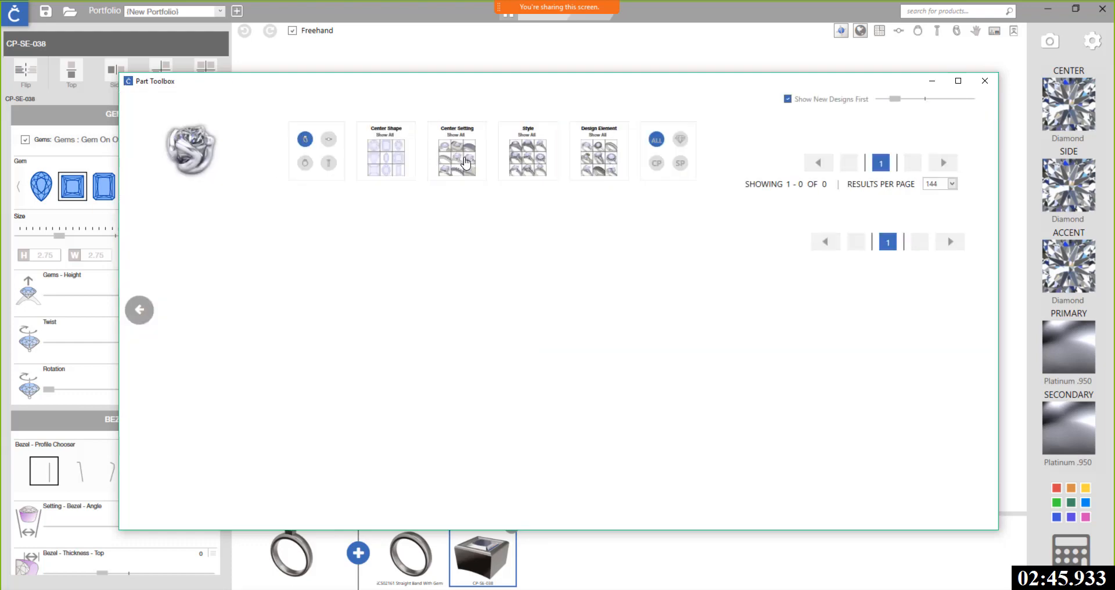
scroll(612, 345, "down", 3)
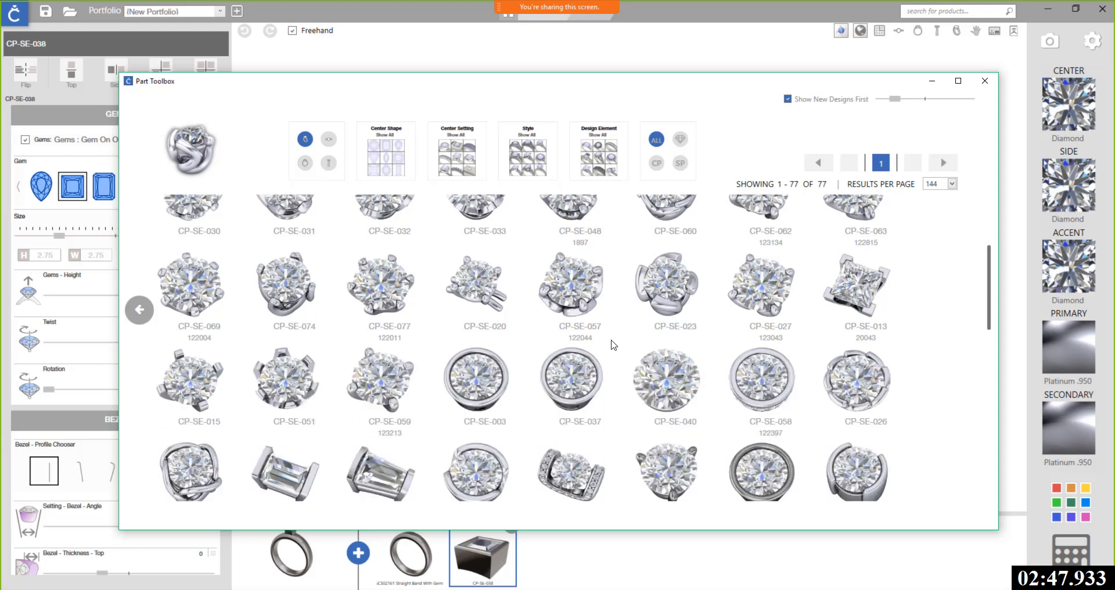
scroll(613, 345, "down", 2)
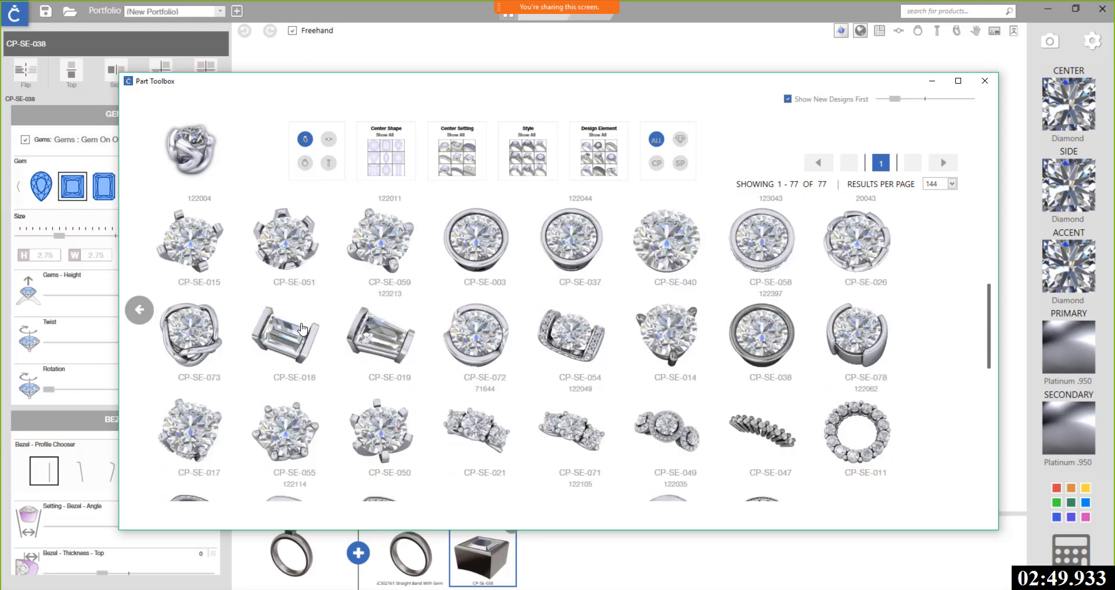
left_click(293, 340)
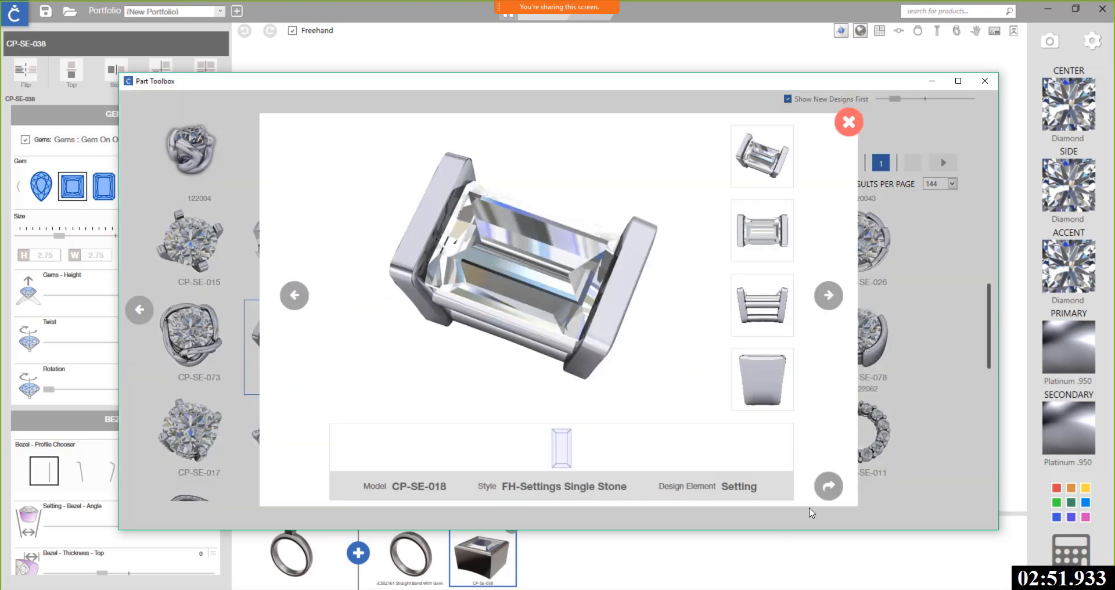
left_click(832, 489)
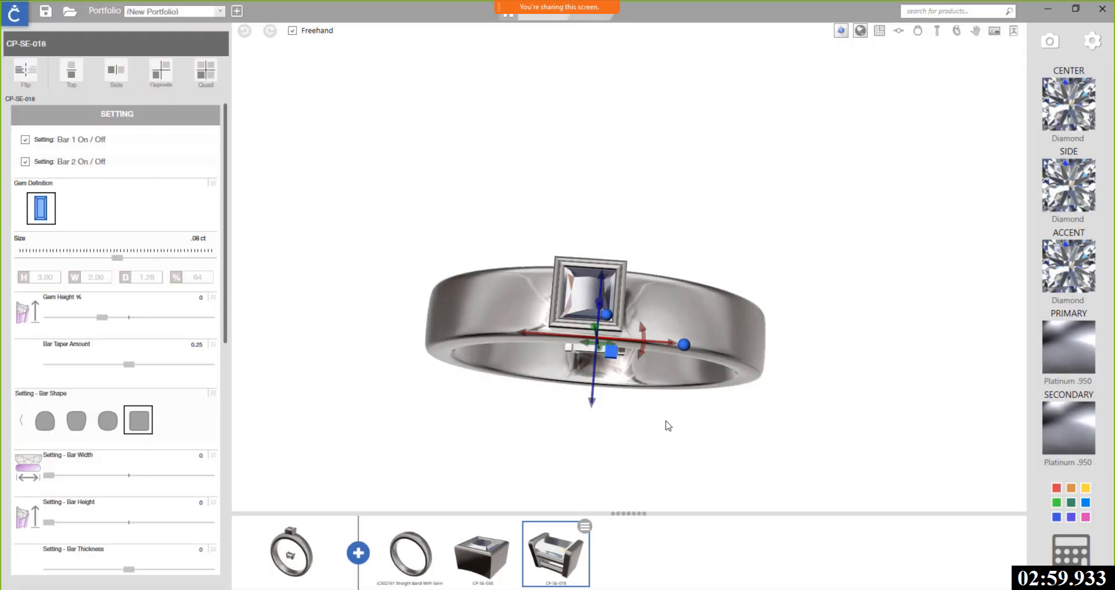
Step: Raise the bar setting from the ring's center to the top of the band and move it sideways next to the bezel setting
right_click_drag(668, 390, 671, 304)
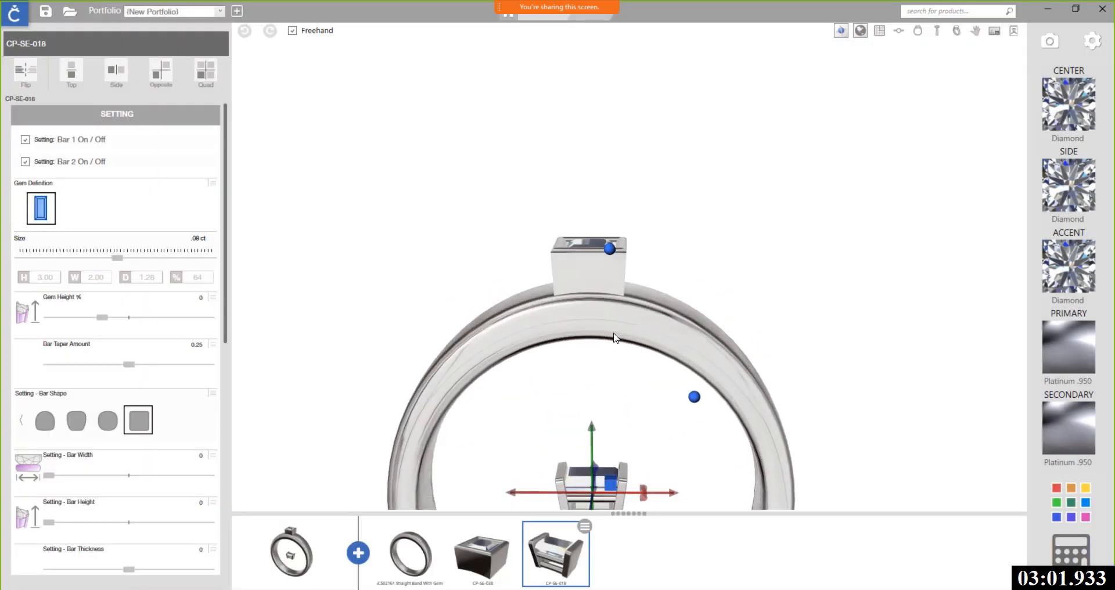
left_click_drag(591, 426, 588, 302)
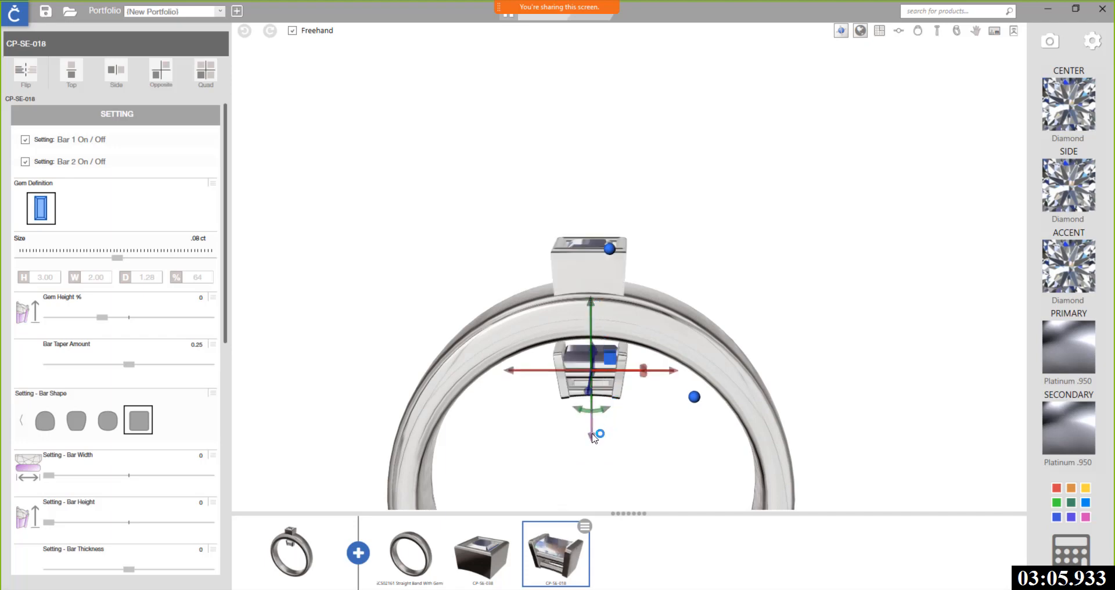
left_click_drag(591, 441, 564, 321)
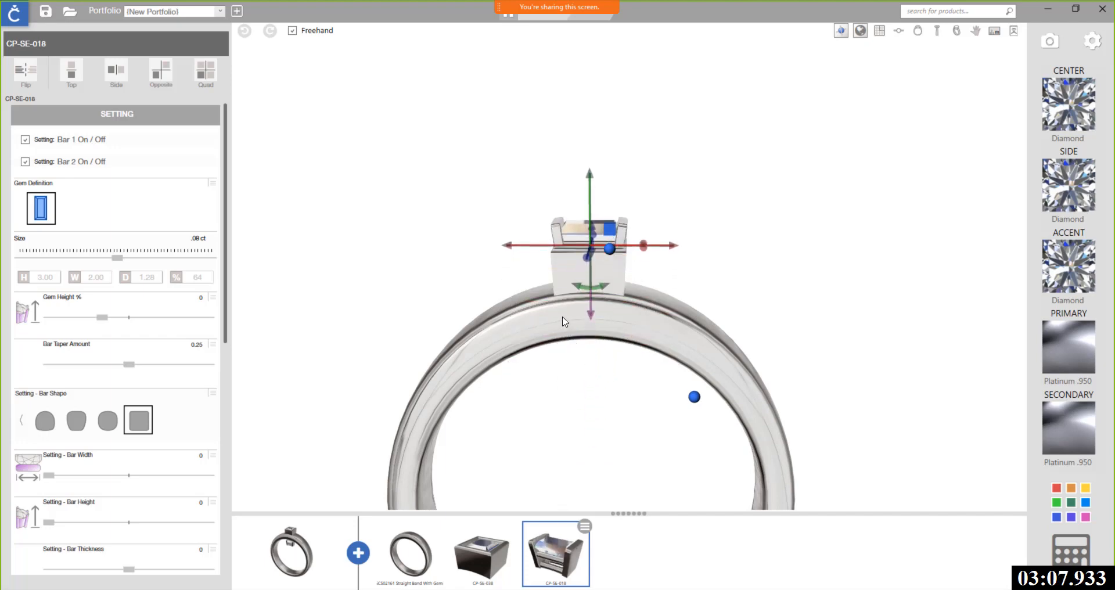
right_click_drag(619, 355, 621, 487)
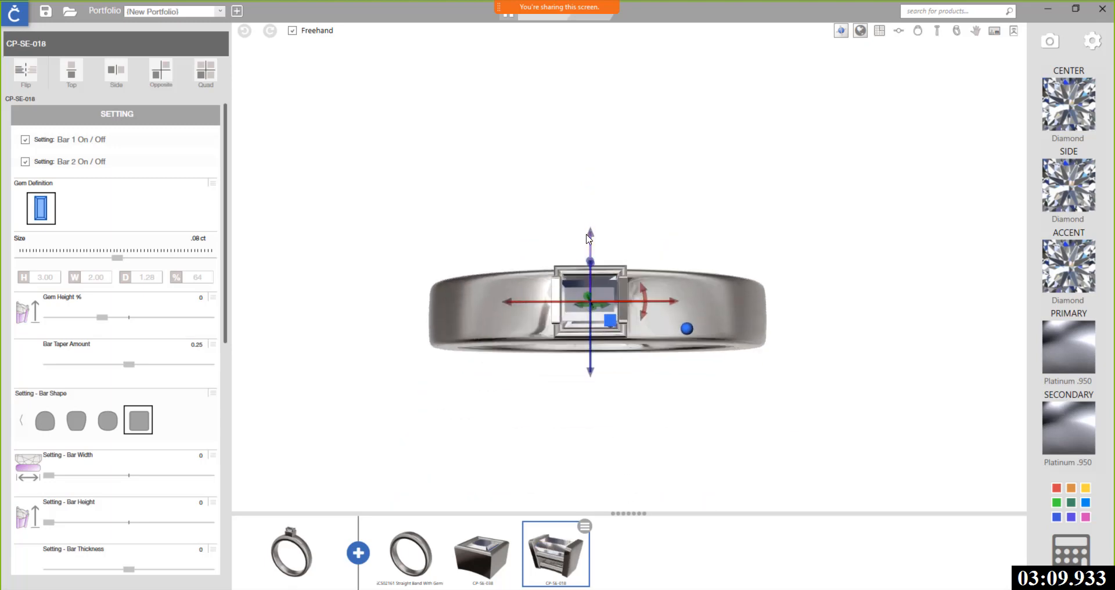
left_click_drag(591, 234, 594, 183)
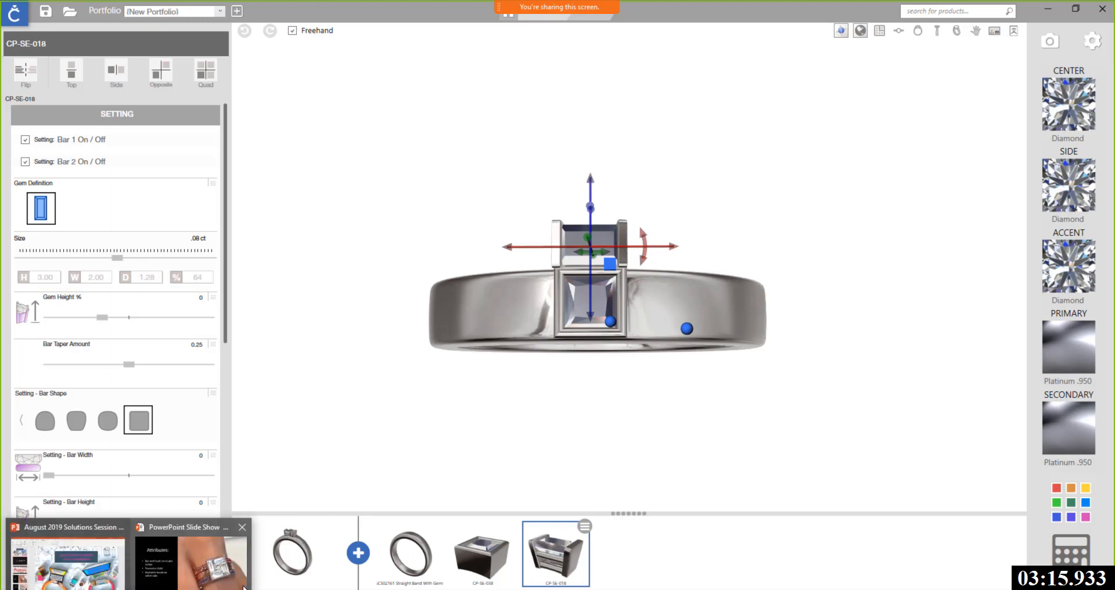
Step: Consult the reference ring in the slideshow, return to the ring design, and enlarge the bar setting's gem to .87 ct, shifting it clear of the bezel
left_click(226, 584)
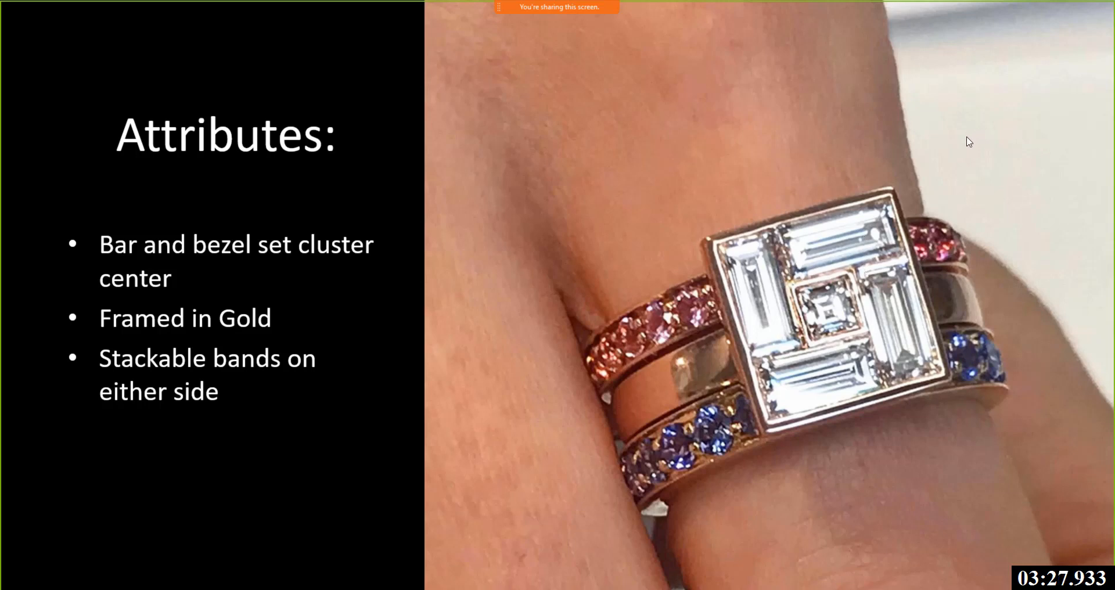
key("alt+Tab")
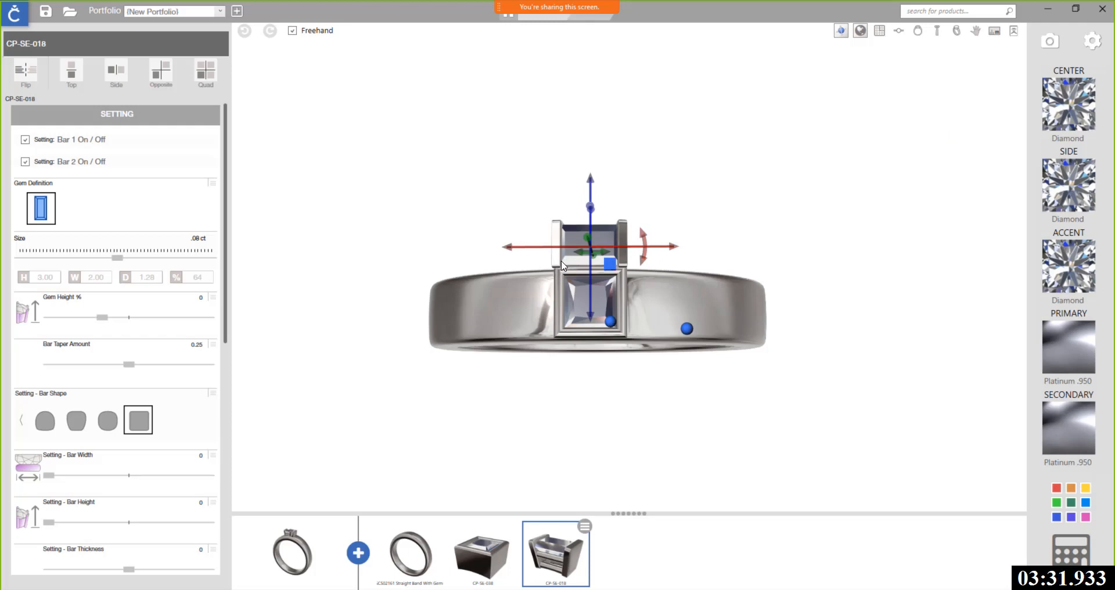
left_click_drag(119, 257, 215, 258)
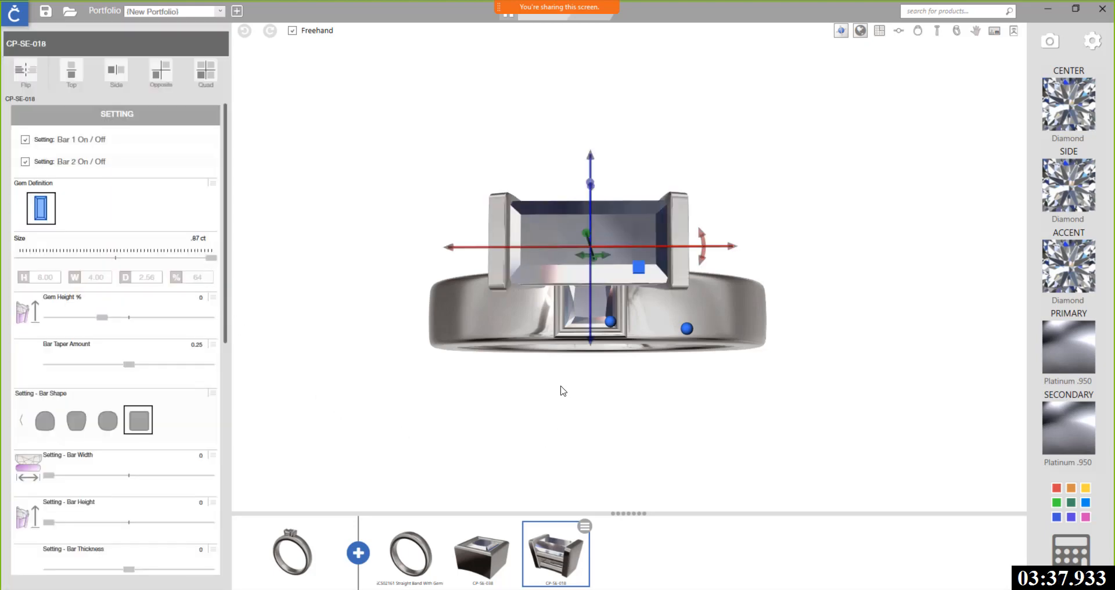
left_click_drag(591, 346, 590, 326)
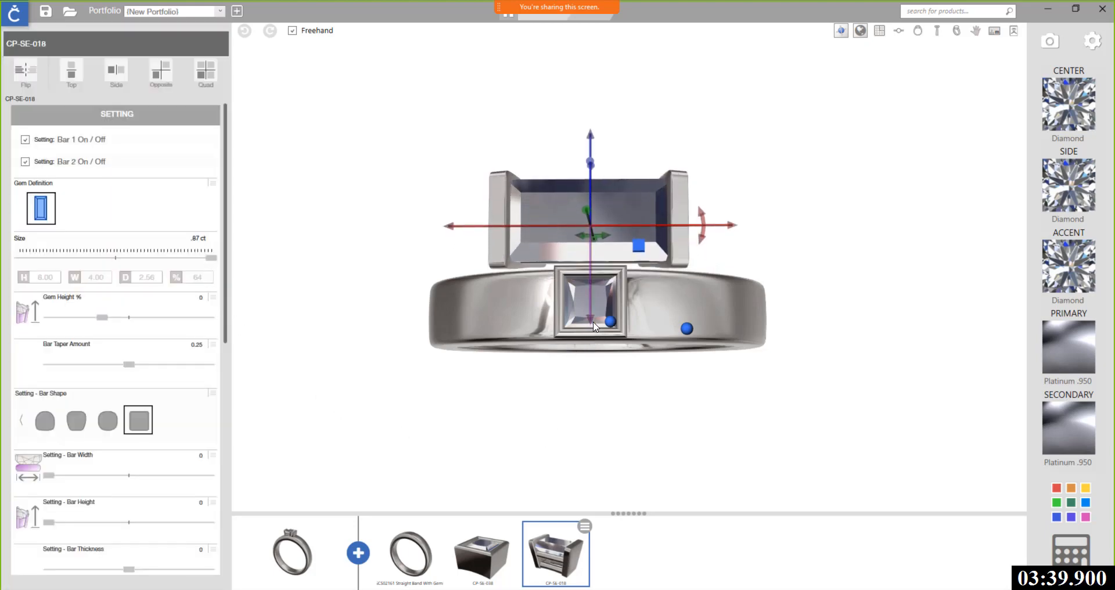
left_click_drag(733, 227, 789, 228)
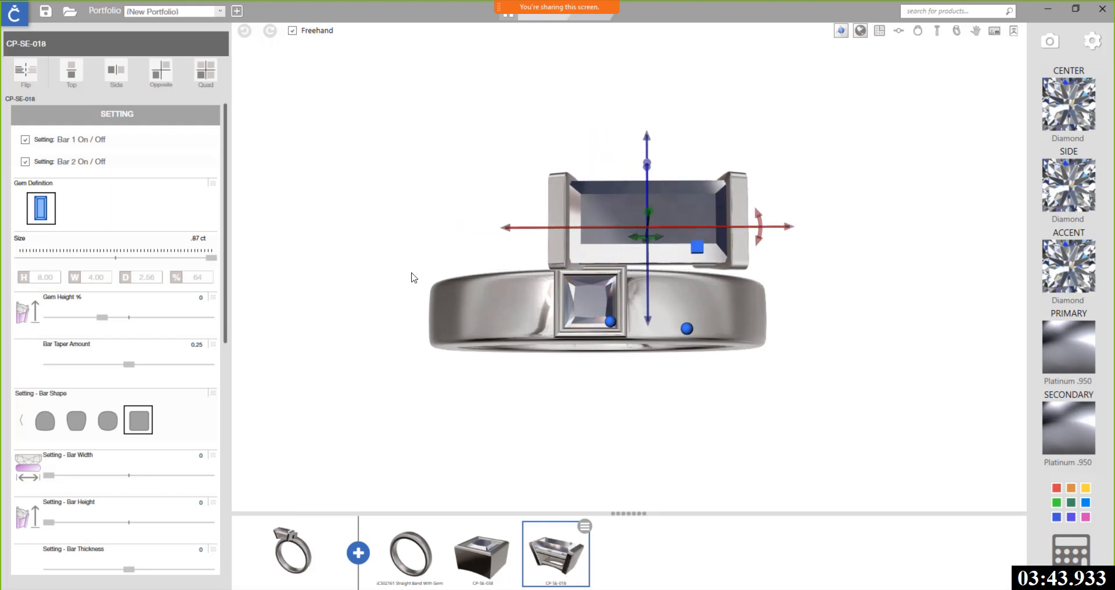
left_click(413, 274)
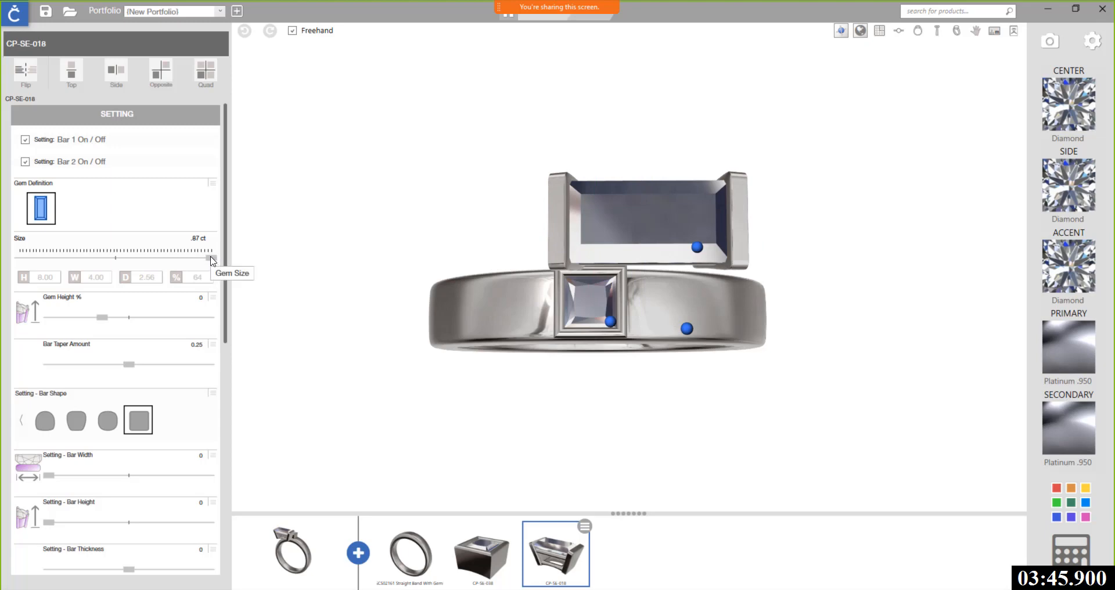
Step: Reduce the bar setting's gem to .17 ct, 4.00 by 2.50, and move the setting close to the bezel, slightly off-center along the band
left_click_drag(212, 264, 172, 264)
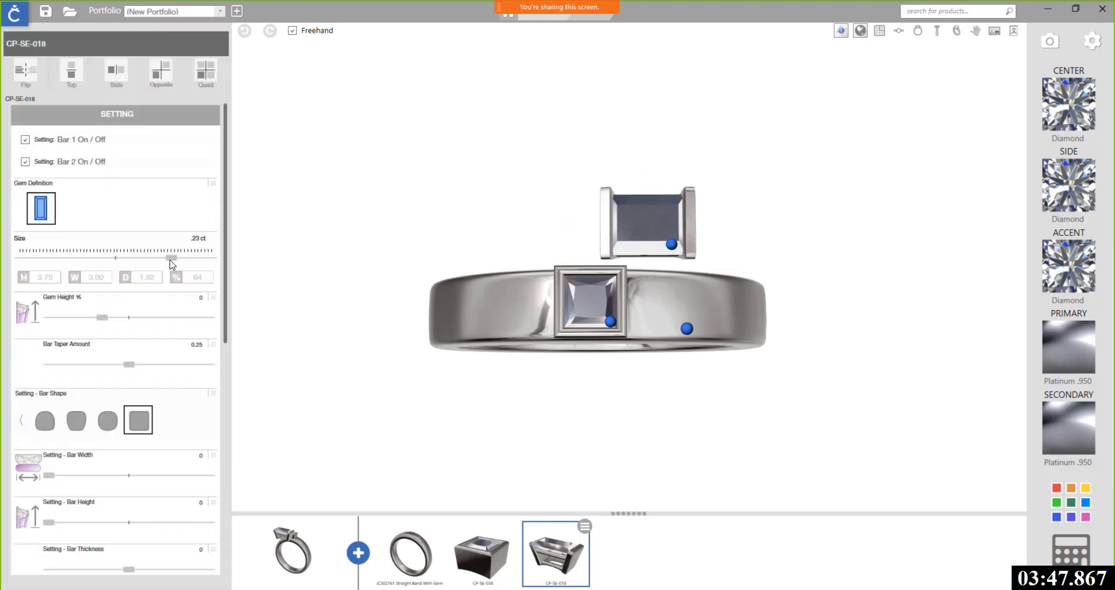
left_click_drag(172, 262, 181, 260)
left_click(672, 244)
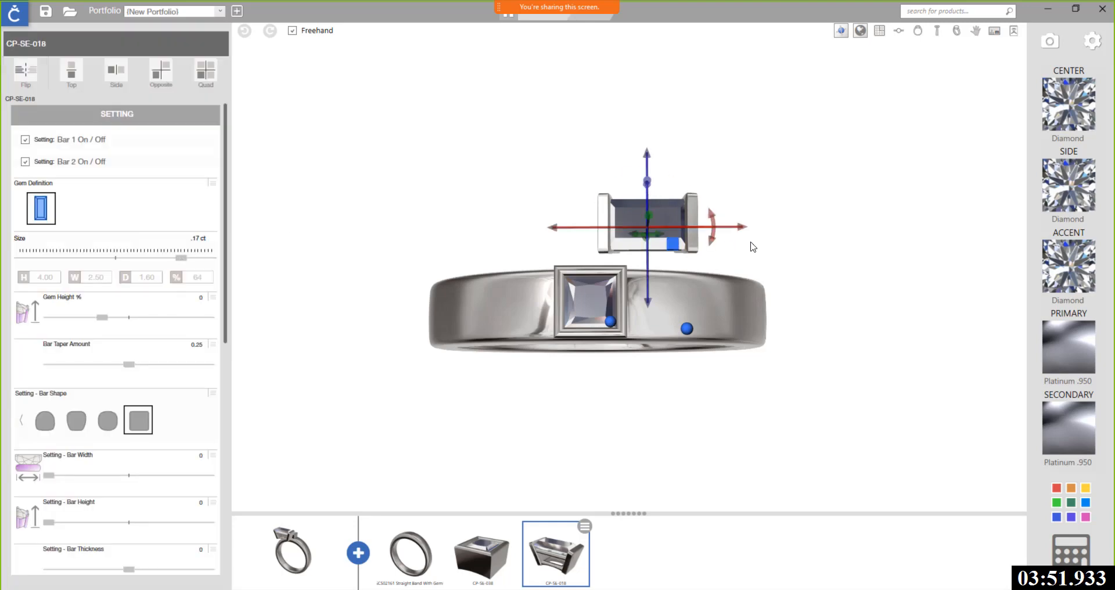
left_click_drag(717, 225, 699, 228)
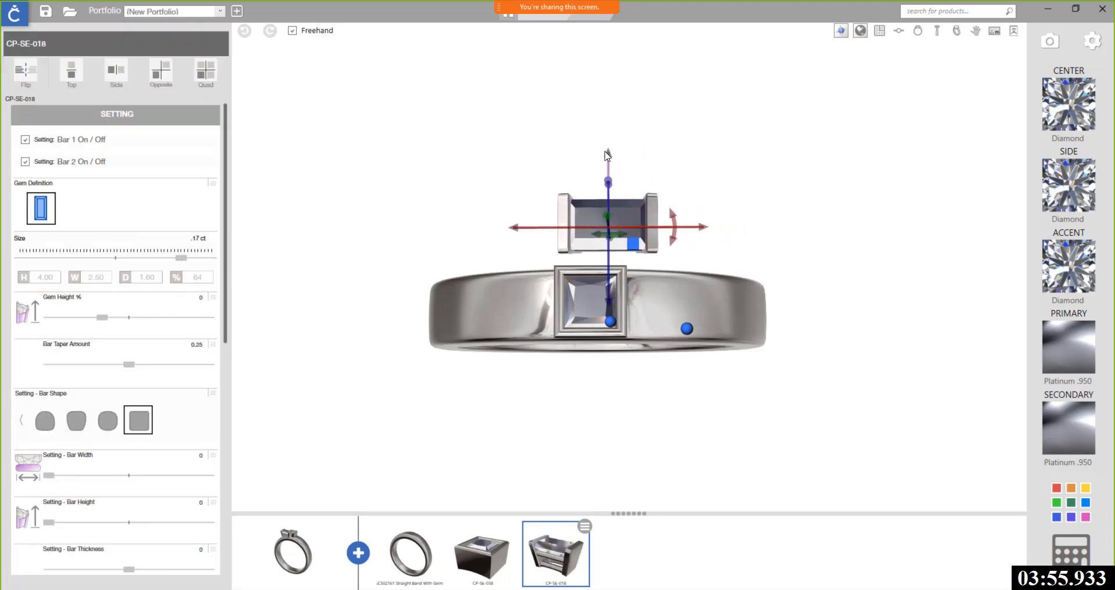
left_click_drag(610, 156, 610, 171)
left_click(692, 232)
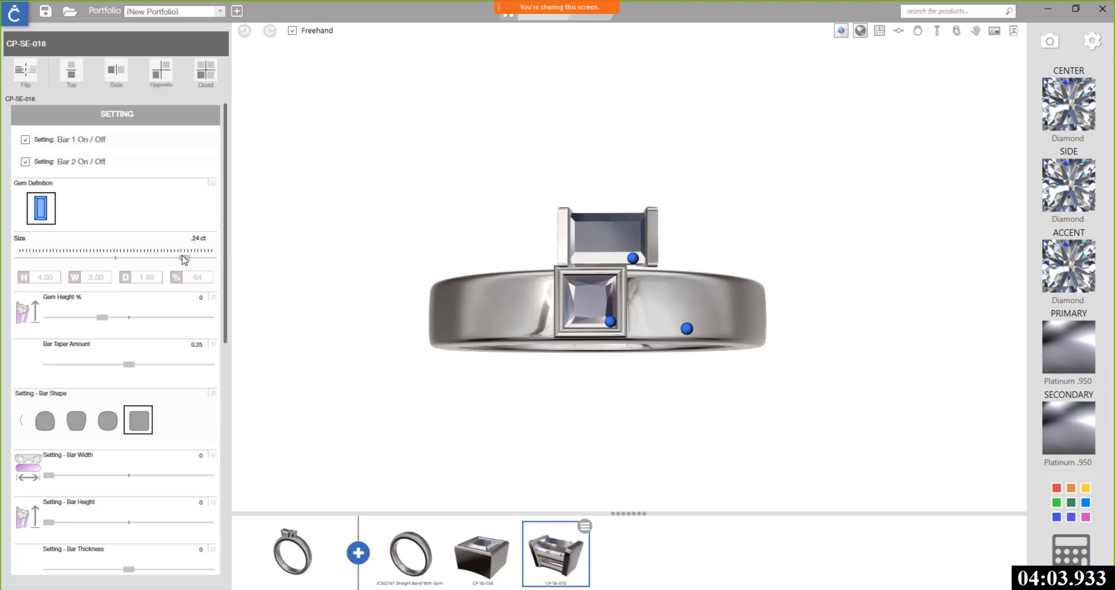
Step: Set the bar setting's gem size to .12 ct so it measures 4.50 by 2.00
mouse_move(178, 260)
left_mouse_down()
mouse_move(204, 259)
mouse_move(166, 257)
left_mouse_up()
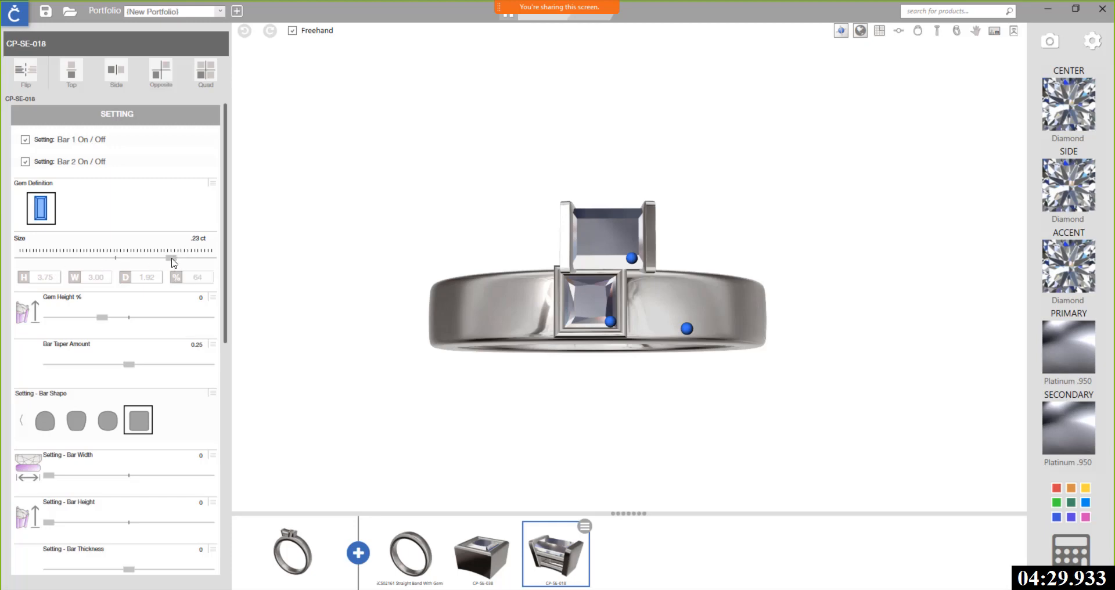
left_click_drag(173, 259, 178, 257)
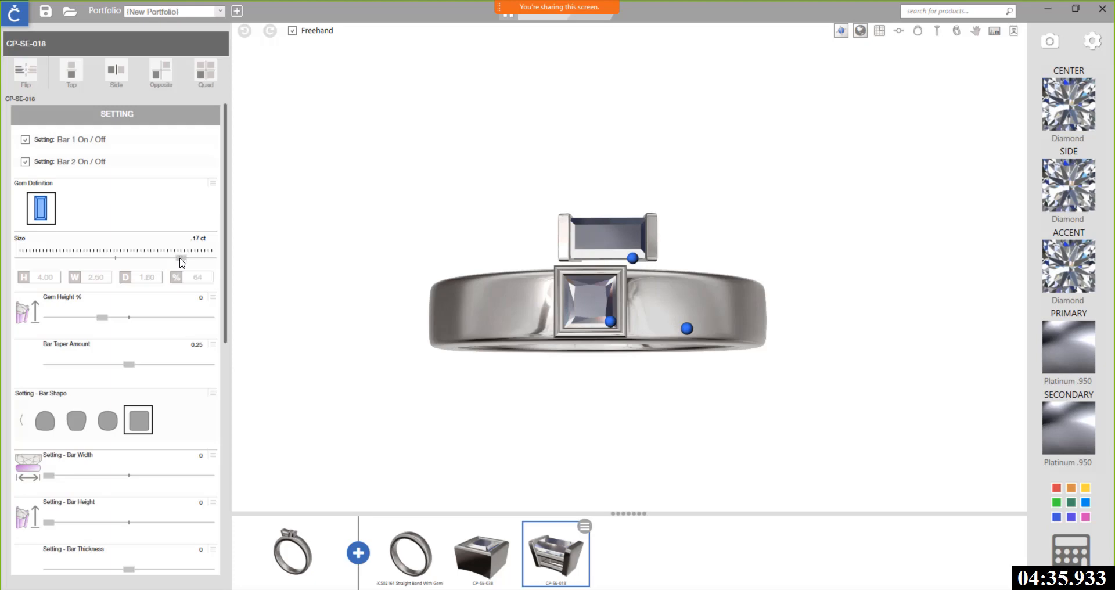
left_click_drag(184, 262, 189, 266)
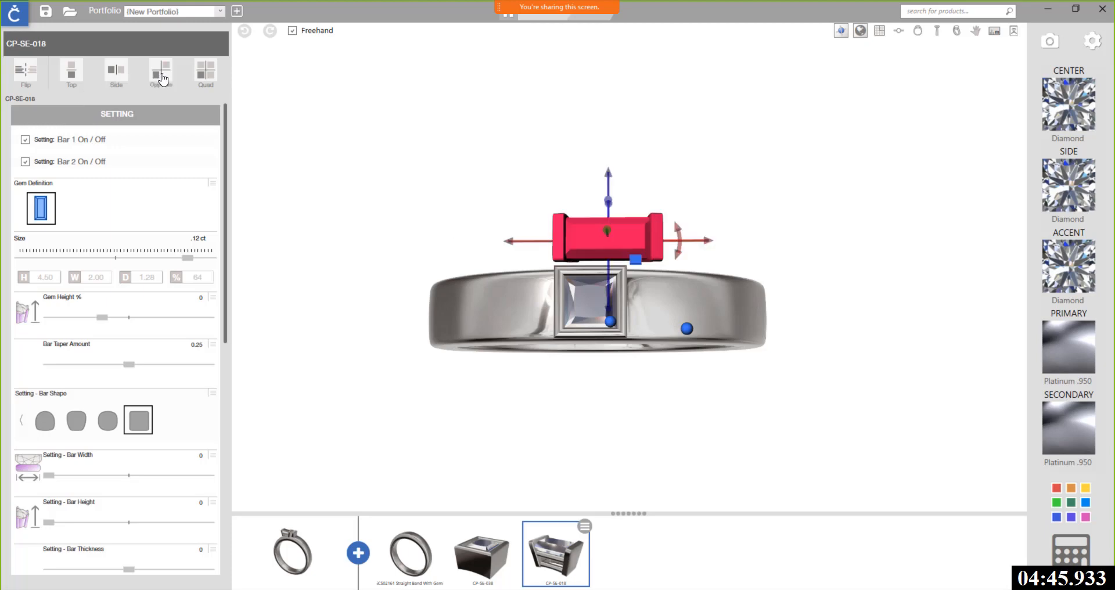
Step: Repeat the bar setting with Opposite symmetry across the bezel and move the pair inward against the bezel's edges
left_click(160, 74)
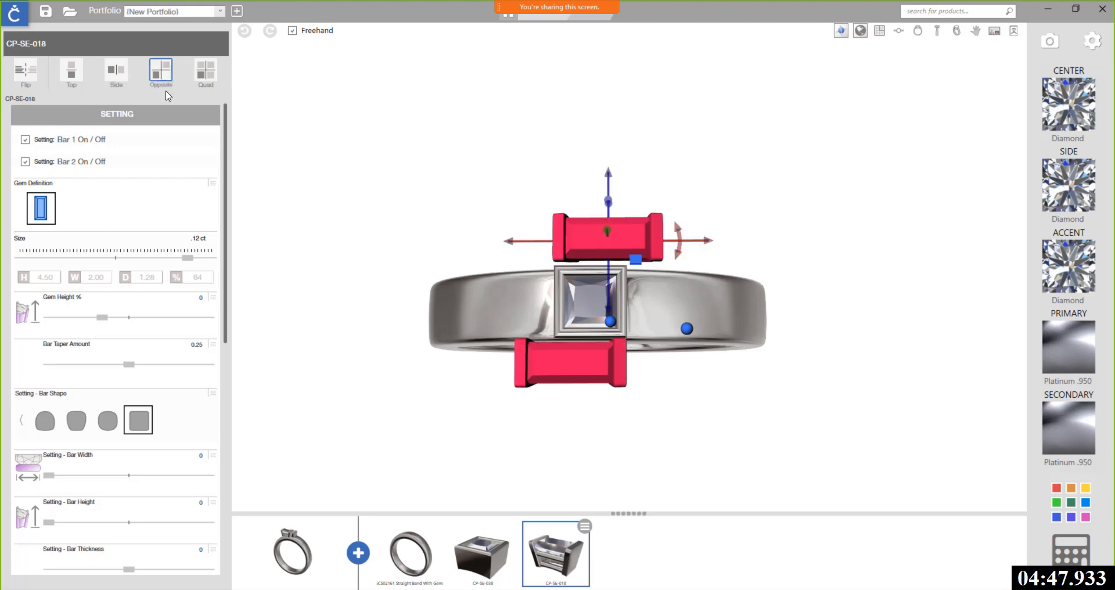
right_click_drag(697, 327, 691, 330)
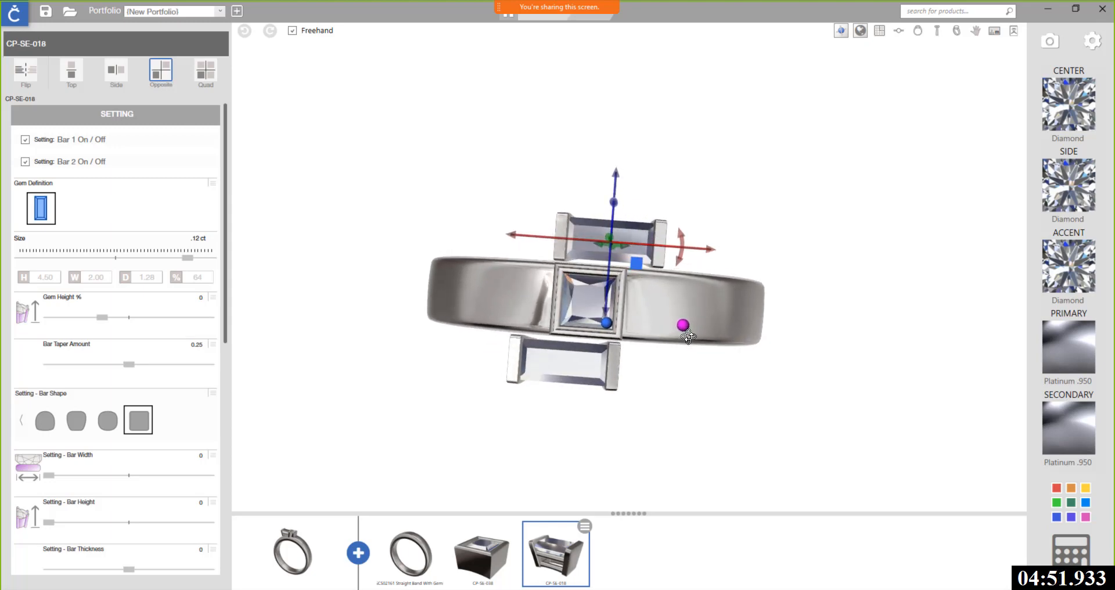
left_click(899, 32)
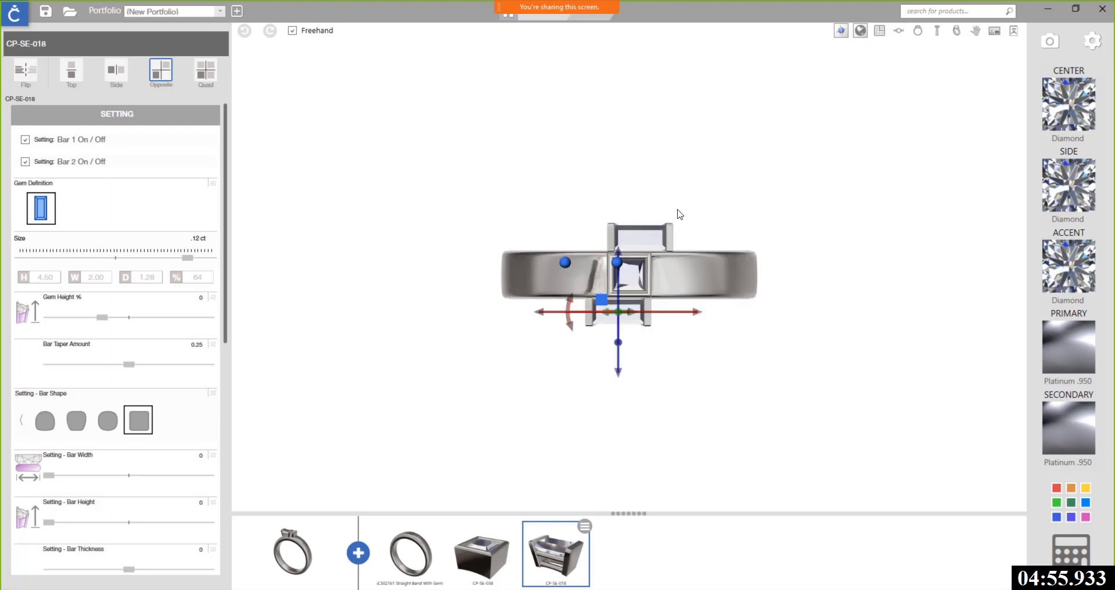
scroll(635, 309, "up", 3)
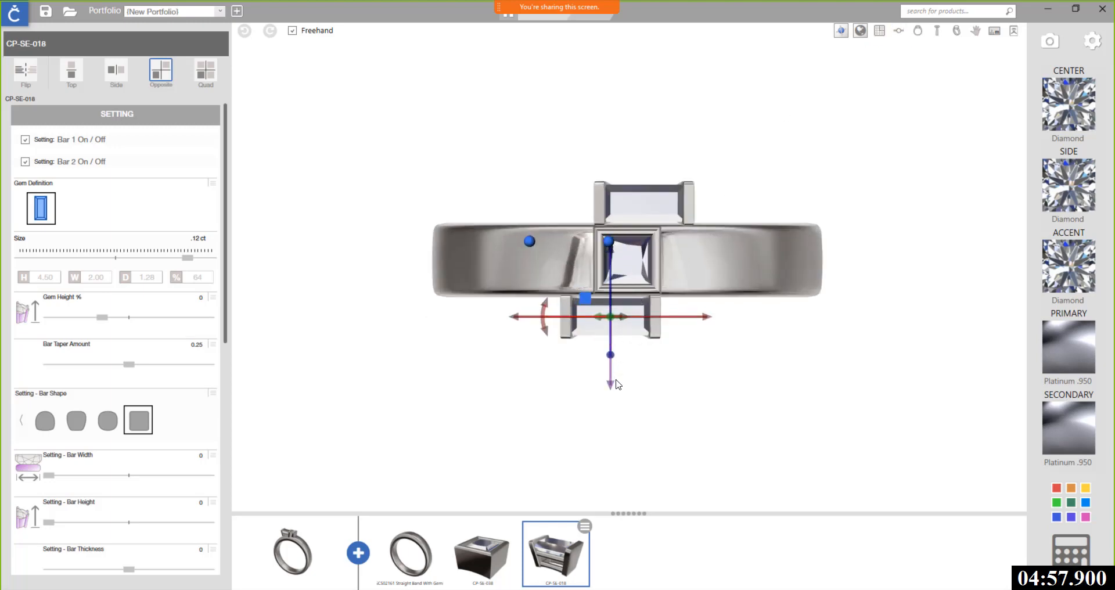
left_click_drag(614, 390, 613, 384)
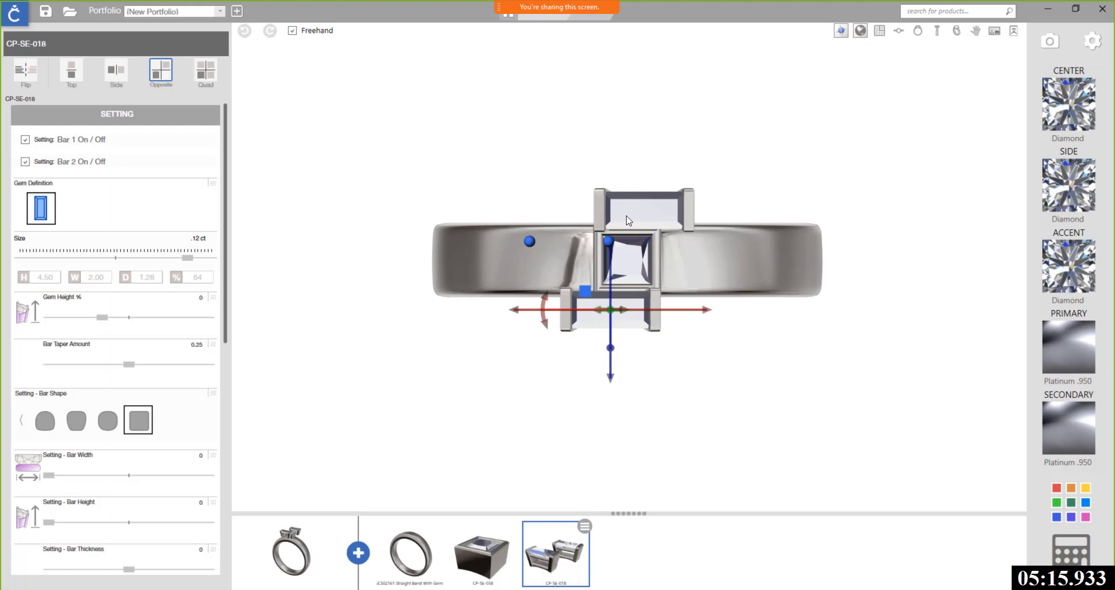
Step: Duplicate the opposite-symmetry bar setting and rotate the copy a quarter turn
left_click(585, 527)
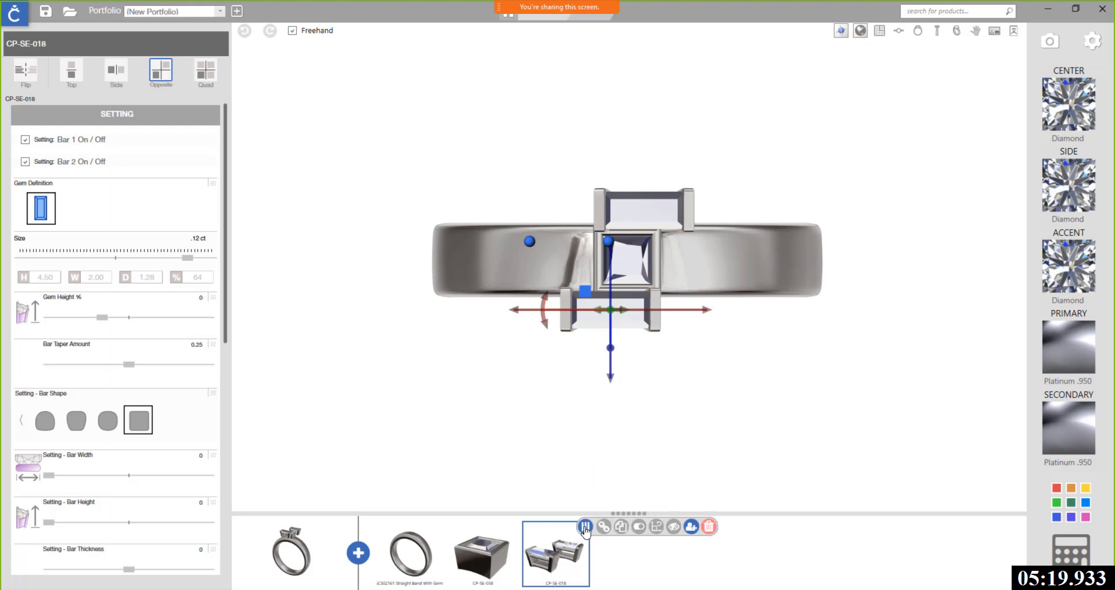
left_click(620, 527)
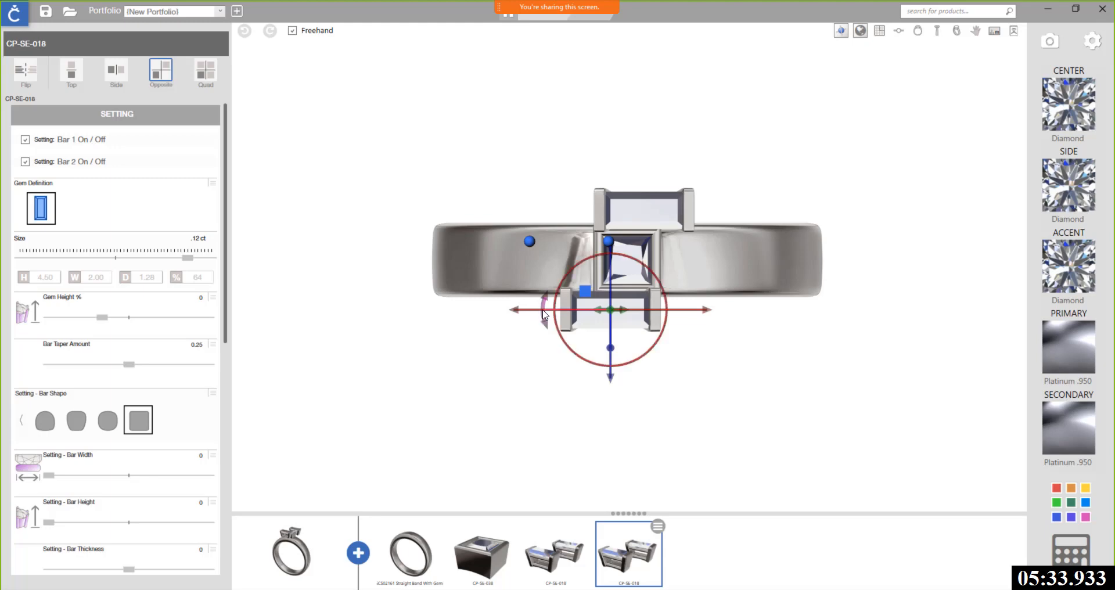
left_click_drag(544, 314, 605, 233)
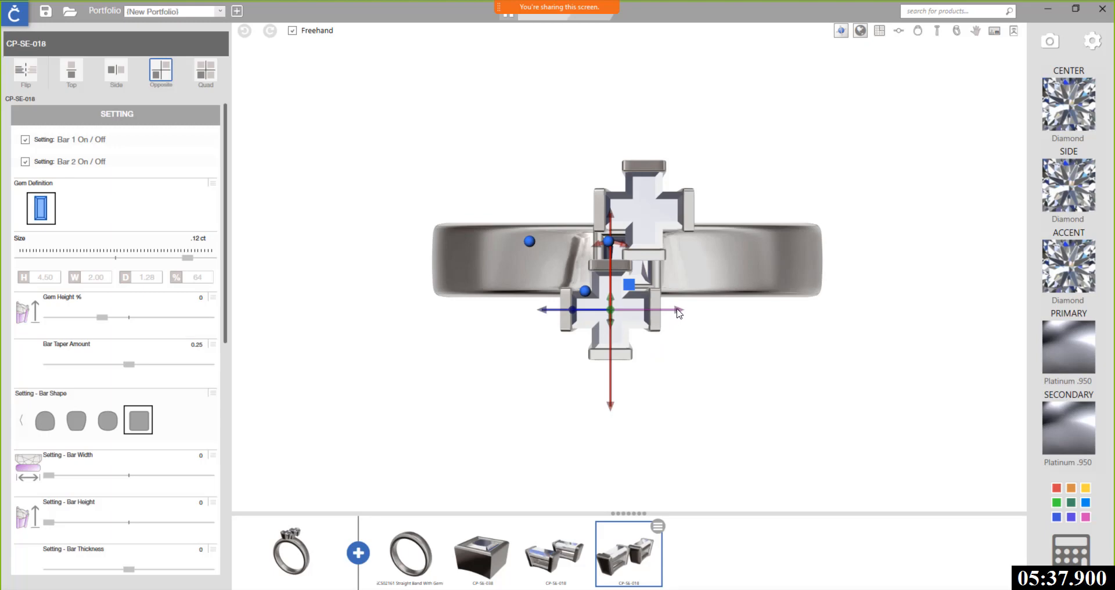
Step: Move the rotated pair outward and along its length so it flanks the bezel's two remaining sides
left_click_drag(679, 313, 643, 308)
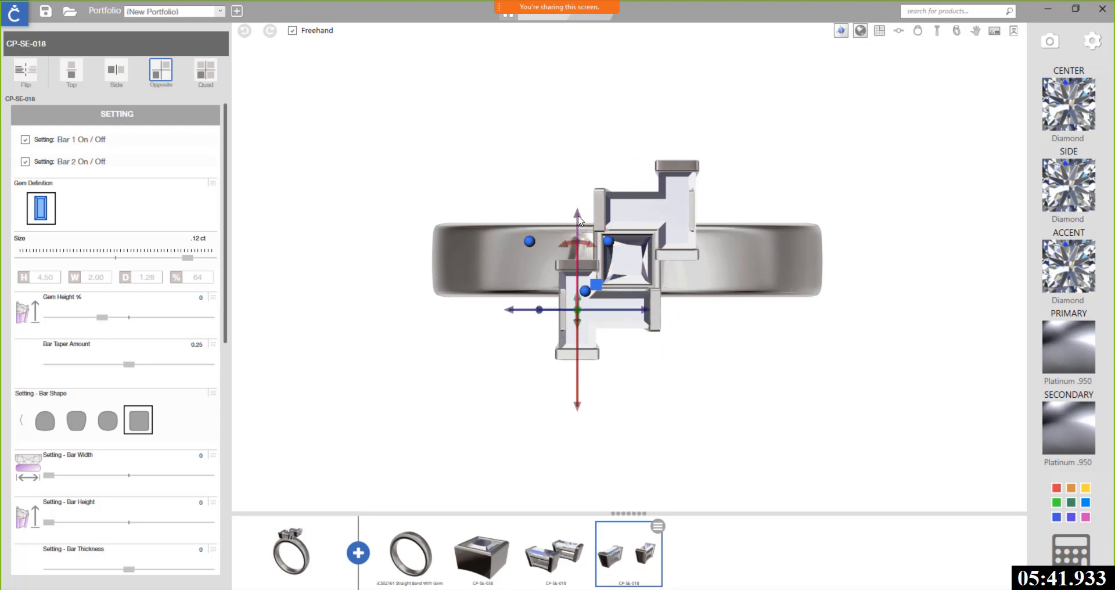
left_click_drag(578, 220, 572, 153)
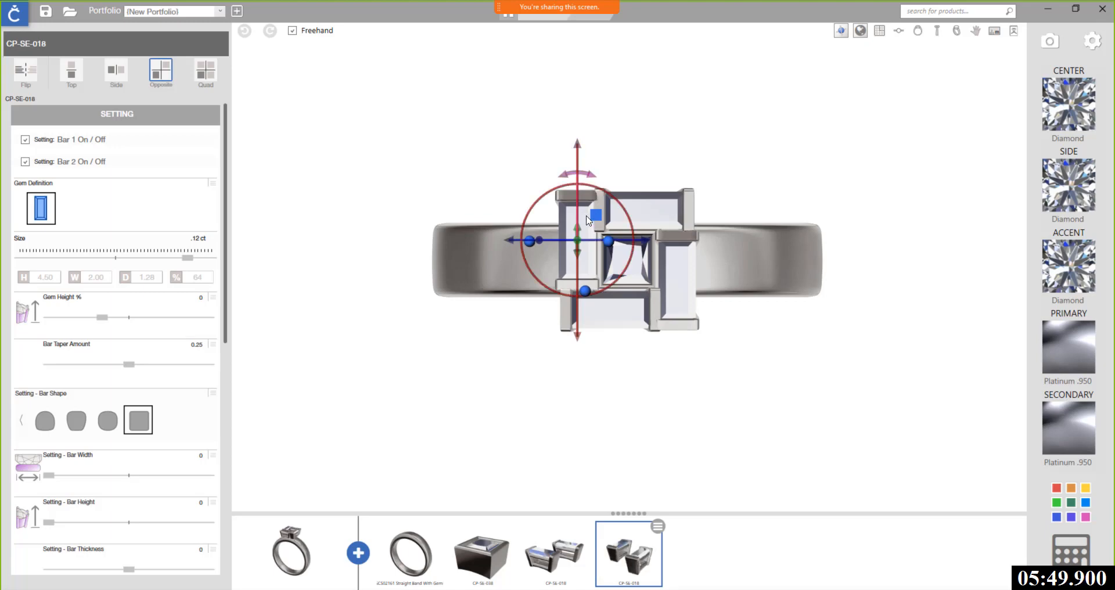
left_click_drag(579, 147, 579, 146)
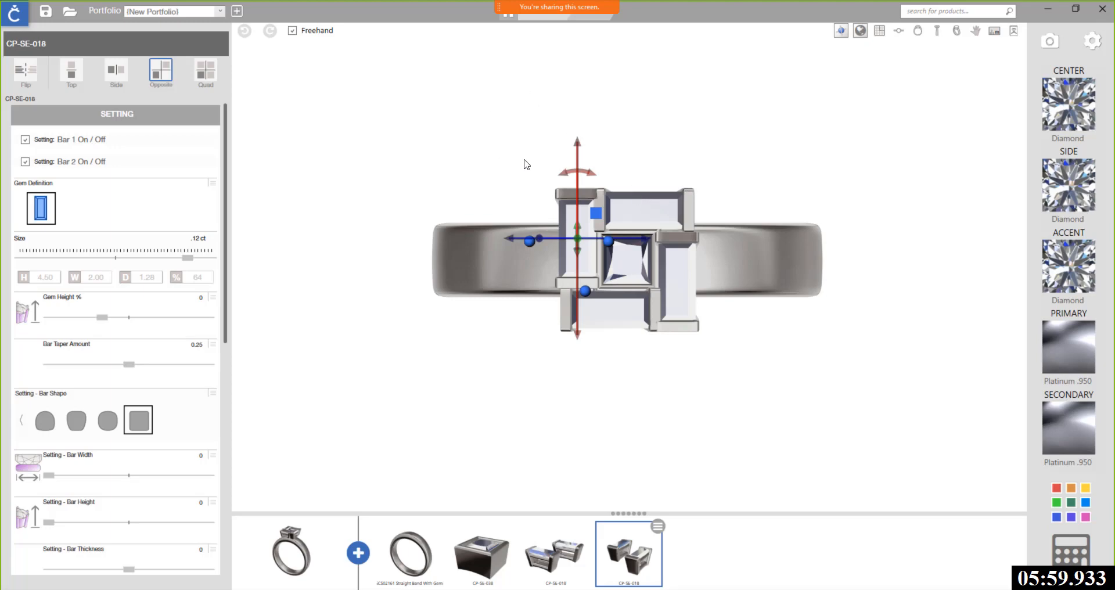
Step: Turn off Bar 2 of the rotated pair, keeping Bar 1 on, and realign the pair beside the neighboring baguettes
left_click(25, 139)
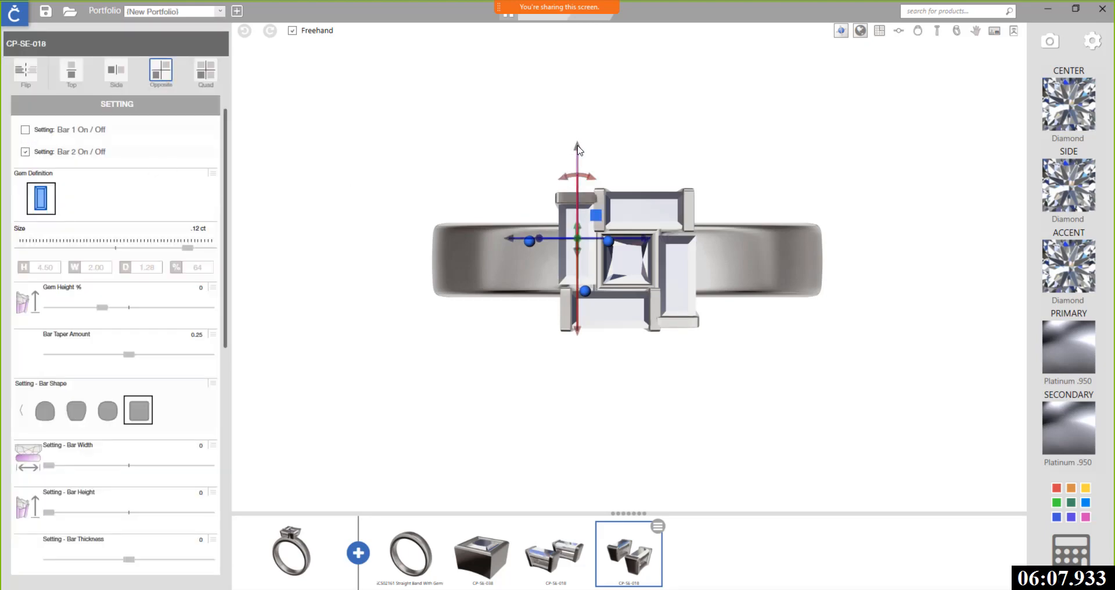
left_click_drag(579, 150, 571, 144)
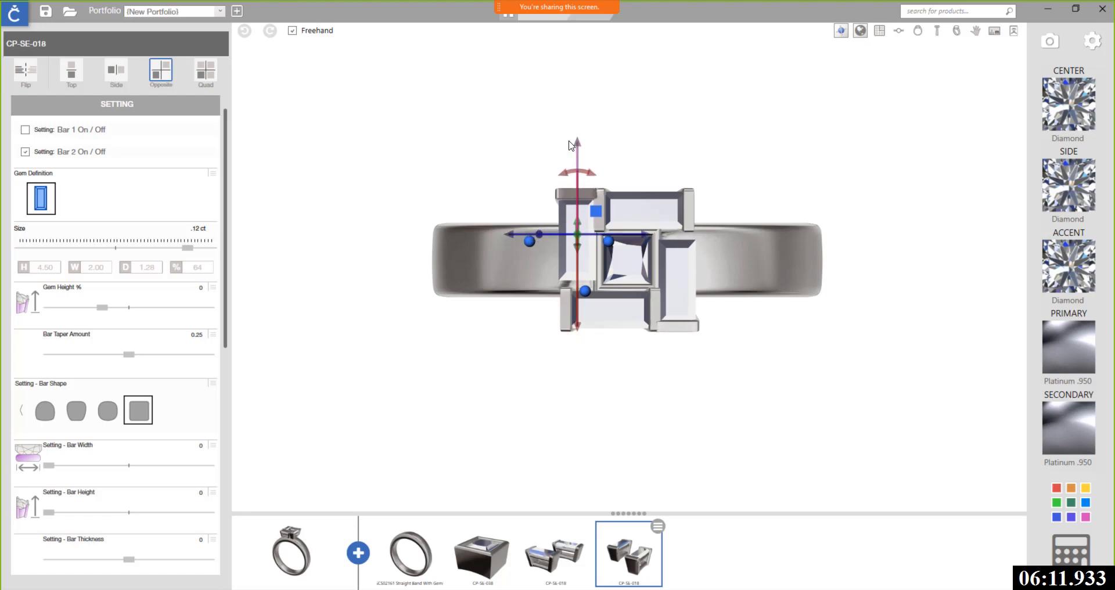
left_click(28, 129)
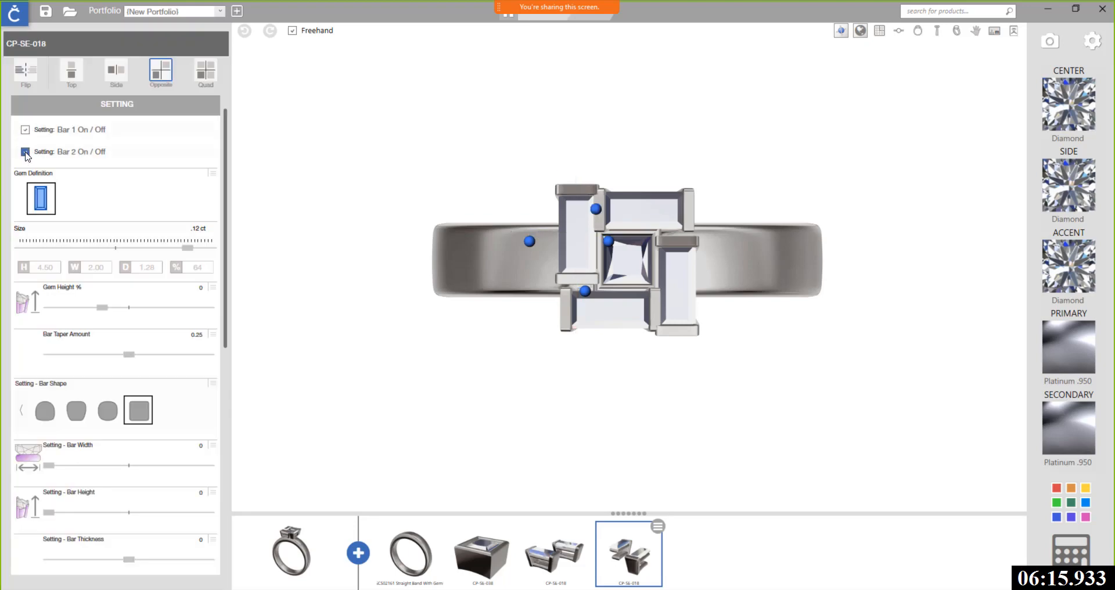
left_click(25, 153)
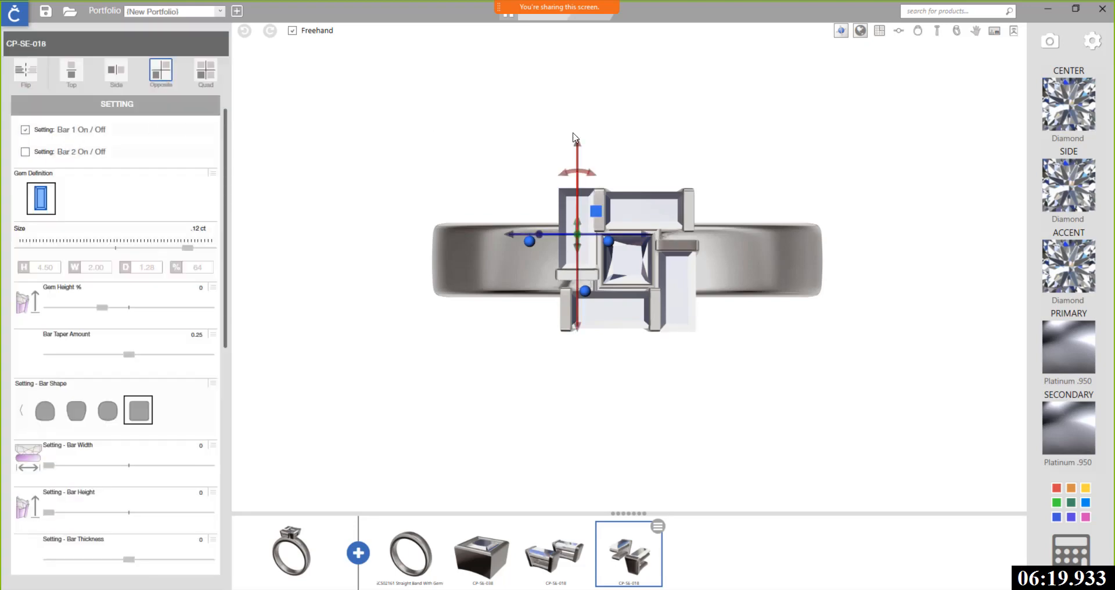
left_click_drag(578, 141, 576, 150)
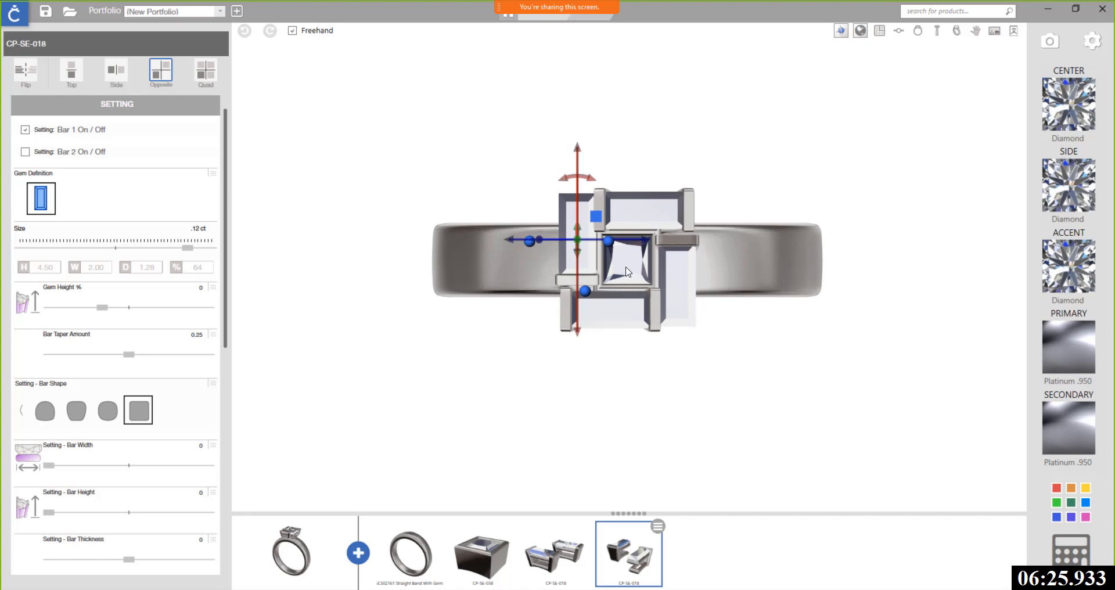
Step: Slightly reduce the size of the bezel's square center gem
scroll(629, 274, "up", 3)
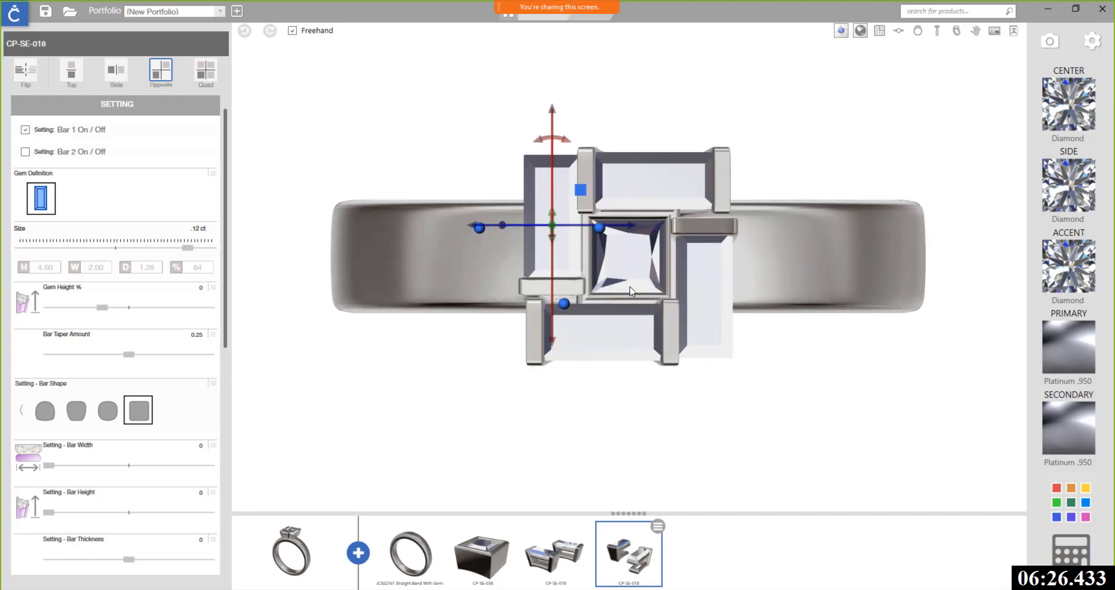
left_click(639, 345)
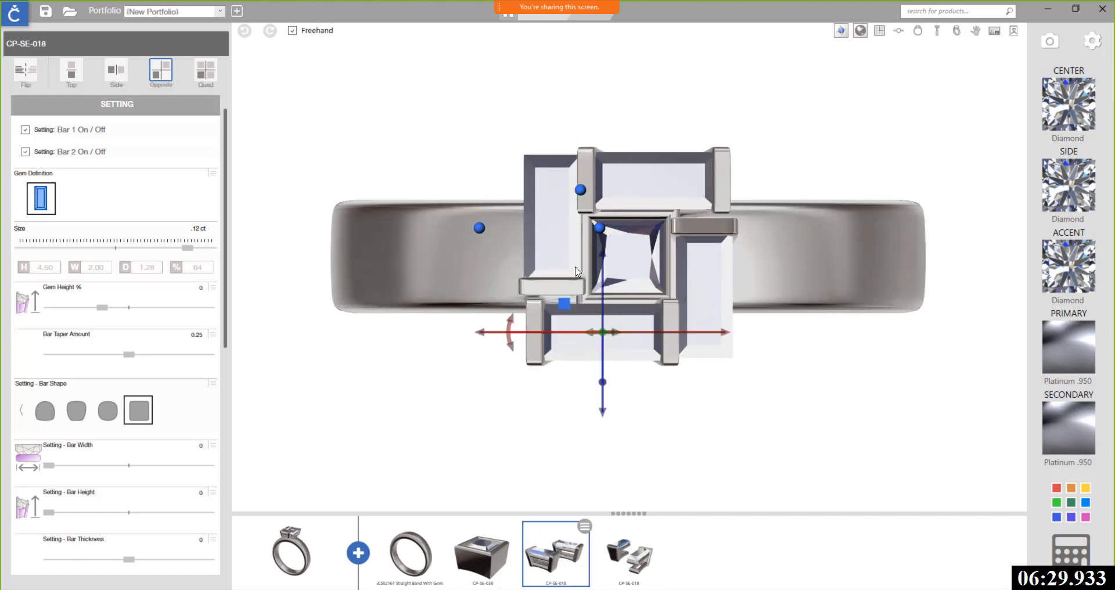
left_click(481, 548)
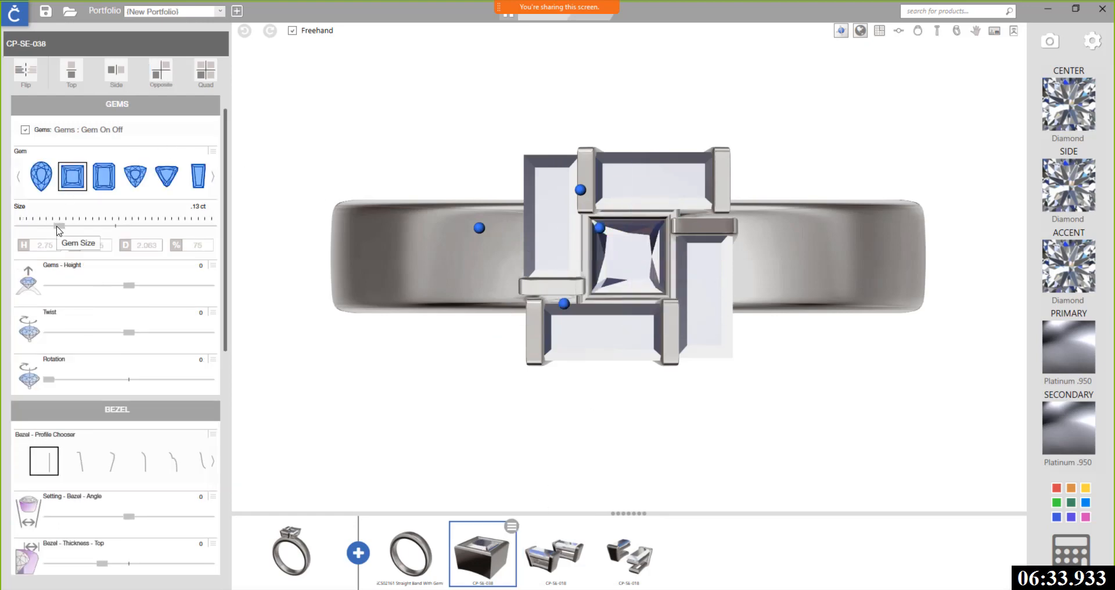
left_click_drag(54, 231, 50, 228)
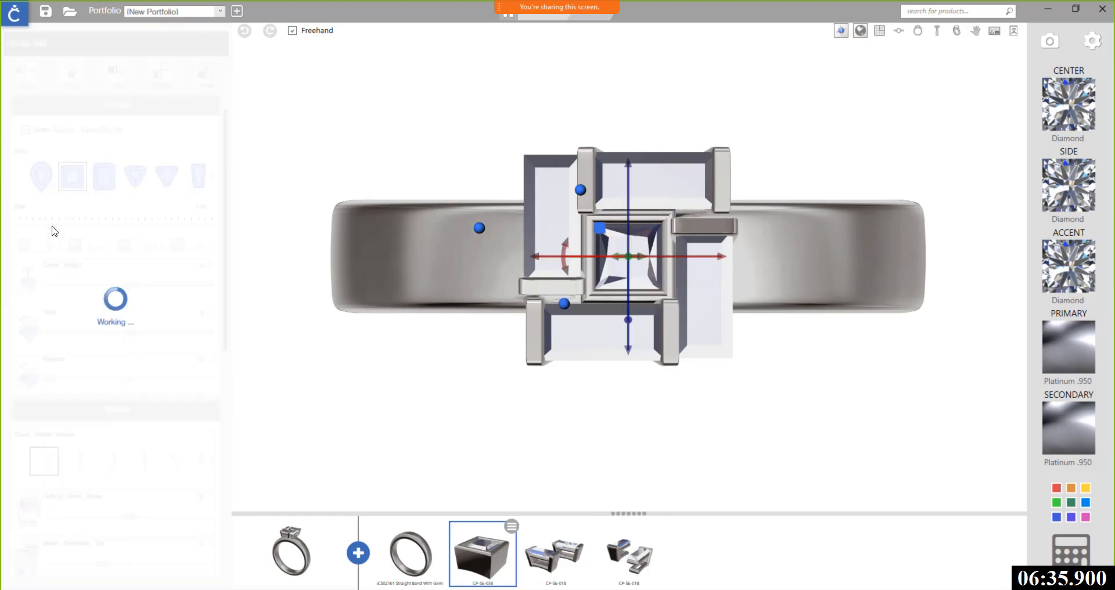
Step: Move the original baguette pair inward toward the smaller bezel and shift the rotated pair to meet its edges
left_click(592, 341)
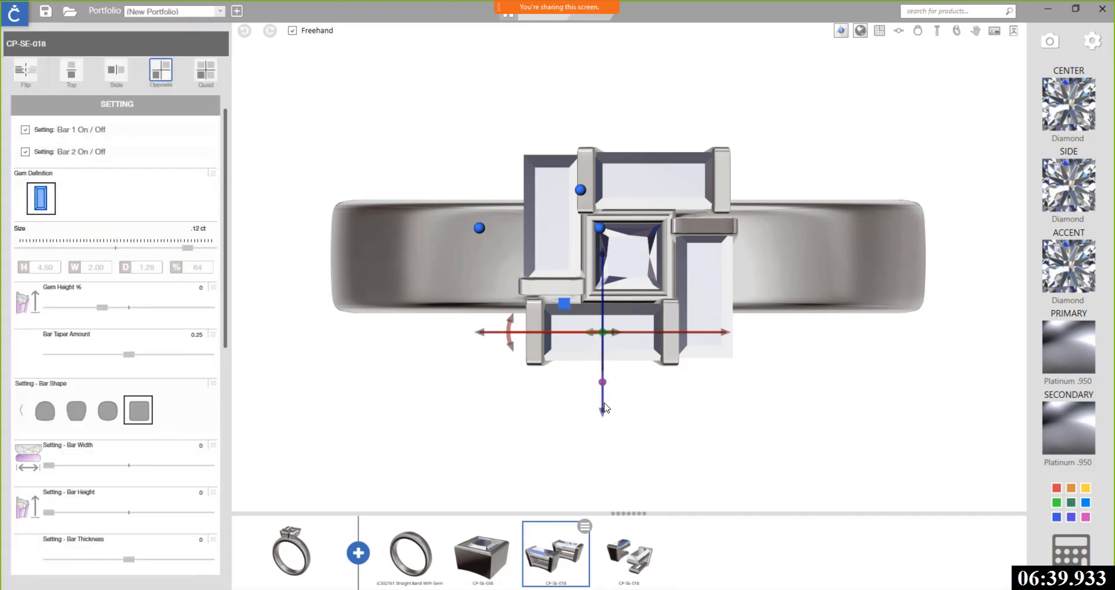
left_click_drag(601, 413, 600, 410)
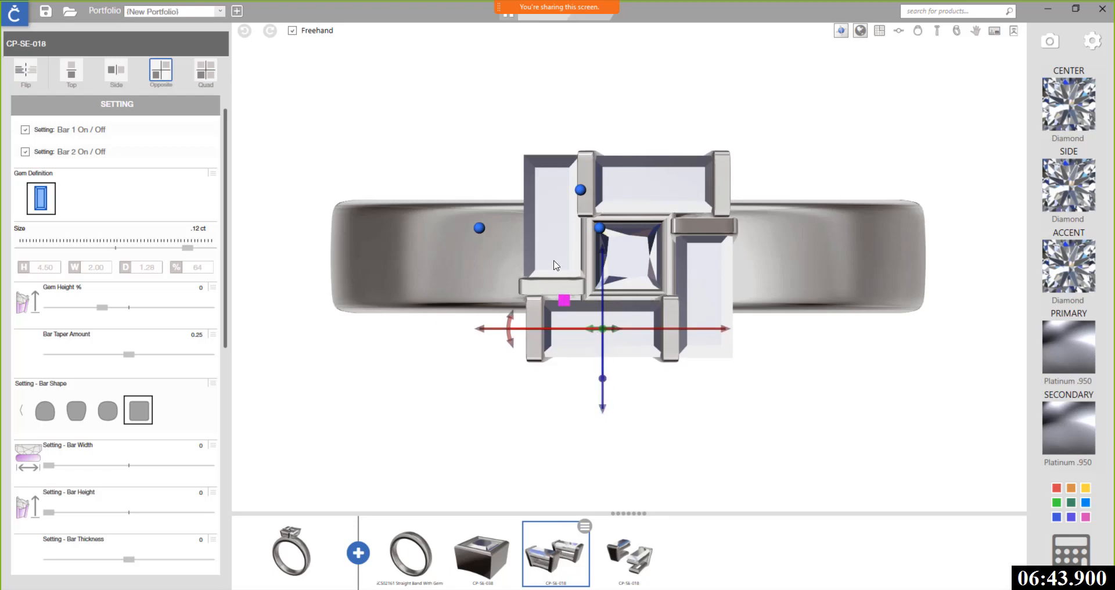
left_click(556, 197)
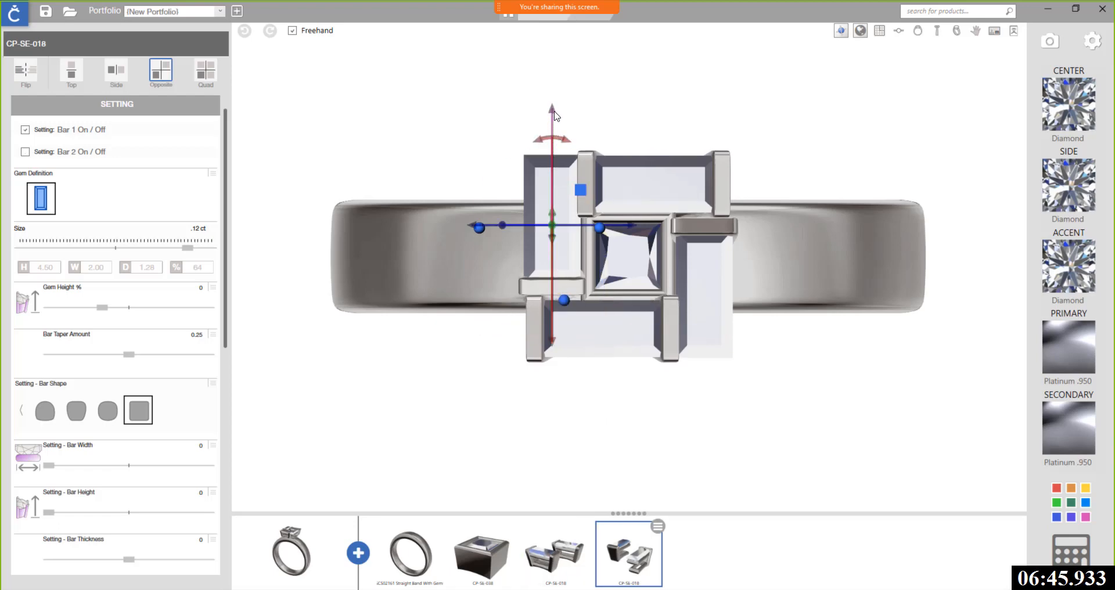
left_click_drag(555, 115, 556, 119)
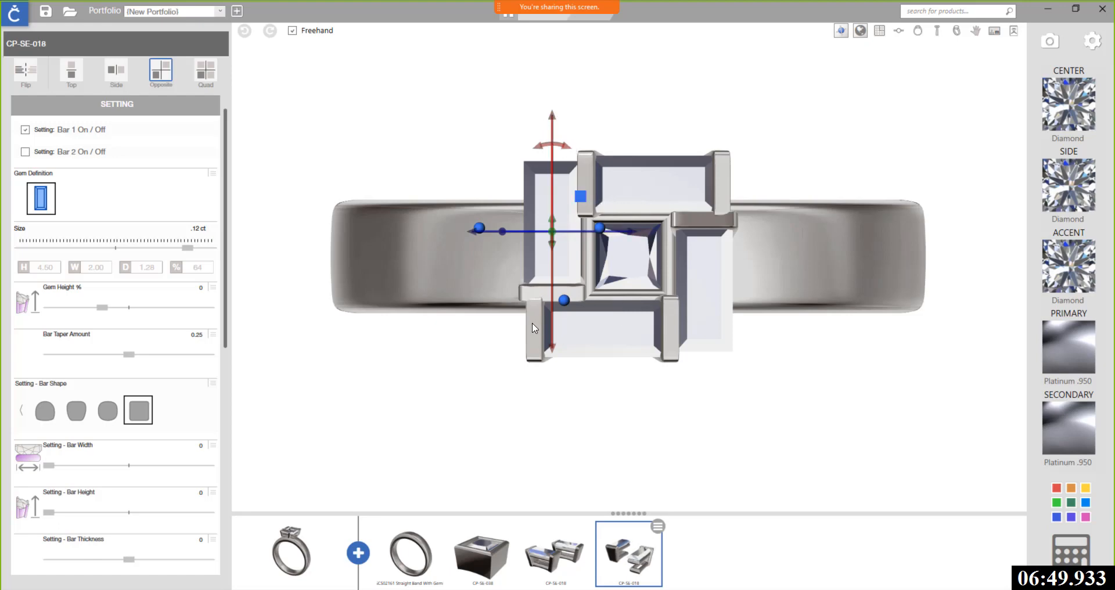
Step: Turn off Bar 2 of the original pair and shift that pair along the band to align with the rotated baguettes
left_click(616, 339)
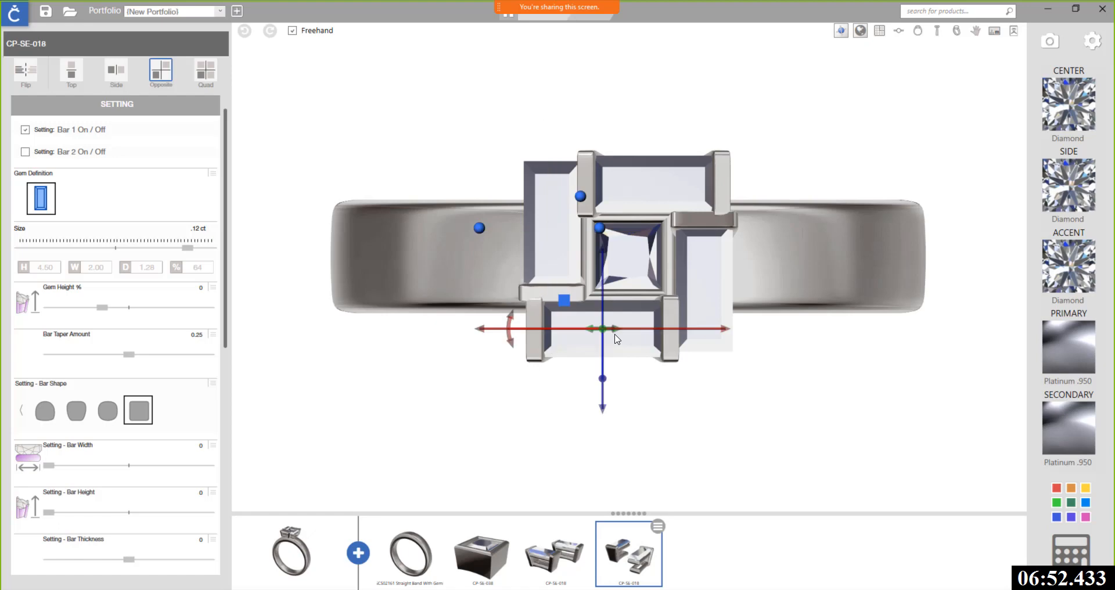
left_click(25, 152)
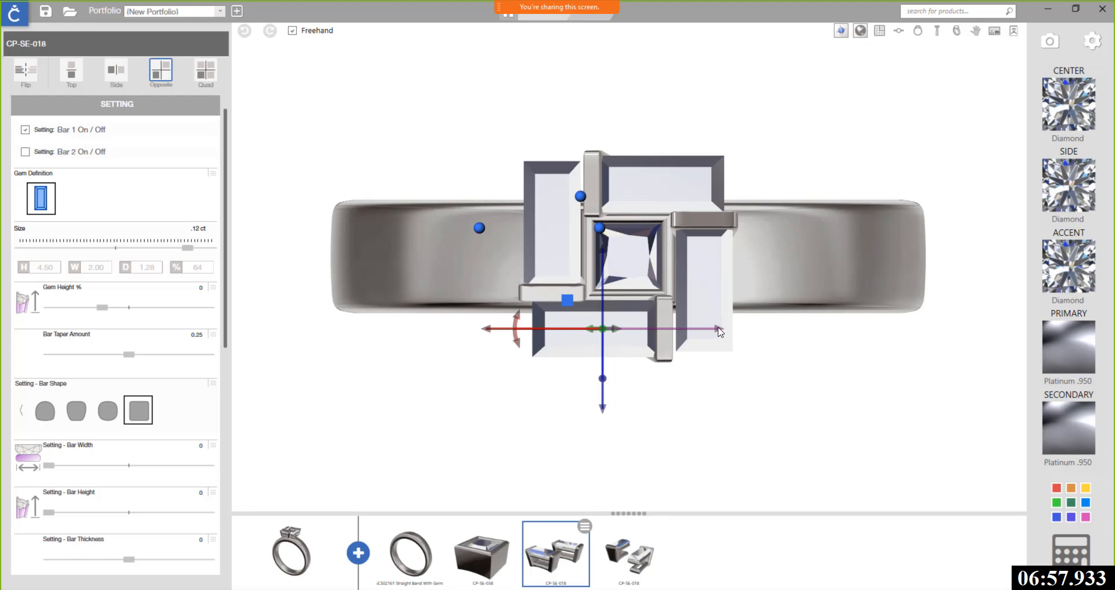
left_click_drag(720, 331, 723, 331)
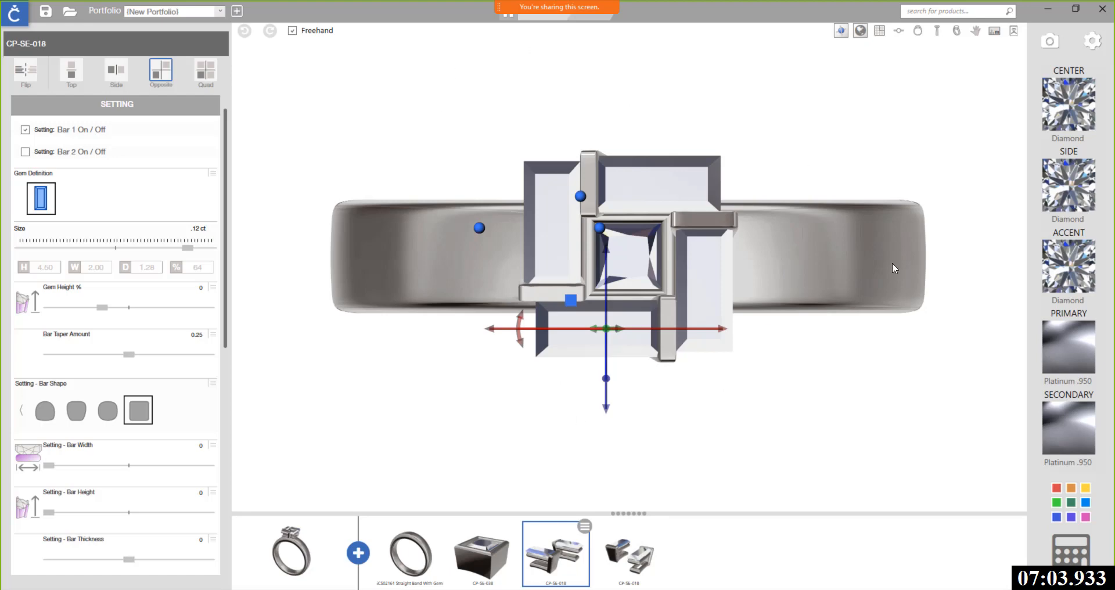
Step: Combine the two bar setting pairs into one group
left_click(956, 32)
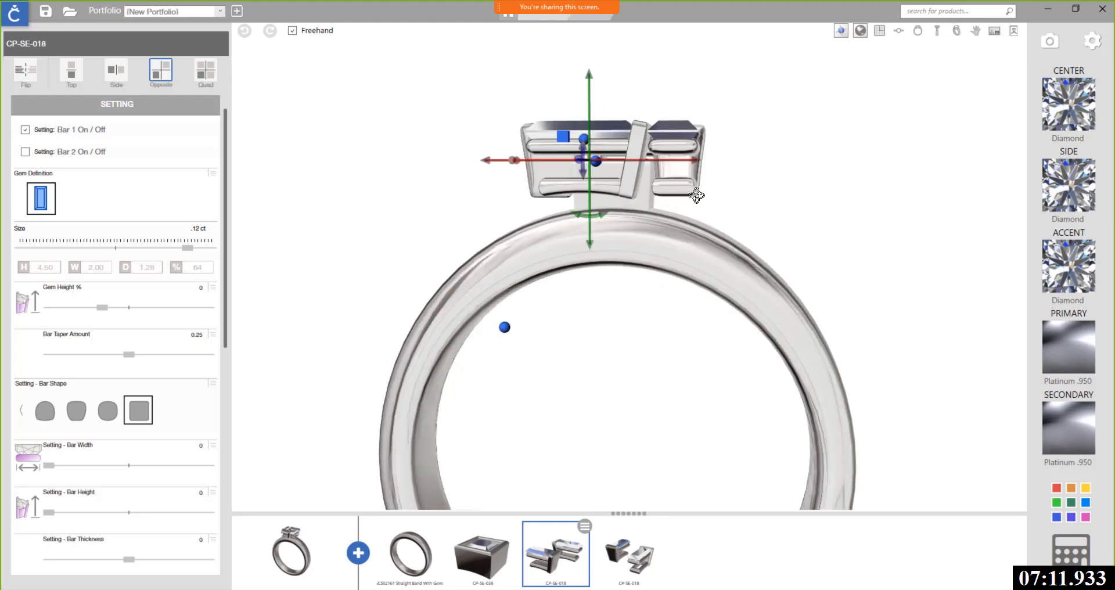
left_click_drag(697, 195, 349, 219)
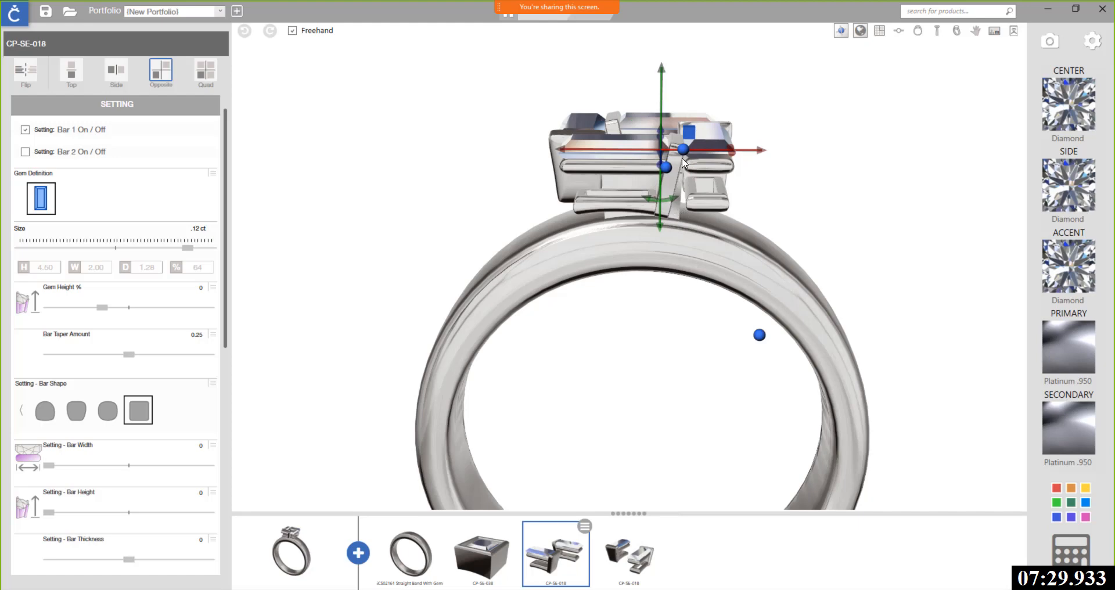
left_click_drag(712, 160, 709, 207)
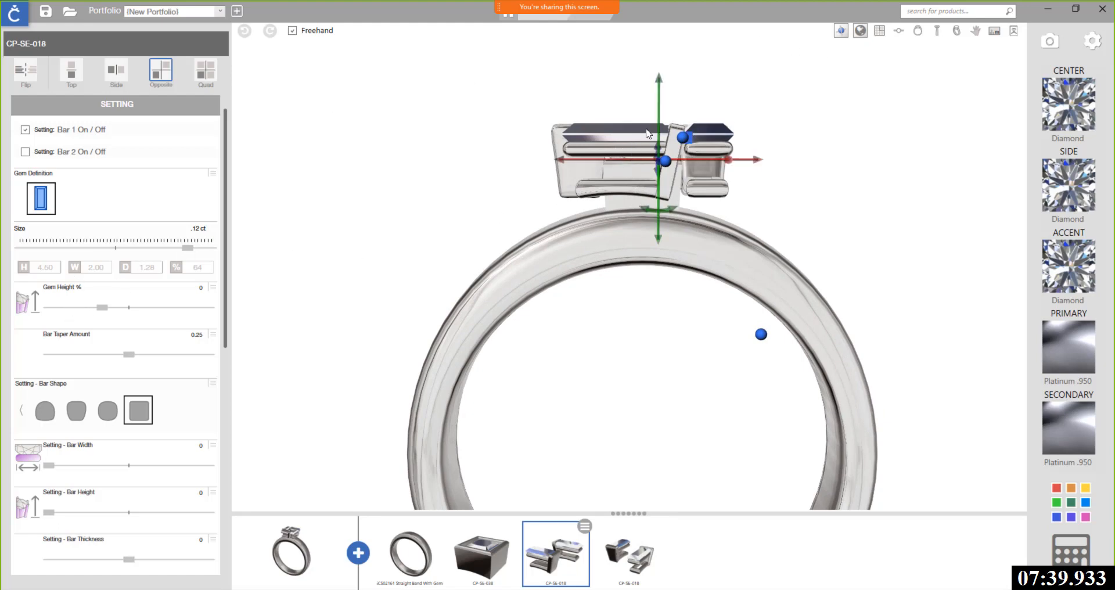
mouse_move(757, 207)
left_mouse_down()
mouse_move(428, 203)
mouse_move(759, 202)
mouse_move(760, 219)
left_mouse_up()
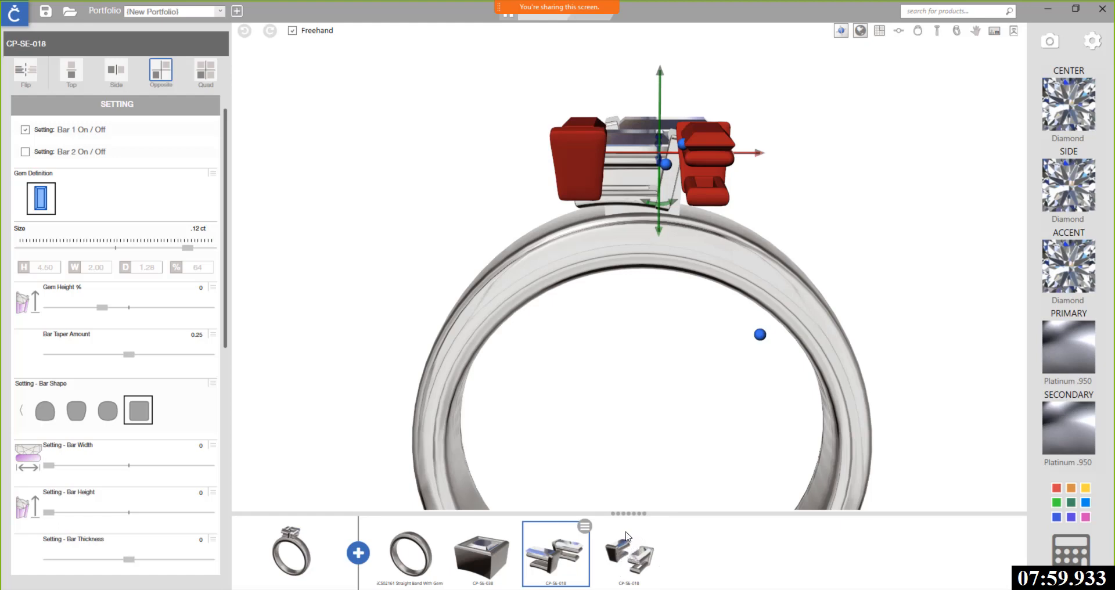
left_click(634, 556)
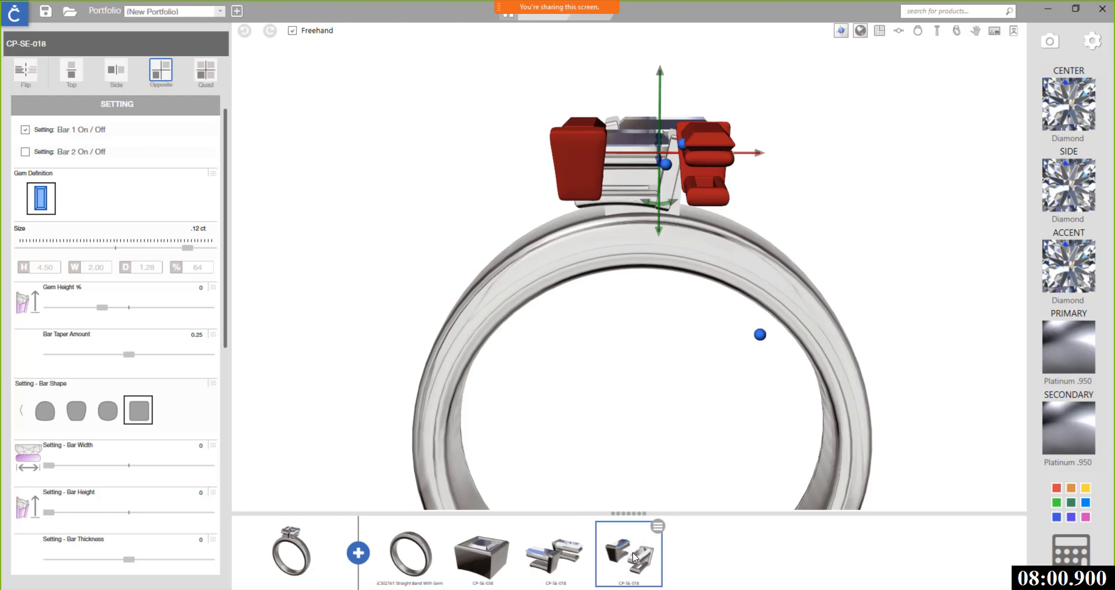
left_click(553, 560)
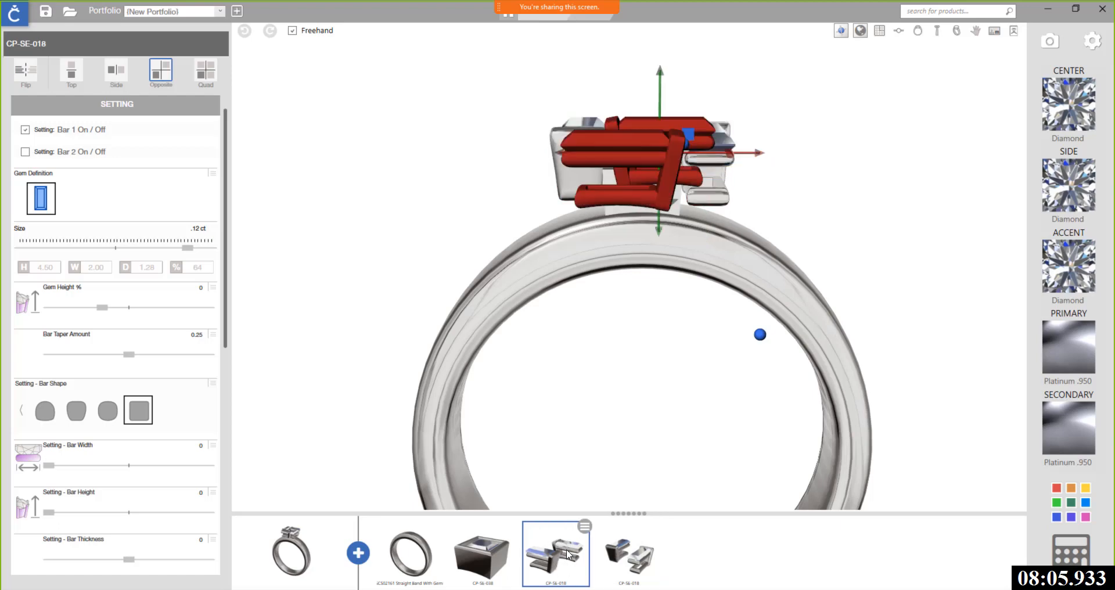
left_click(636, 556, "ctrl")
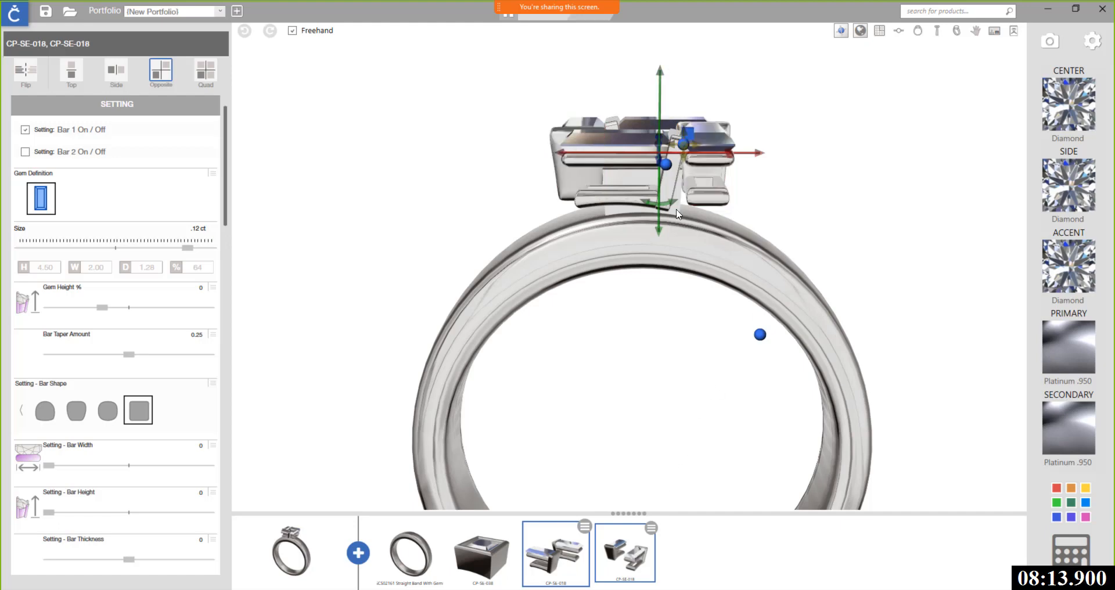
left_click(585, 527)
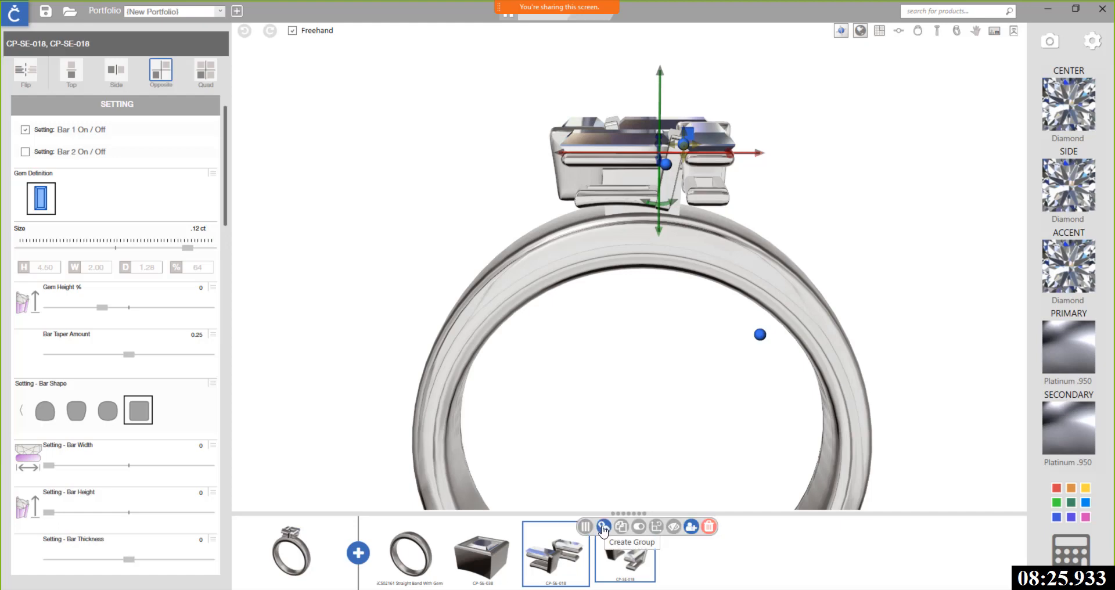
left_click(603, 527)
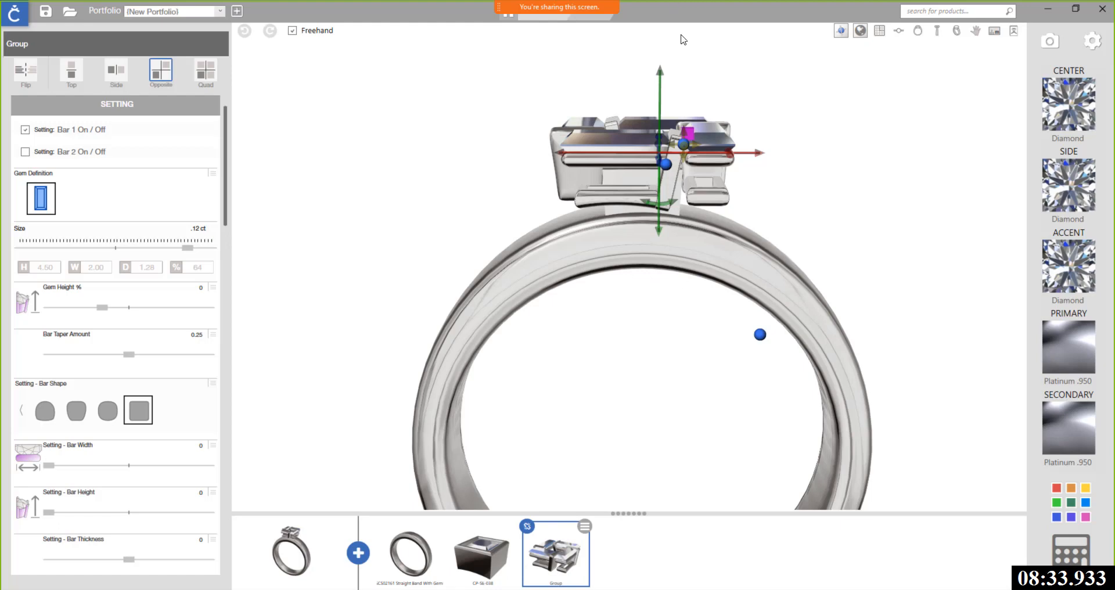
Step: Lower the grouped bar settings onto the top of the band and check their fit from several sides
left_click_drag(662, 73, 664, 102)
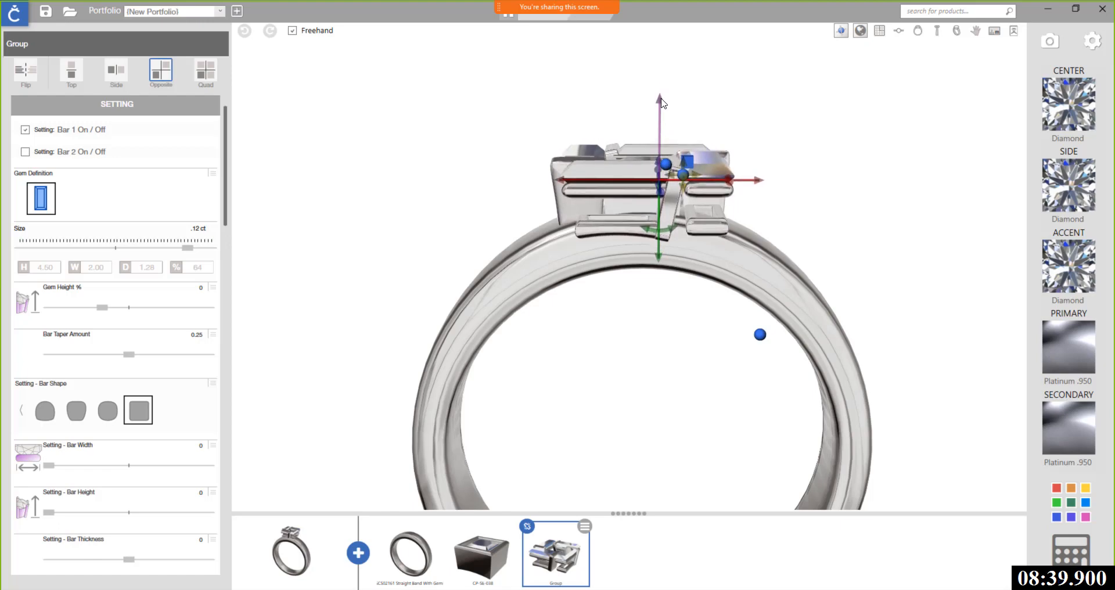
mouse_move(794, 199)
left_mouse_down()
mouse_move(792, 264)
mouse_move(779, 219)
mouse_move(788, 180)
left_mouse_up()
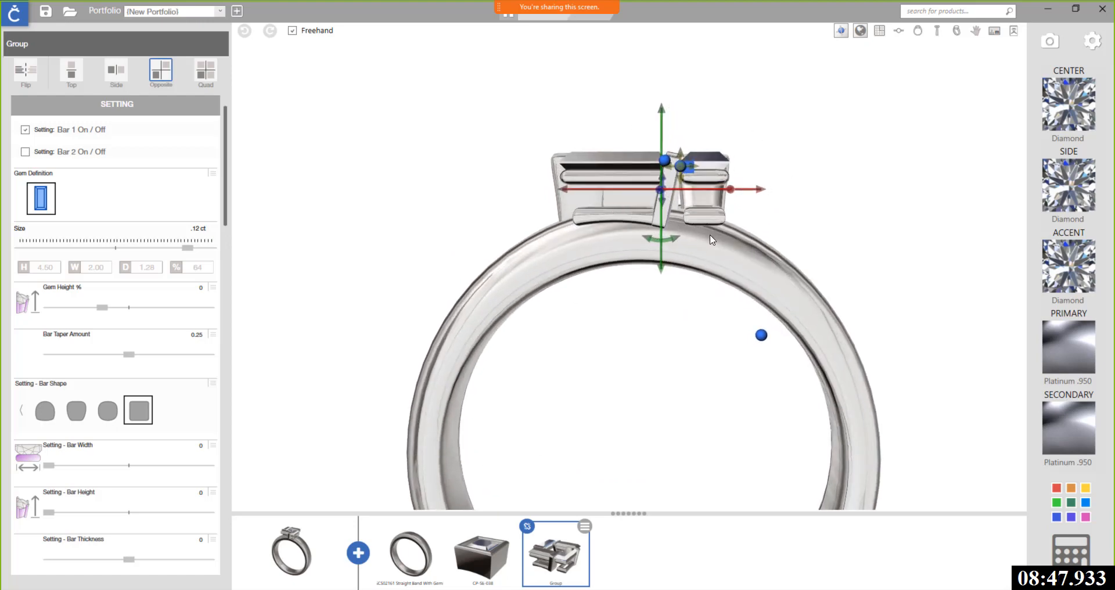
left_click_drag(765, 267, 830, 260)
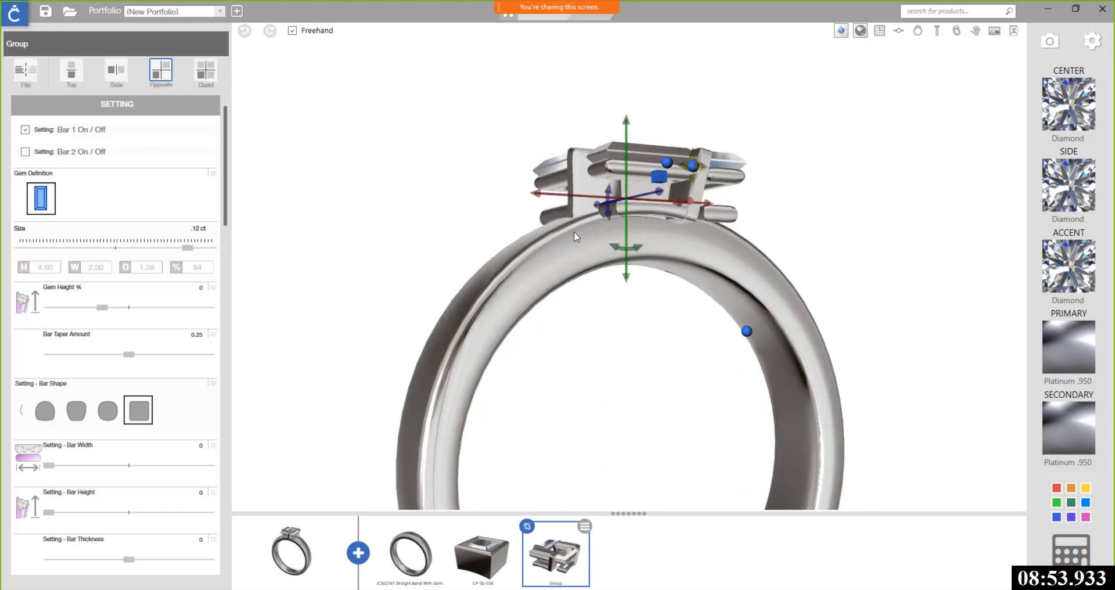
left_click_drag(522, 228, 823, 244)
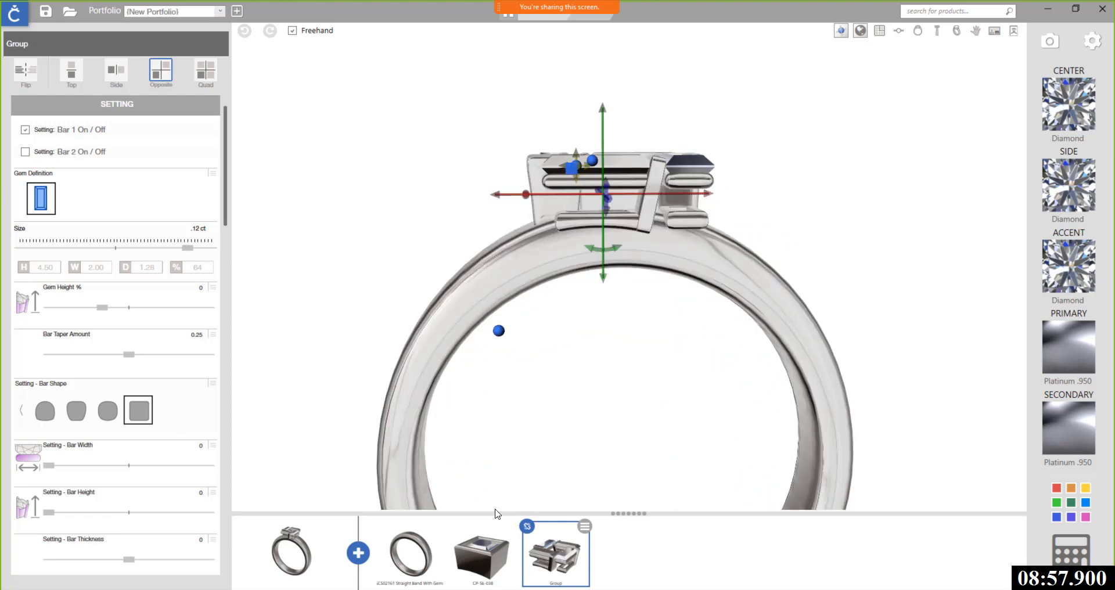
Step: Ungroup the two bar setting pairs and set the gem height of the original pair to -0.5
left_click(527, 526)
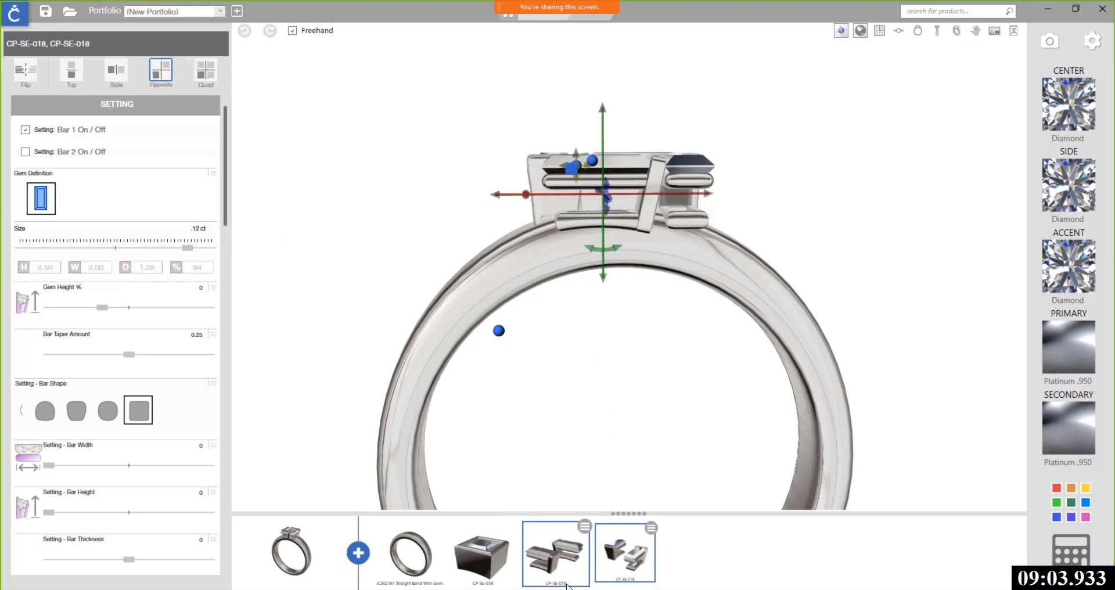
left_click(555, 568)
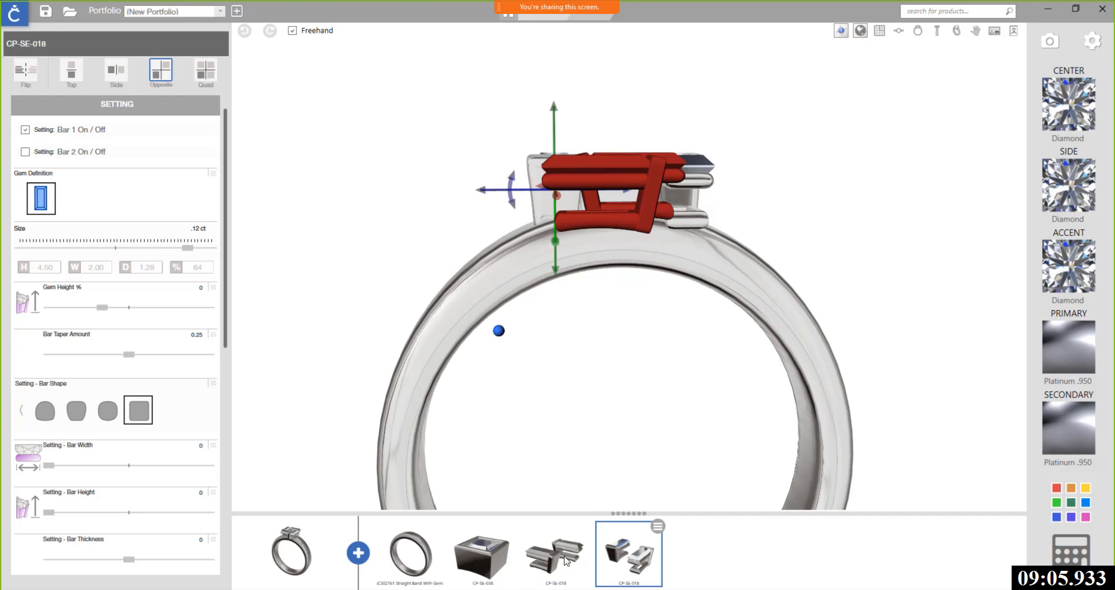
left_click(567, 560)
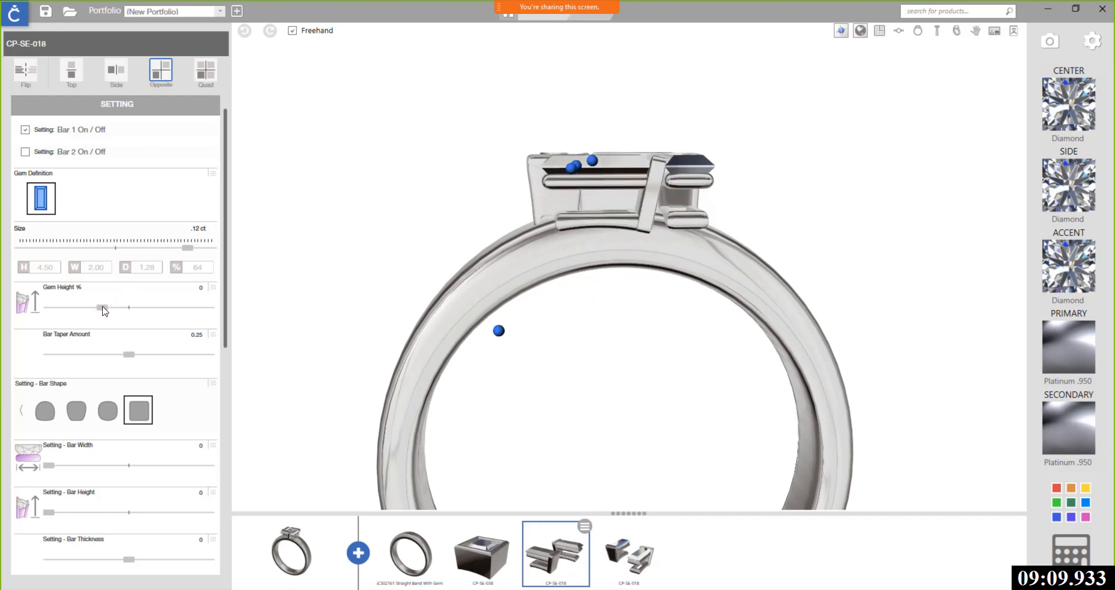
left_click_drag(104, 311, 47, 312)
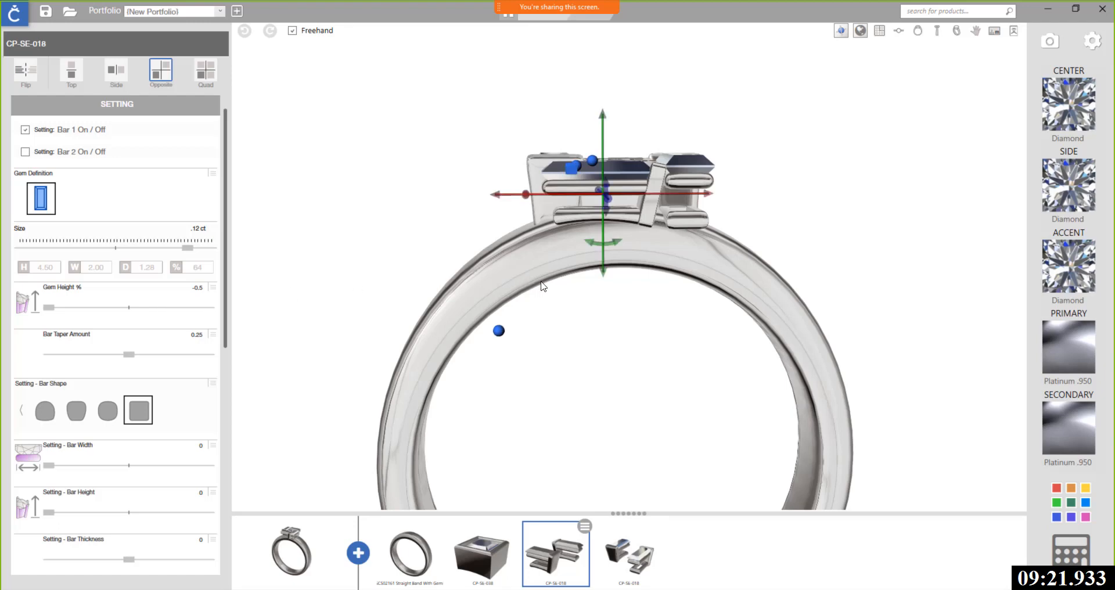
right_click_drag(534, 250, 621, 216)
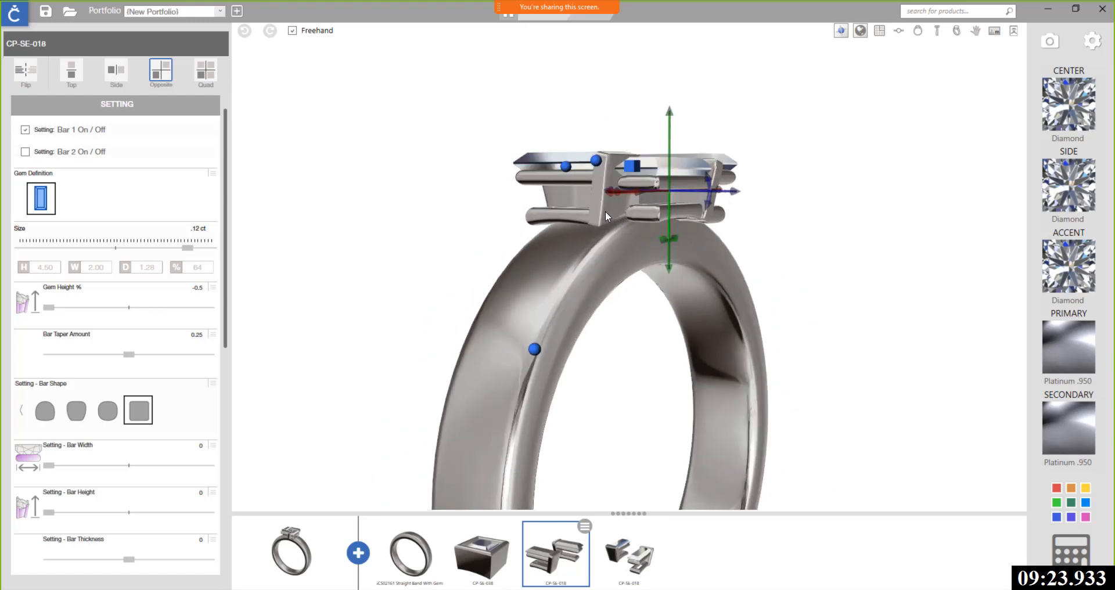
Step: Set the gem height of the rotated bar setting pair to -0.5 and check the layout from above
left_click(629, 552)
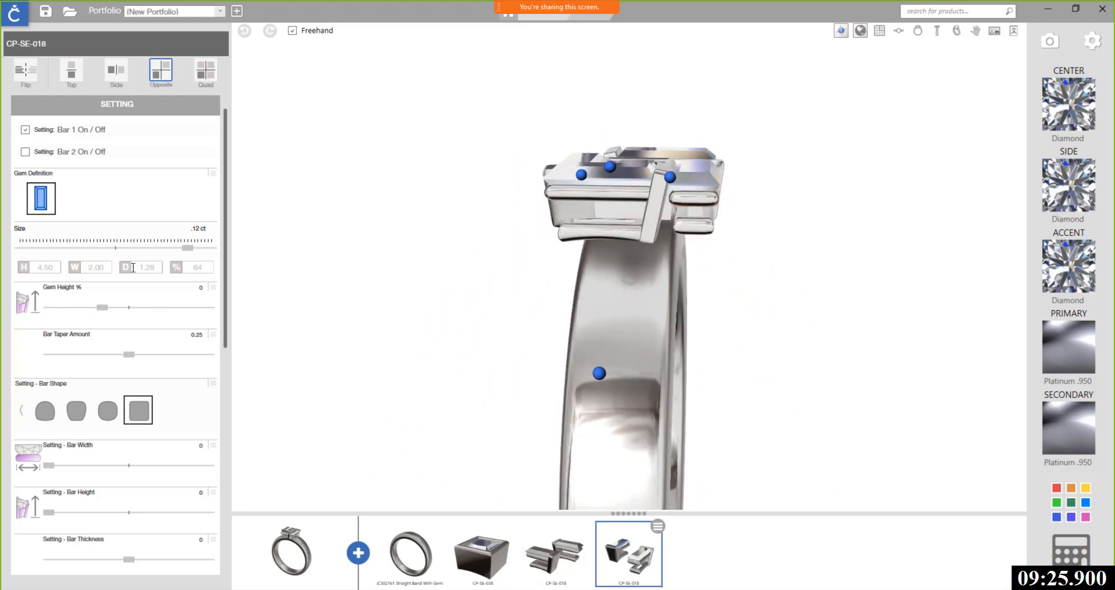
left_click_drag(105, 314, 26, 313)
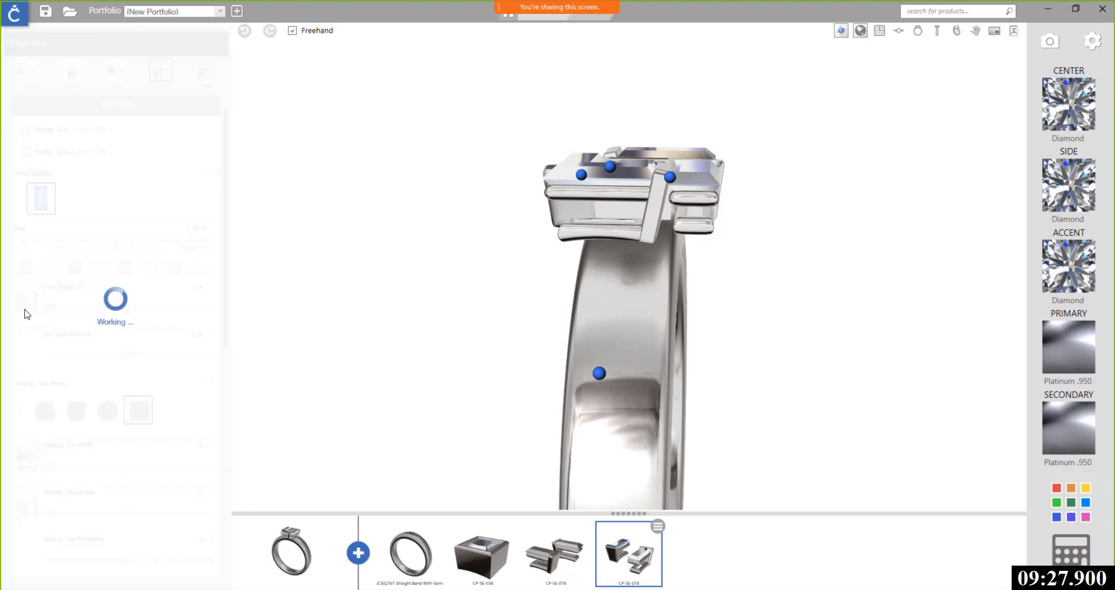
right_click_drag(720, 227, 592, 349)
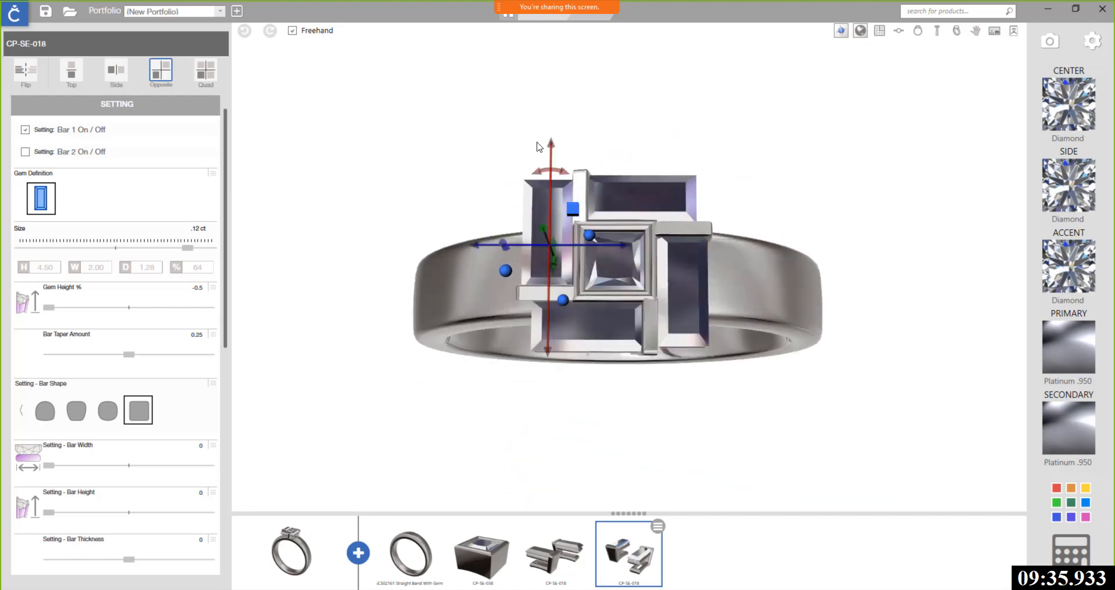
right_click_drag(696, 230, 671, 268)
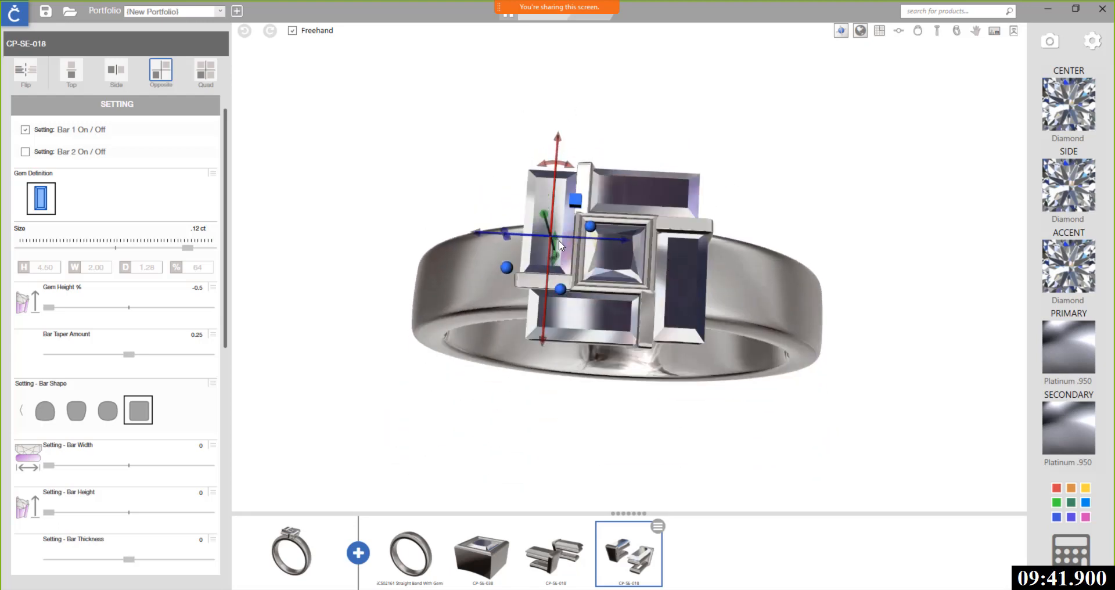
Step: Add another CP-SE-038 bezel setting to the ring from the Settings part library
left_click(360, 556)
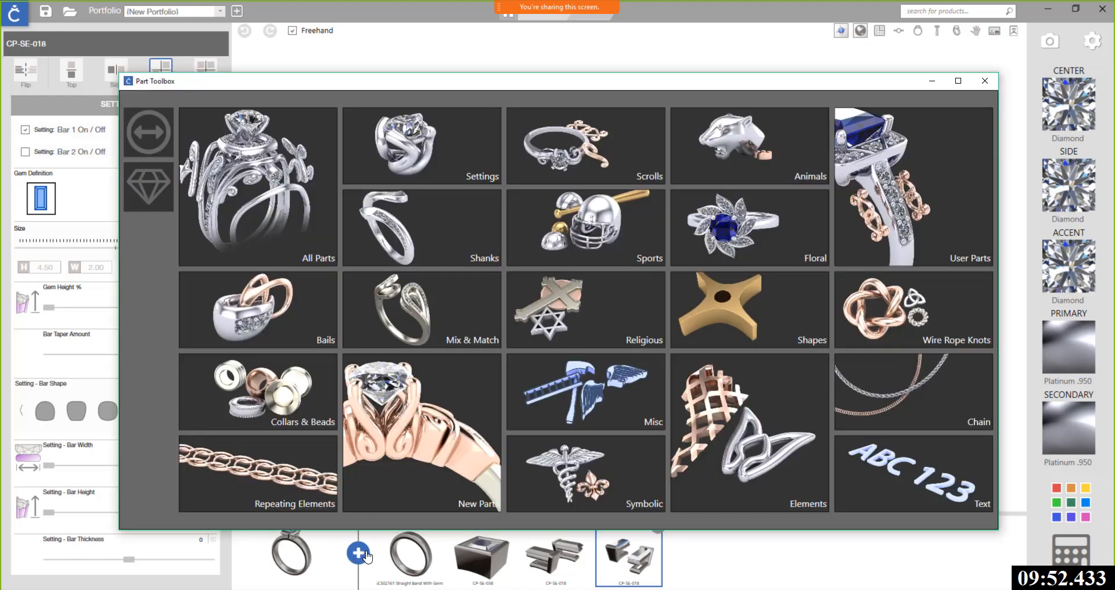
left_click(422, 151)
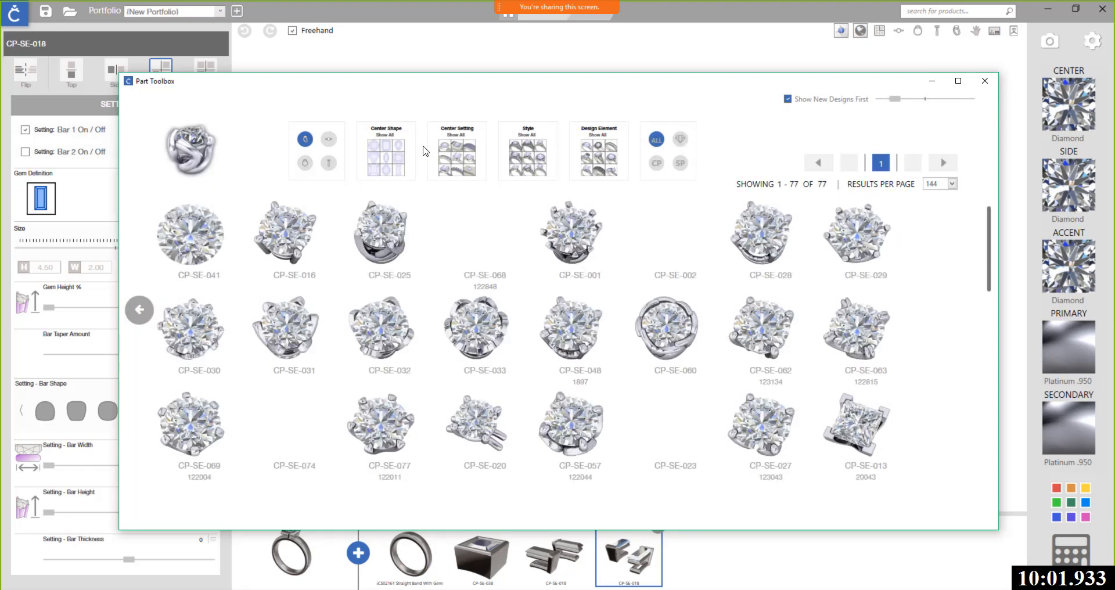
scroll(429, 262, "down", 3)
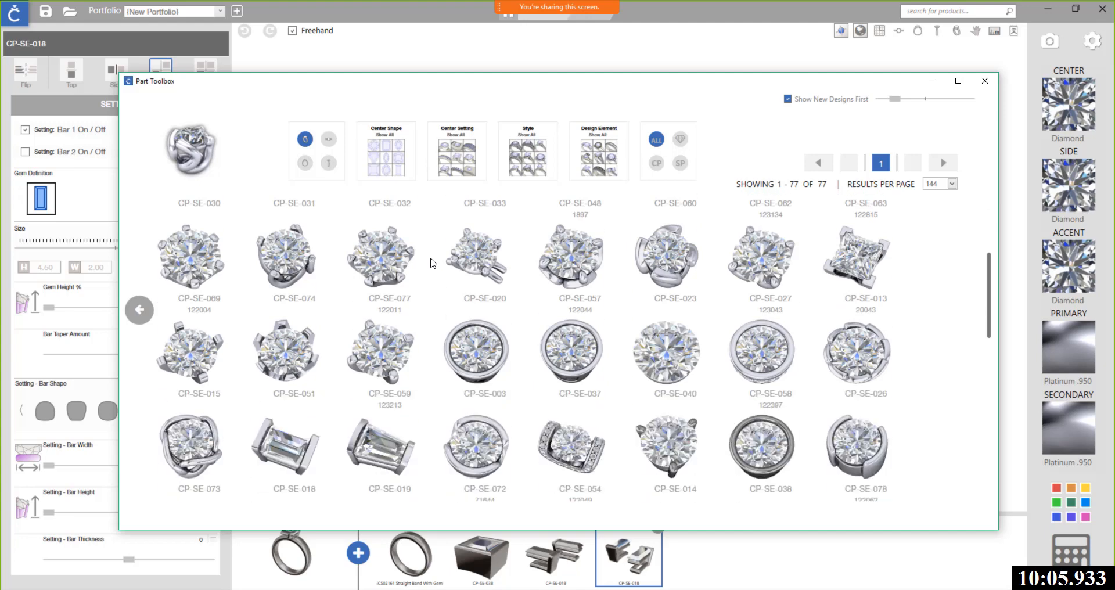
left_click(769, 447)
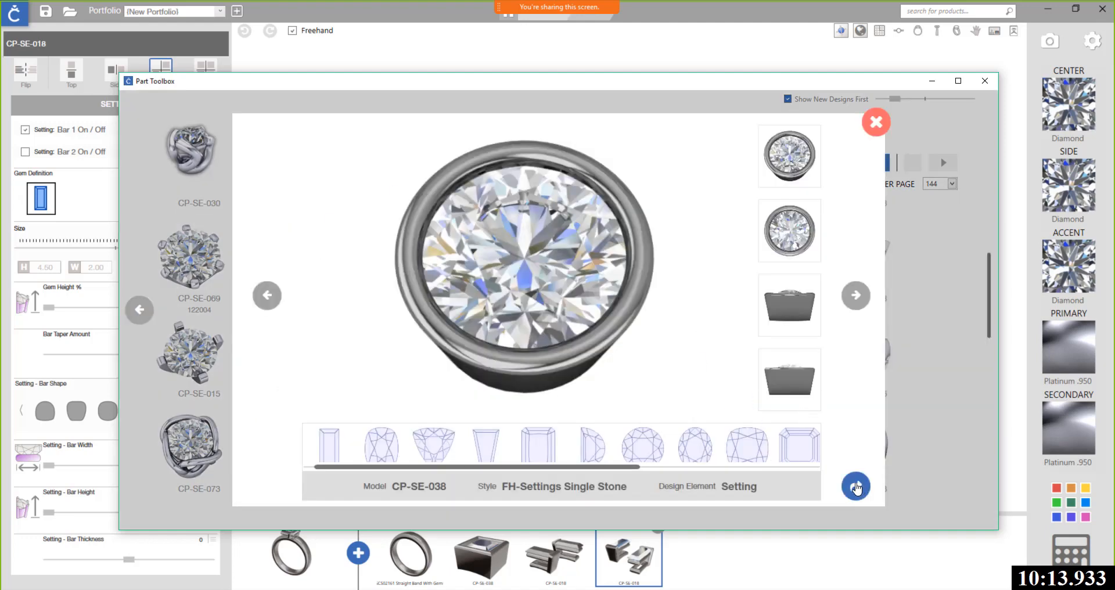
left_click(856, 486)
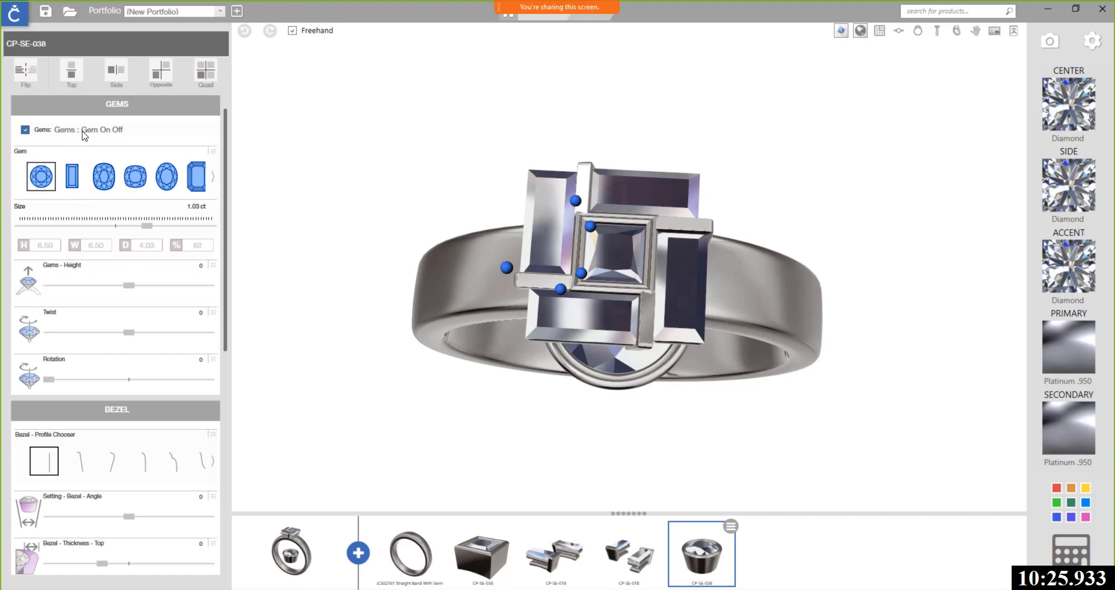
Step: Turn off the new bezel's gem and change its shape to the square cut
left_click(32, 133)
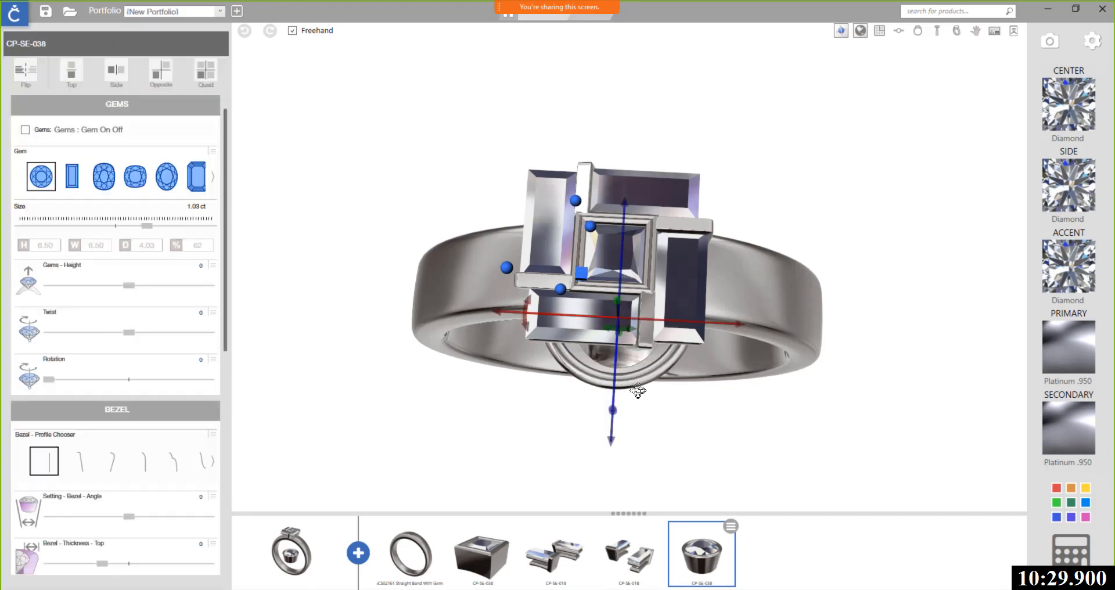
left_click_drag(637, 391, 518, 394)
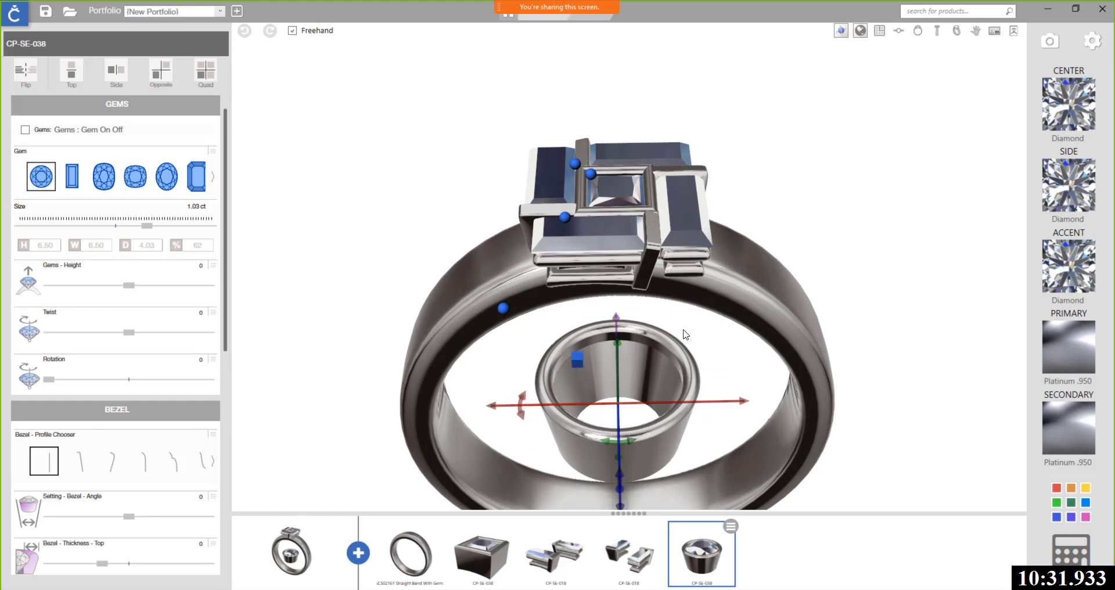
left_click(213, 180)
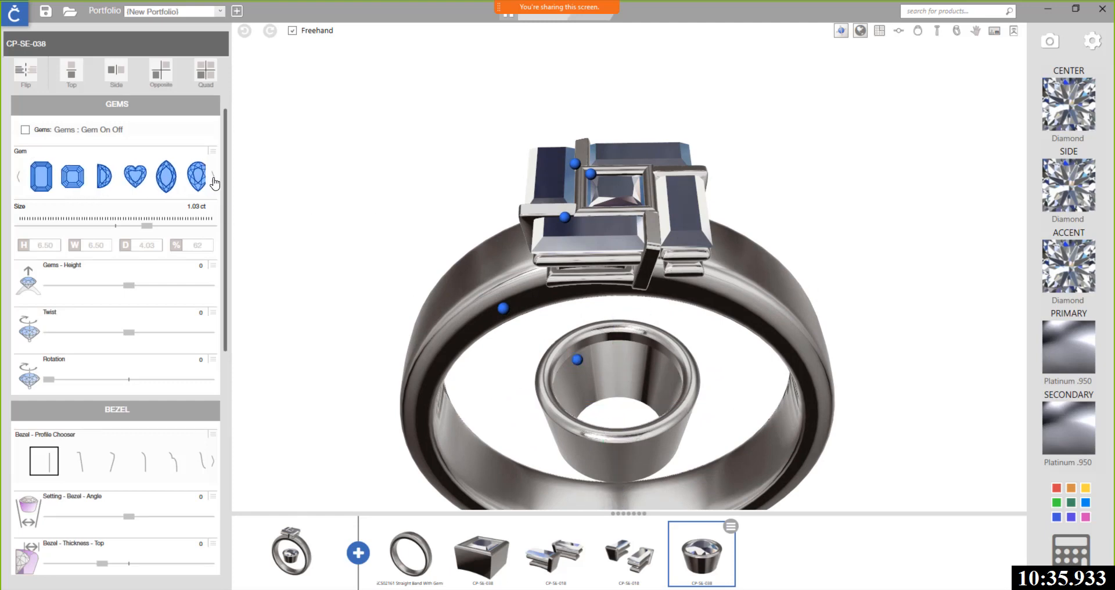
left_click(213, 180)
left_click(71, 179)
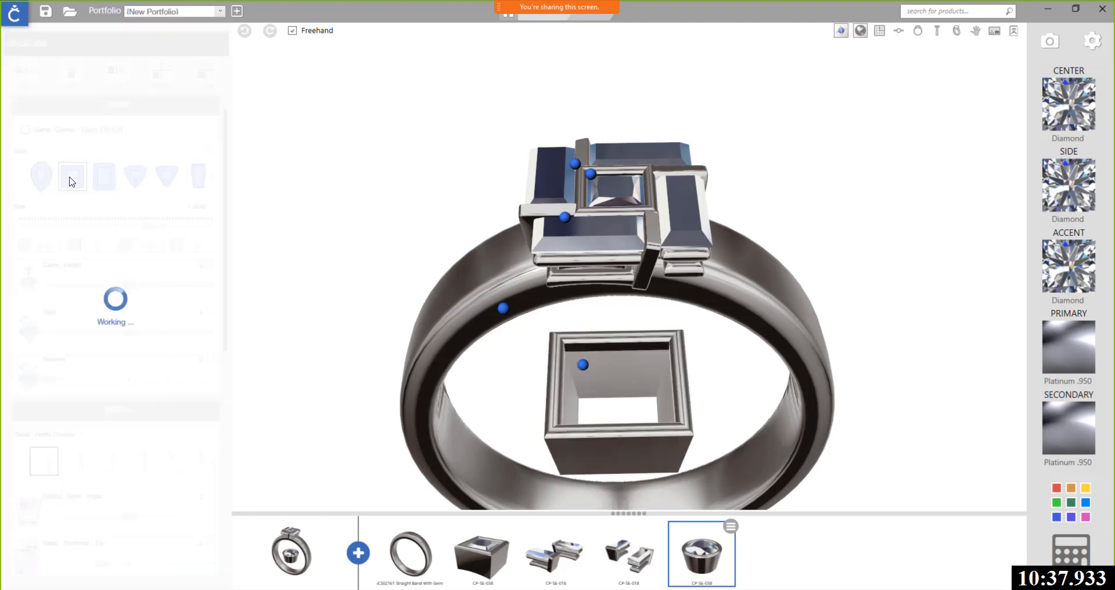
Step: Raise the empty square bezel from inside the ring to the top of the band around the gem cluster
left_click_drag(726, 415, 725, 348)
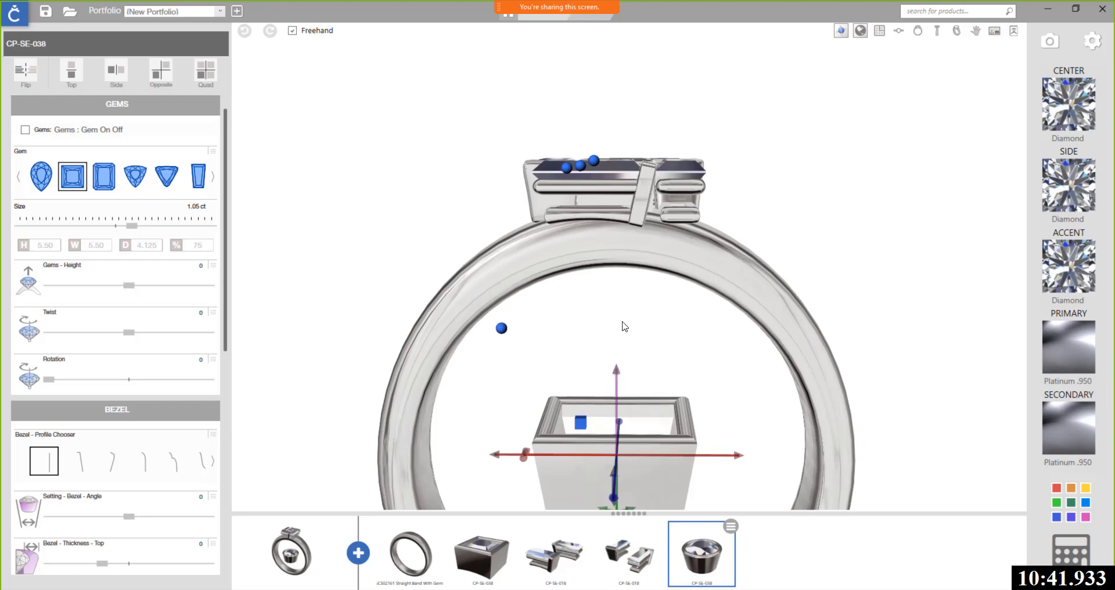
left_click_drag(624, 326, 602, 77)
left_click_drag(733, 203, 674, 239)
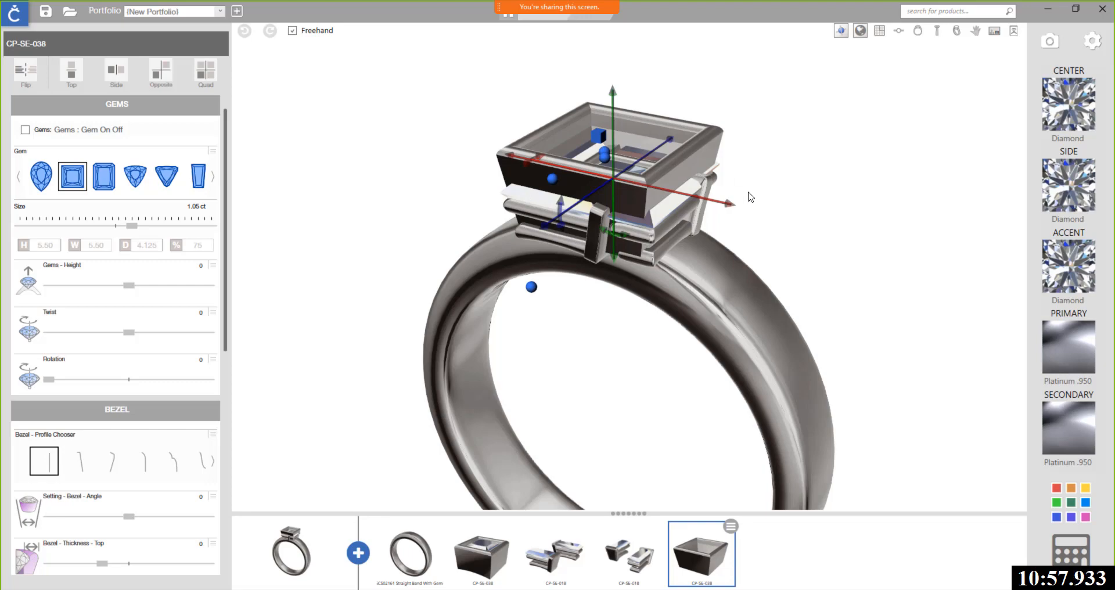
Step: Enlarge the empty square bezel to 7.29 ct and check how it surrounds the baguettes
right_click_drag(651, 191, 725, 215)
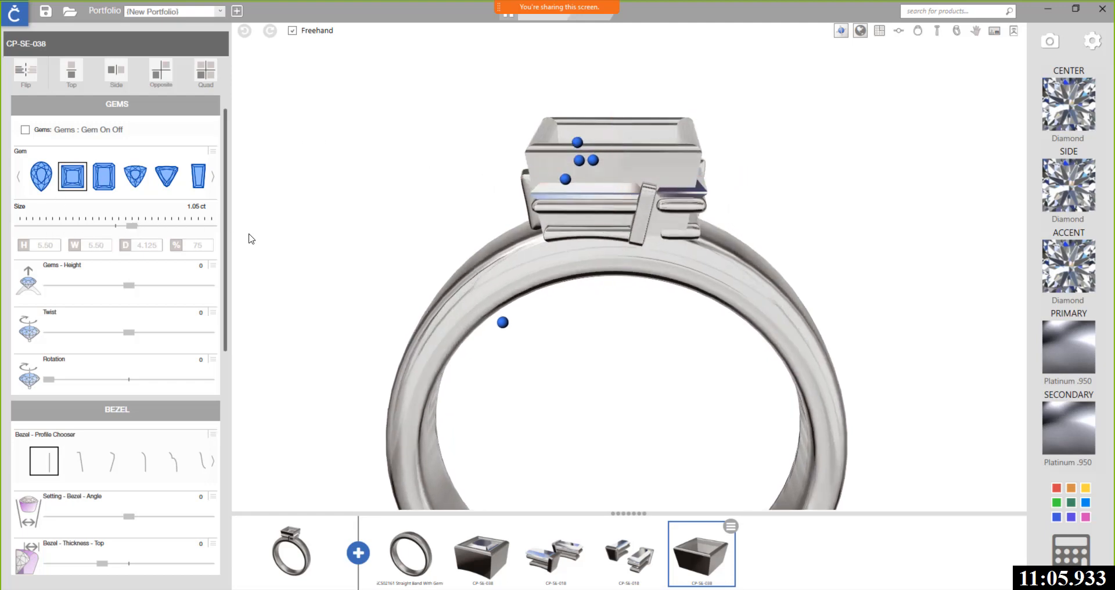
left_click_drag(131, 226, 248, 234)
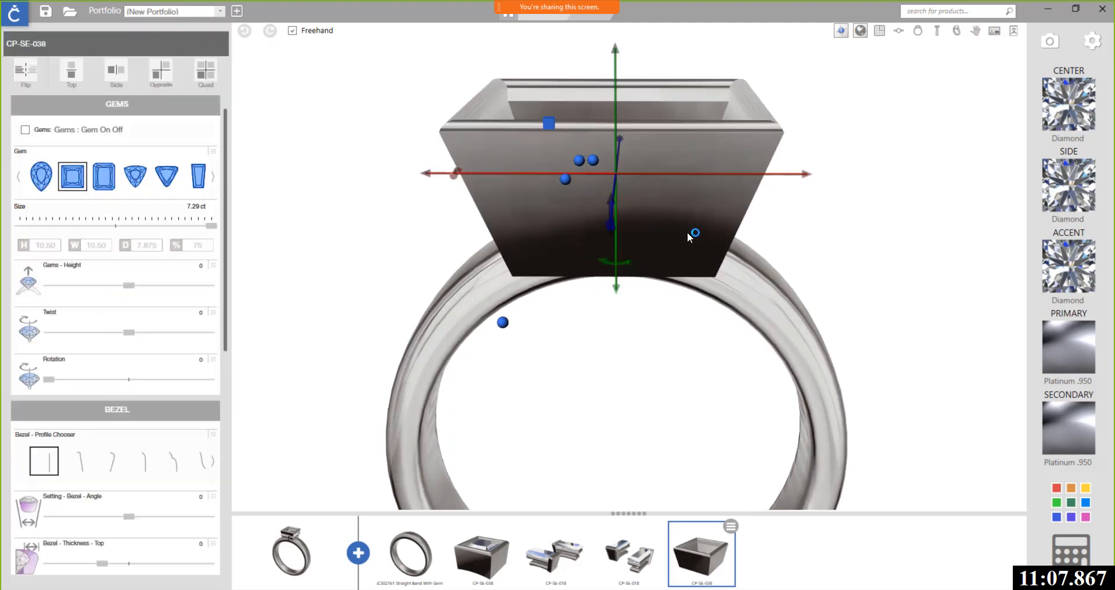
right_click_drag(667, 228, 586, 285)
right_click_drag(616, 97, 628, 137)
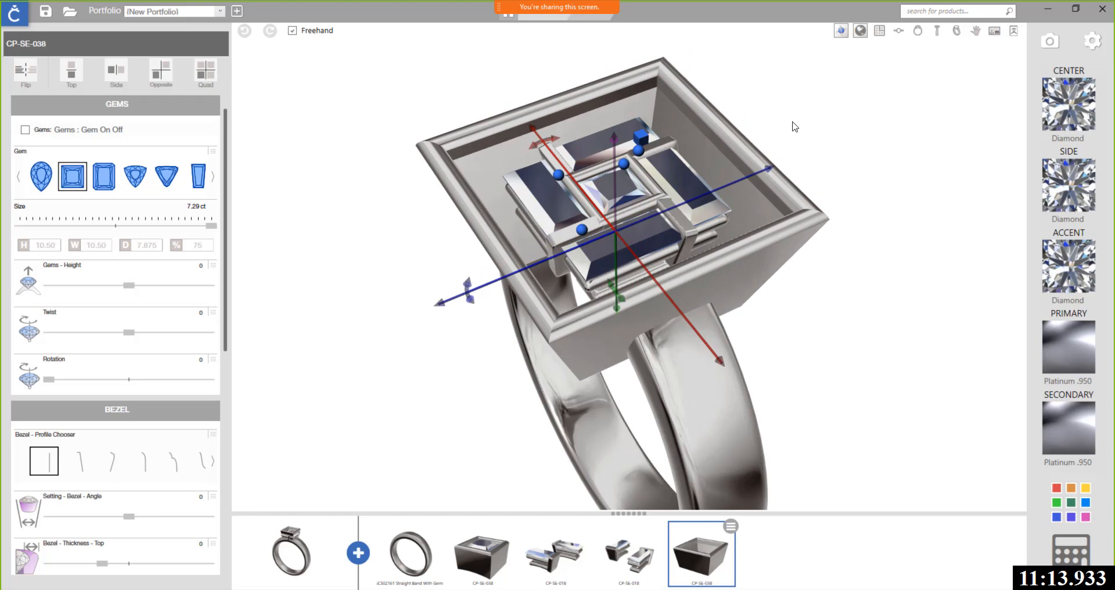
right_click_drag(806, 145, 851, 251)
Step: Lower the outer square bezel slightly from the front view and set its Gems - Height to 0.22
left_click(841, 31)
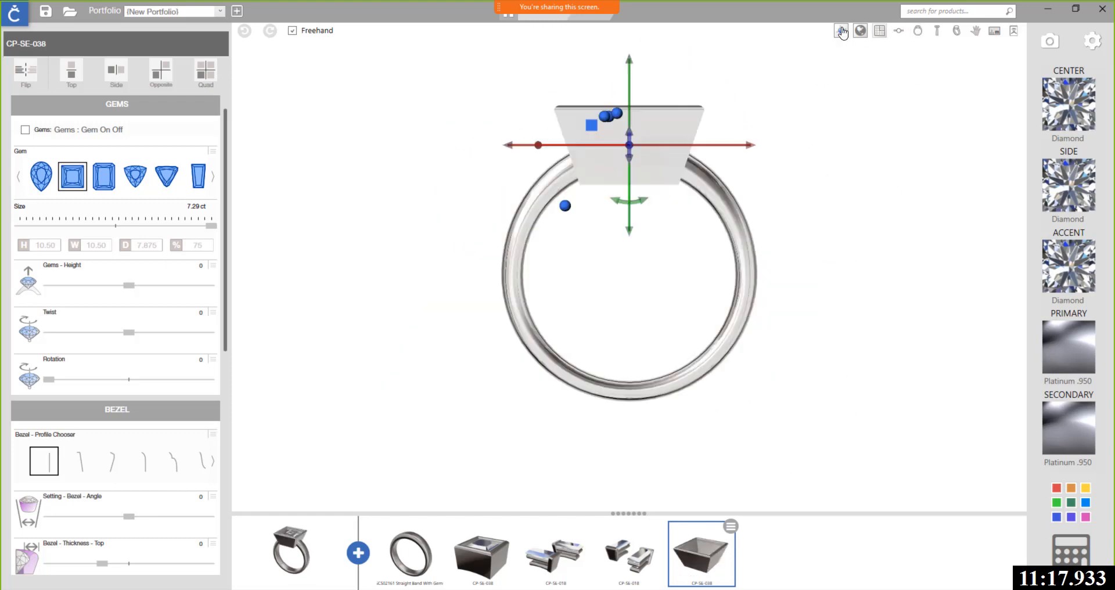
left_click_drag(631, 61, 640, 65)
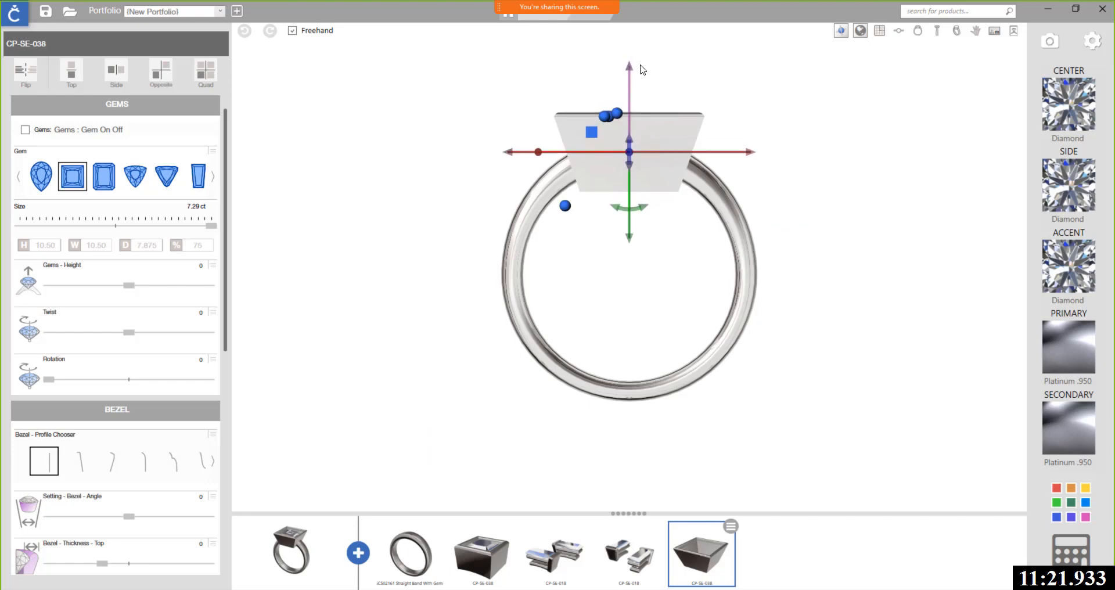
scroll(656, 116, "up", 3)
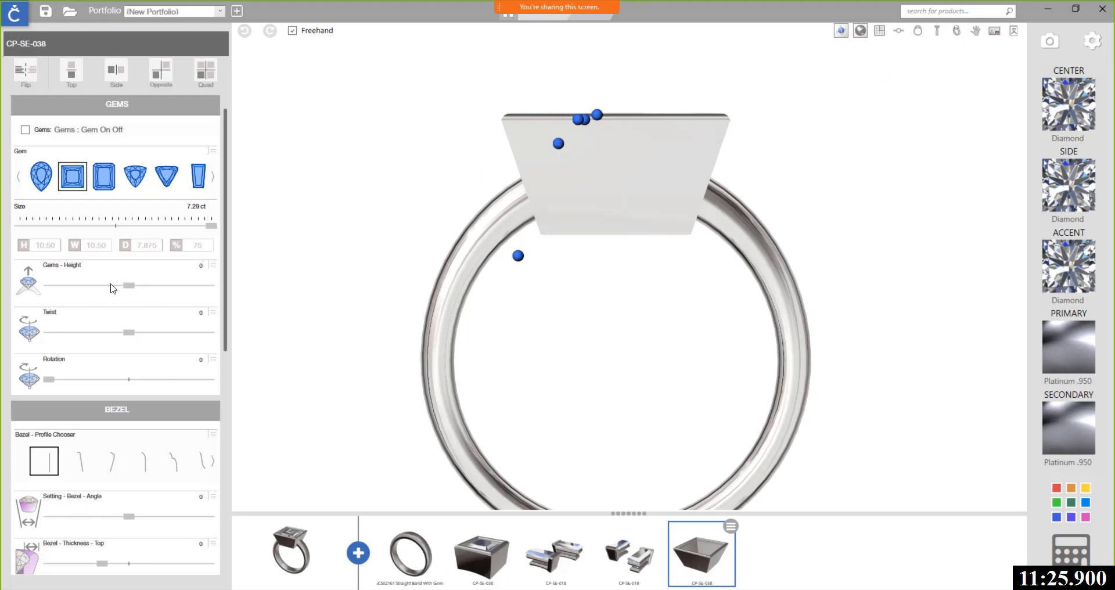
left_click_drag(111, 285, 146, 287)
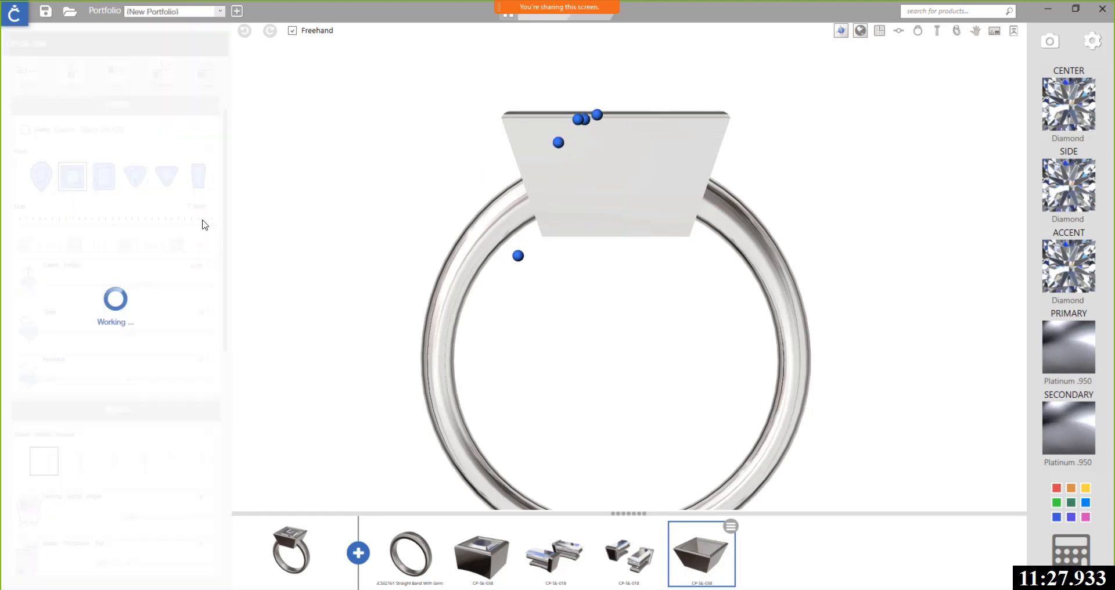
Step: Reduce the outer square bezel to 2.16 ct so that it closely frames the four baguettes
left_click_drag(211, 225, 176, 227)
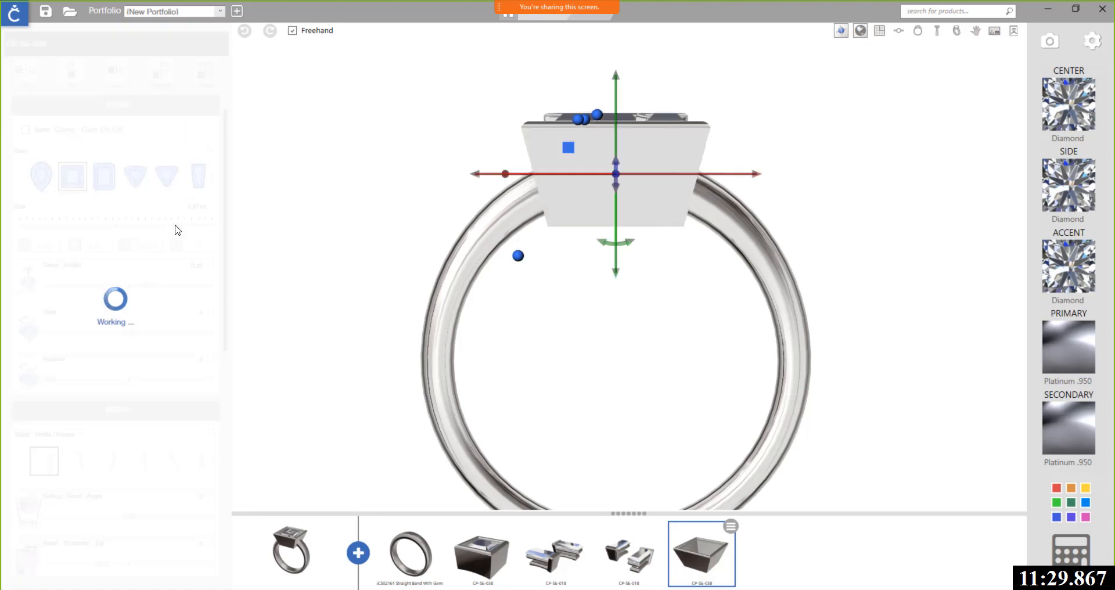
middle_click_drag(579, 192, 548, 289)
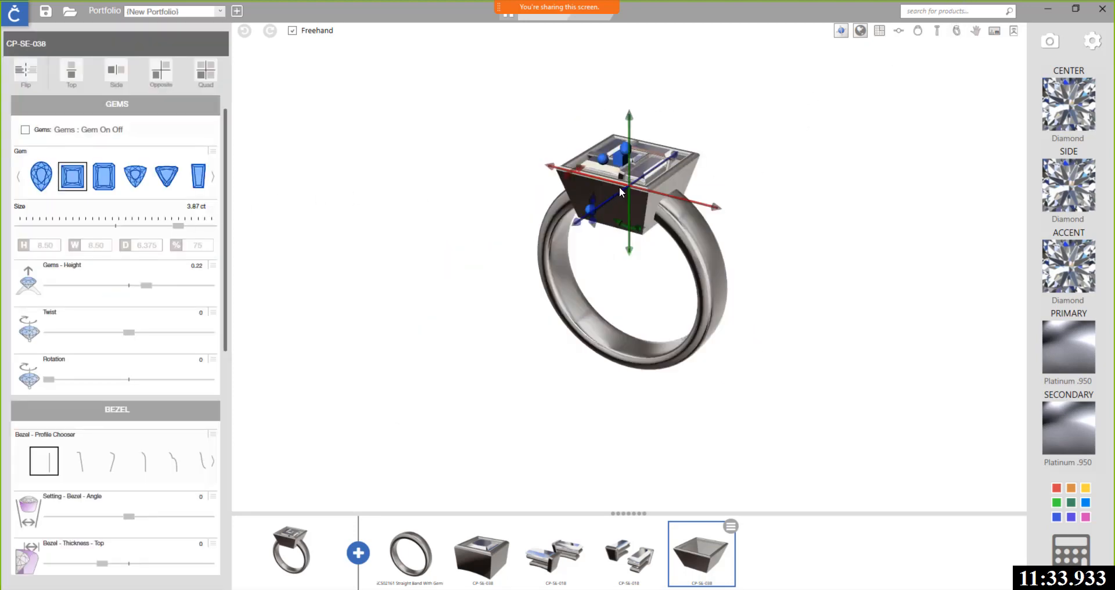
right_click_drag(619, 188, 619, 294)
scroll(611, 252, "up", 3)
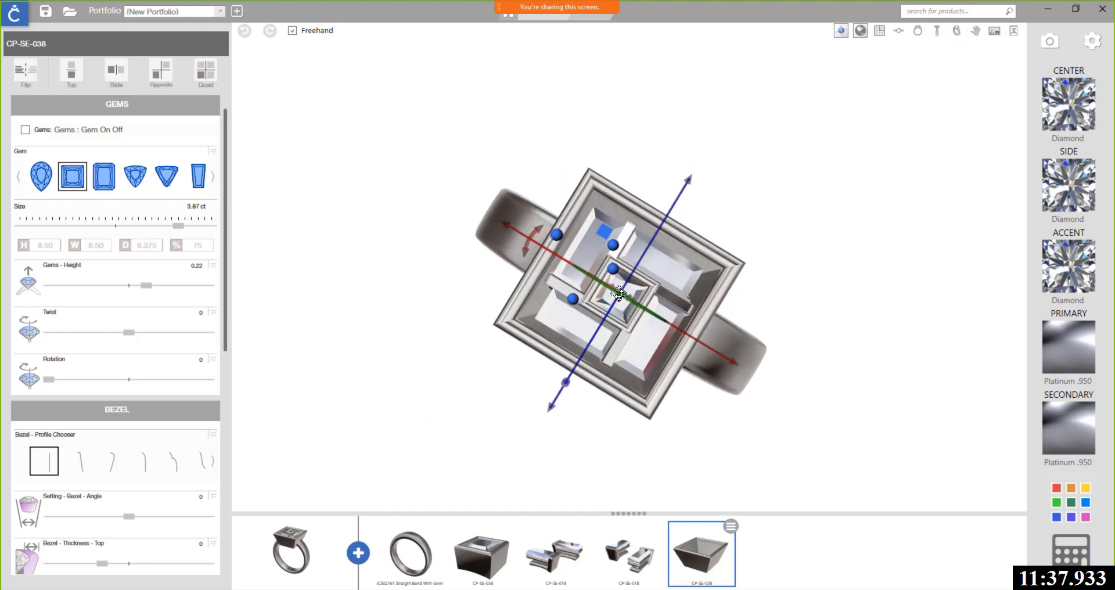
left_click_drag(171, 231, 162, 230)
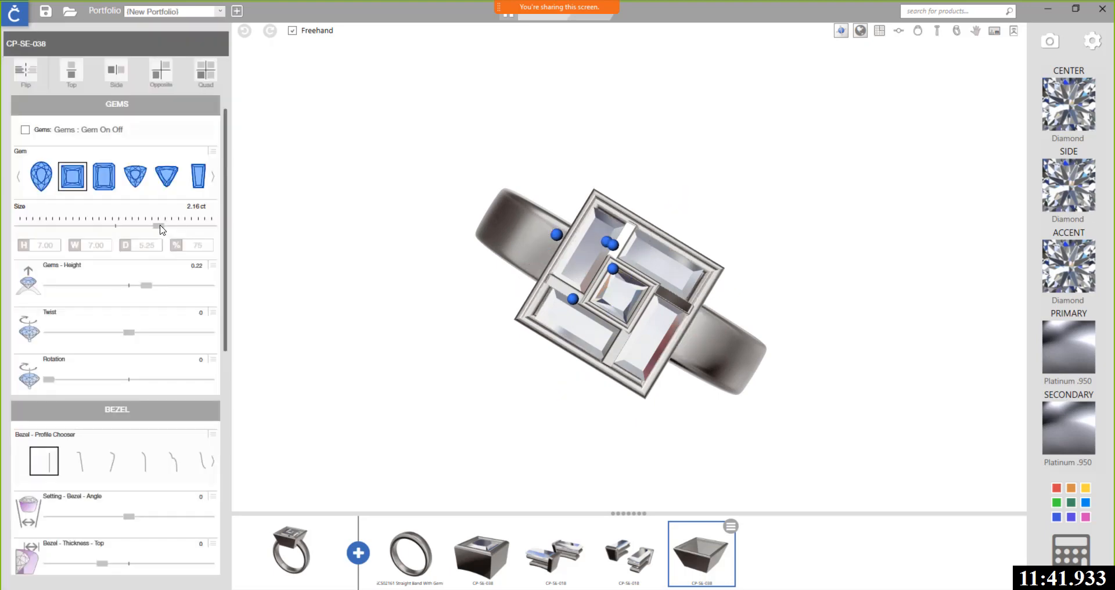
Step: Raise the outer bezel until its rim encloses the baguettes and inspect the fit up close from above
right_click_drag(553, 329, 586, 215)
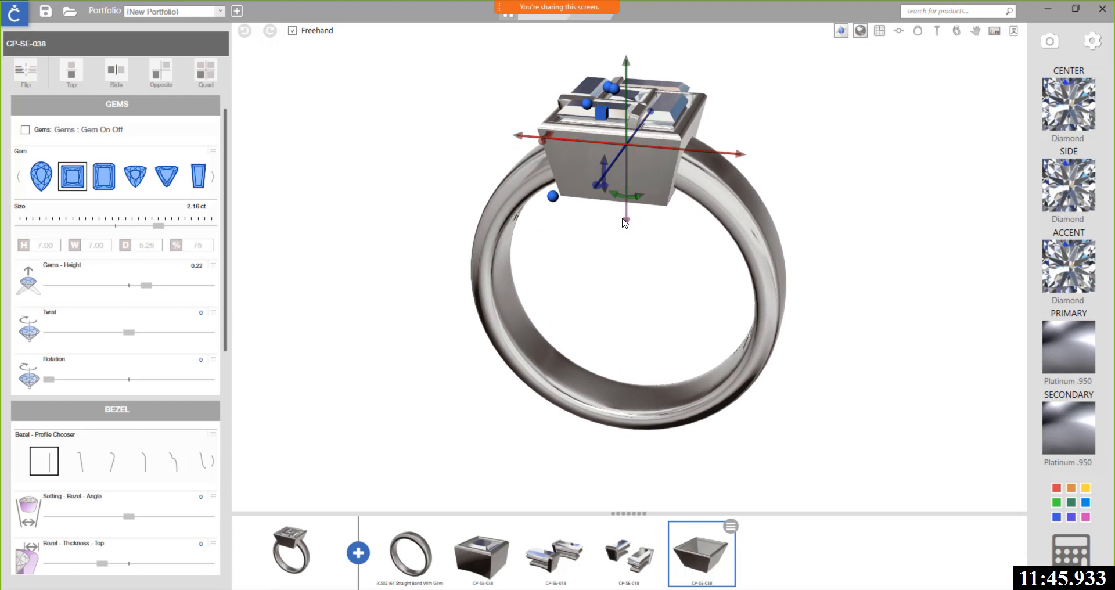
left_click_drag(629, 225, 606, 208)
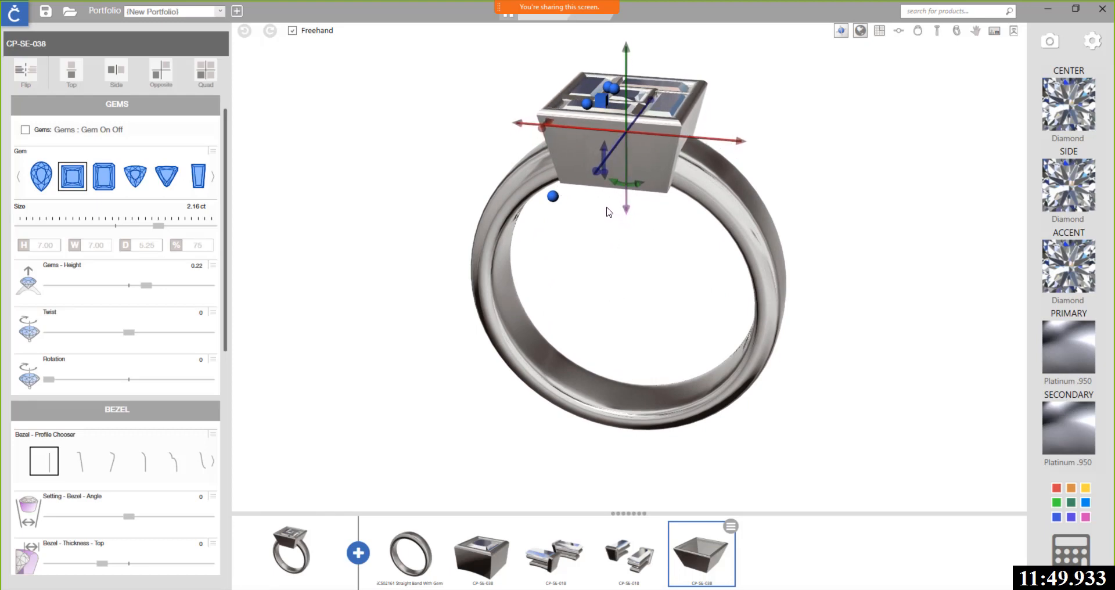
right_click_drag(613, 223, 613, 340)
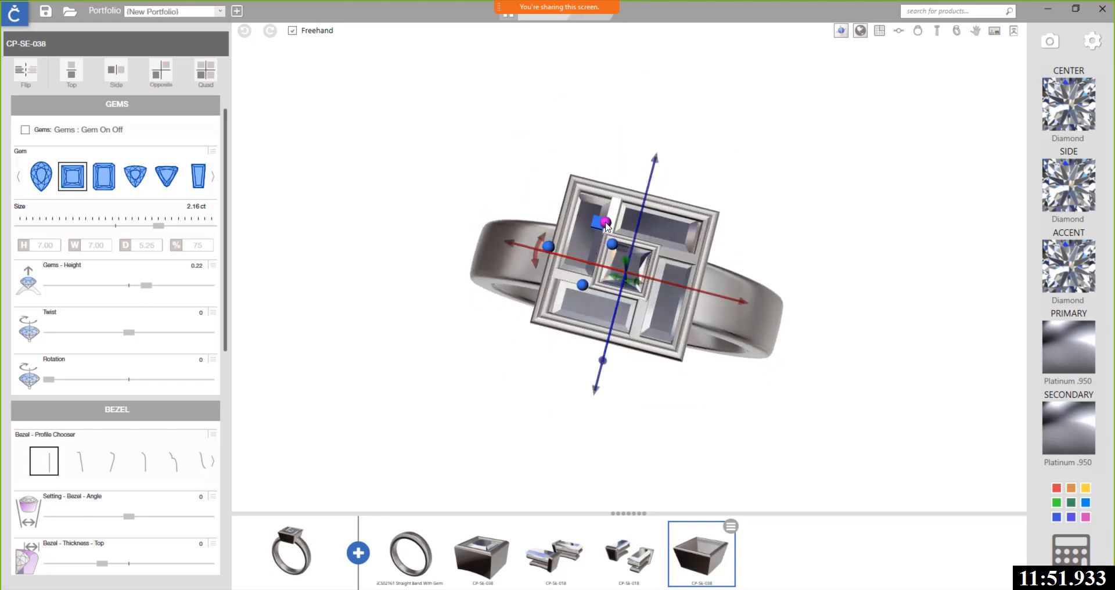
scroll(576, 273, "up", 4)
scroll(613, 356, "up", 2)
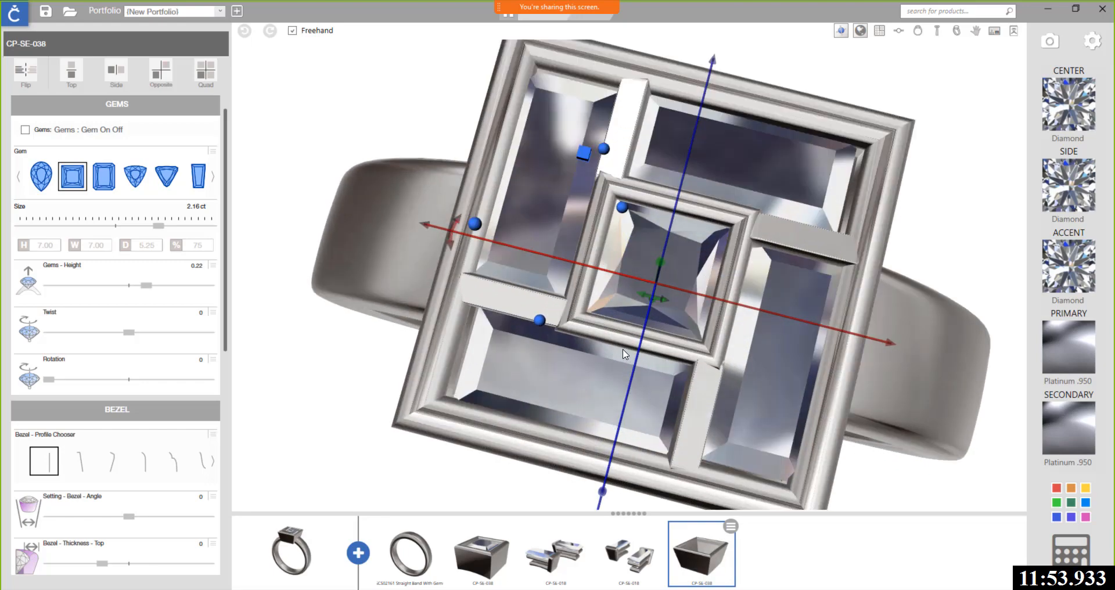
Step: Nudge the front baguette and its opposite counterpart slightly along their length to fit between the bars and the outer bezel
right_click_drag(610, 348, 617, 297)
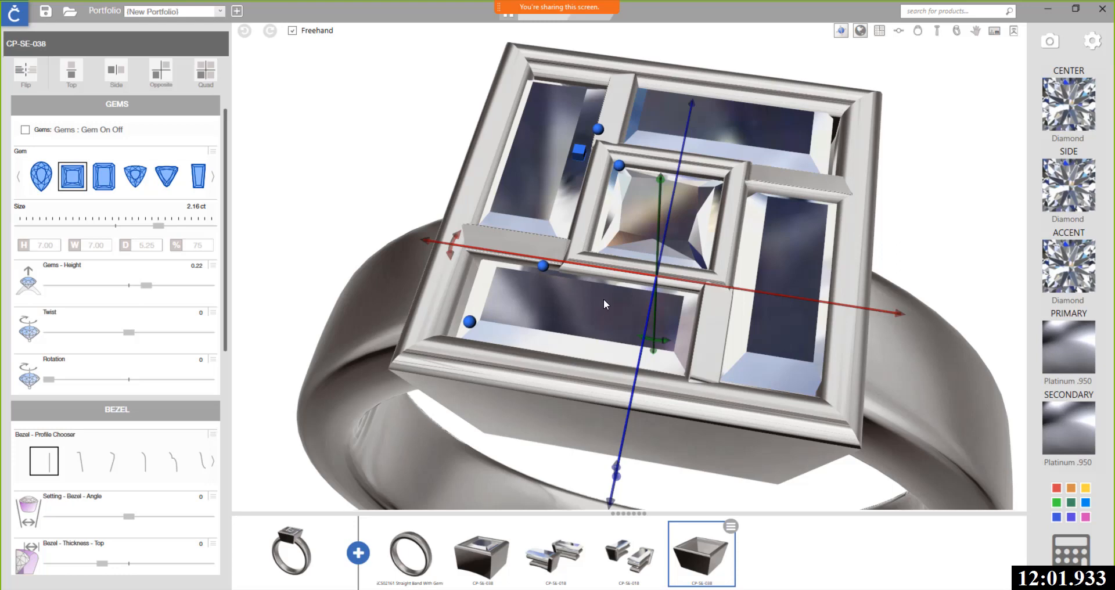
left_click(604, 300)
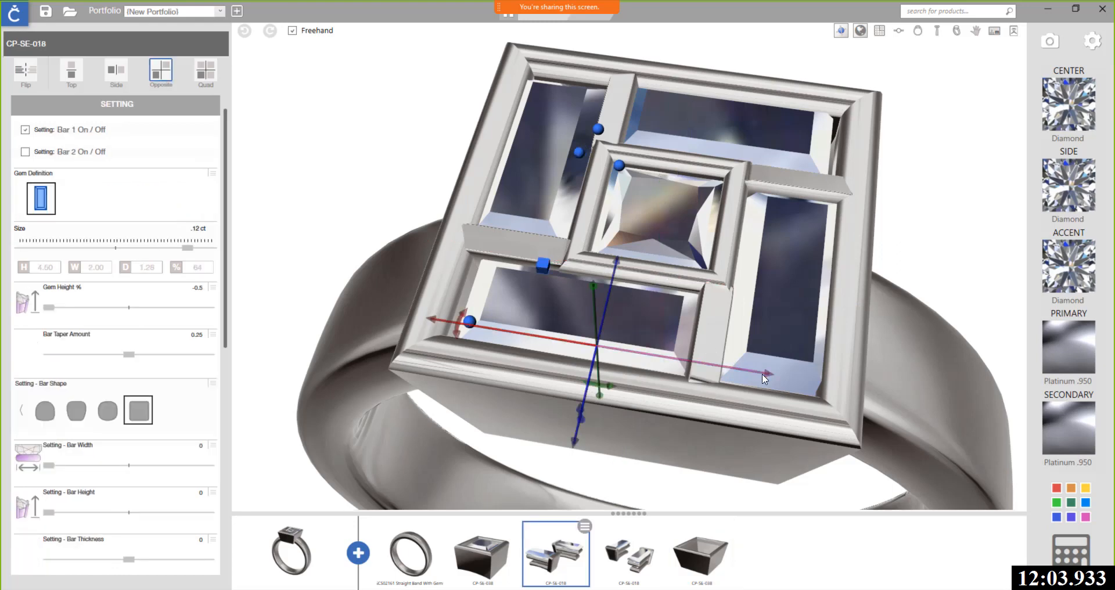
left_click_drag(767, 375, 766, 369)
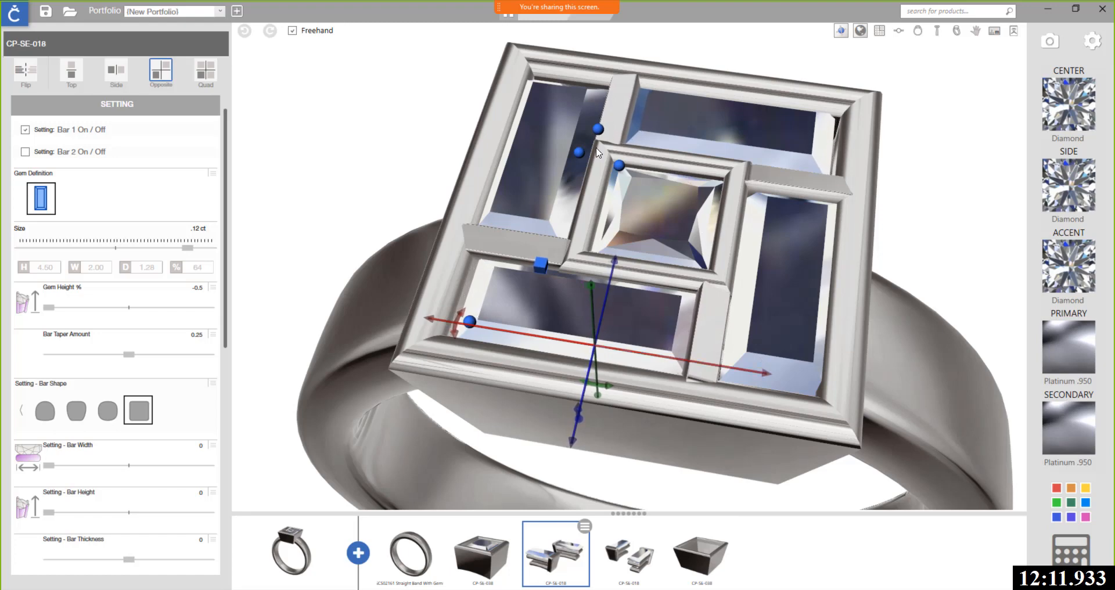
left_click(804, 355)
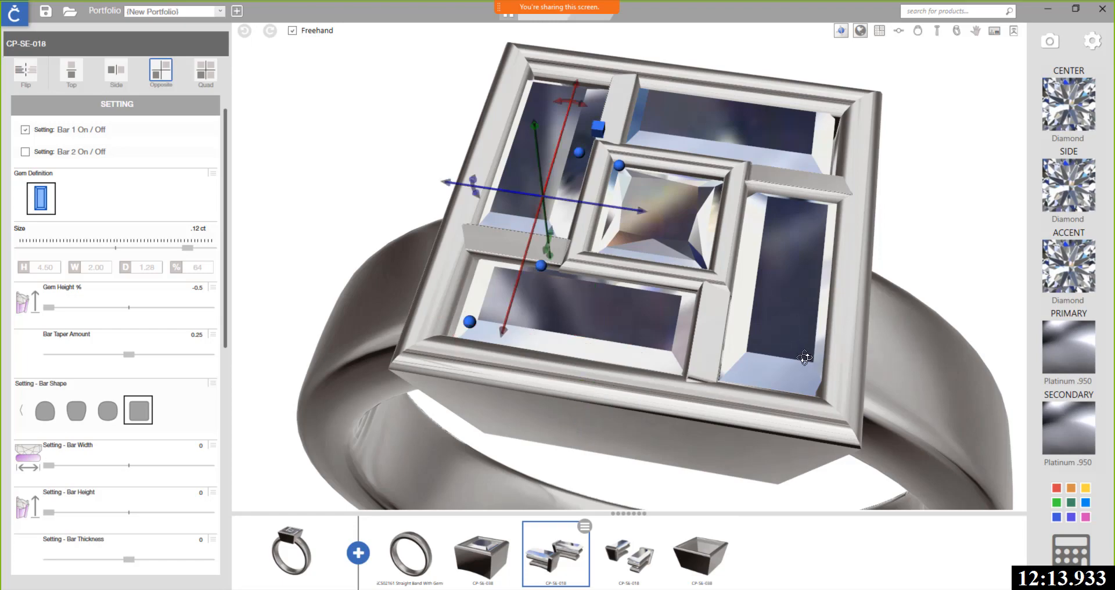
Step: Examine the bar, gallery rail and bend settings of the second baguette pair while viewing the ring from the front
right_click_drag(803, 355, 552, 265)
scroll(551, 265, "down", 5)
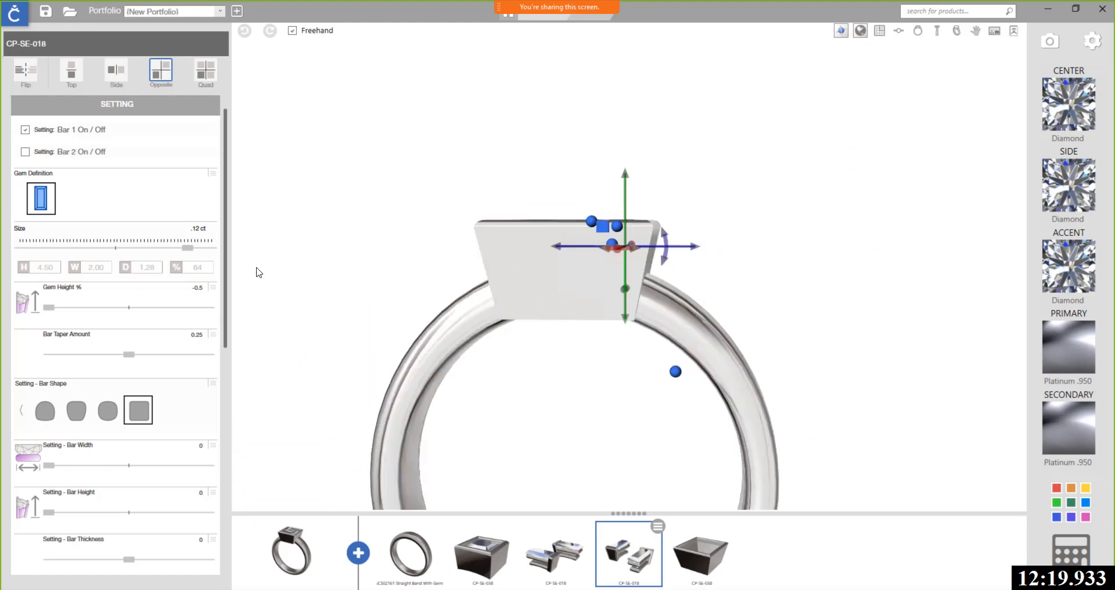
scroll(107, 432, "down", 5)
scroll(107, 433, "down", 3)
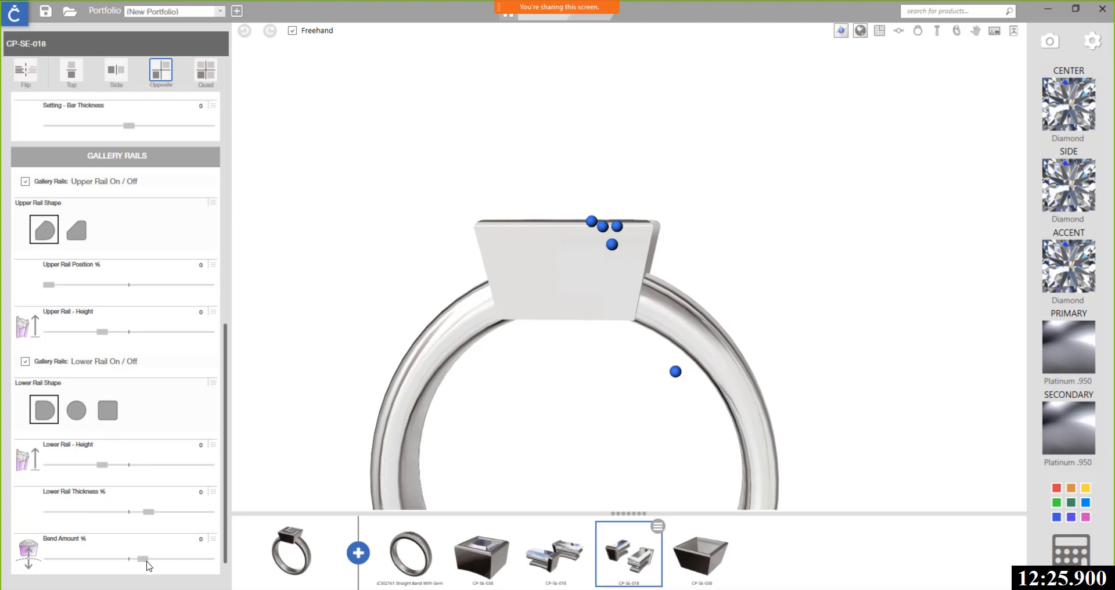
scroll(134, 532, "up", 7)
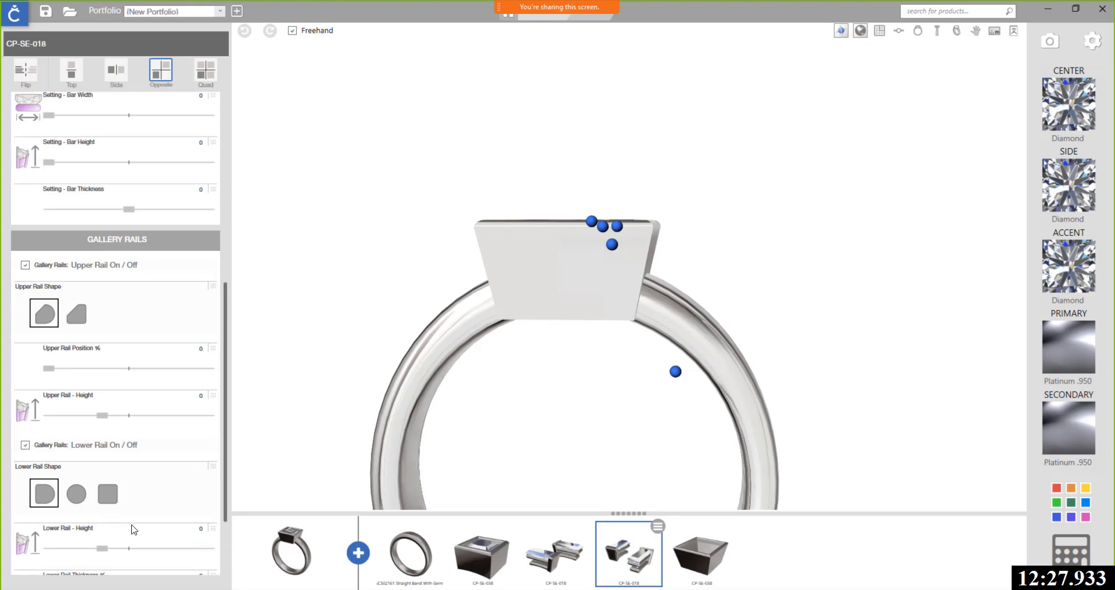
scroll(133, 530, "up", 1)
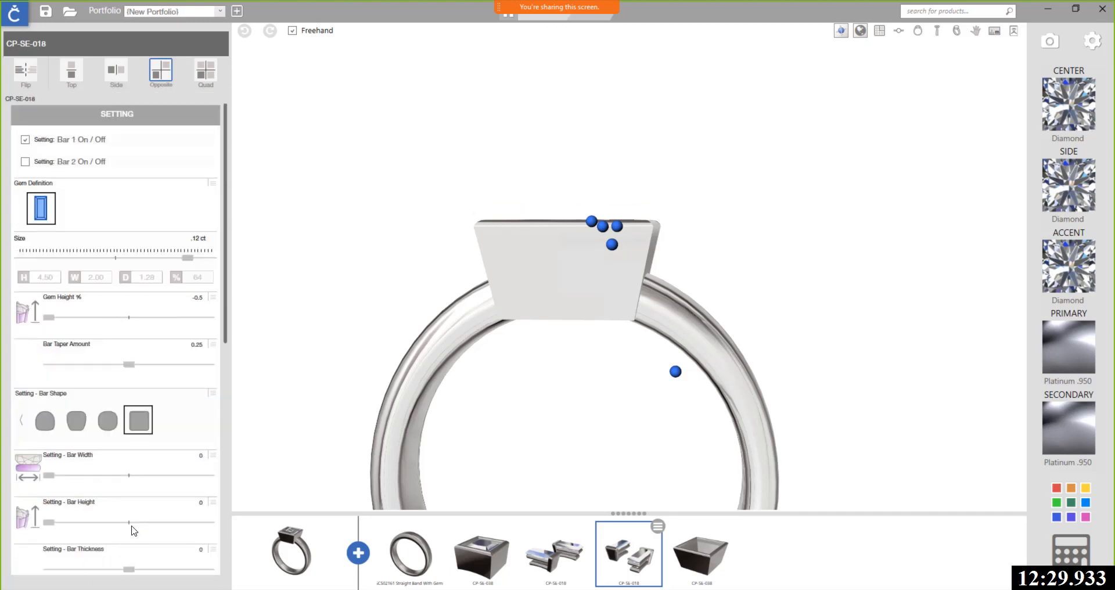
scroll(134, 530, "down", 8)
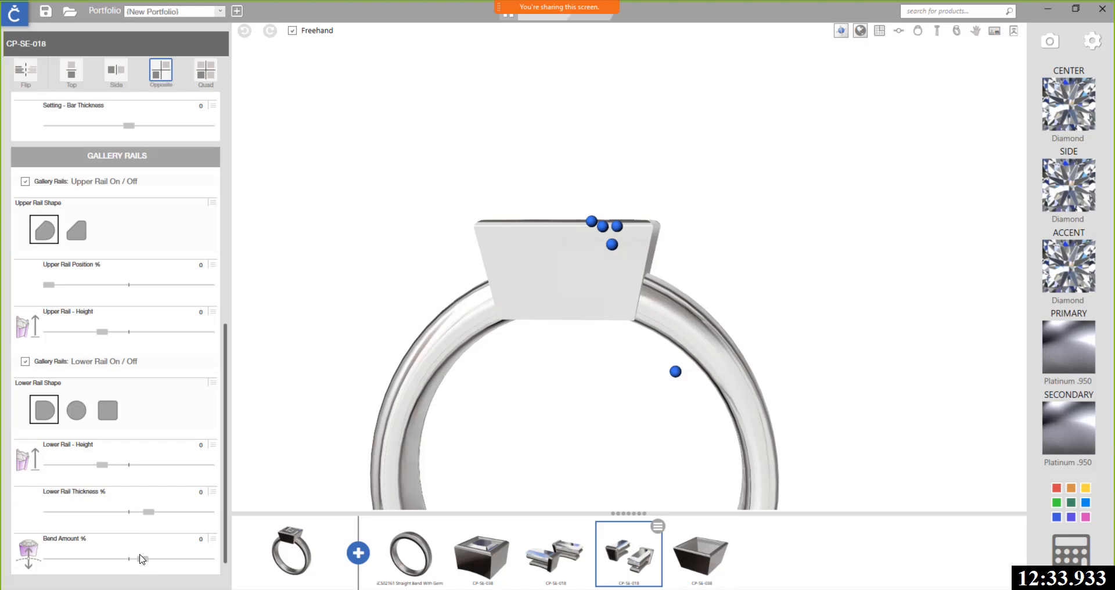
left_click(617, 225)
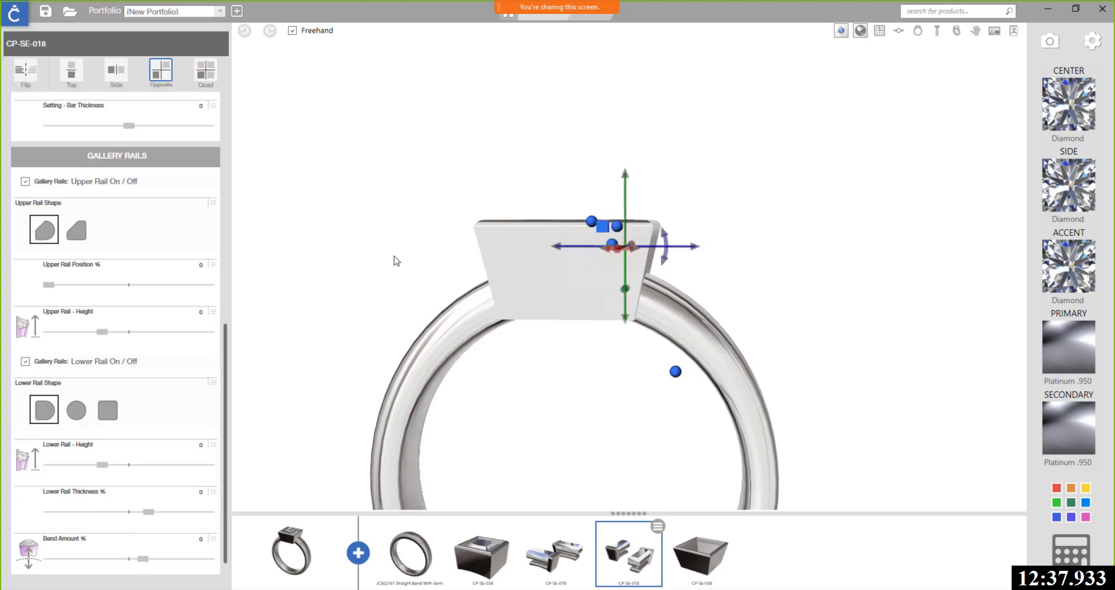
left_click(375, 187)
scroll(150, 238, "up", 5)
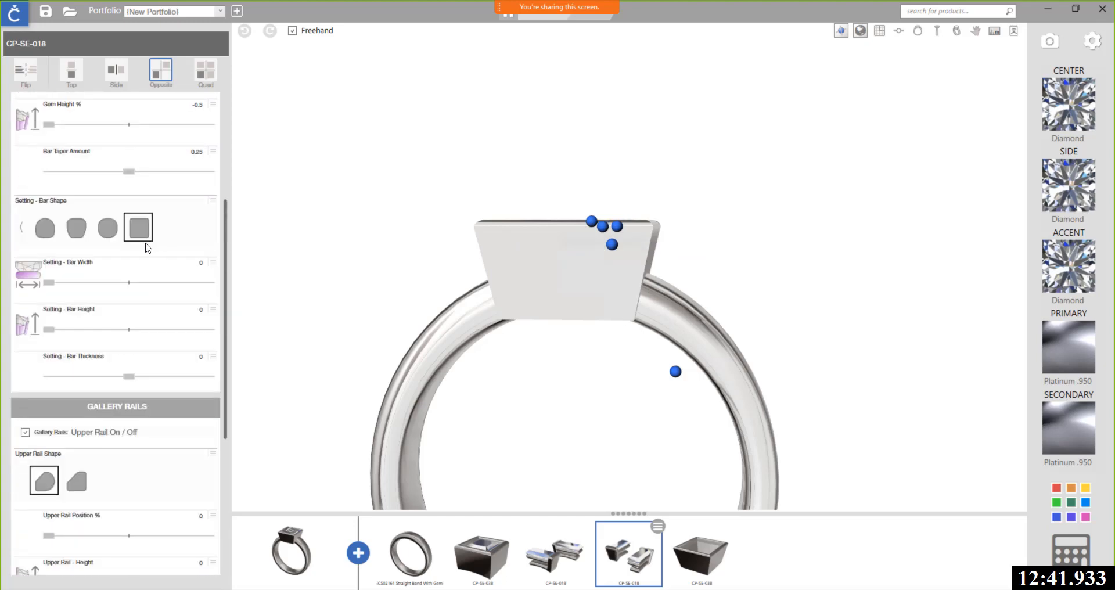
left_click(617, 226)
Step: Turn off Bezel Bottom Bend on the outer square bezel and view its underside against the band
left_click(707, 557)
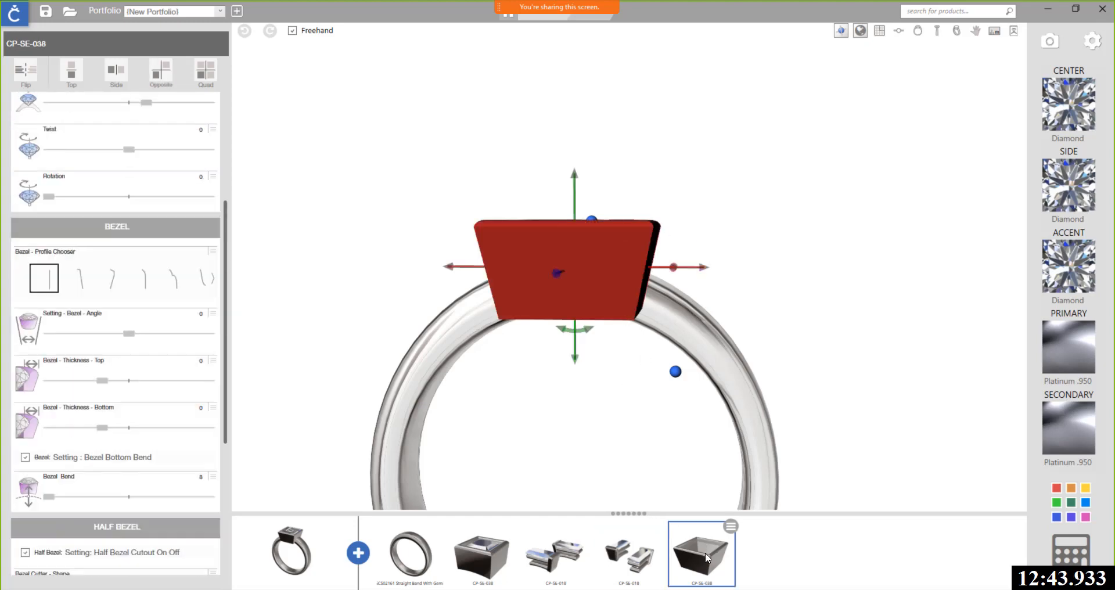
left_click(256, 385)
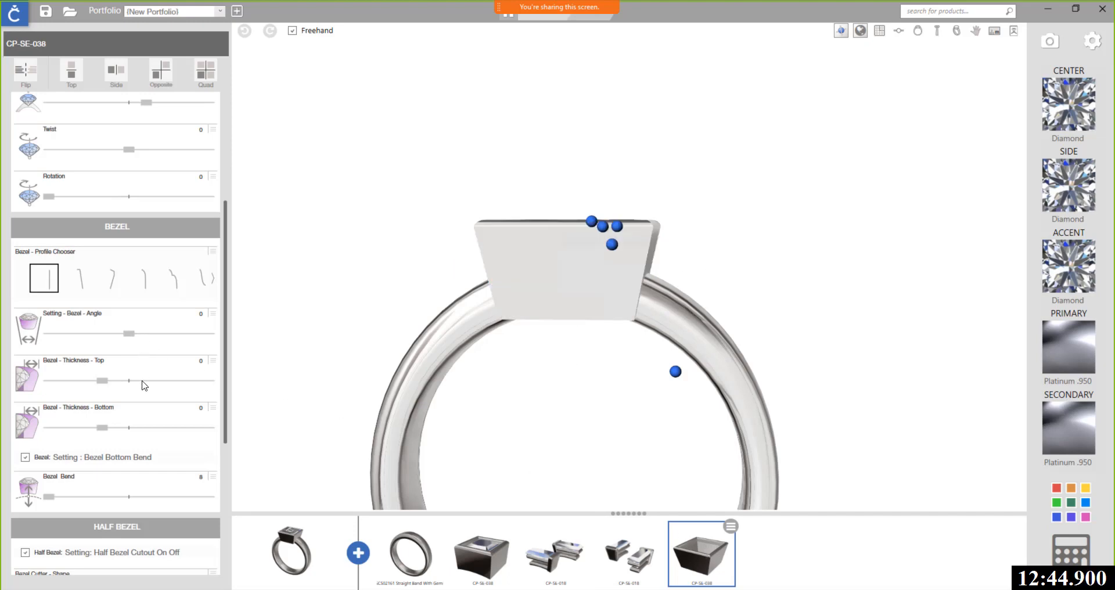
left_click(25, 457)
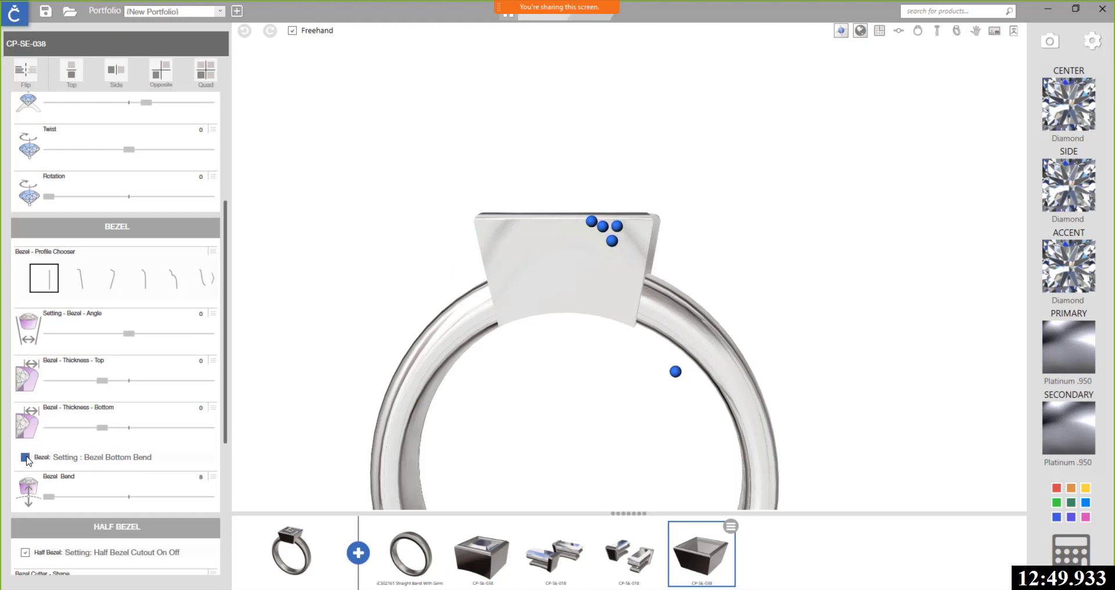
right_click_drag(718, 363, 700, 306)
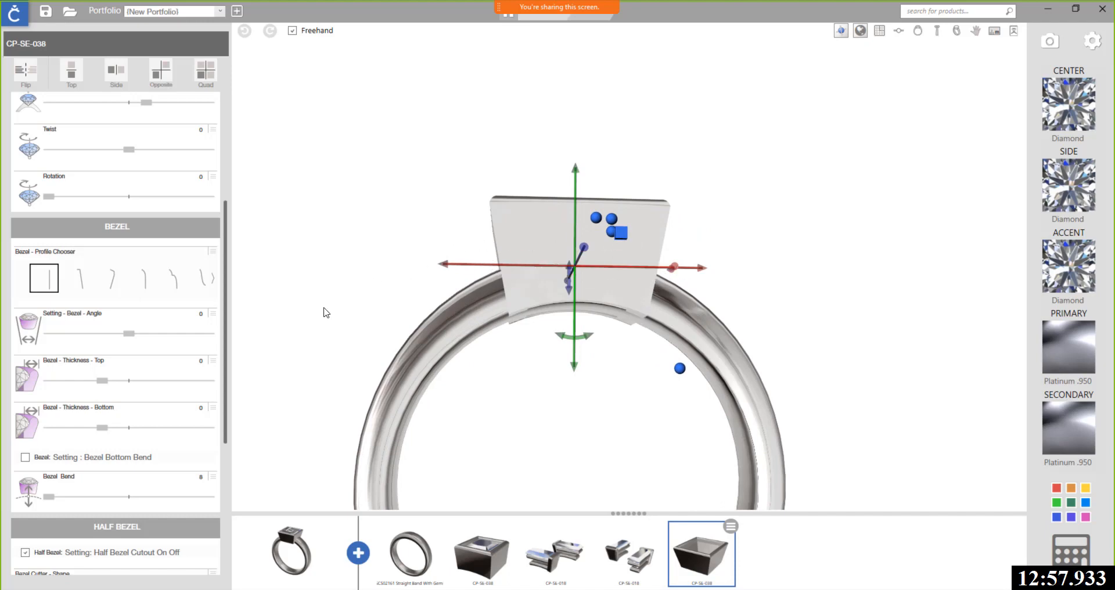
Step: Set the outer bezel's Gems - Height to -1 and raise the bezel slightly around the baguettes
scroll(72, 231, "up", 1)
scroll(72, 232, "up", 4)
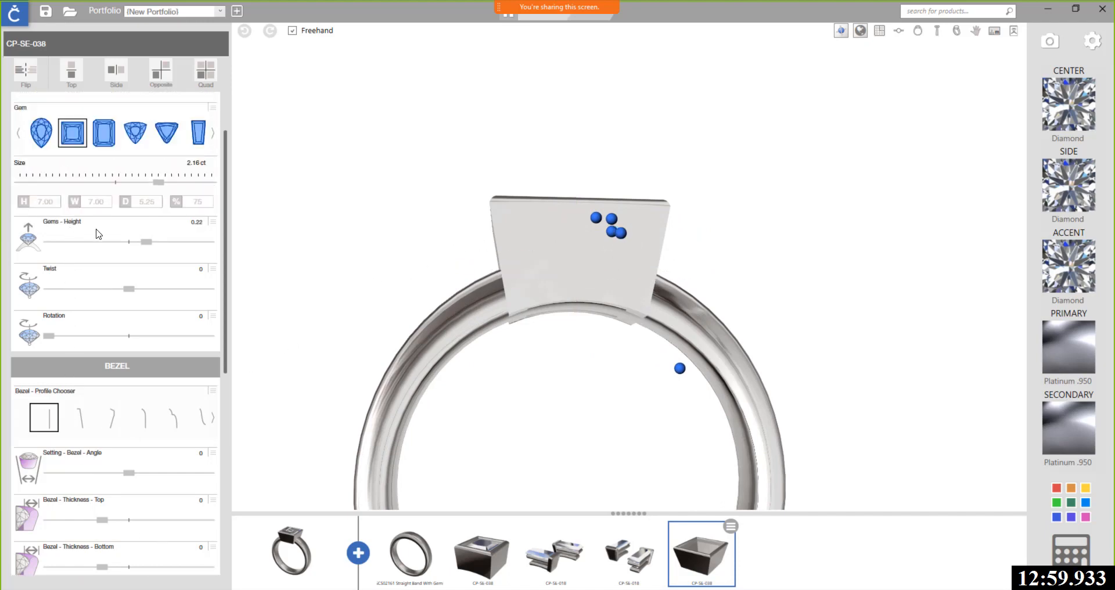
left_click_drag(150, 246, 32, 244)
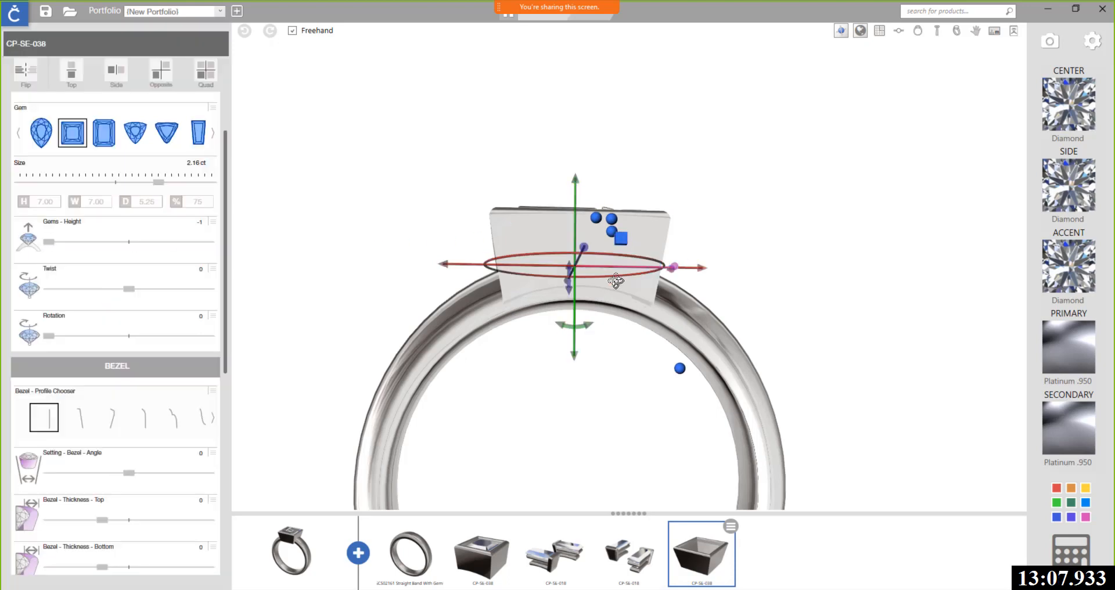
right_click_drag(684, 261, 568, 298)
left_click_drag(592, 178, 594, 172)
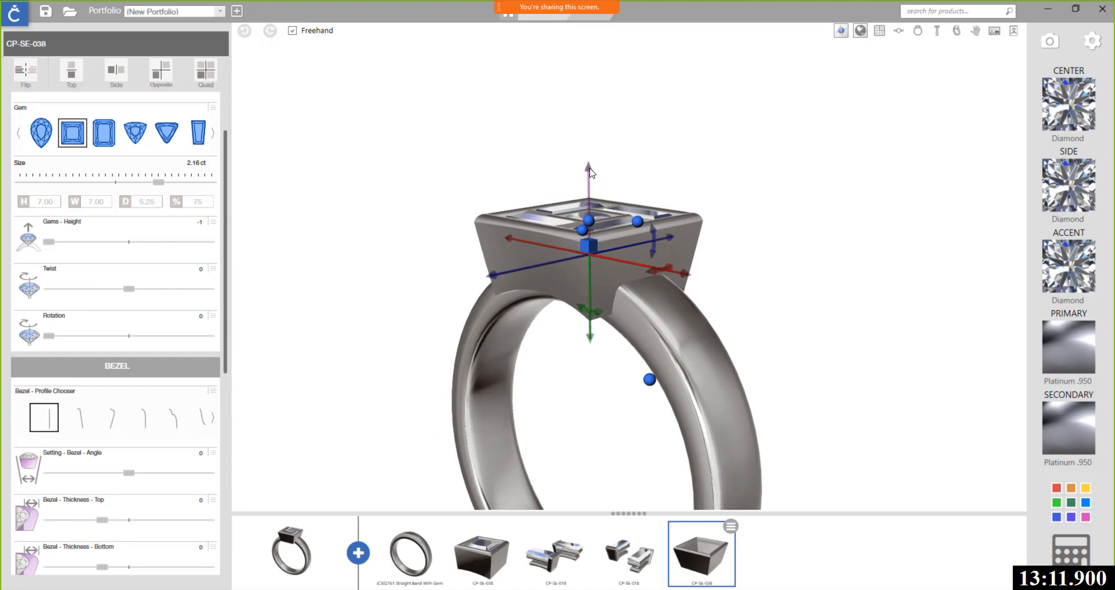
right_click_drag(643, 307, 721, 282)
scroll(647, 299, "up", 4)
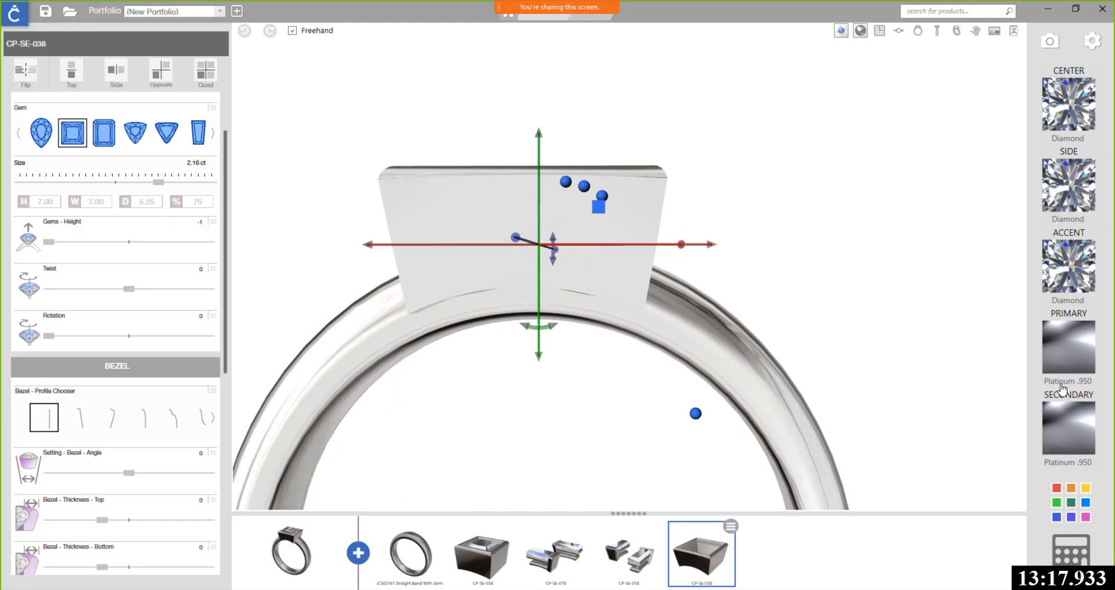
Step: Change the primary metal to 22K Yellow Gold and inspect how the outer bezel meets the band from several sides
left_click(1066, 364)
left_click(991, 400)
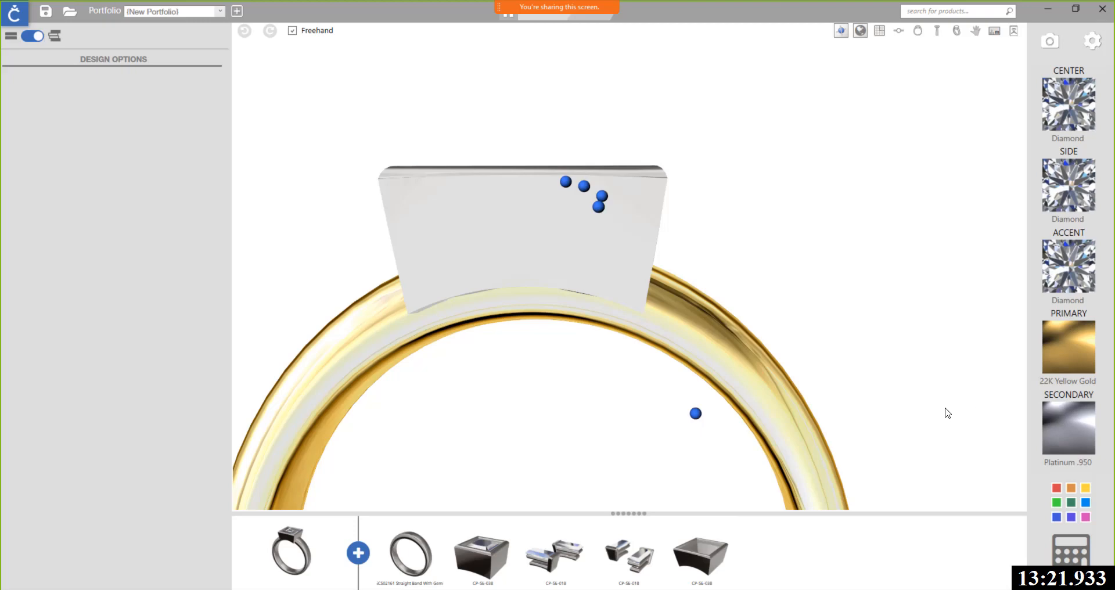
left_click_drag(568, 366, 702, 403)
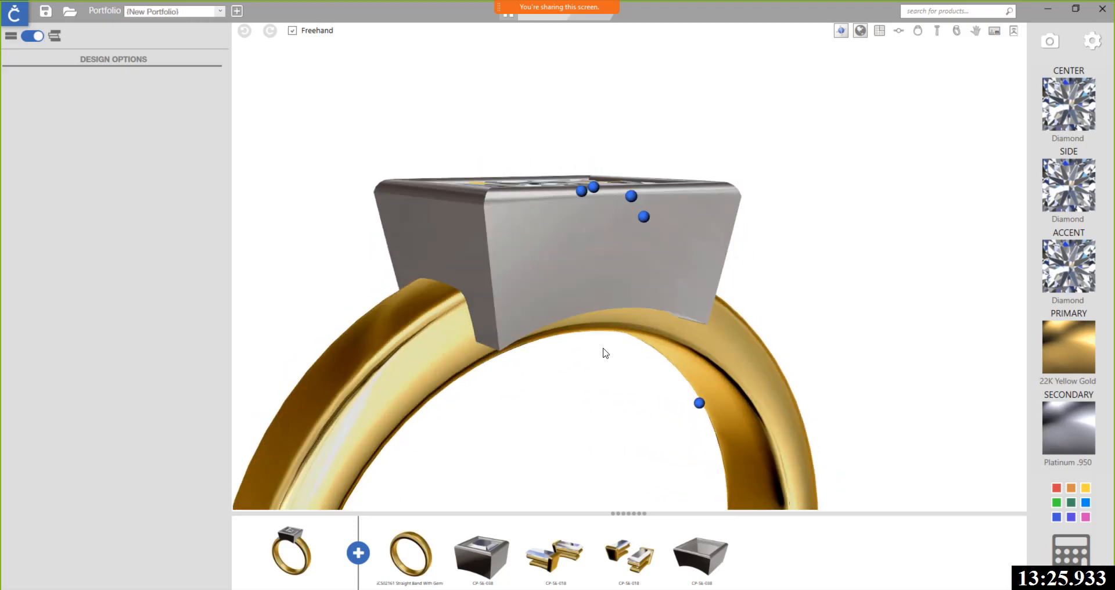
left_click_drag(595, 282, 519, 243)
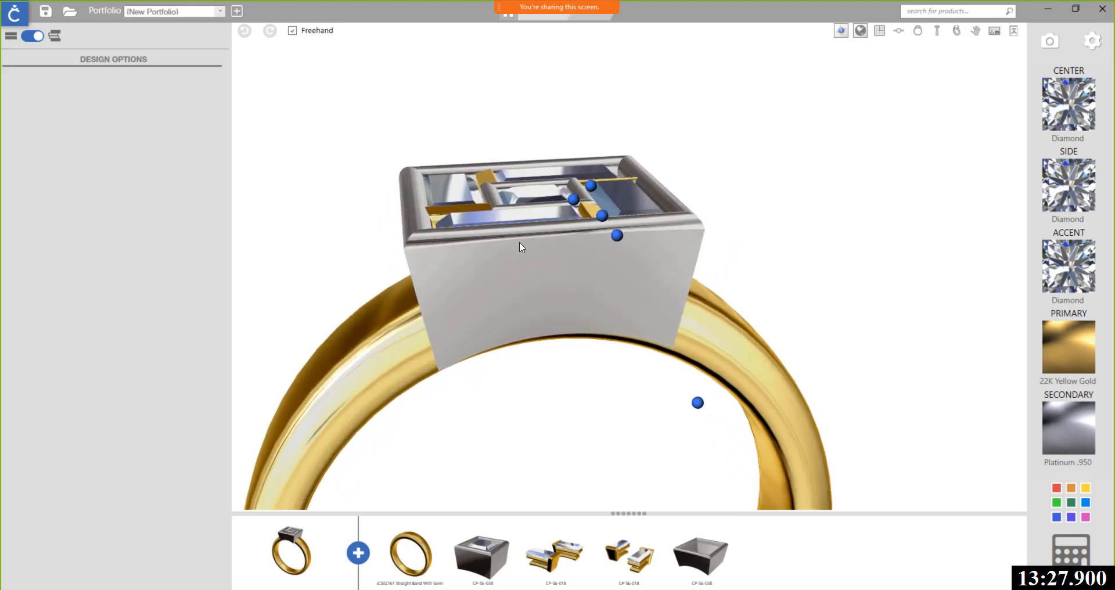
mouse_move(610, 319)
left_mouse_down()
mouse_move(592, 294)
mouse_move(665, 278)
mouse_move(651, 299)
mouse_move(605, 304)
left_mouse_up()
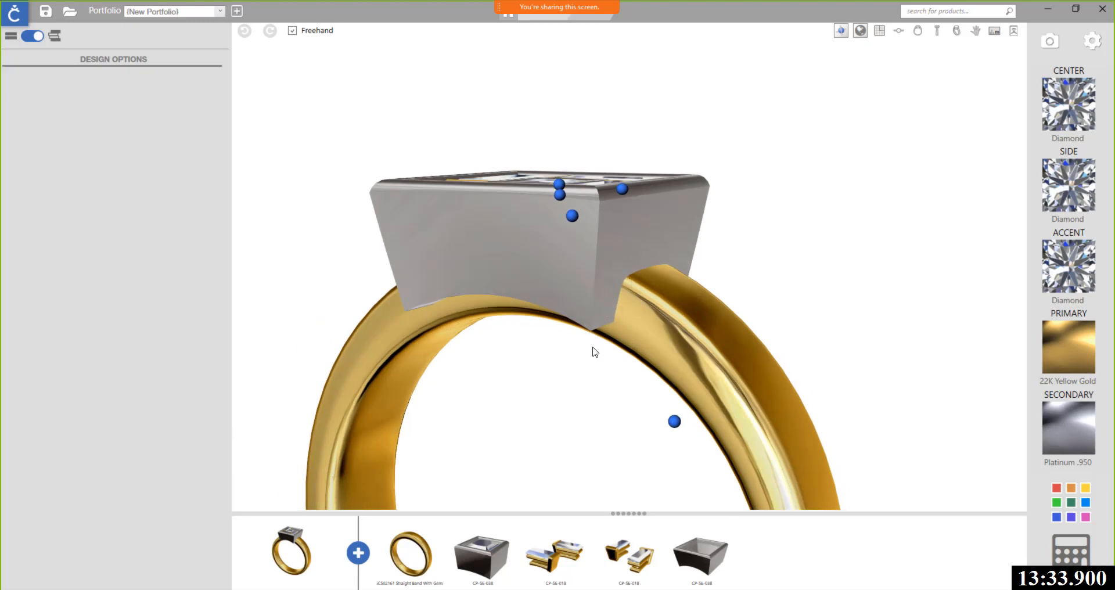
left_click_drag(595, 351, 541, 320)
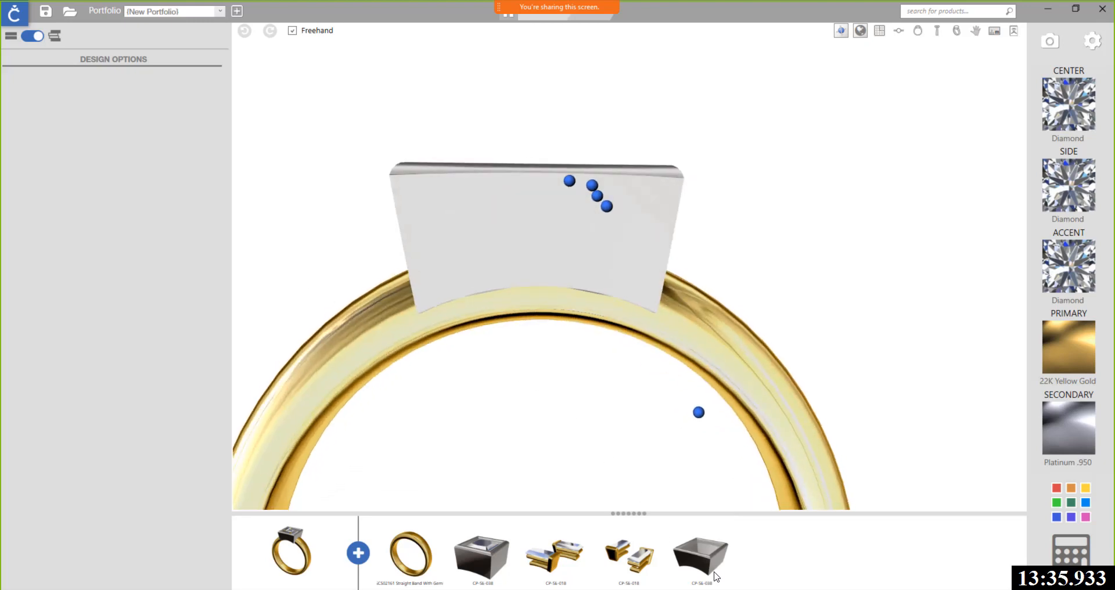
Step: Expand the control range of the outer bezel's Gems - Height and set it to -2.28
left_click(702, 551)
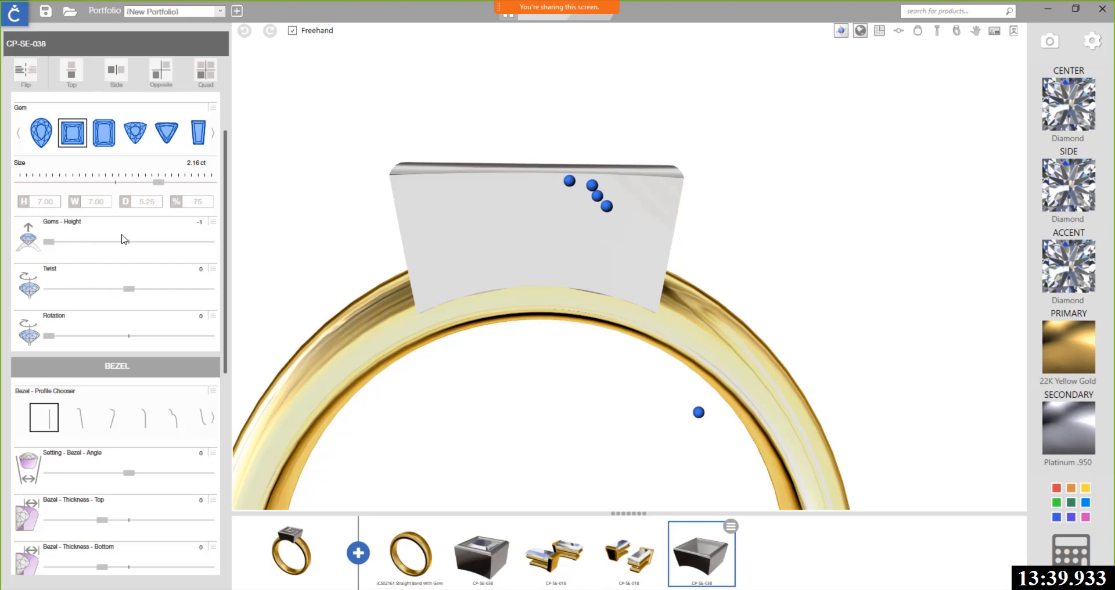
left_click(213, 222)
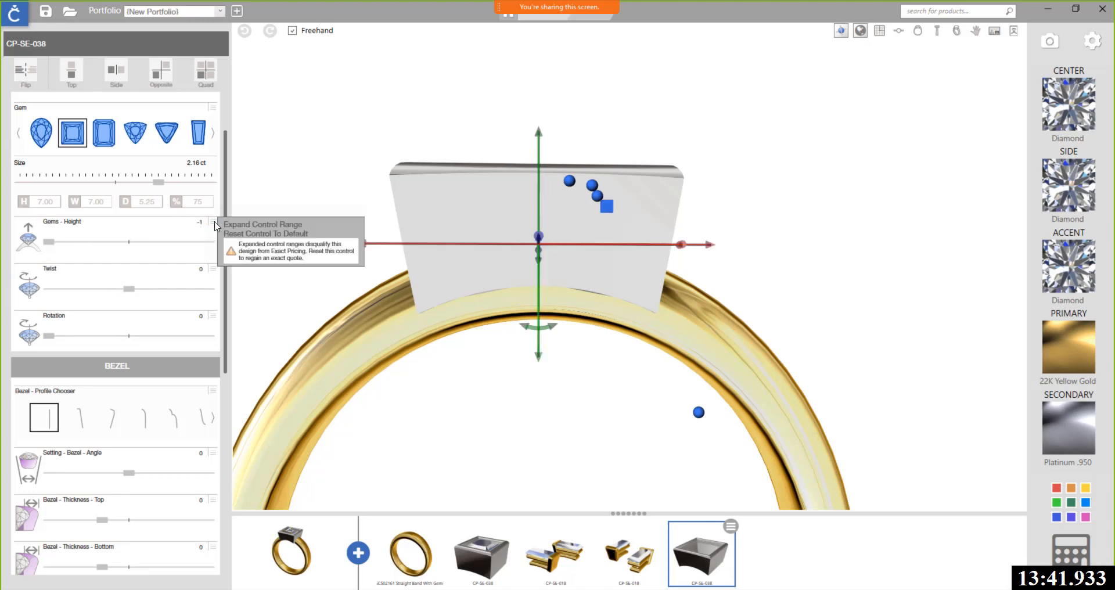
left_click(243, 226)
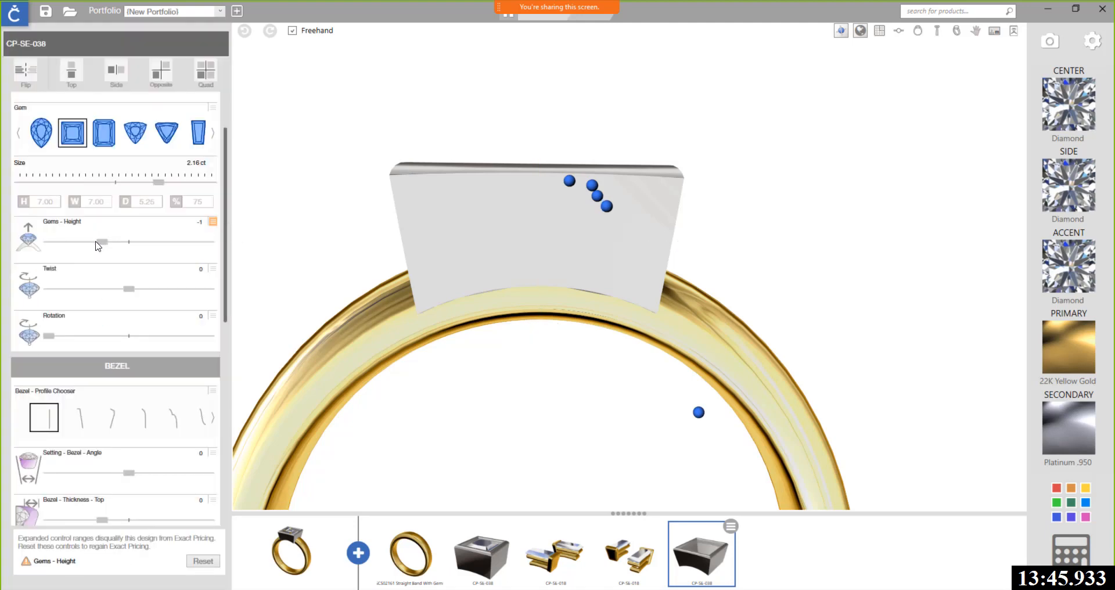
left_click_drag(96, 241, 66, 241)
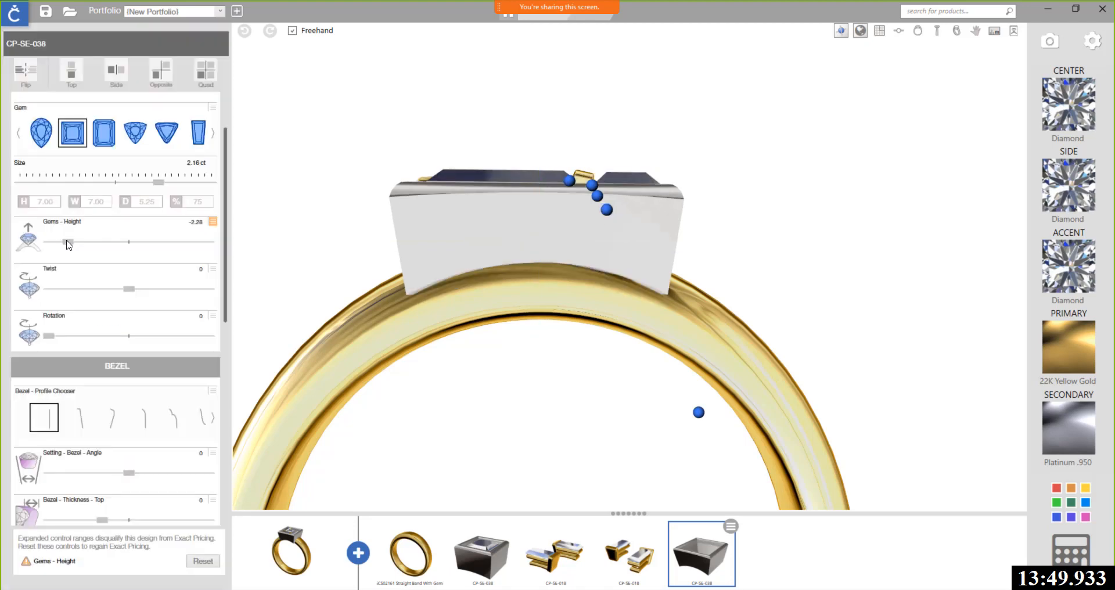
Step: Raise the shortened outer bezel until its rim encloses the baguettes, checking the fit at an angle
left_click(606, 209)
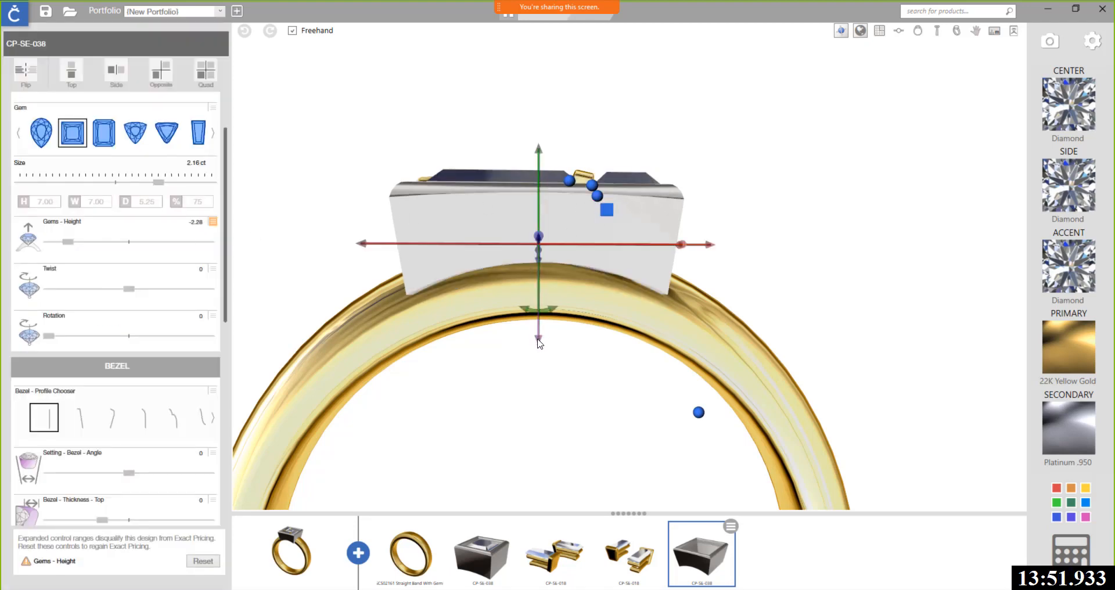
left_click_drag(539, 342, 526, 329)
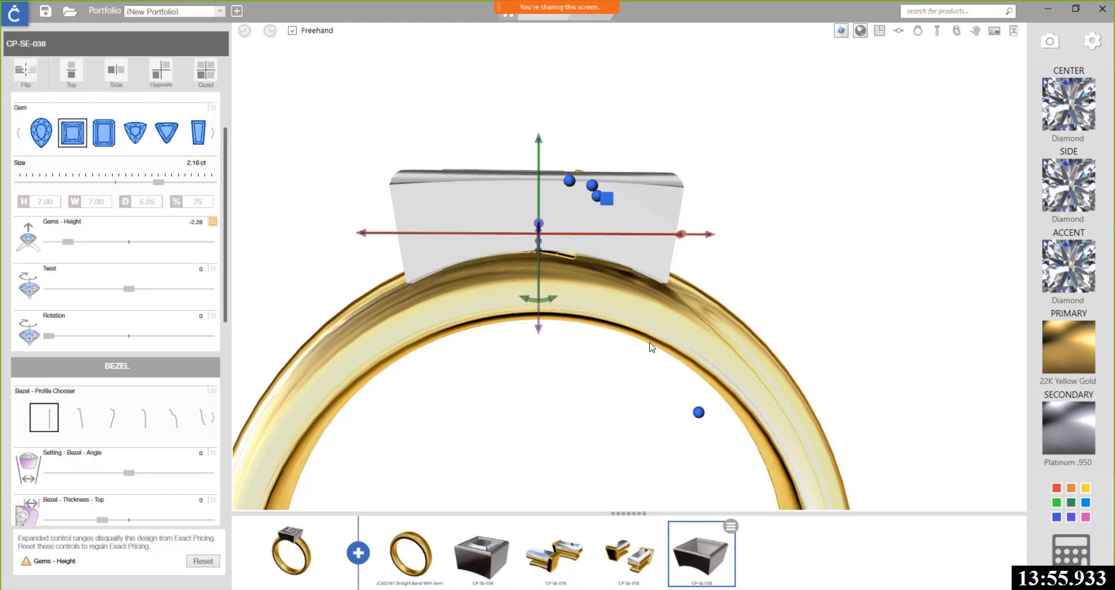
left_click_drag(650, 346, 675, 406)
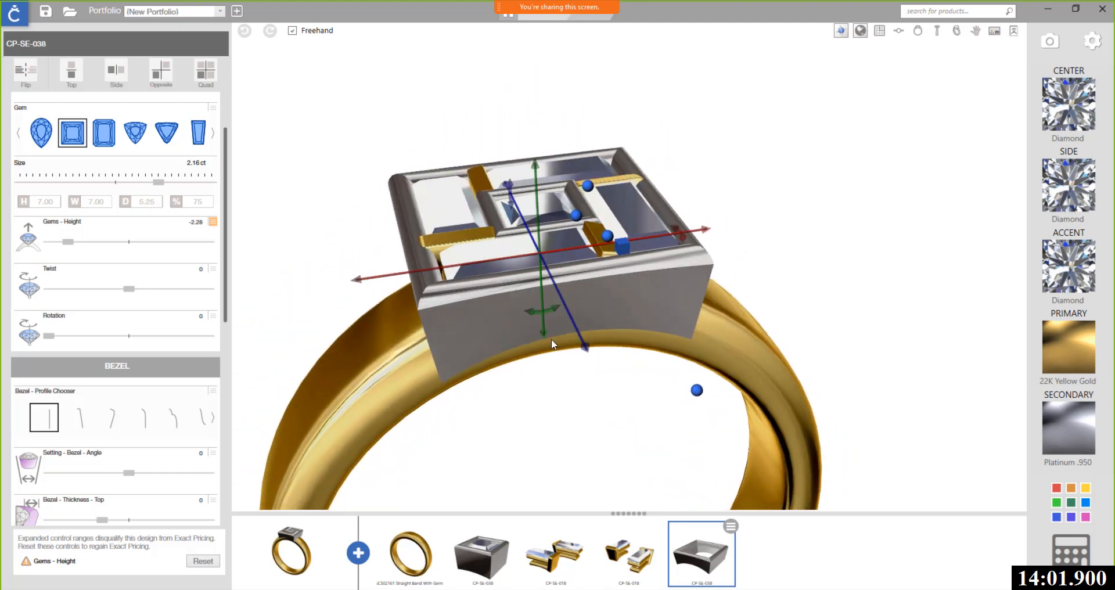
left_click_drag(545, 329, 544, 326)
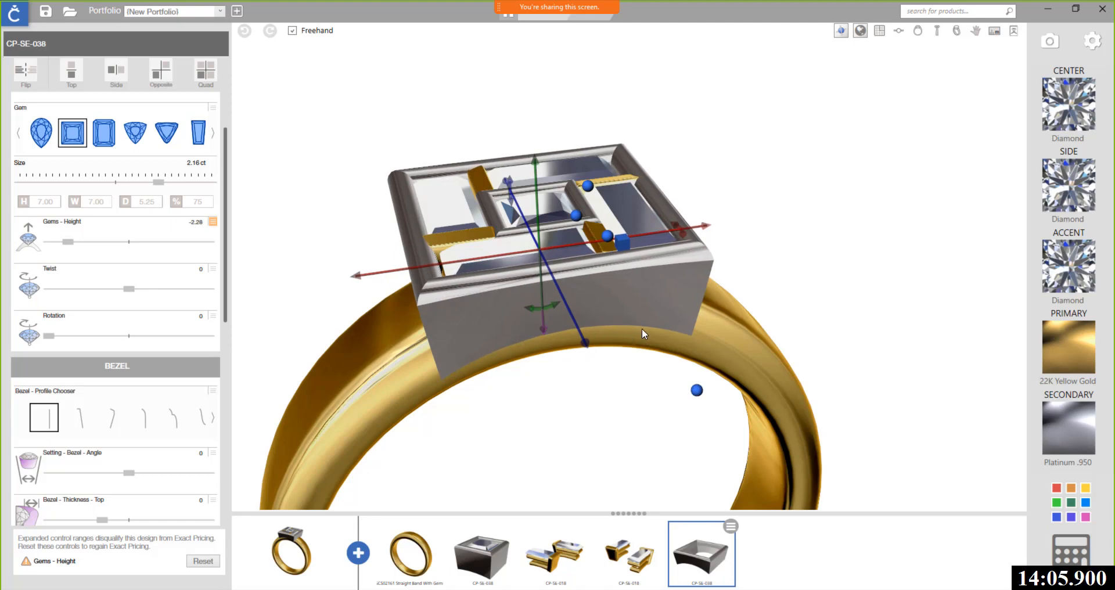
Step: Set the outer bezel's Gems - Height to -2.38, raise it a touch more, and view the ring from above
left_click_drag(642, 328, 585, 269)
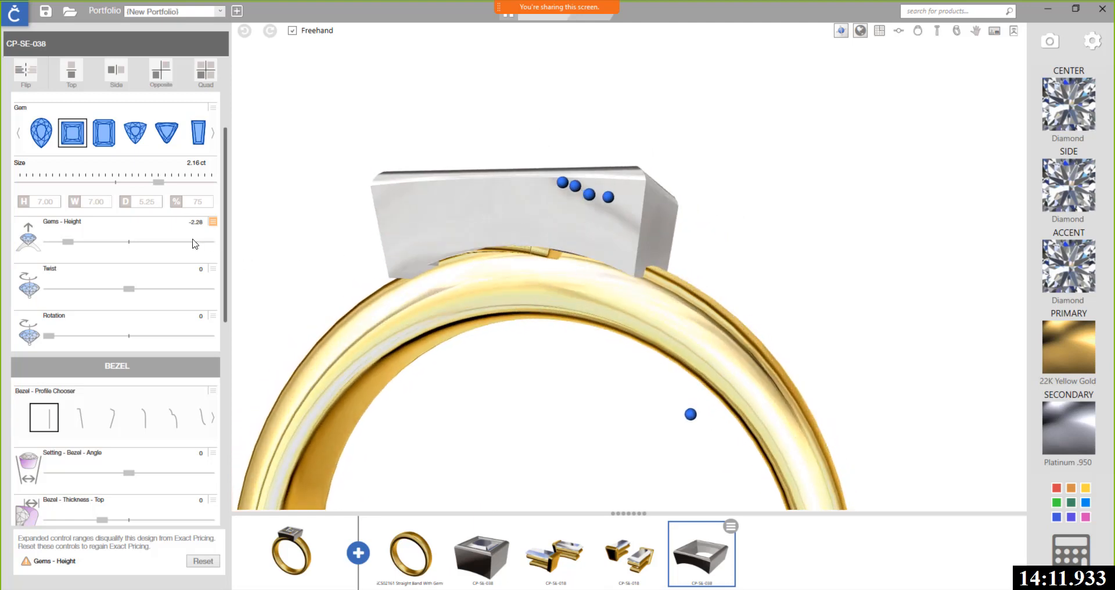
left_click(67, 245)
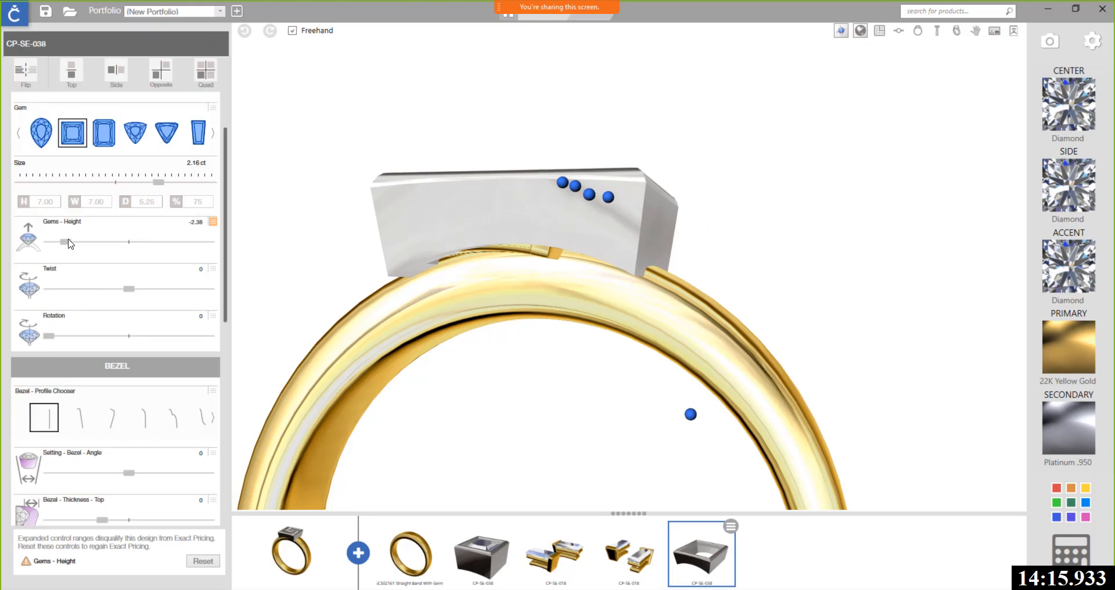
left_click_drag(541, 327, 542, 323)
left_click_drag(573, 291, 252, 390)
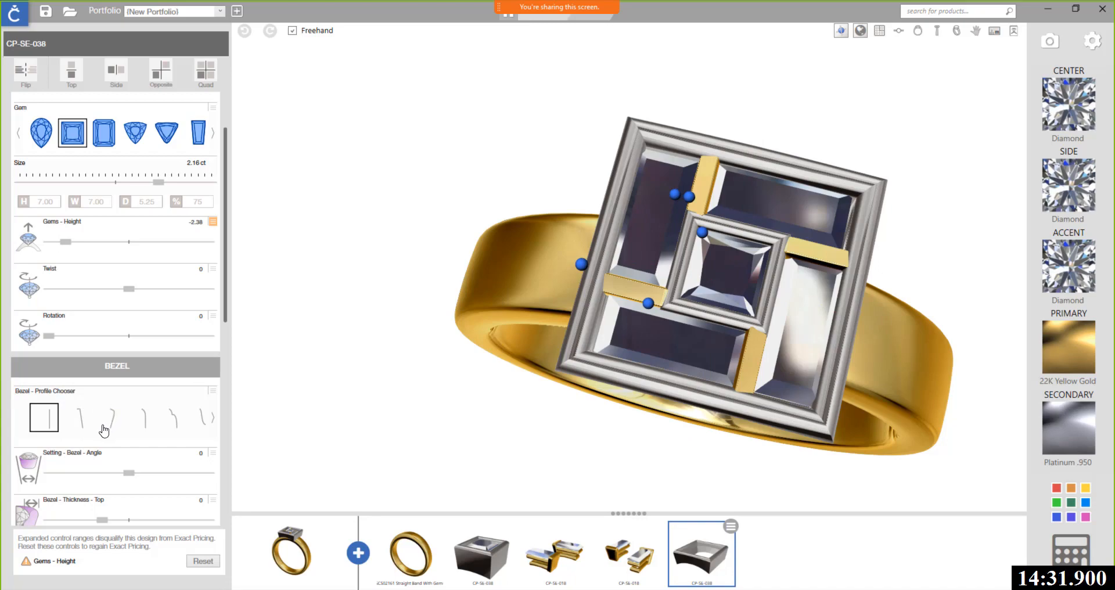
Step: Try the second through fifth bezel profiles on the outer bezel, comparing its silhouette from the side
right_click_drag(593, 387, 646, 277)
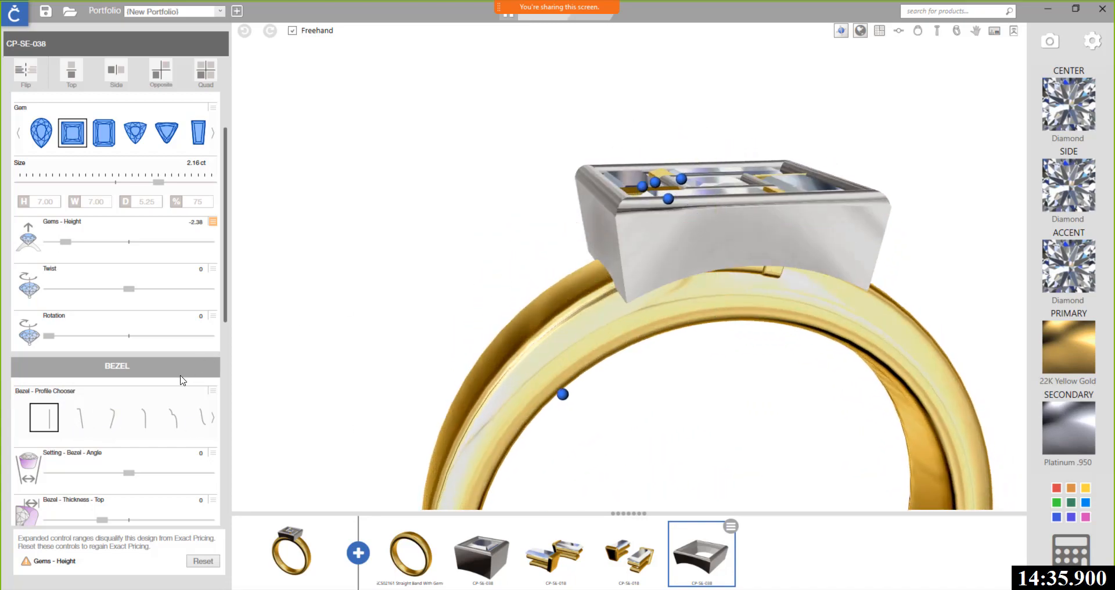
left_click(85, 427)
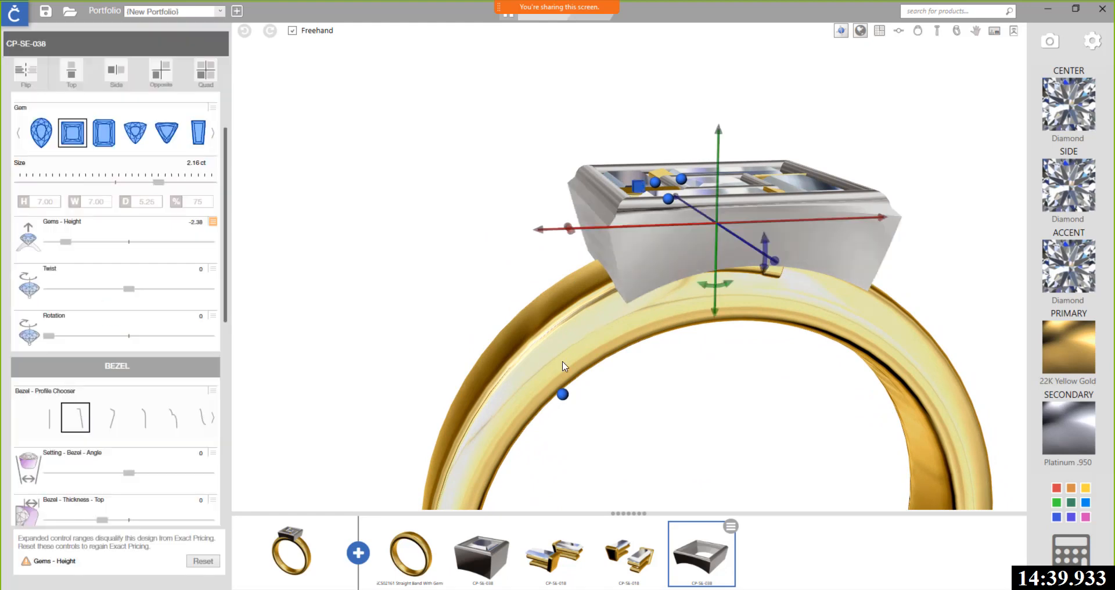
right_click_drag(592, 372, 568, 332)
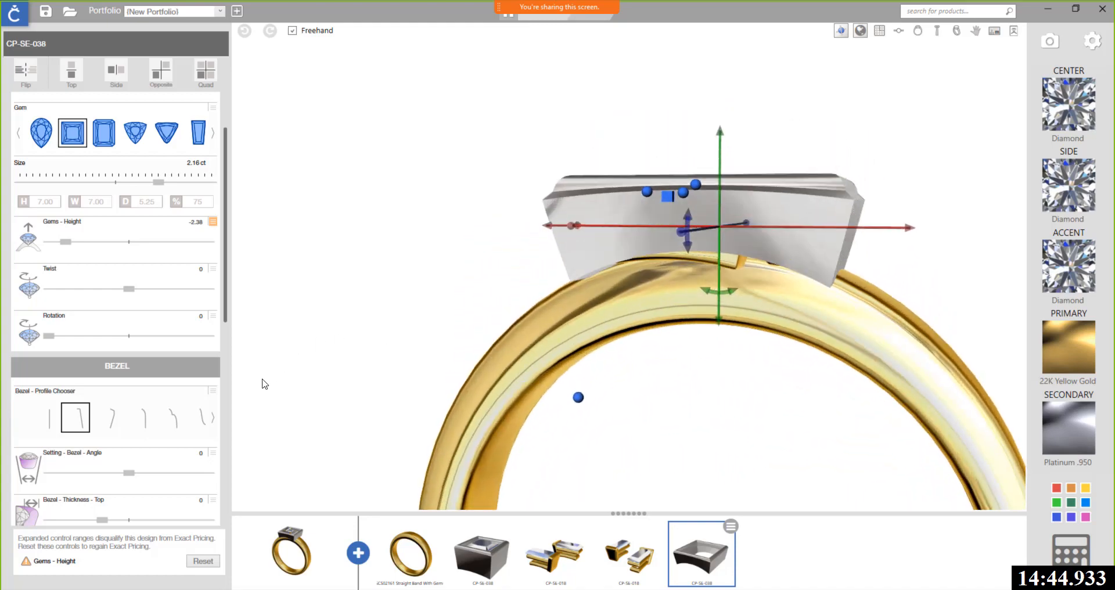
left_click(115, 424)
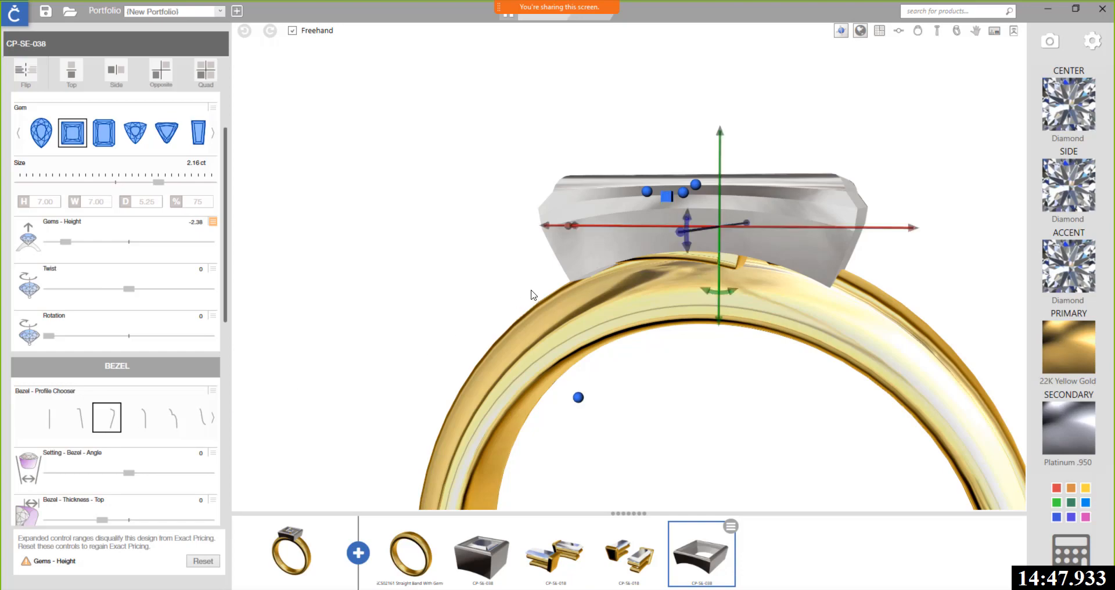
right_click_drag(531, 290, 546, 307)
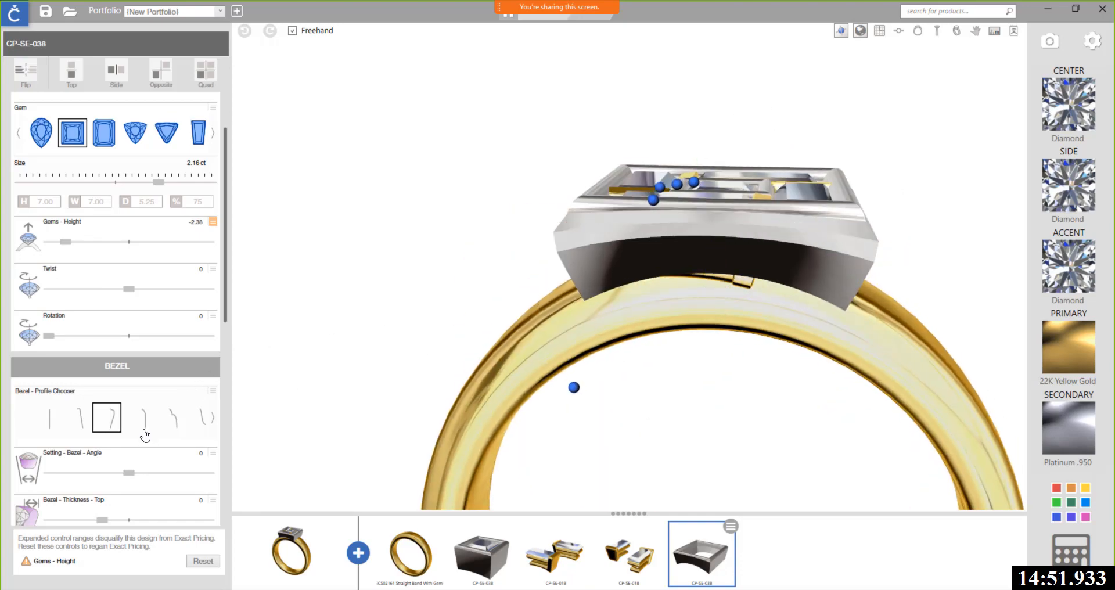
left_click(145, 433)
left_click(178, 428)
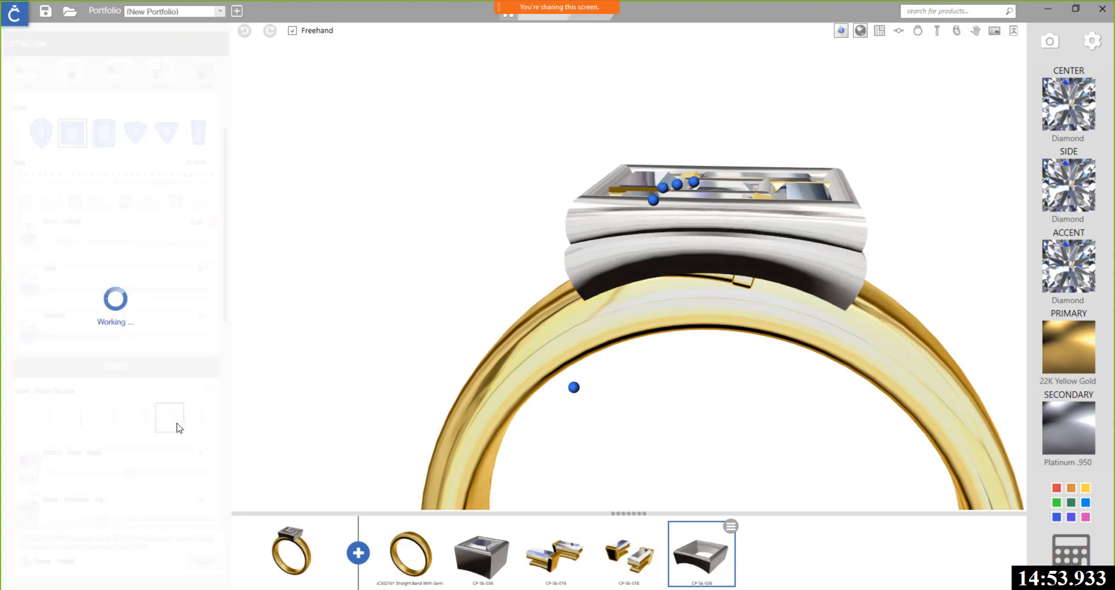
right_click_drag(778, 264, 356, 369)
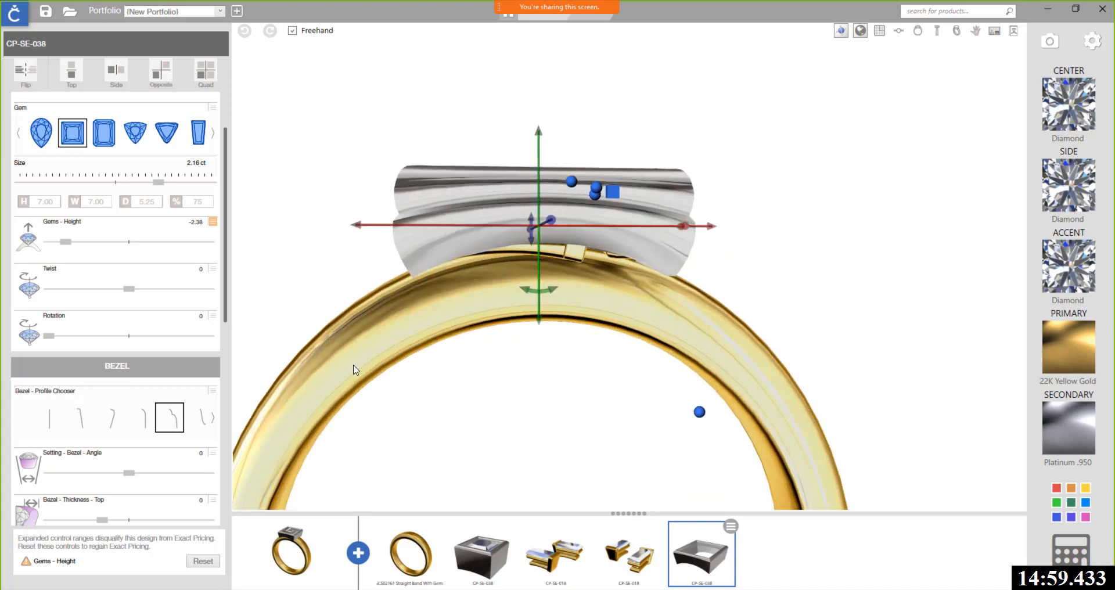
Step: Try the sixth through eleventh bezel profiles on the outer bezel, comparing how each shapes its walls
left_click(204, 423)
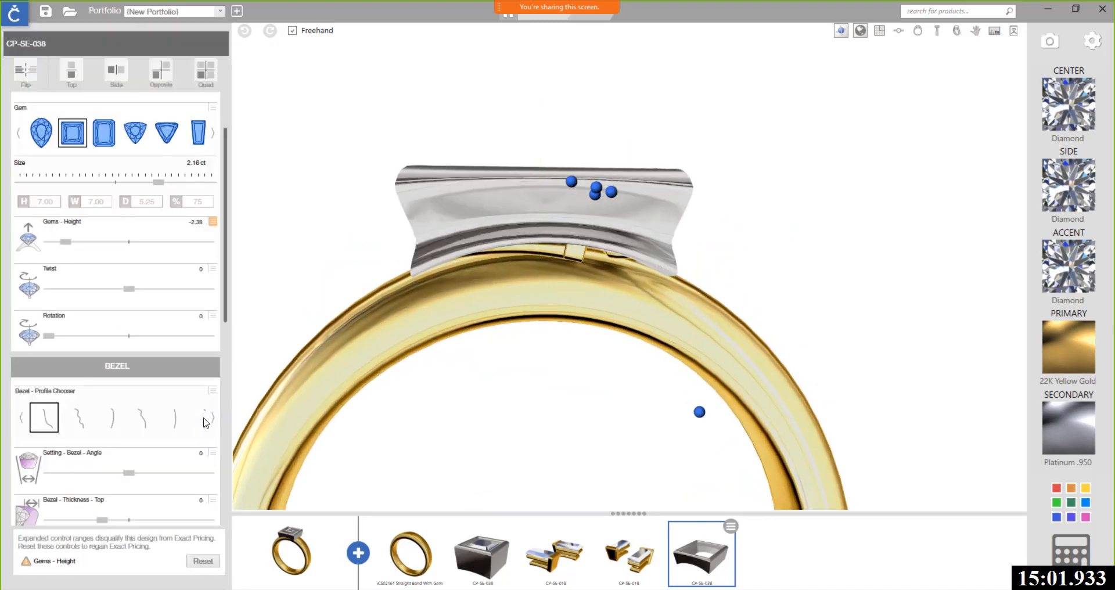
mouse_move(712, 241)
right_mouse_down()
mouse_move(596, 361)
mouse_move(711, 229)
right_mouse_up()
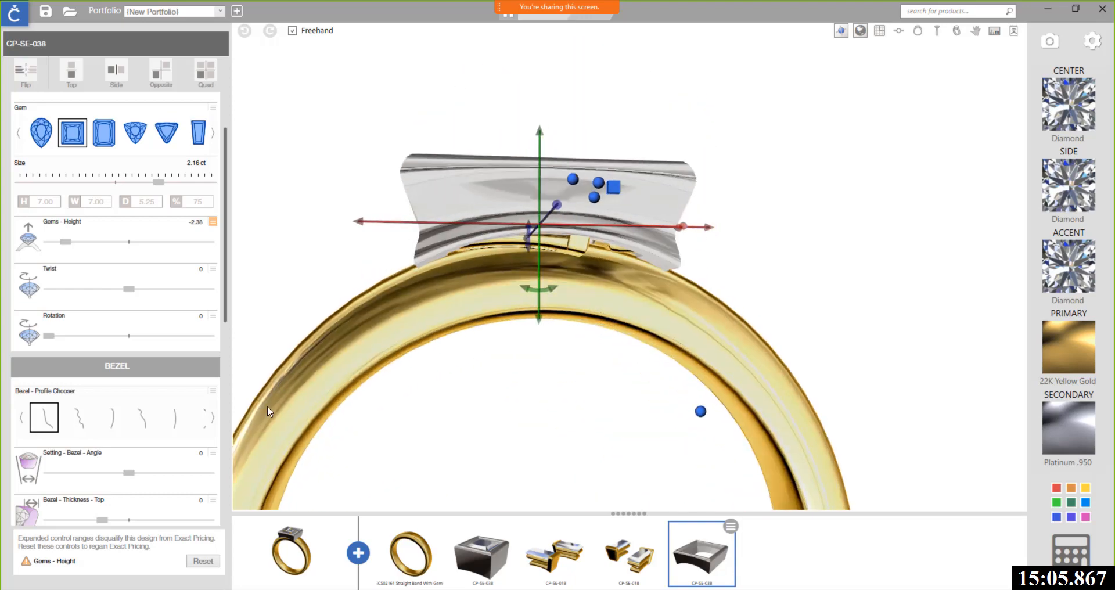
left_click(78, 419)
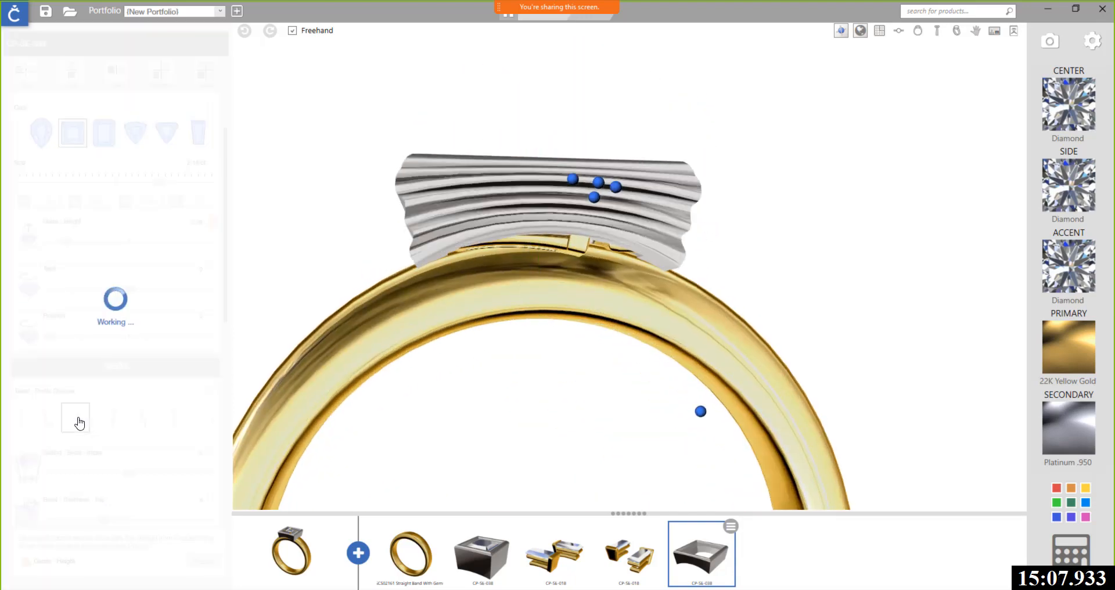
left_click(109, 423)
left_click(140, 423)
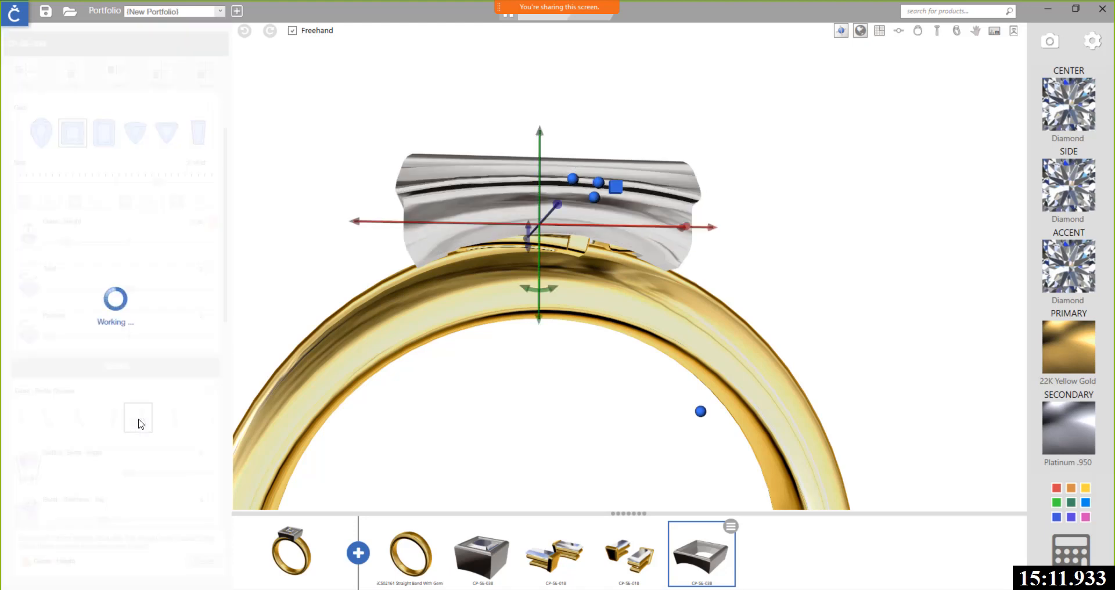
left_click(175, 424)
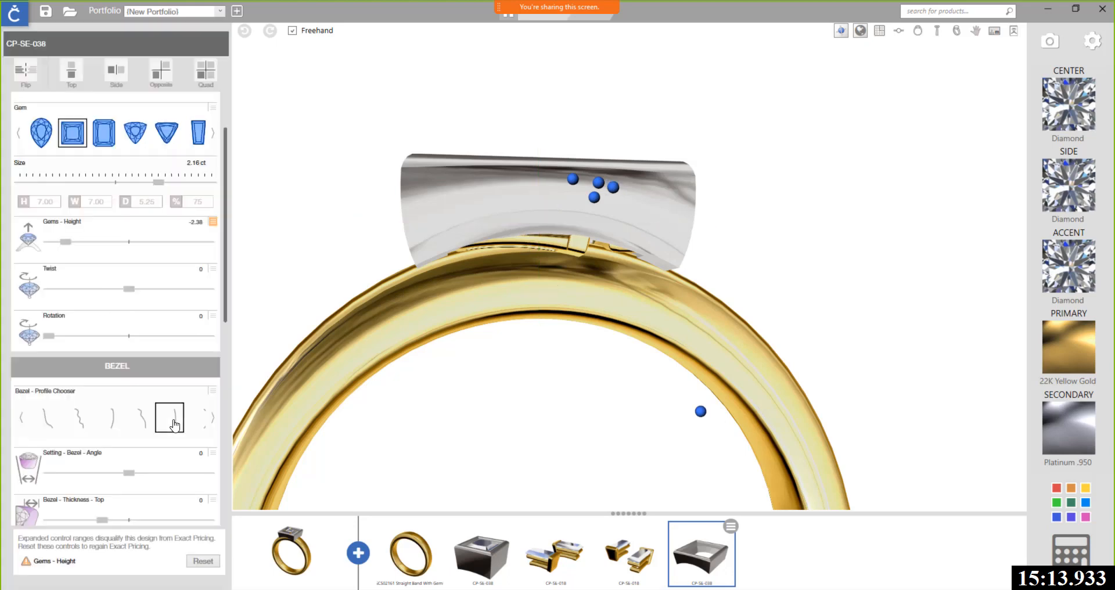
left_click(213, 421)
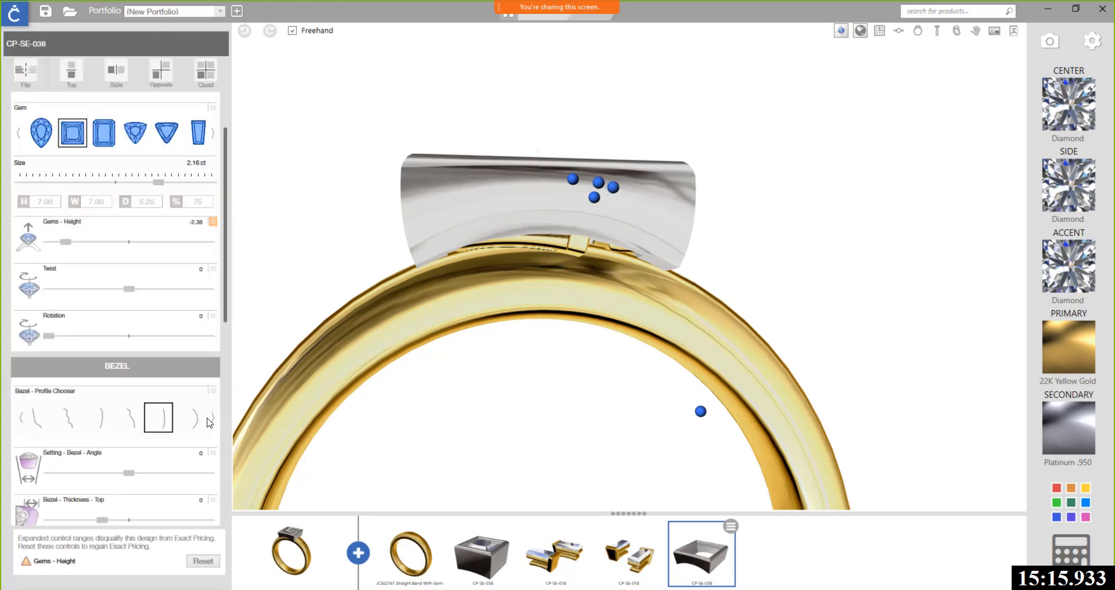
left_click(198, 424)
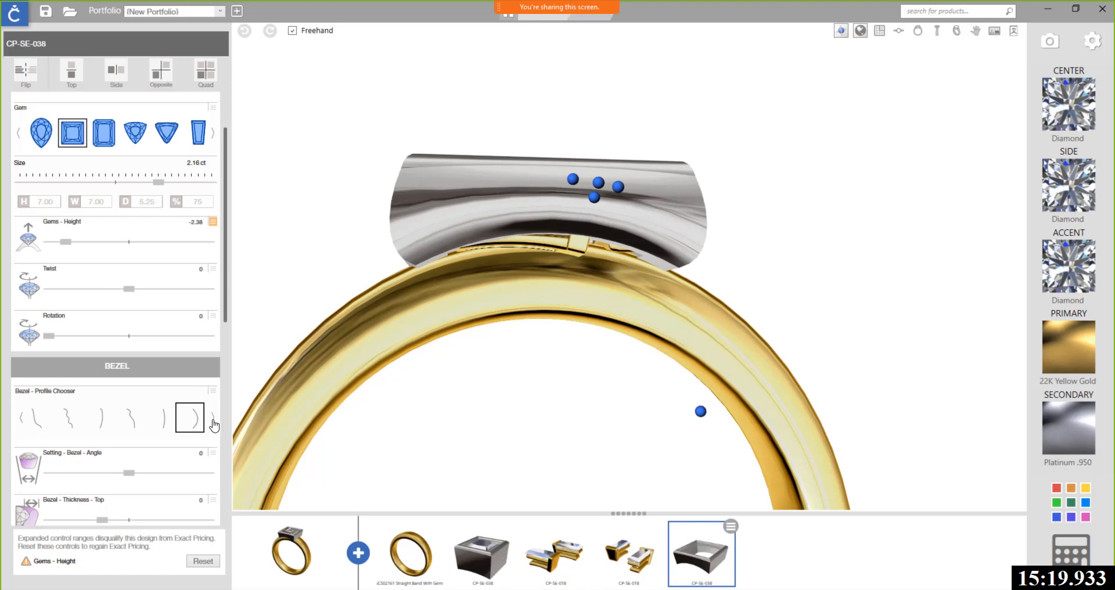
Step: Apply the second bezel profile, with angled walls below the rim, to the outer bezel and check it from several sides
left_click(23, 423)
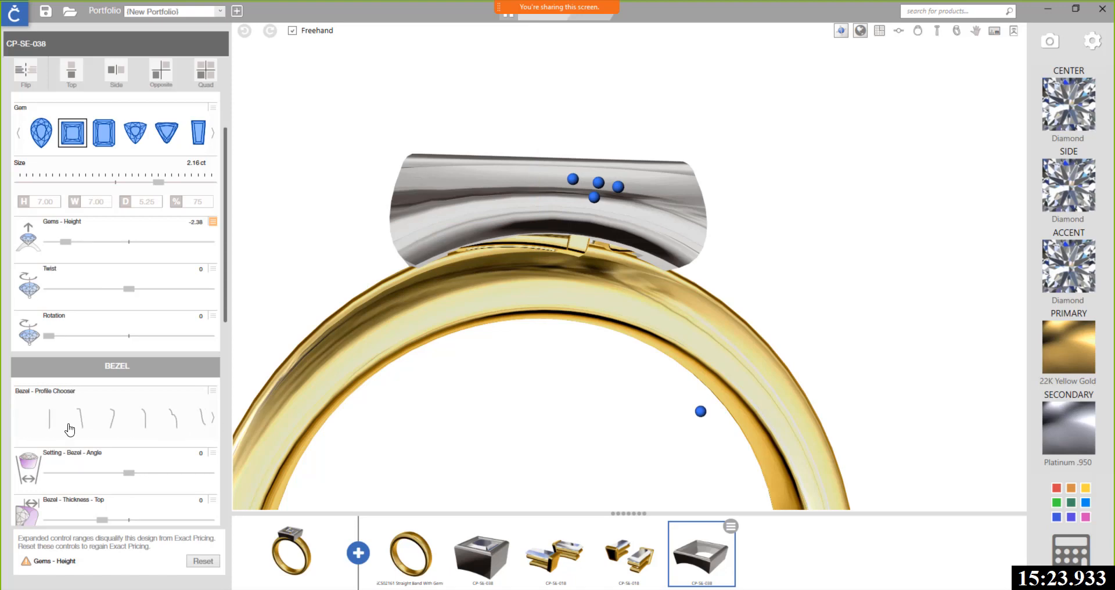
left_click(81, 426)
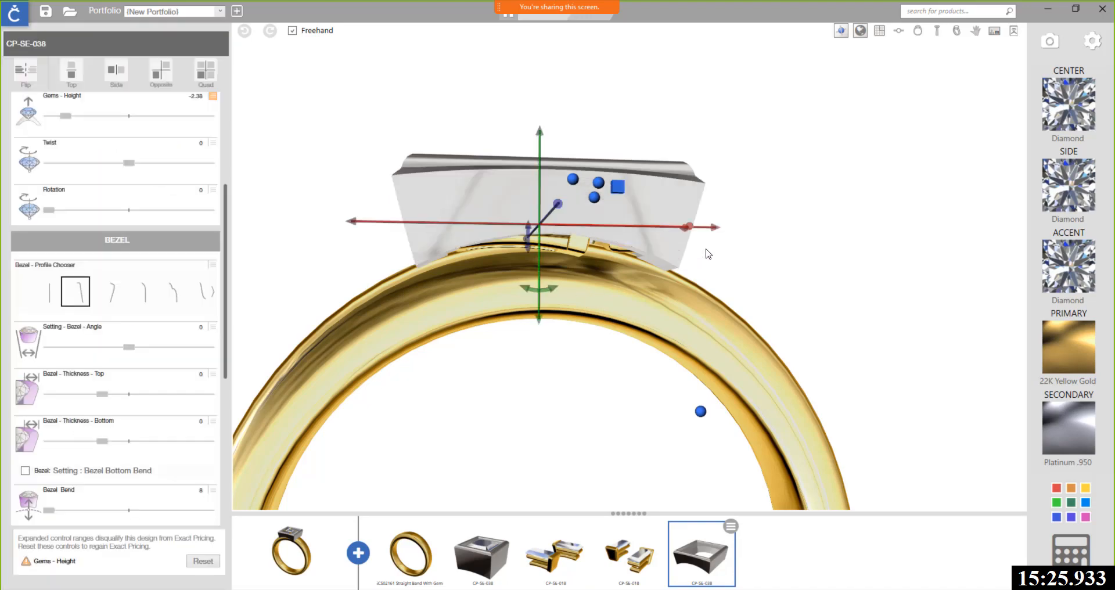
left_click_drag(720, 240, 372, 249)
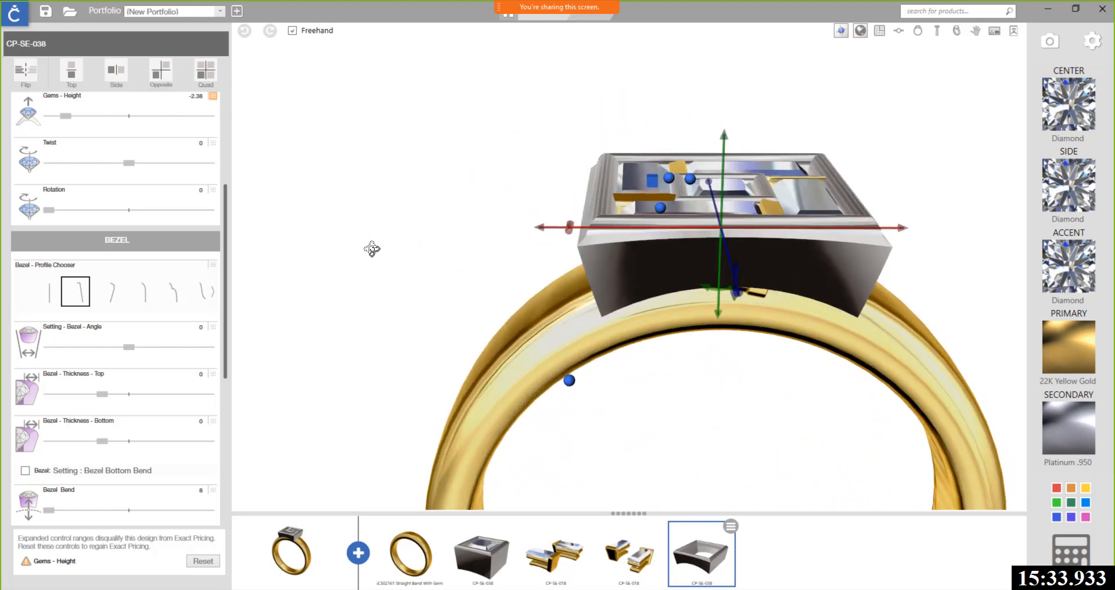
left_click_drag(852, 332, 757, 336)
Step: Select the first pair of bar-set baguettes, try rotating it slightly on two axes, and undo the first rotation
left_click(742, 259)
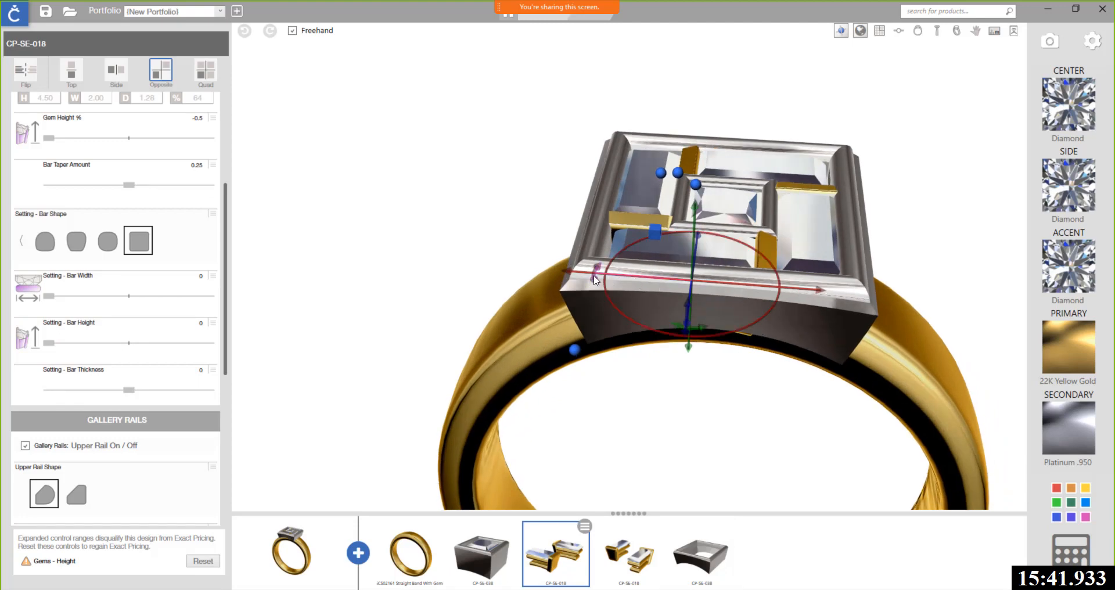
left_click_drag(595, 280, 598, 283)
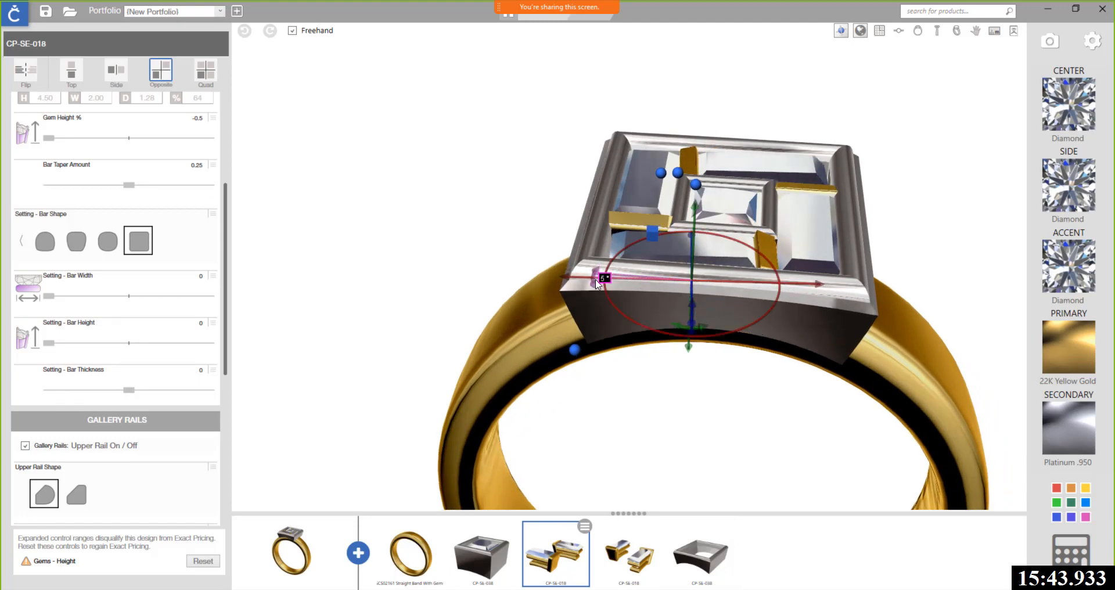
left_click(243, 32)
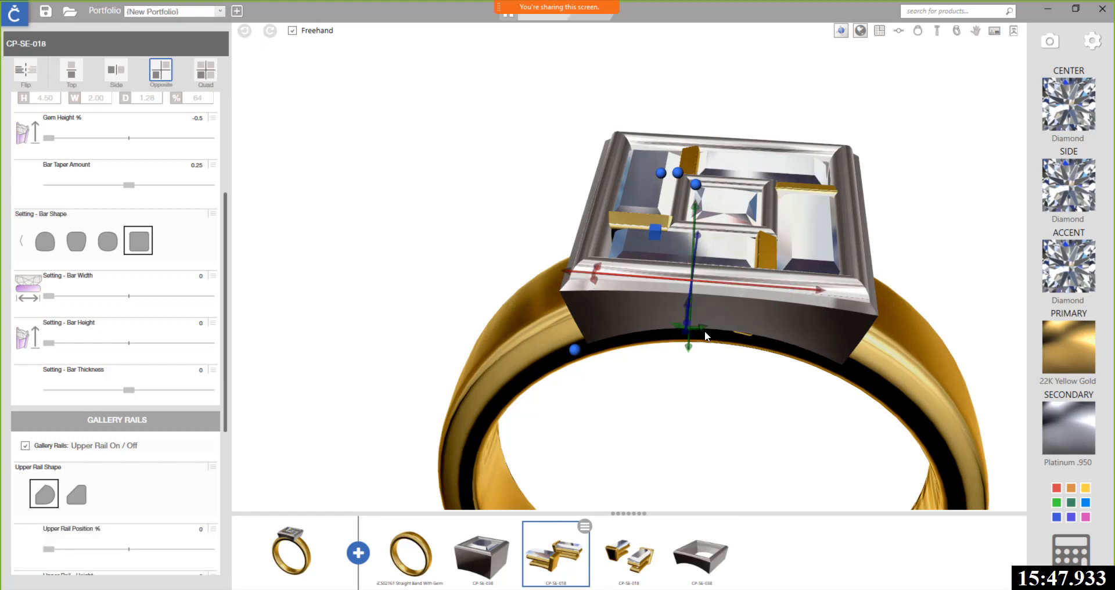
left_click_drag(786, 312, 789, 293)
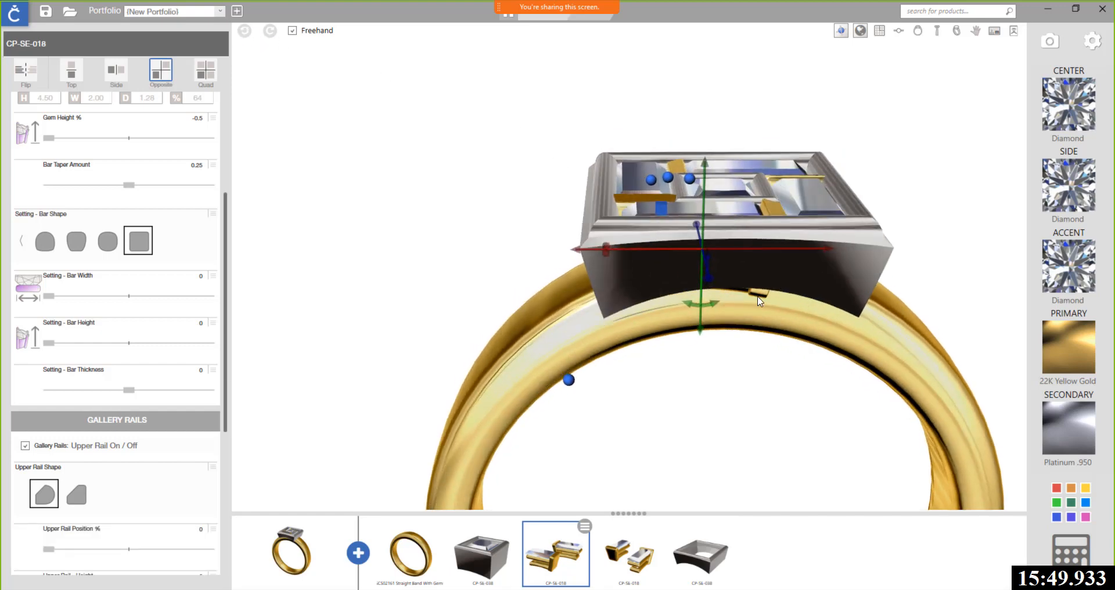
left_click_drag(694, 305, 696, 309)
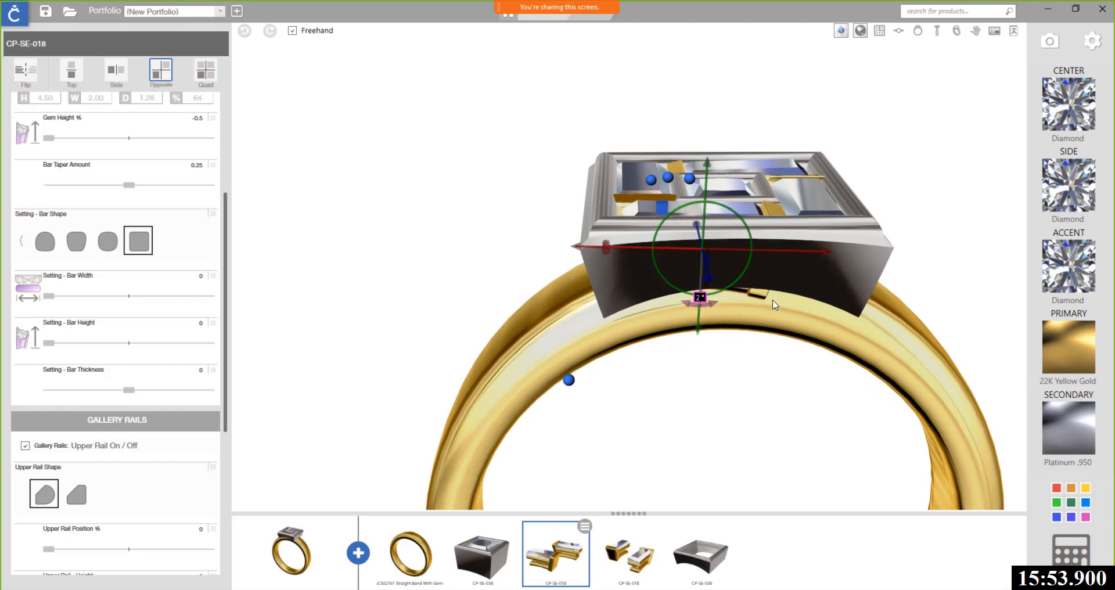
Step: Expand the control range of the first baguette pair's Gem Height % and set it to -1.28
scroll(752, 280, "up", 4)
right_click_drag(752, 281, 763, 240)
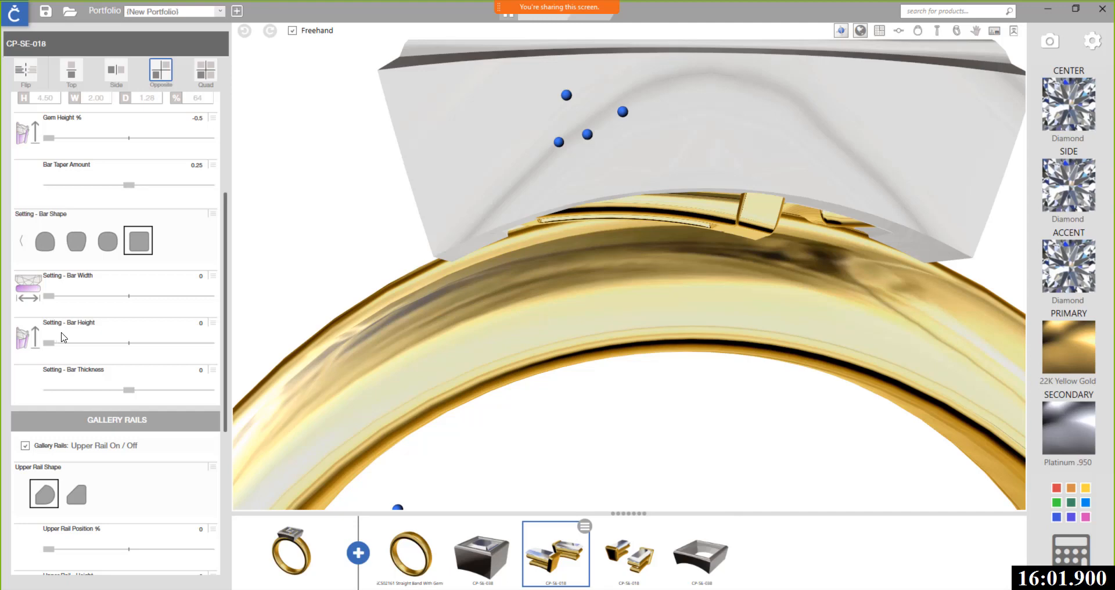
scroll(72, 334, "up", 3)
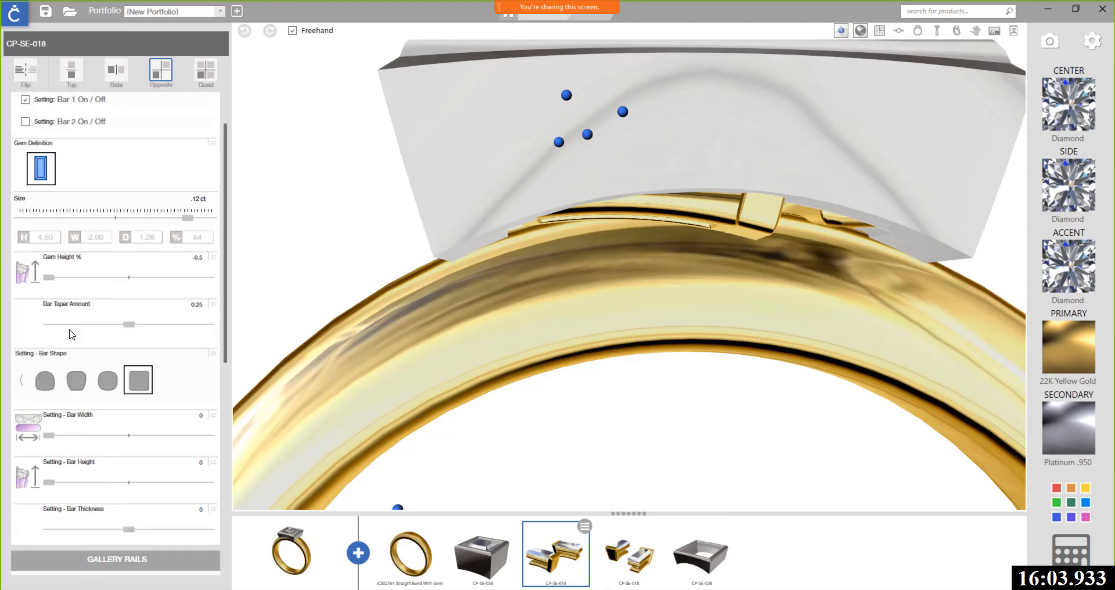
left_click(213, 258)
left_click(232, 264)
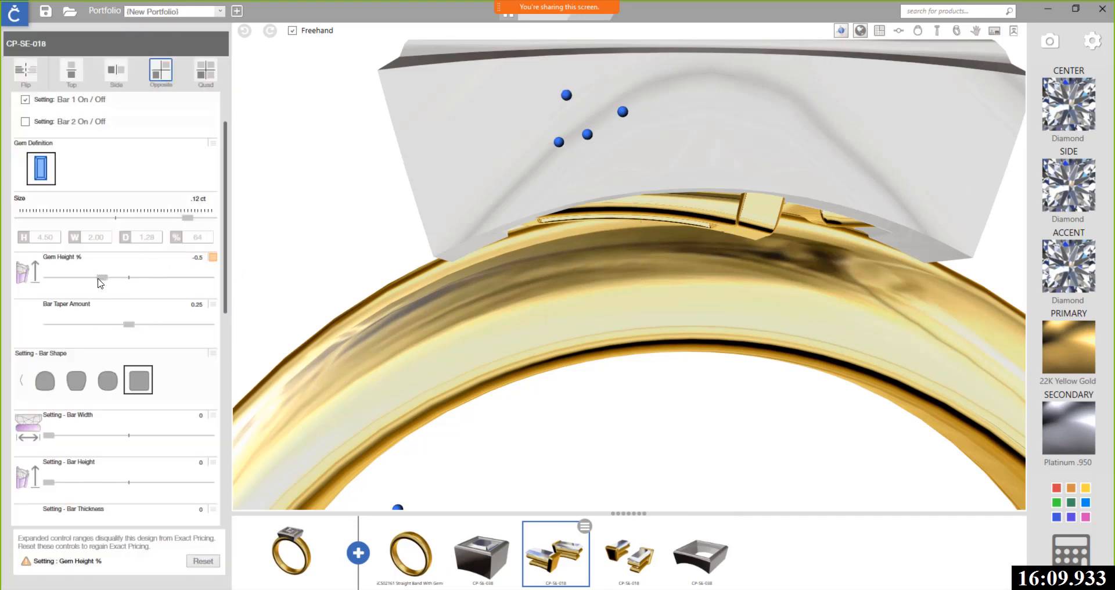
left_click_drag(100, 283, 74, 281)
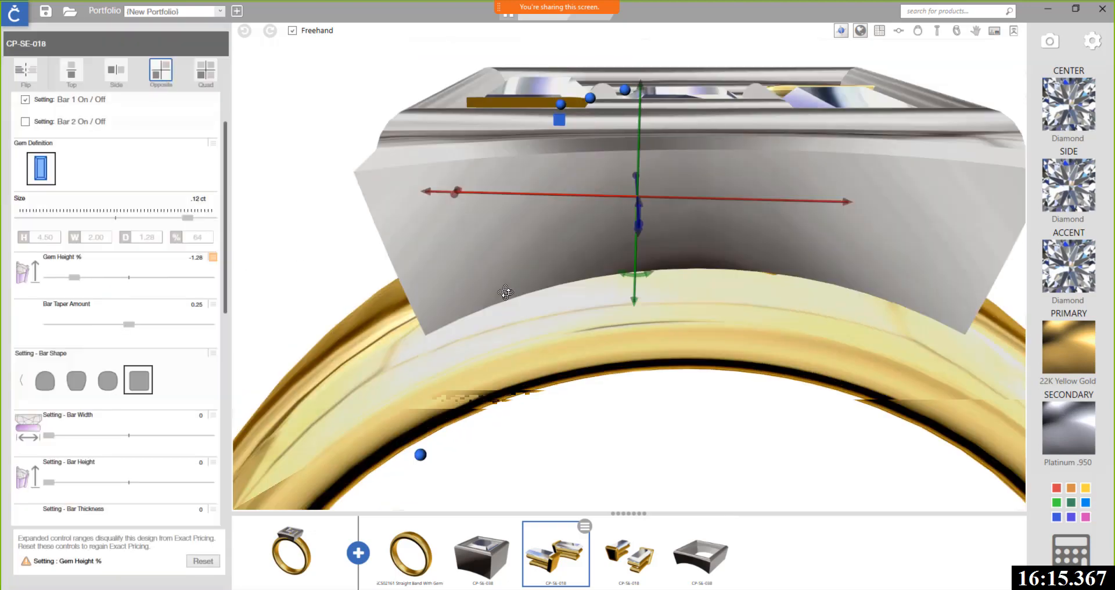
Step: Raise the first baguette pair slightly within the outer bezel and review the whole ring at an angle
mouse_move(505, 293)
right_mouse_down()
mouse_move(501, 307)
mouse_move(499, 297)
right_mouse_up()
mouse_move(618, 334)
left_mouse_down()
mouse_move(607, 320)
mouse_move(618, 322)
left_mouse_up()
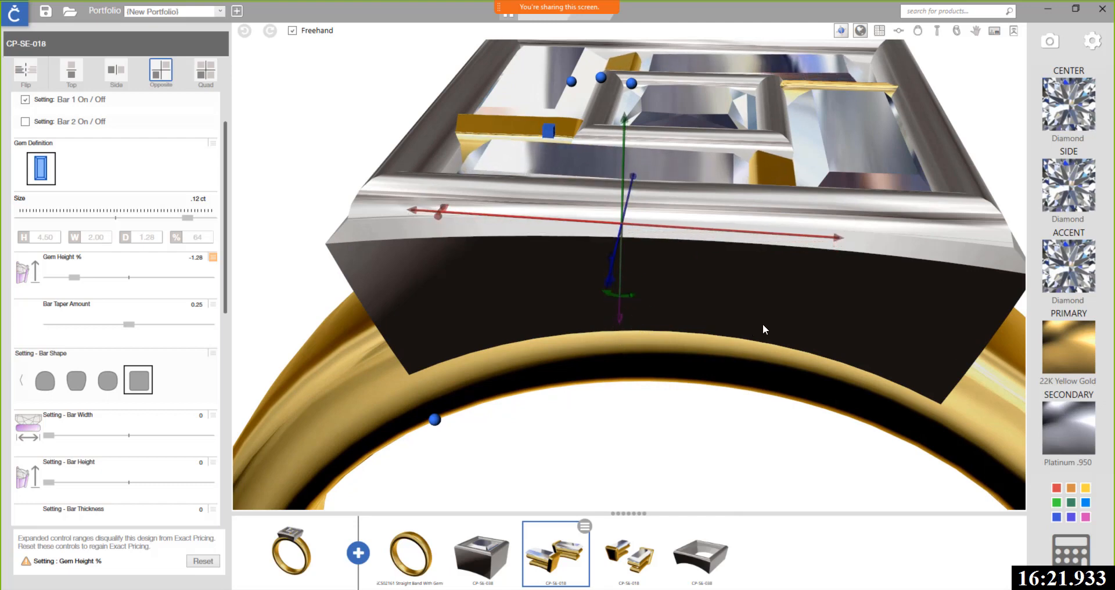
right_click_drag(763, 328, 525, 383)
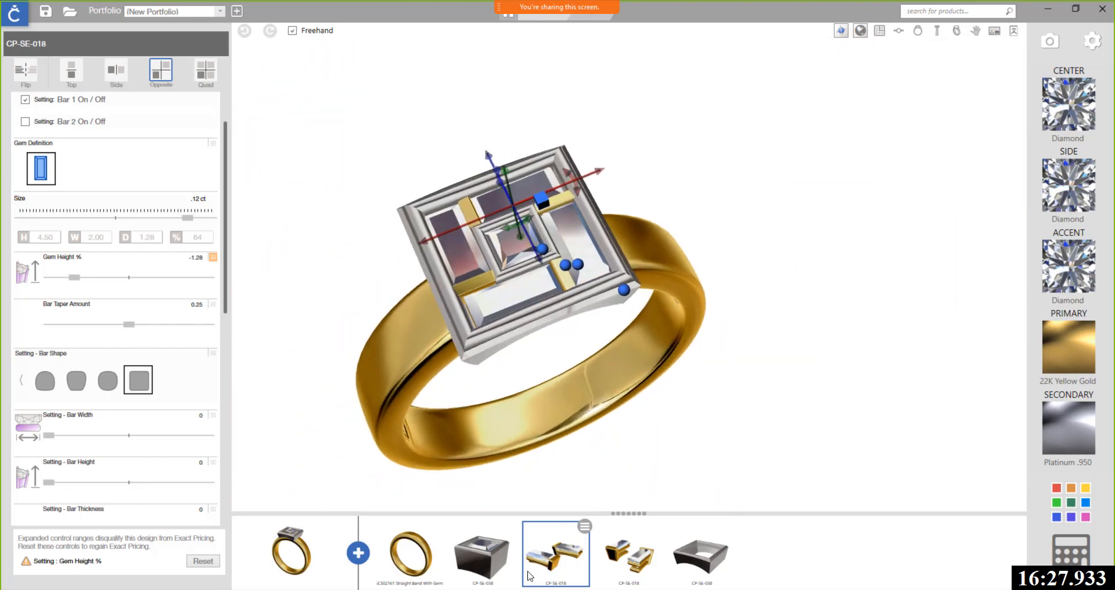
Step: Open the part library's Shanks category and look through the designs for a gem-set stackable band
left_click(359, 554)
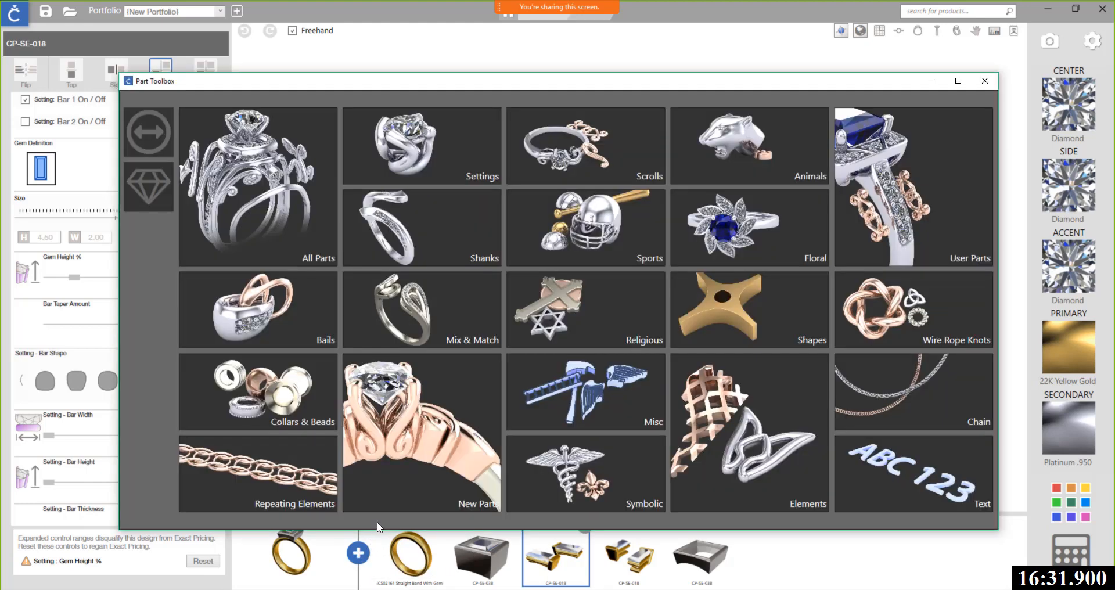
left_click(420, 226)
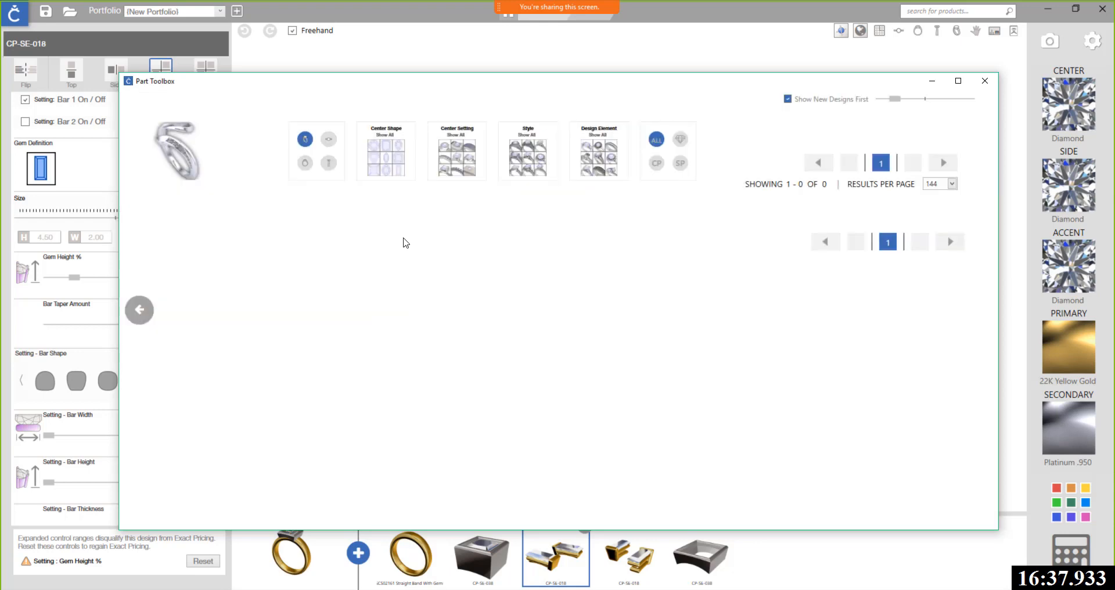
scroll(456, 282, "down", 5)
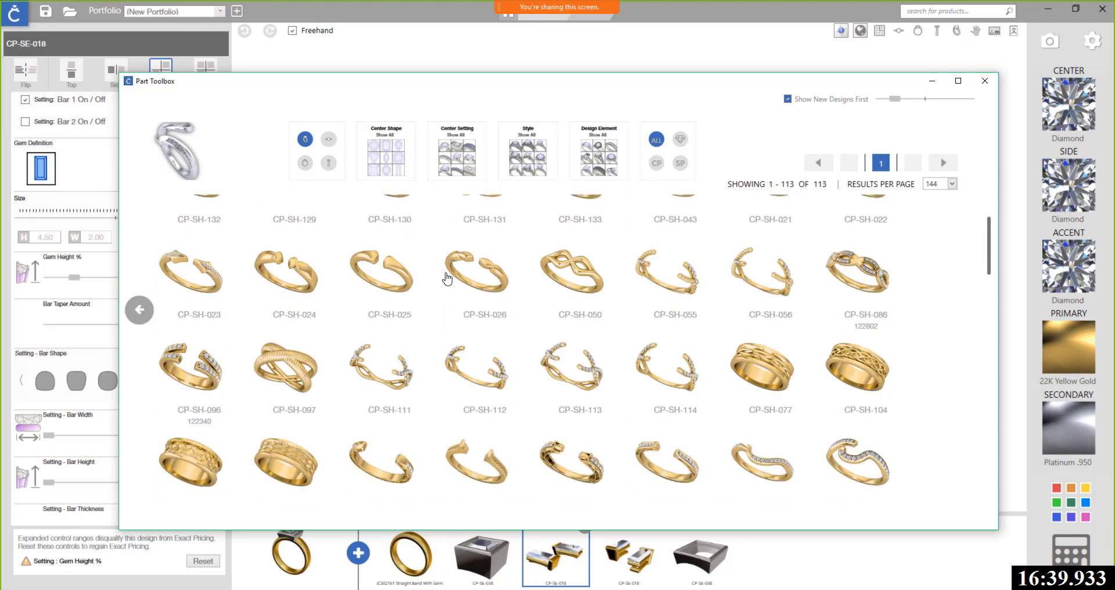
scroll(449, 285, "down", 2)
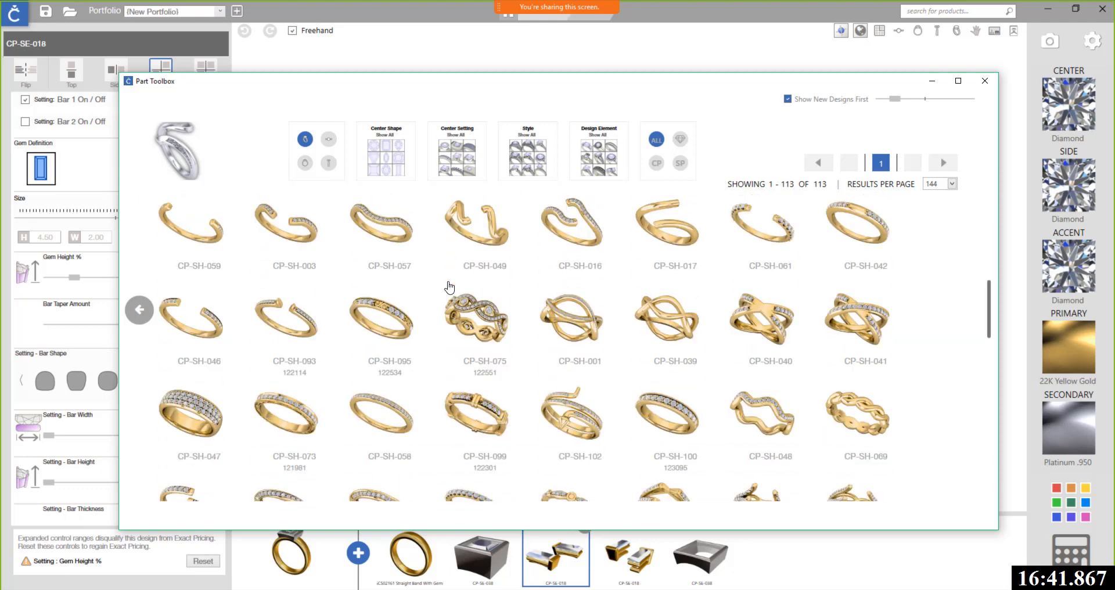
scroll(448, 288, "down", 1)
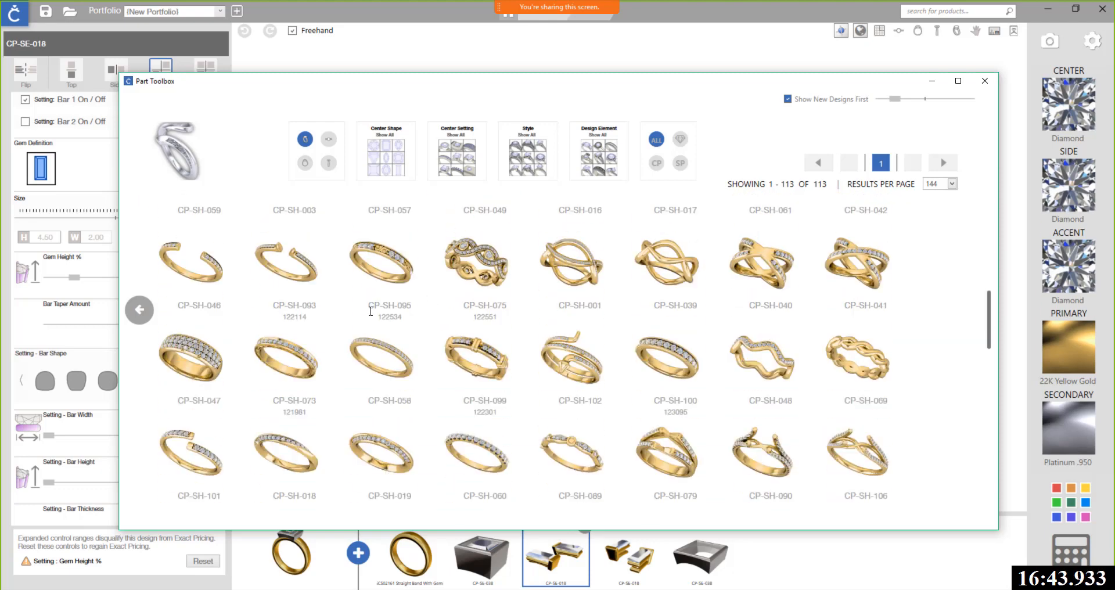
scroll(333, 354, "down", 3)
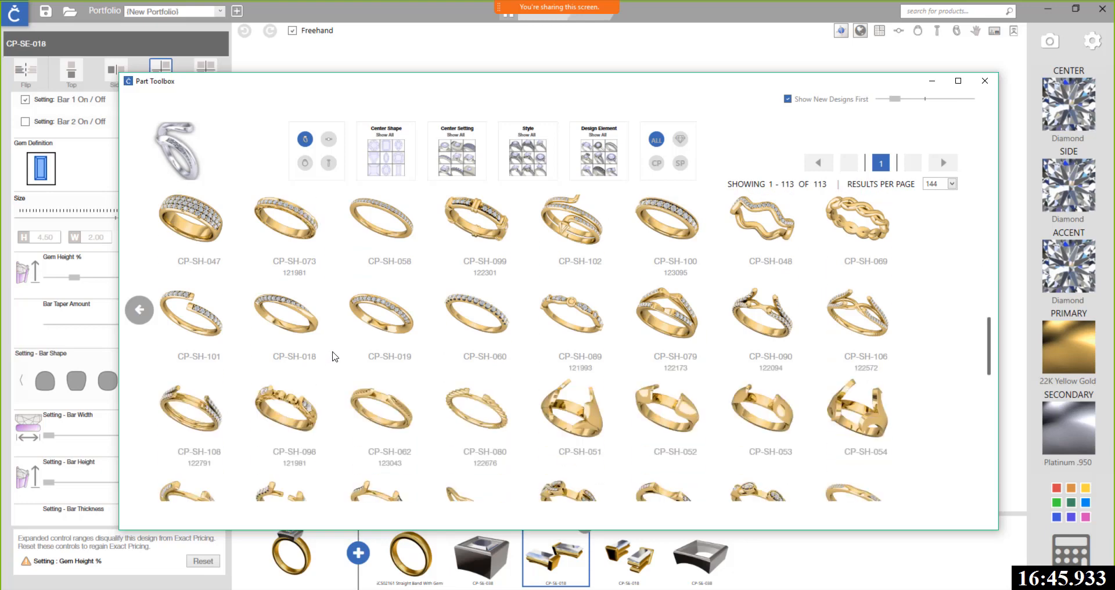
scroll(334, 356, "down", 8)
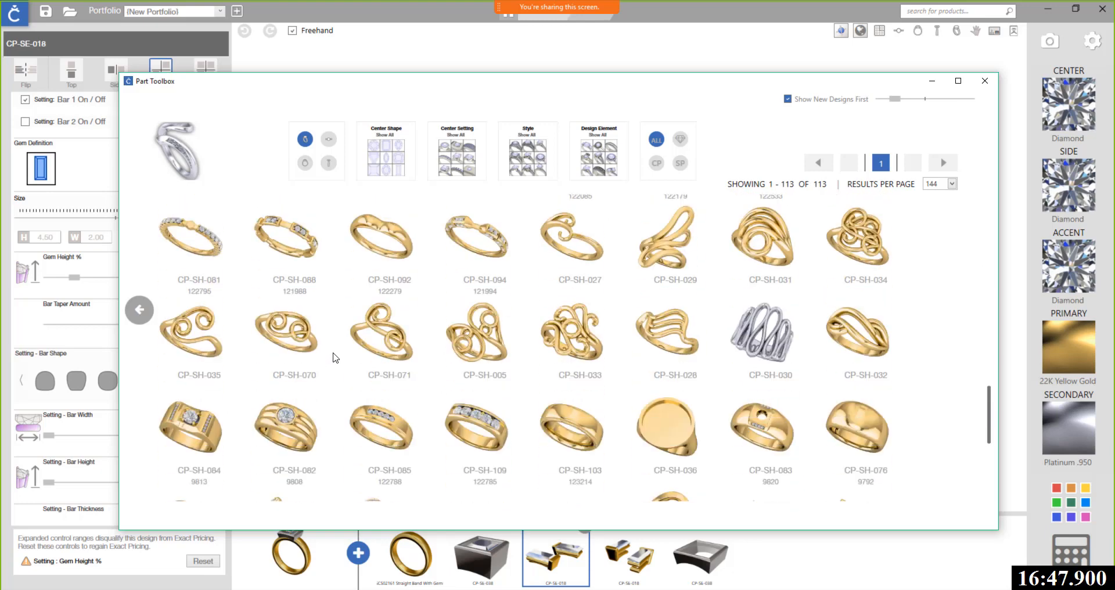
scroll(334, 356, "up", 3)
scroll(334, 356, "up", 2)
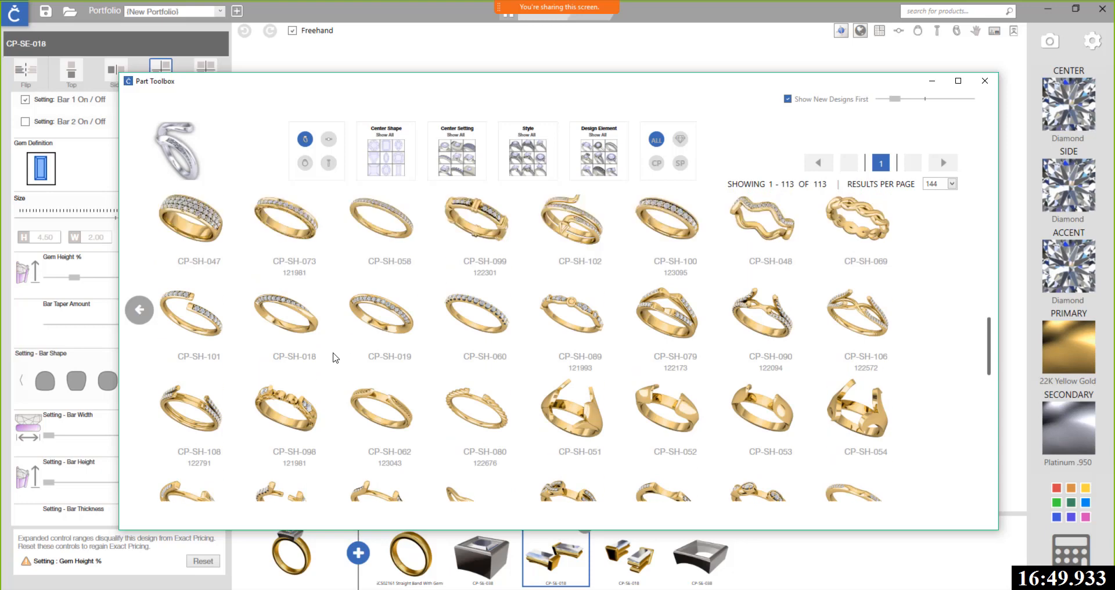
scroll(336, 358, "up", 1)
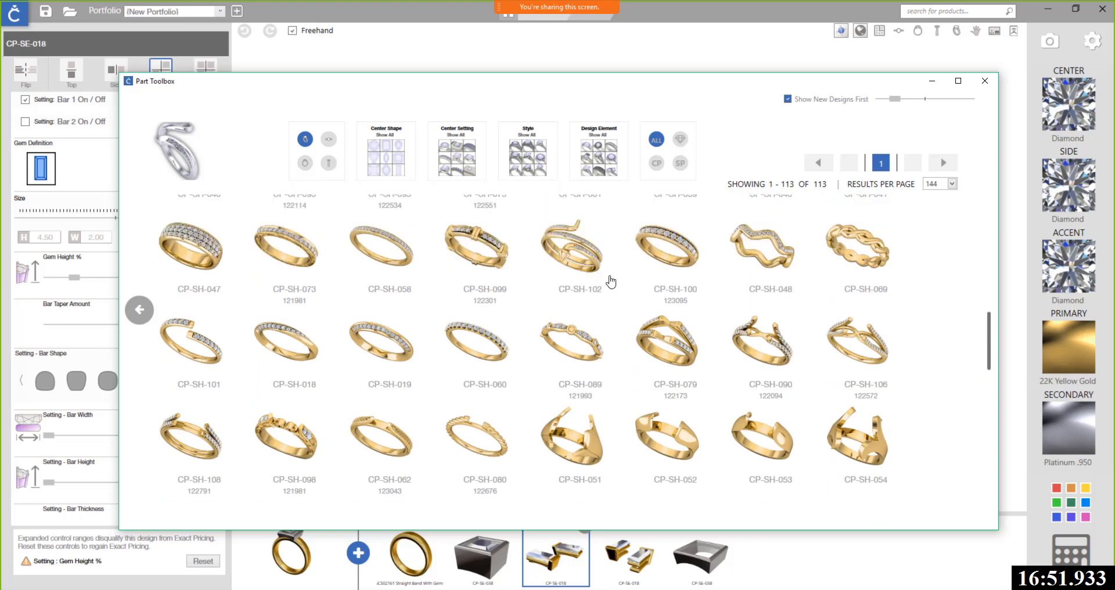
Step: Preview the gem-set eternity shanks CP-SH-100 and CP-SH-073, closing each preview
left_click(672, 227)
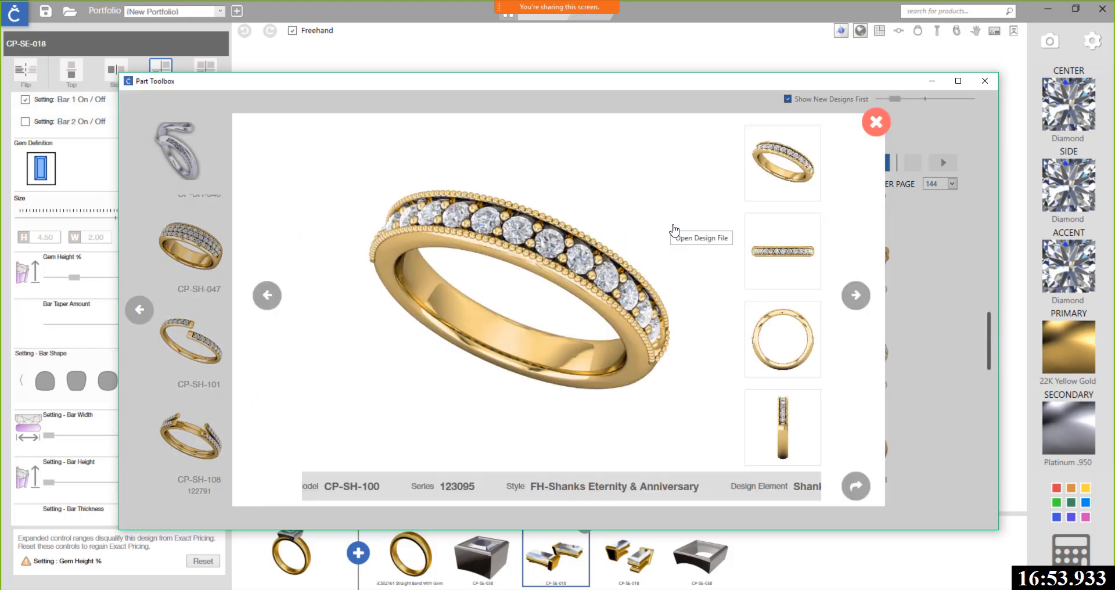
left_click(875, 123)
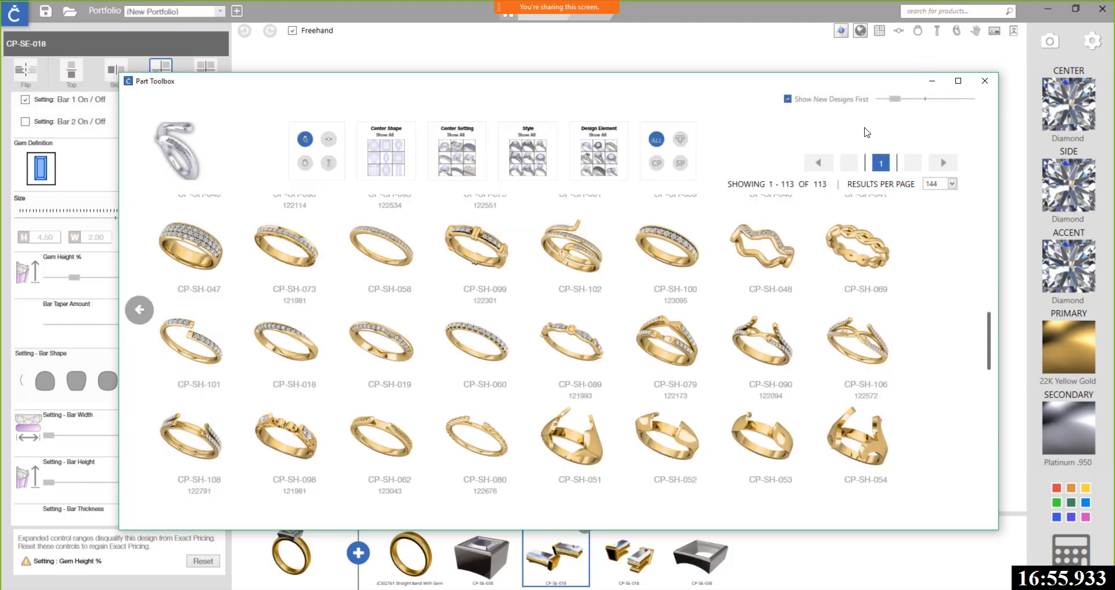
scroll(366, 299, "up", 1)
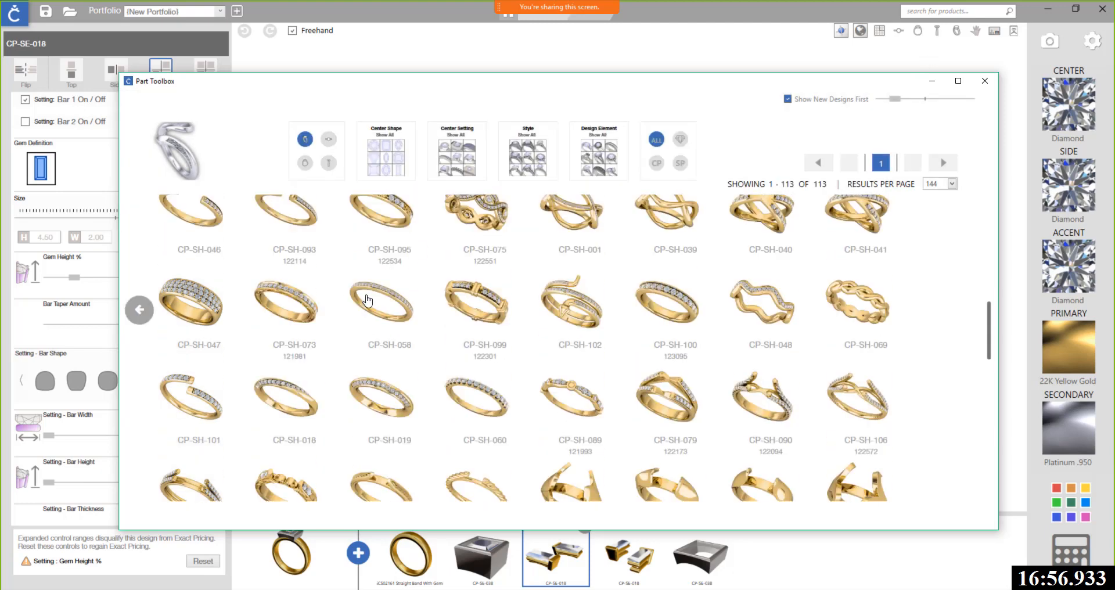
left_click(297, 312)
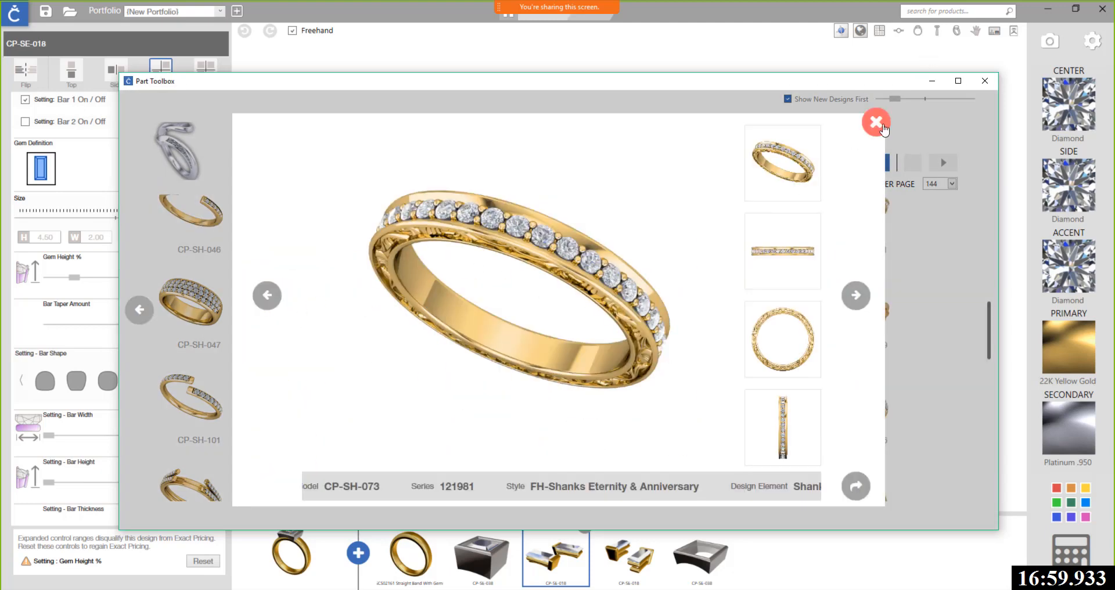
left_click(877, 122)
Step: Browse the remaining shanks and add the thin gem-set eternity shank CP-SH-058 to the ring design
scroll(507, 264, "up", 1)
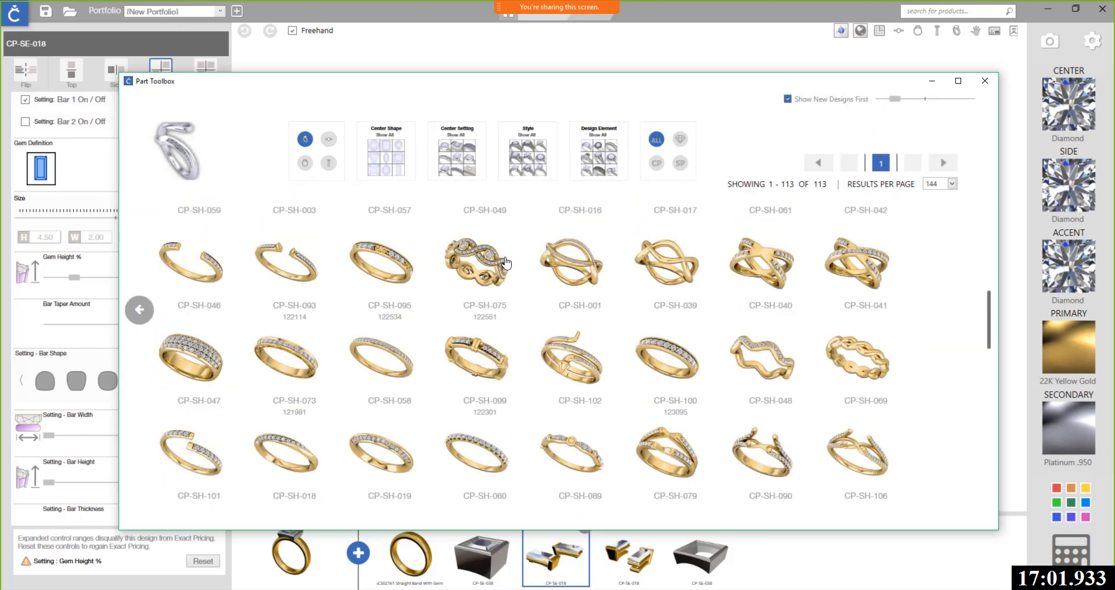
scroll(506, 263, "up", 1)
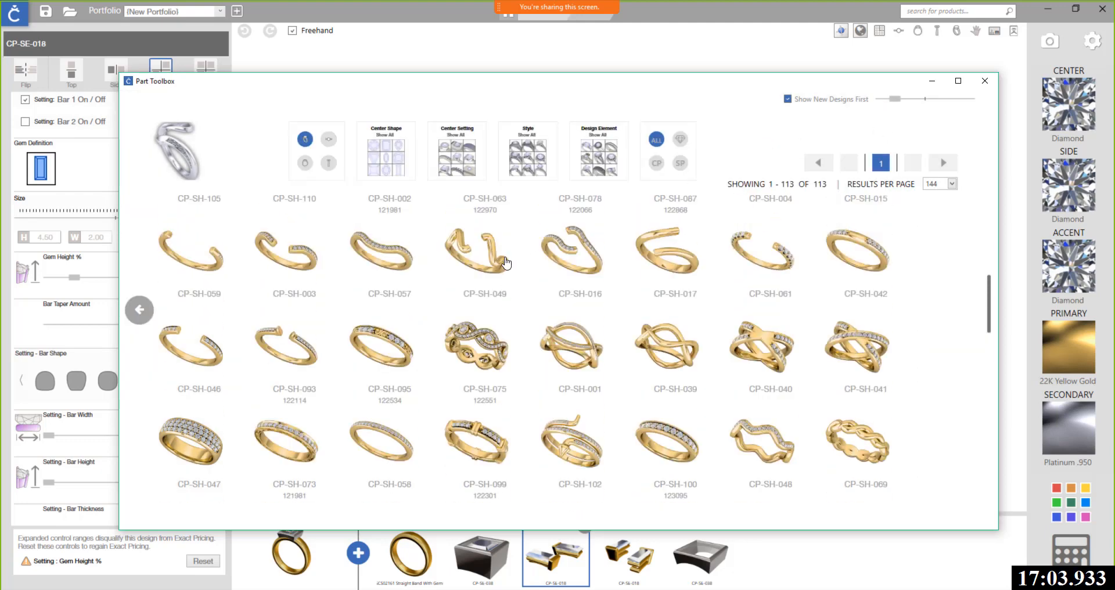
scroll(506, 263, "up", 1)
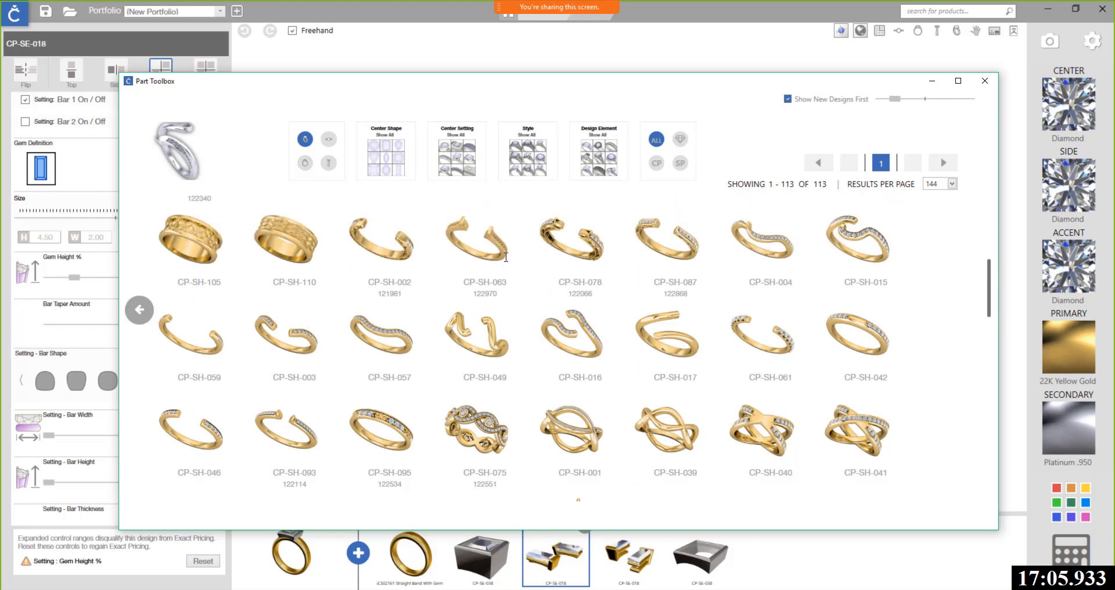
scroll(507, 263, "up", 2)
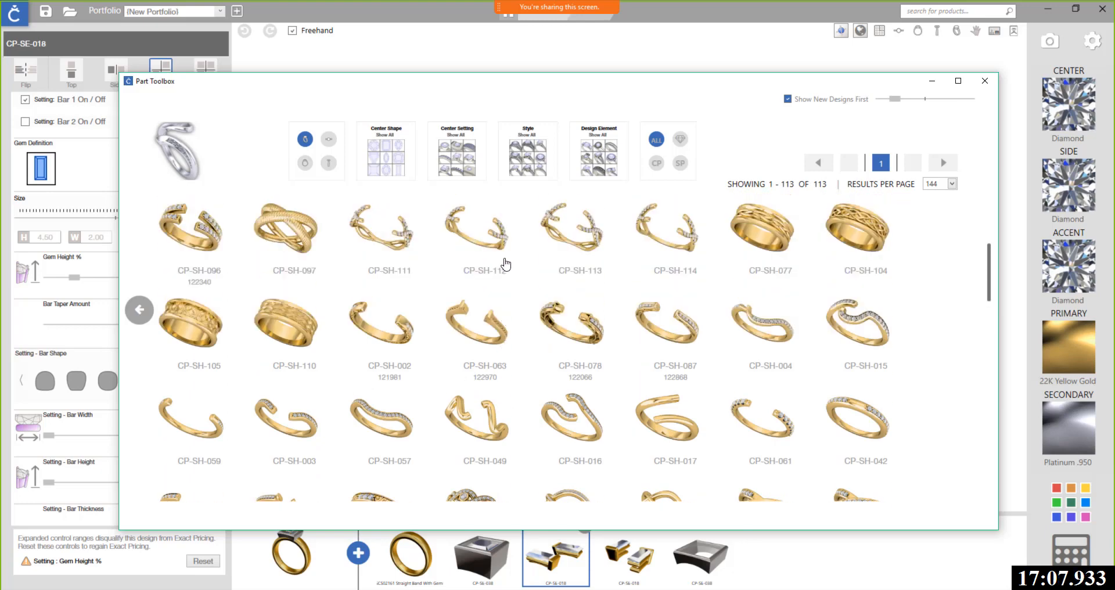
scroll(505, 259, "up", 2)
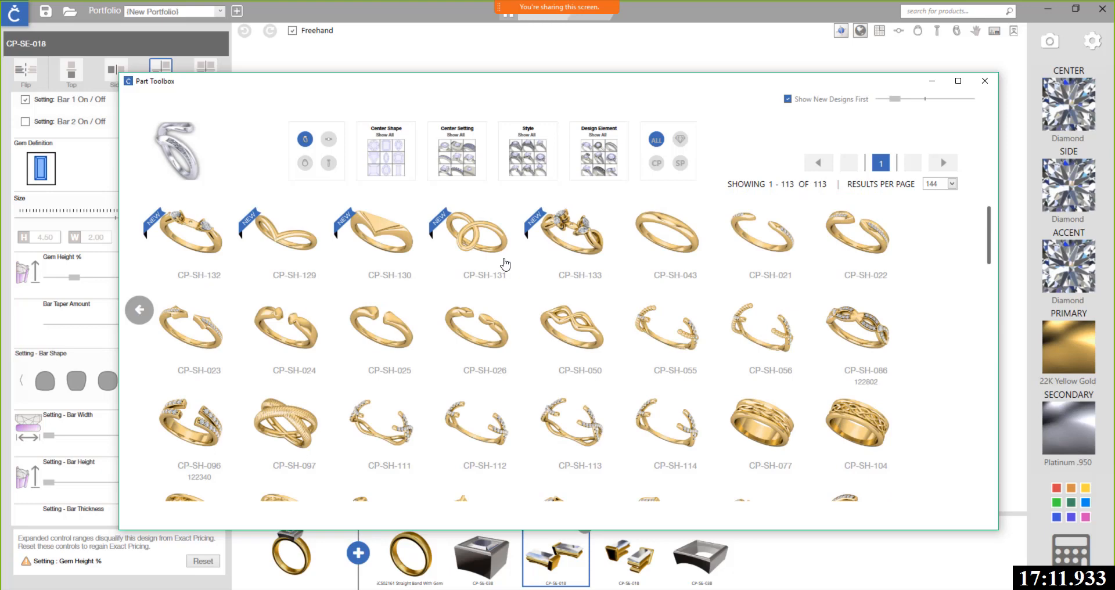
scroll(505, 264, "down", 3)
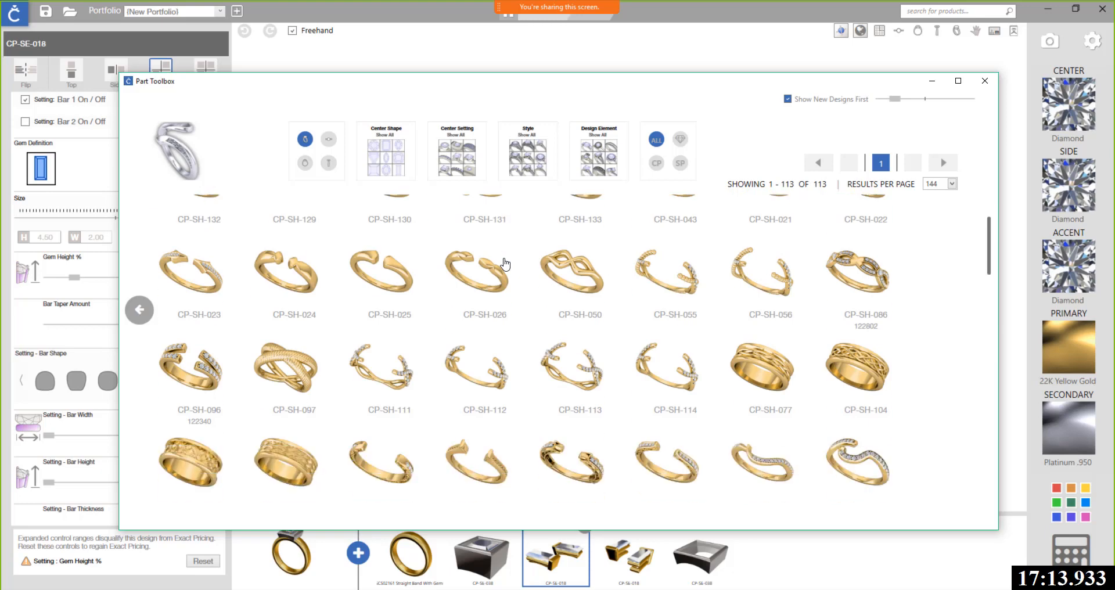
scroll(502, 261, "down", 1)
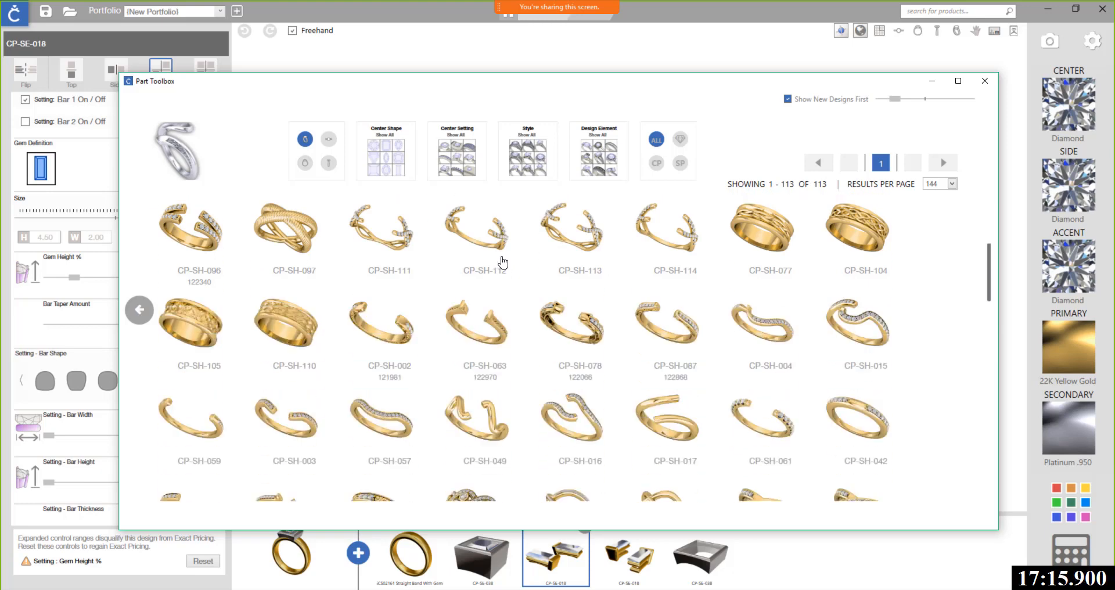
scroll(502, 264, "down", 2)
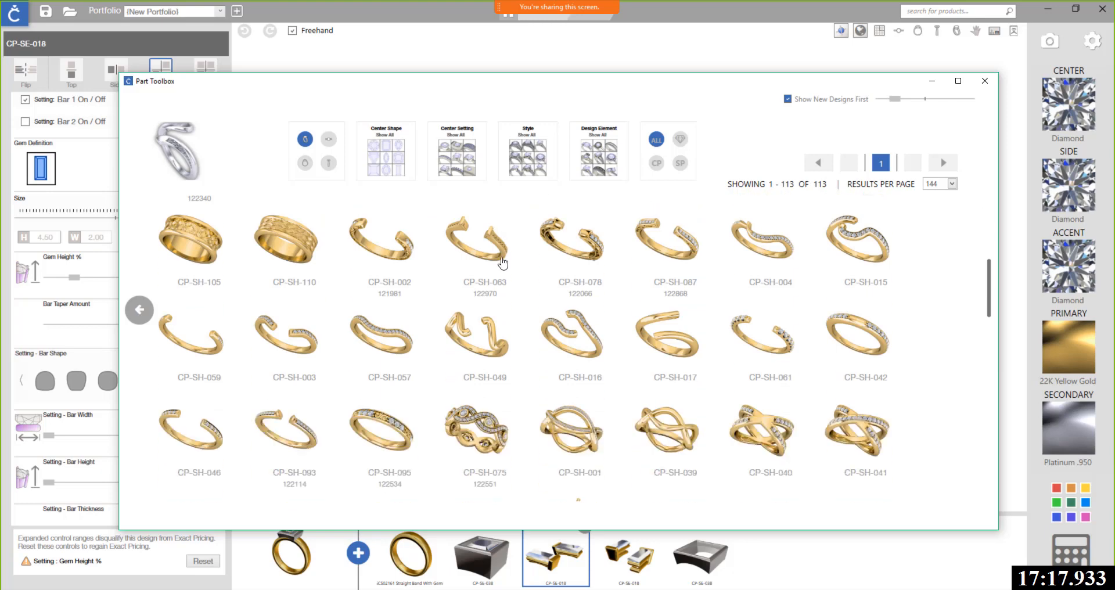
scroll(503, 264, "down", 1)
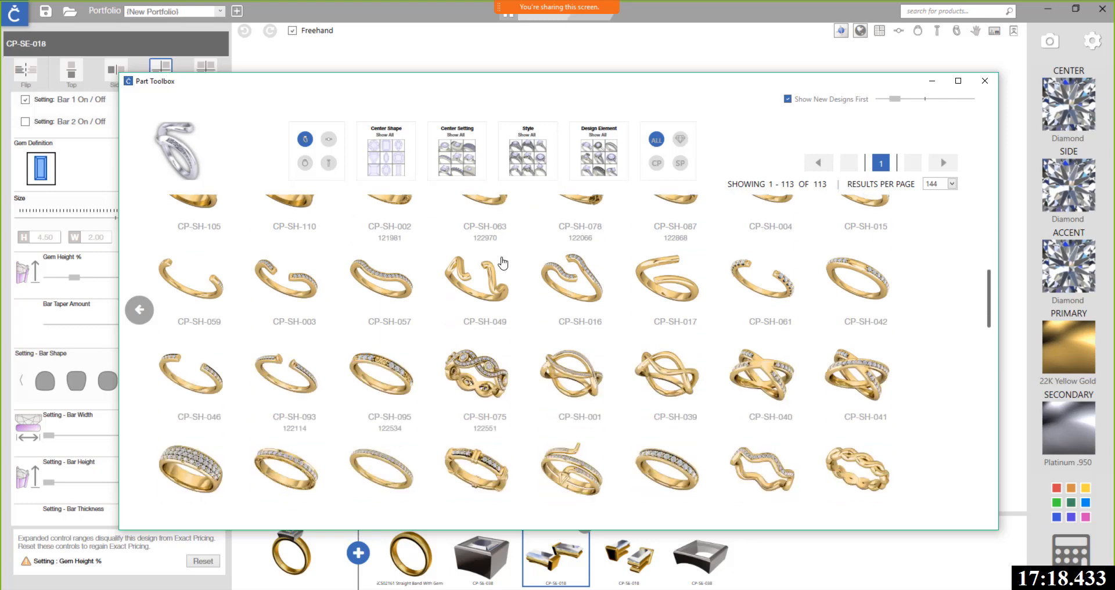
left_click(385, 492)
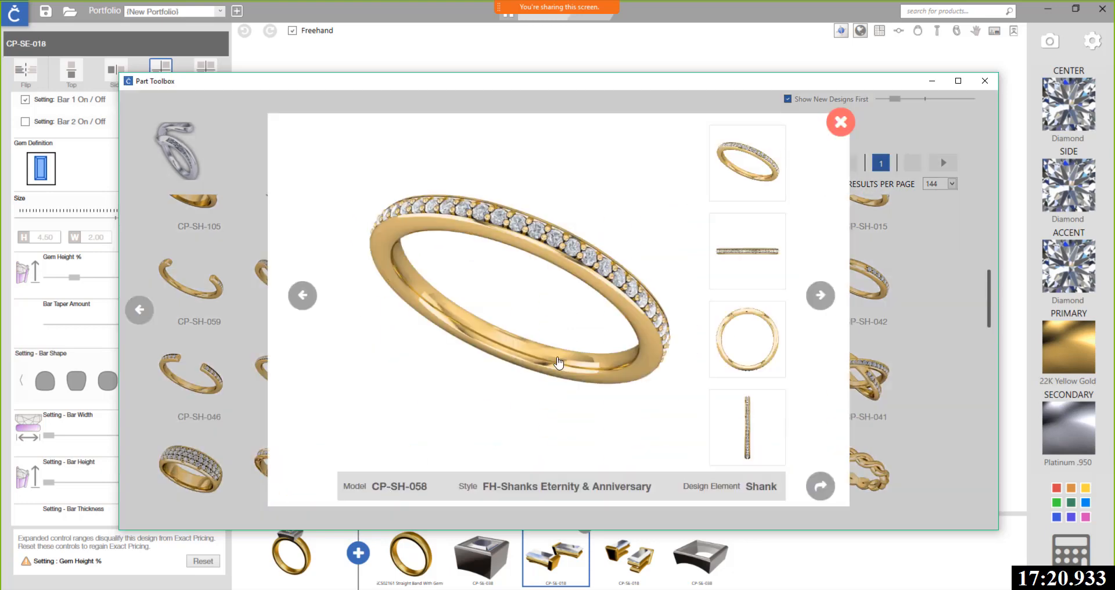
left_click(818, 484)
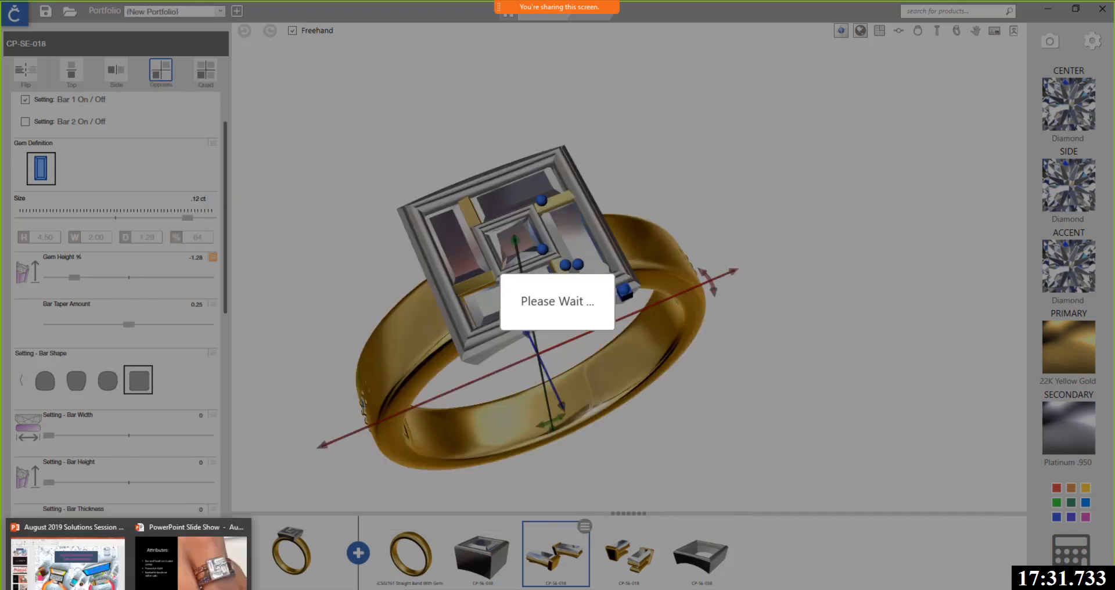
Step: Check the stackable bands in the reference photo and move the new gem-set band sideways to sit beside the main band
left_click(208, 563)
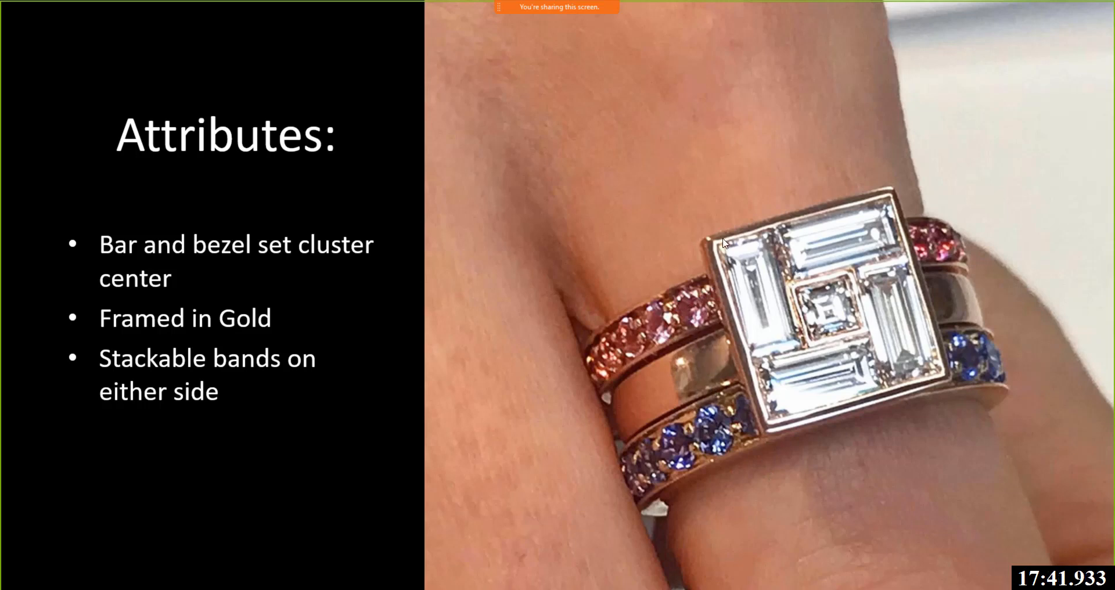
key("alt+Tab")
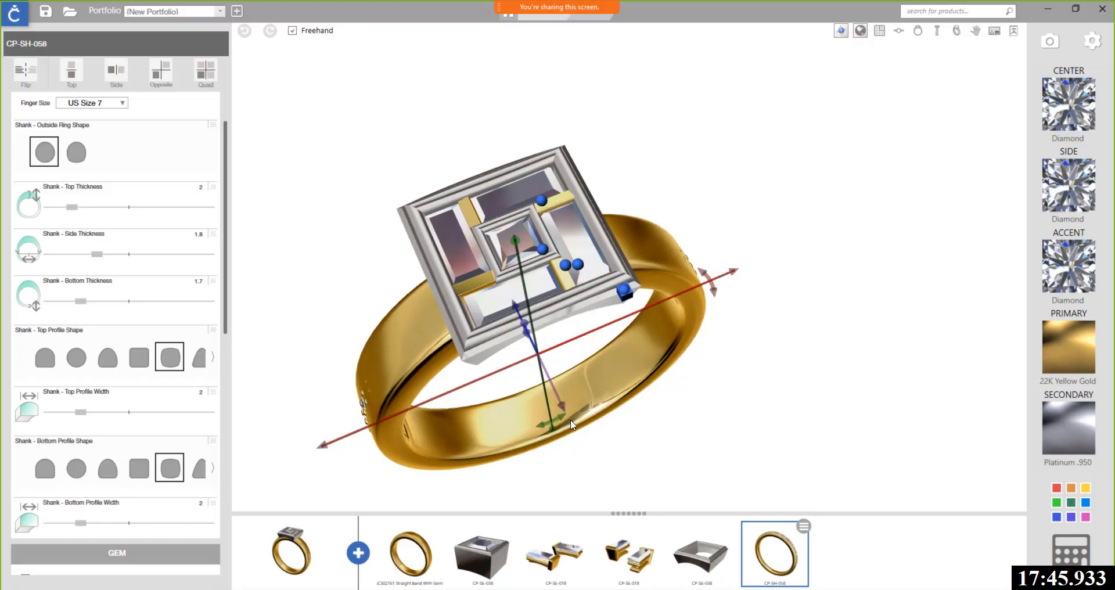
left_click_drag(572, 425, 582, 450)
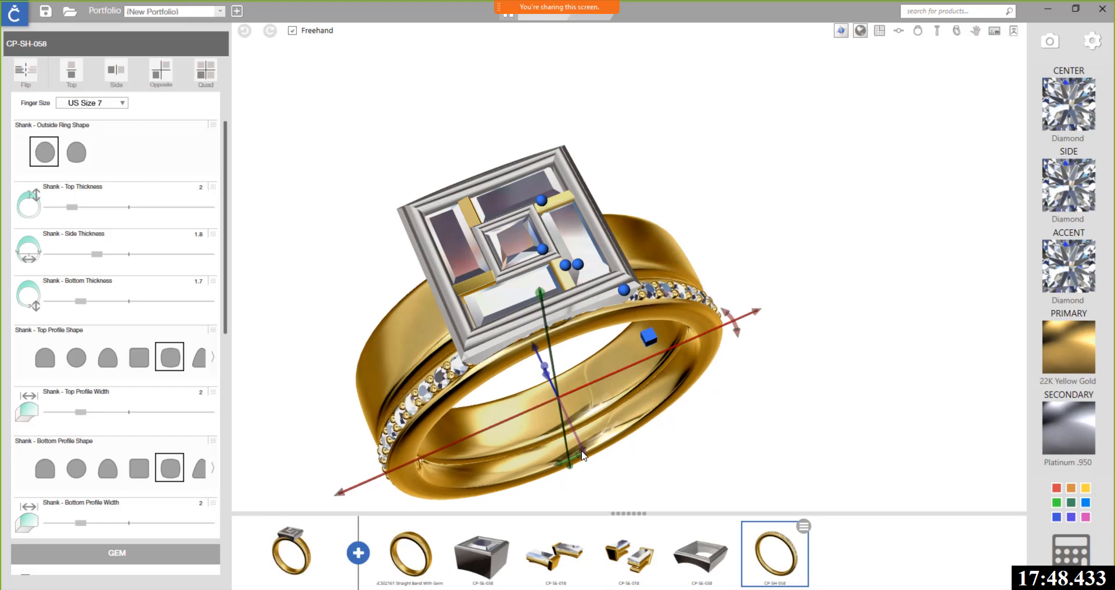
Step: Check the main band's settings and set the gem-set band's top and bottom profile widths to 3.5
left_click(416, 551)
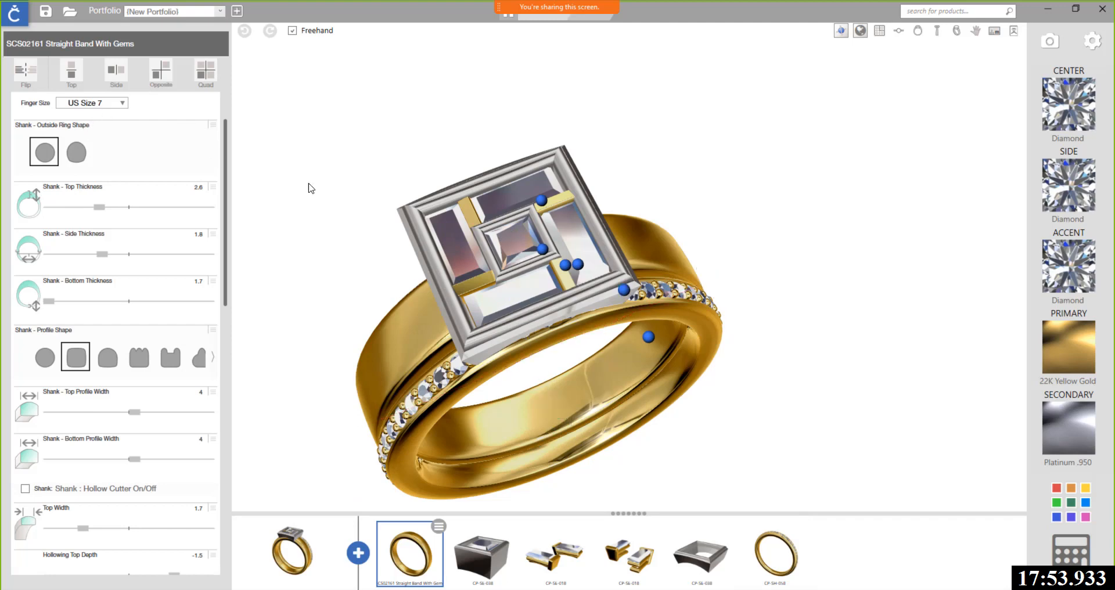
left_click(785, 552)
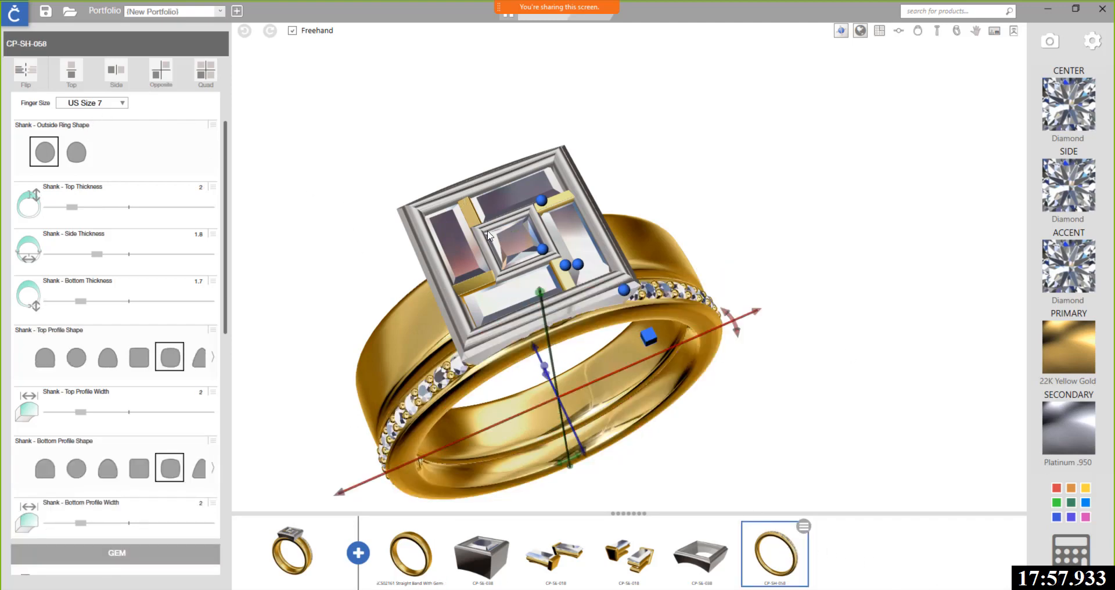
right_click_drag(545, 332, 668, 288)
scroll(607, 283, "down", 5)
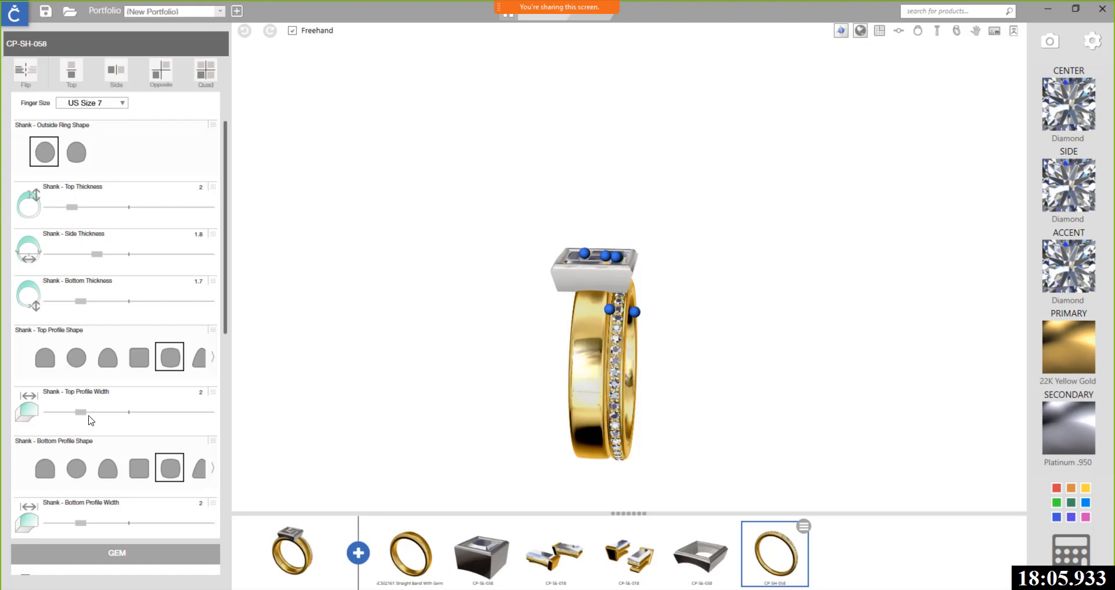
left_click_drag(88, 416, 177, 418)
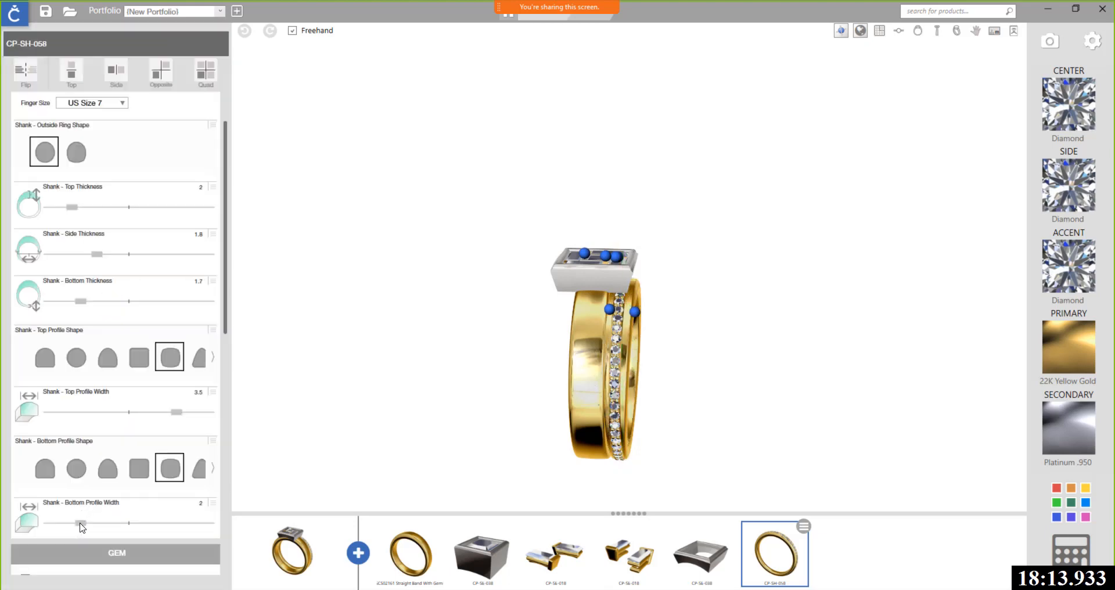
left_click_drag(96, 523, 171, 526)
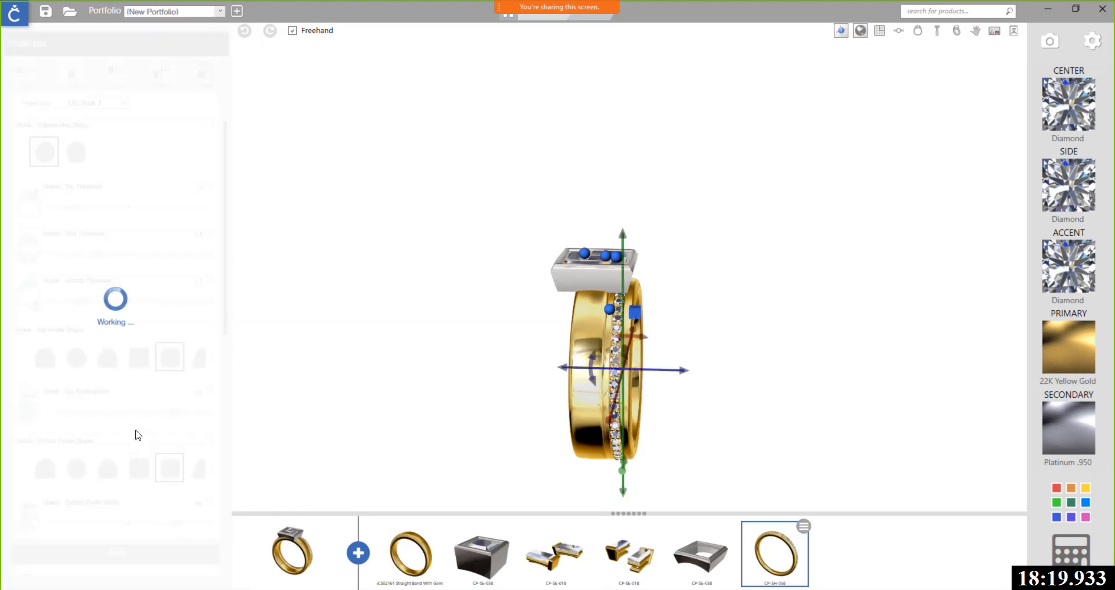
Step: Set the gem-set band's gem start diameter to .06 ct (2.50) and shift the band slightly outward from the main band
scroll(139, 435, "down", 4)
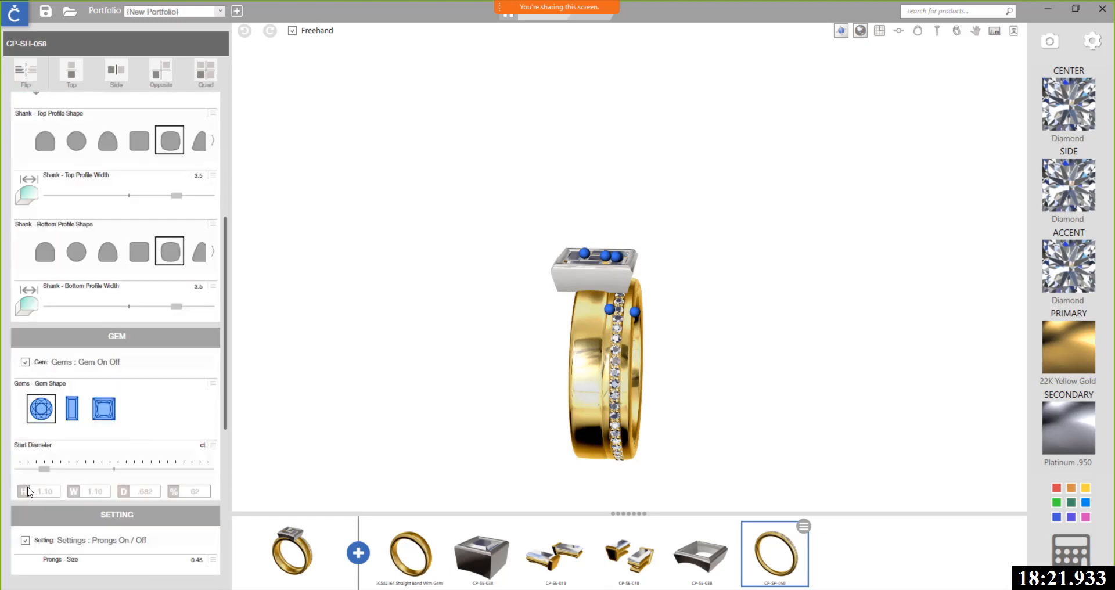
left_click_drag(43, 471, 162, 480)
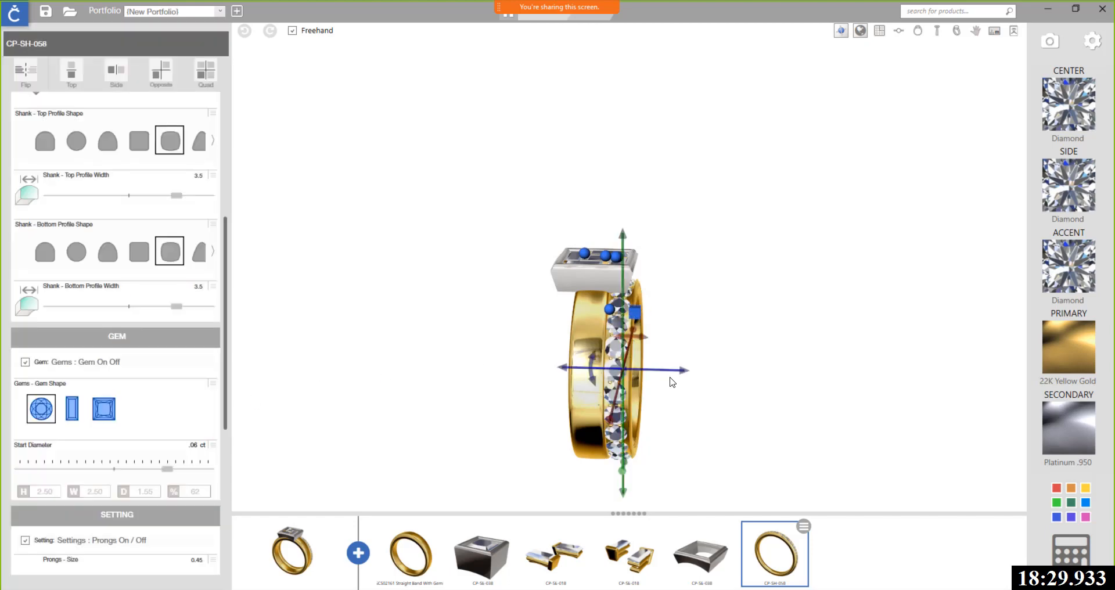
left_click_drag(687, 374, 689, 380)
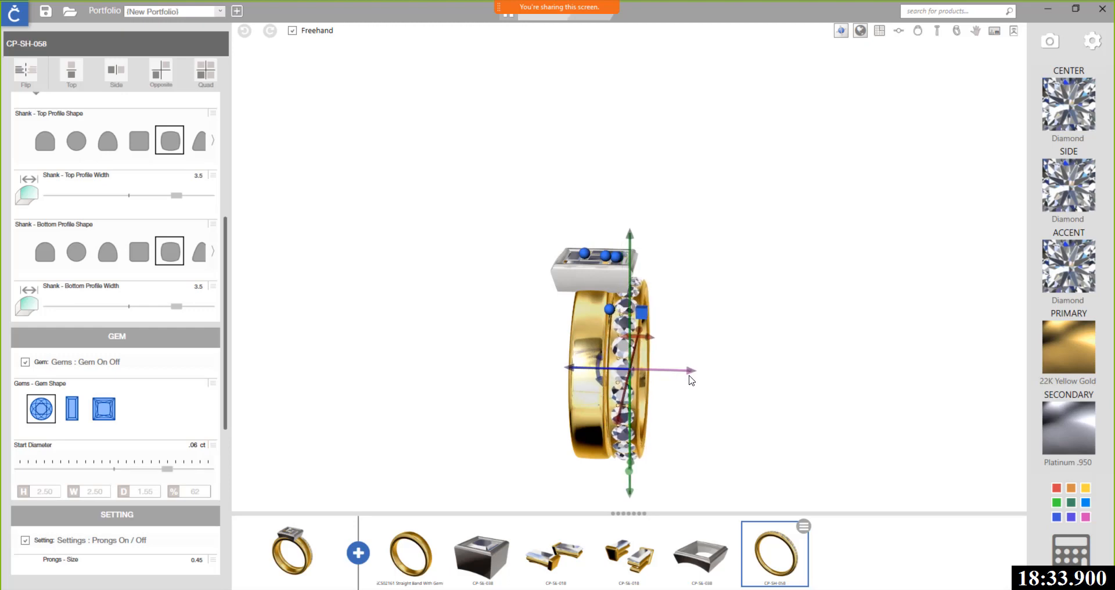
Step: Mirror the gem-set band to the opposite side of the main band so matching bands flank it
right_click_drag(702, 375, 399, 384)
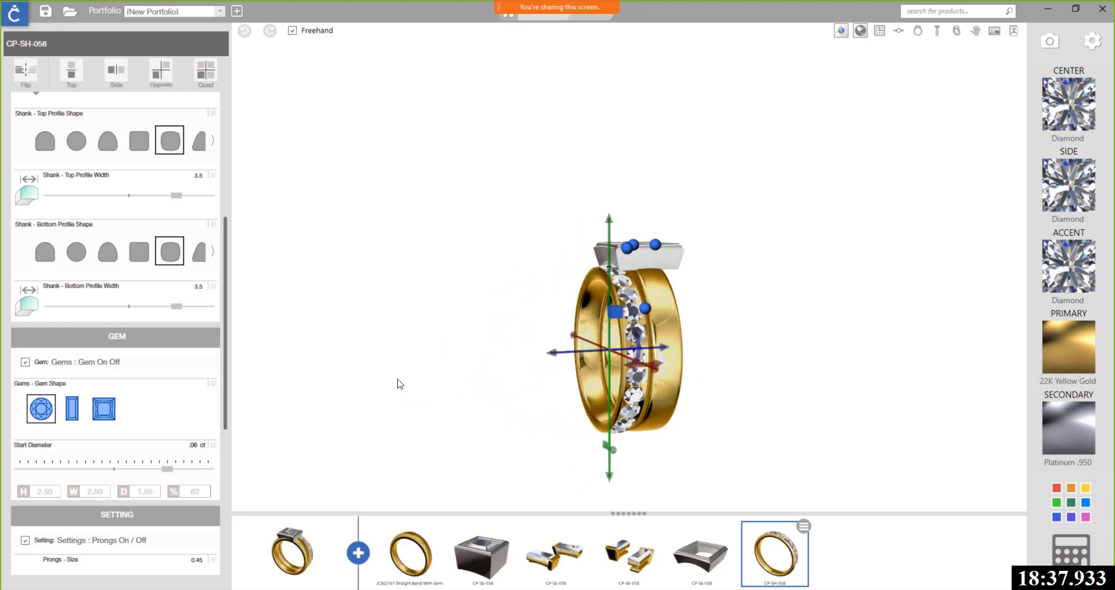
right_click_drag(630, 268, 736, 427)
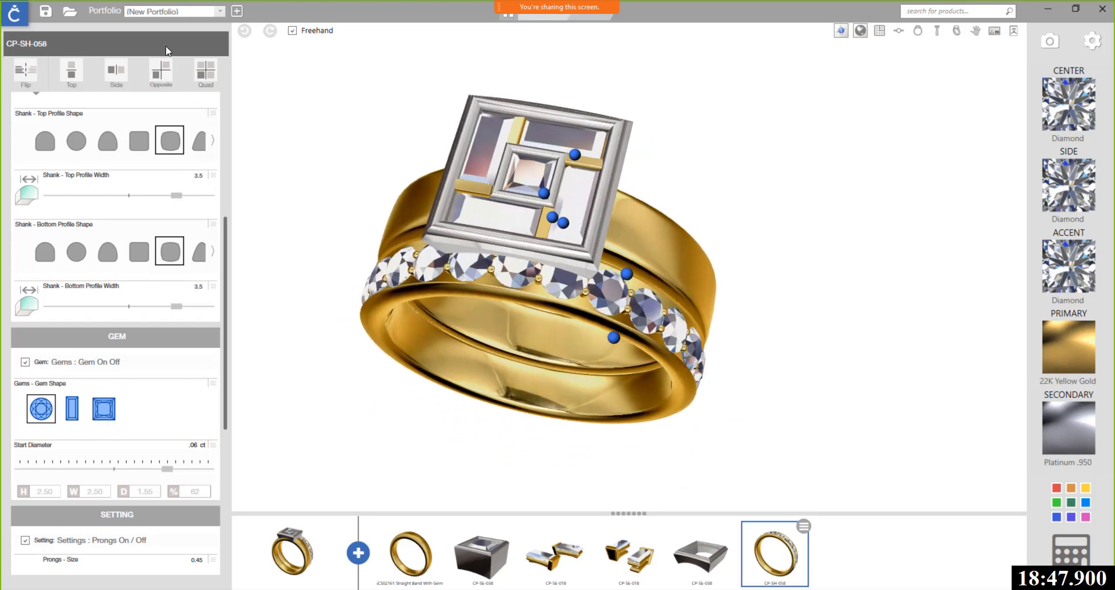
left_click(75, 74)
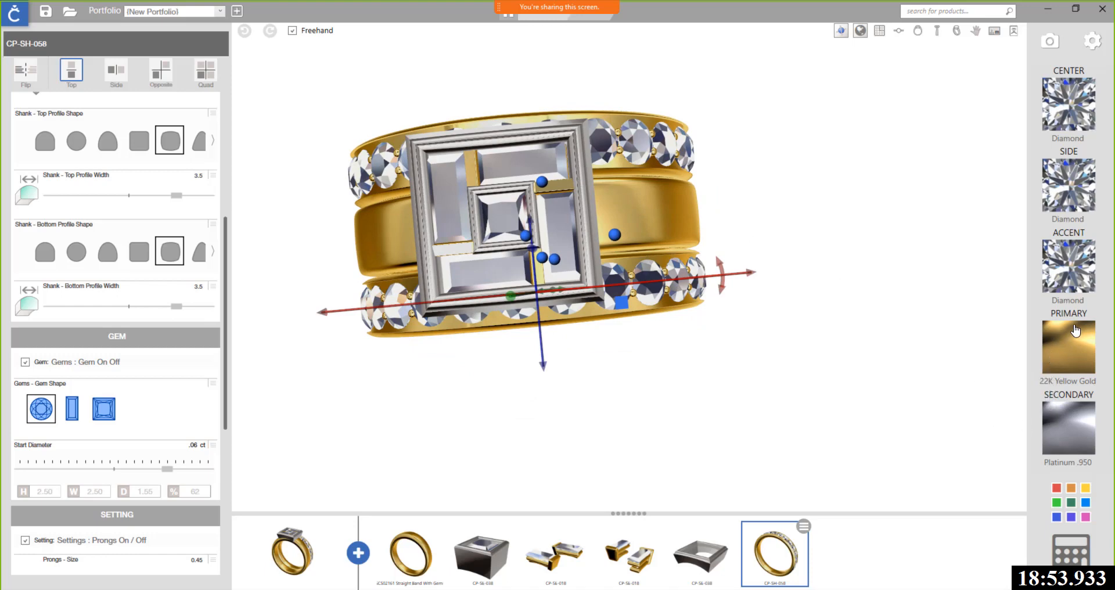
Step: Change the secondary metal to 22K Yellow Gold and check the ring from several sides
left_click(1075, 354)
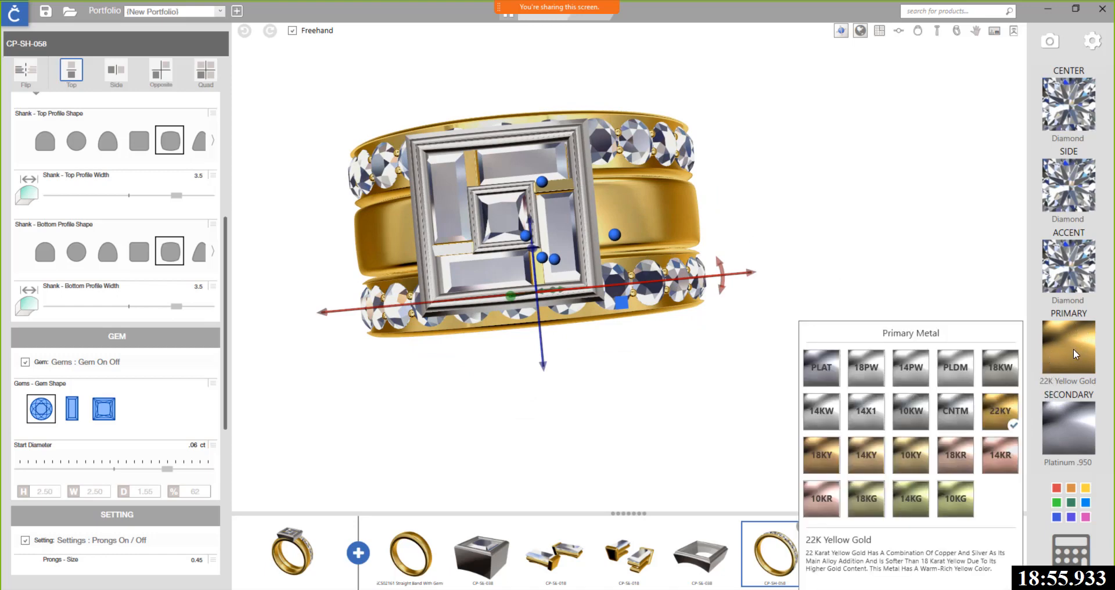
left_click(1068, 429)
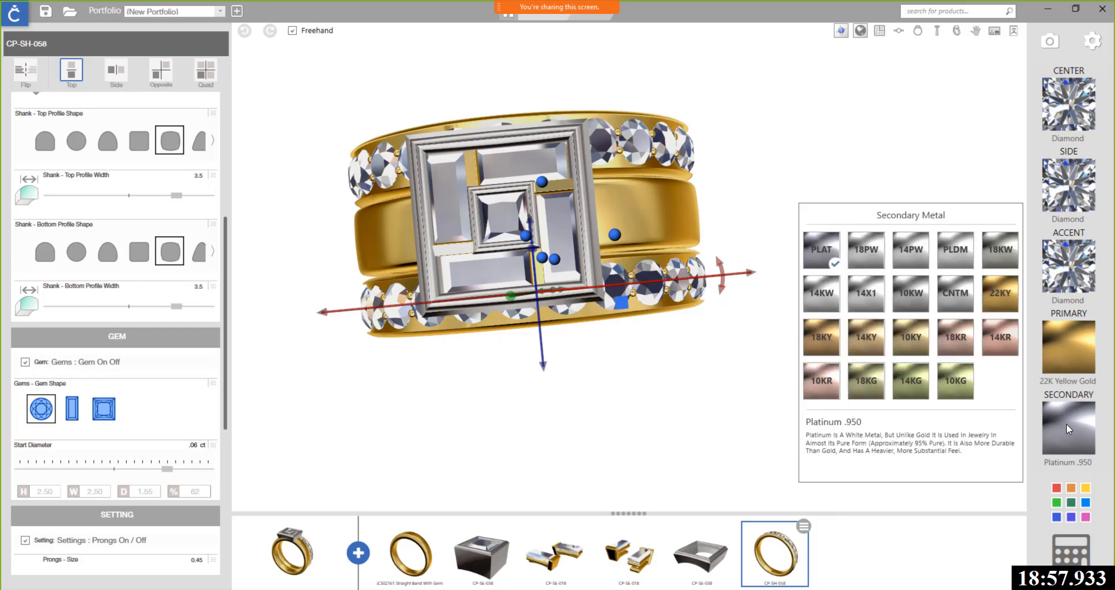
left_click(1000, 411)
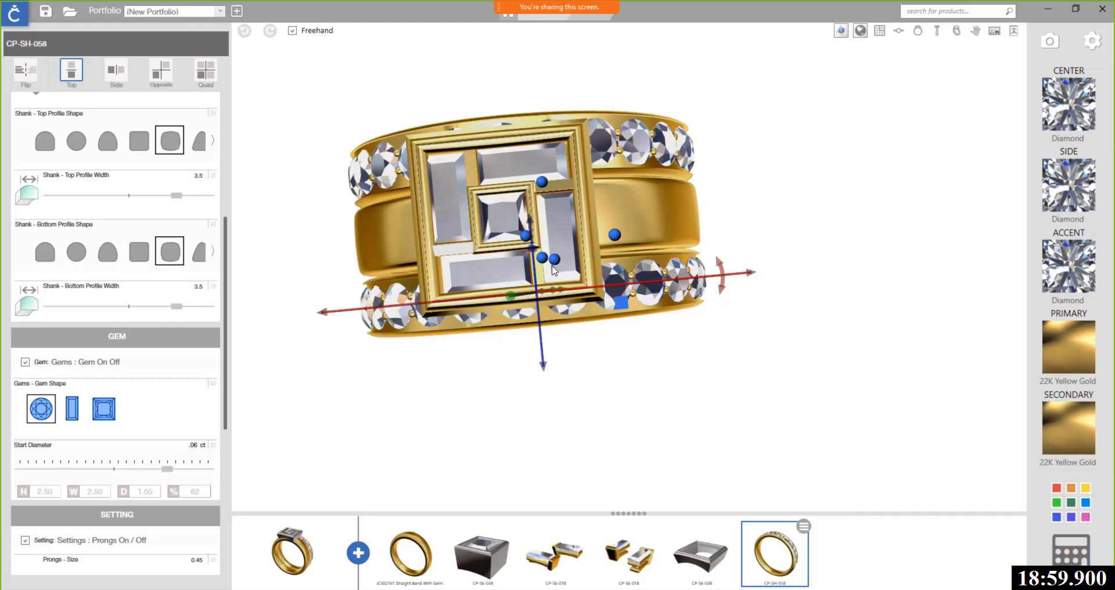
left_click_drag(553, 270, 387, 189)
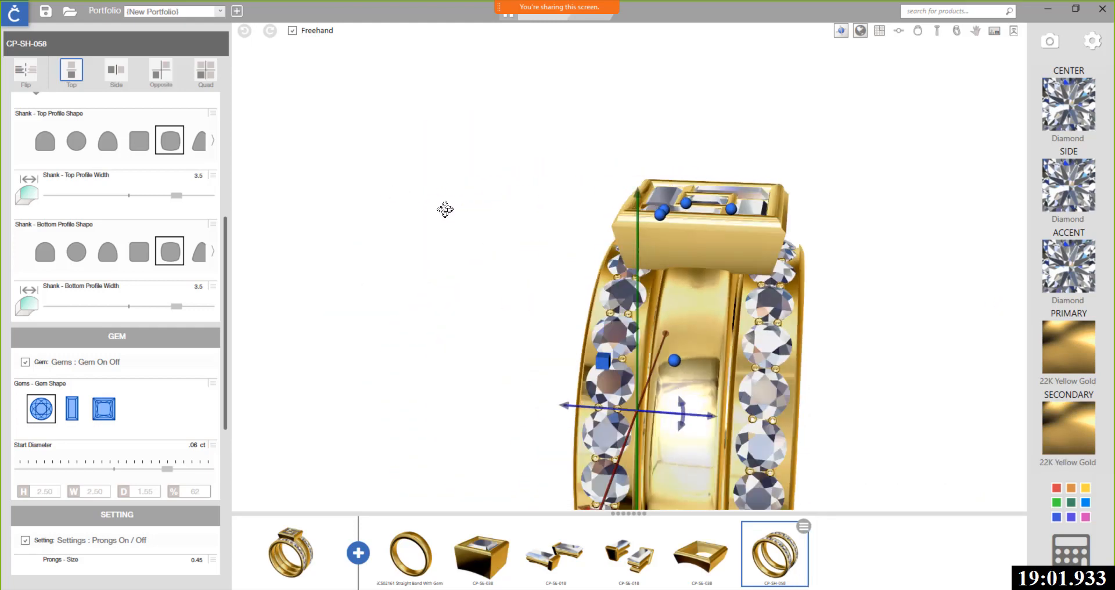
left_click_drag(444, 209, 635, 300)
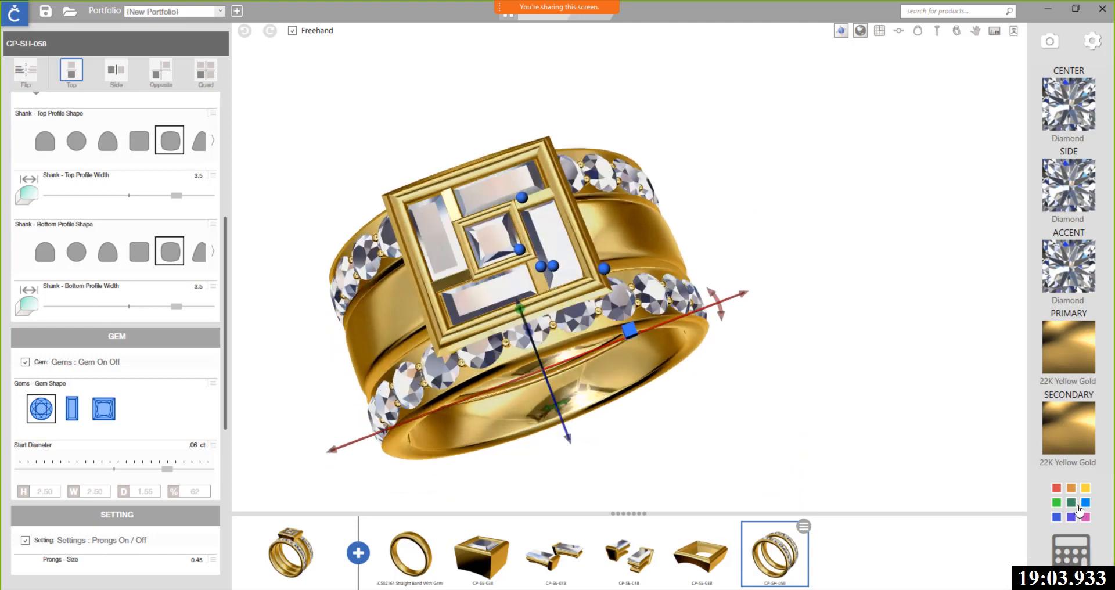
Step: Start recoloring individual stones and select those along the upper half of the front gem-set band
left_click(1079, 507)
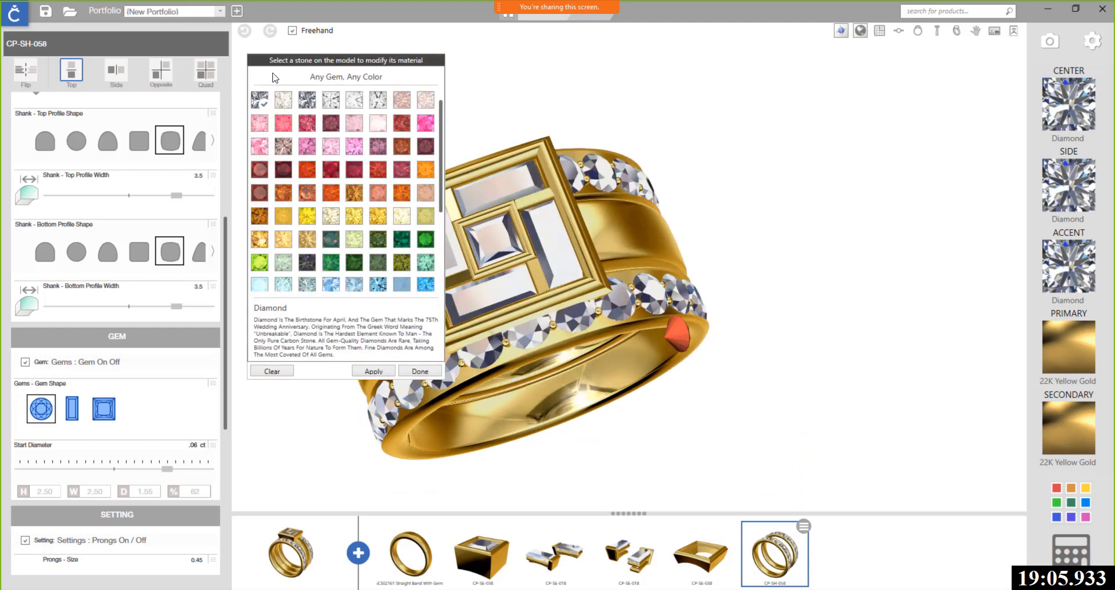
left_click(676, 293)
left_click(611, 297)
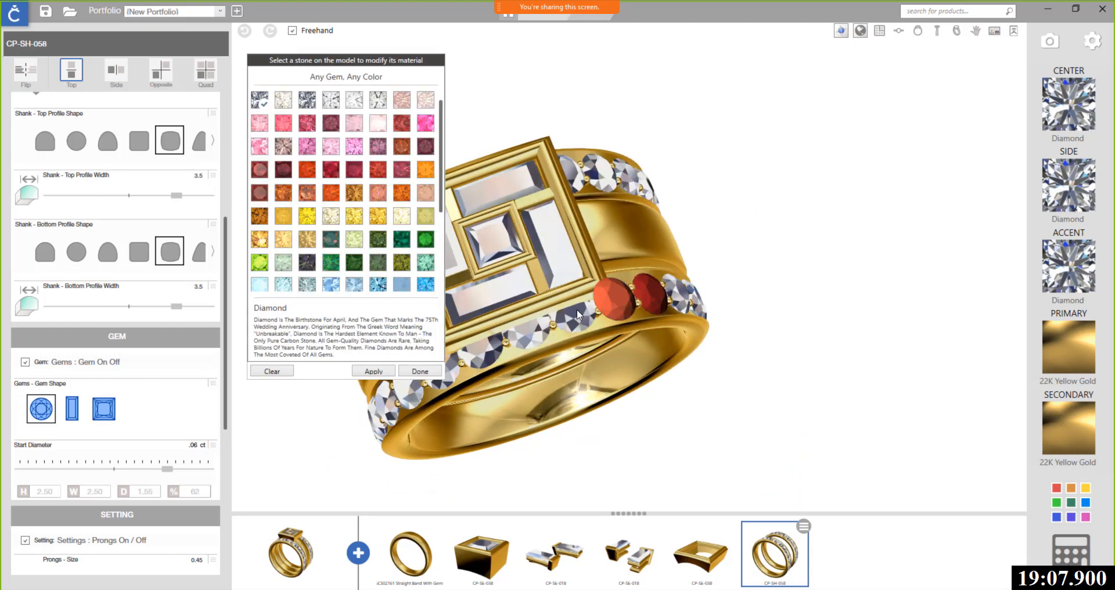
left_click(574, 312)
left_click(530, 330)
left_click(481, 347)
left_click(449, 371)
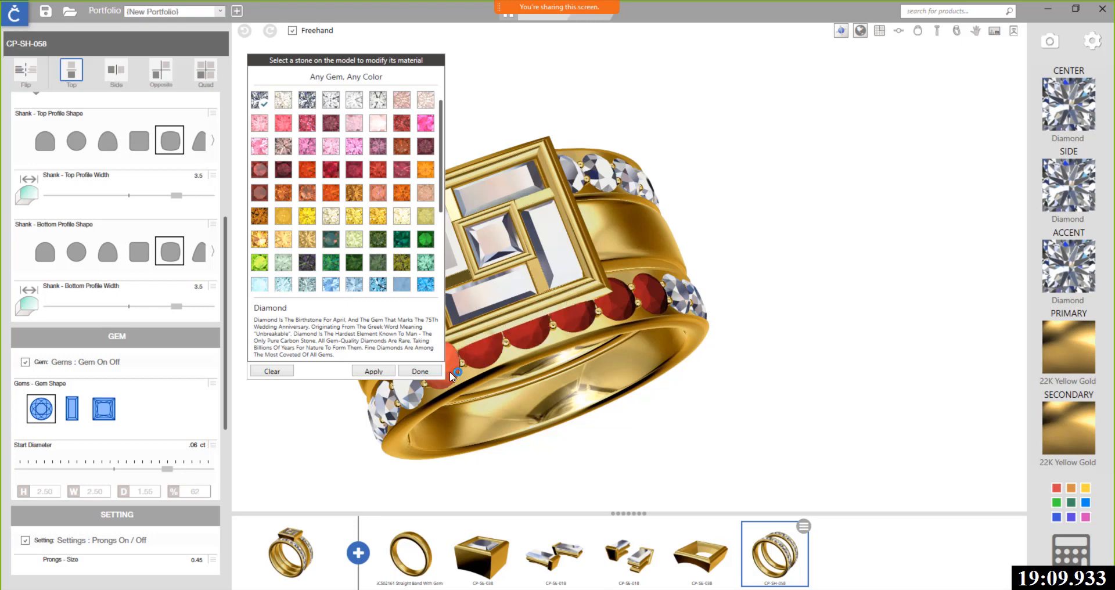
left_click(389, 408)
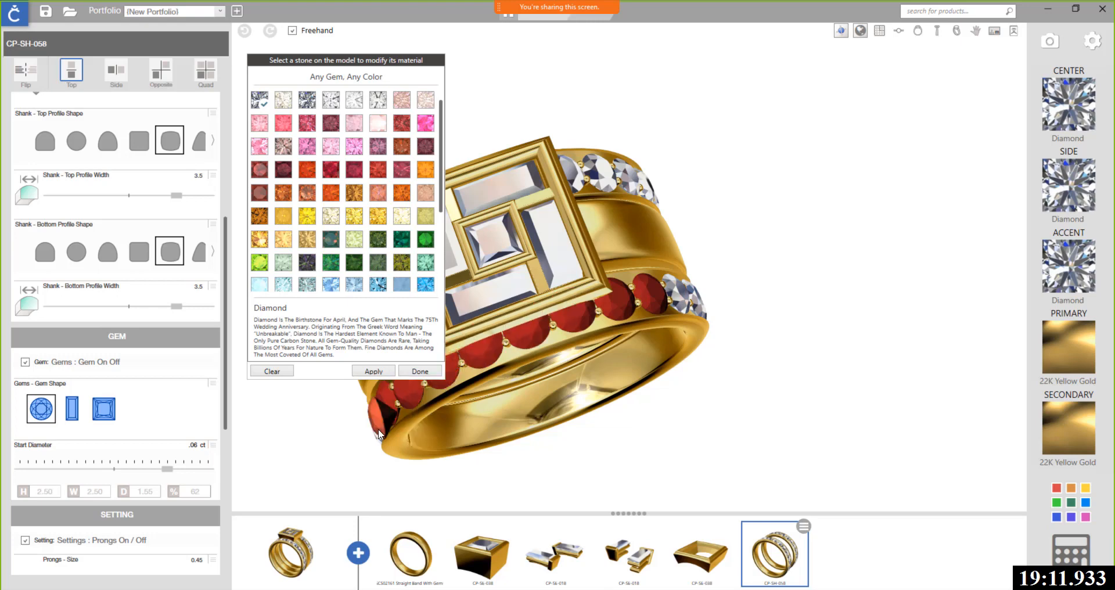
left_click(378, 429)
left_click(702, 307)
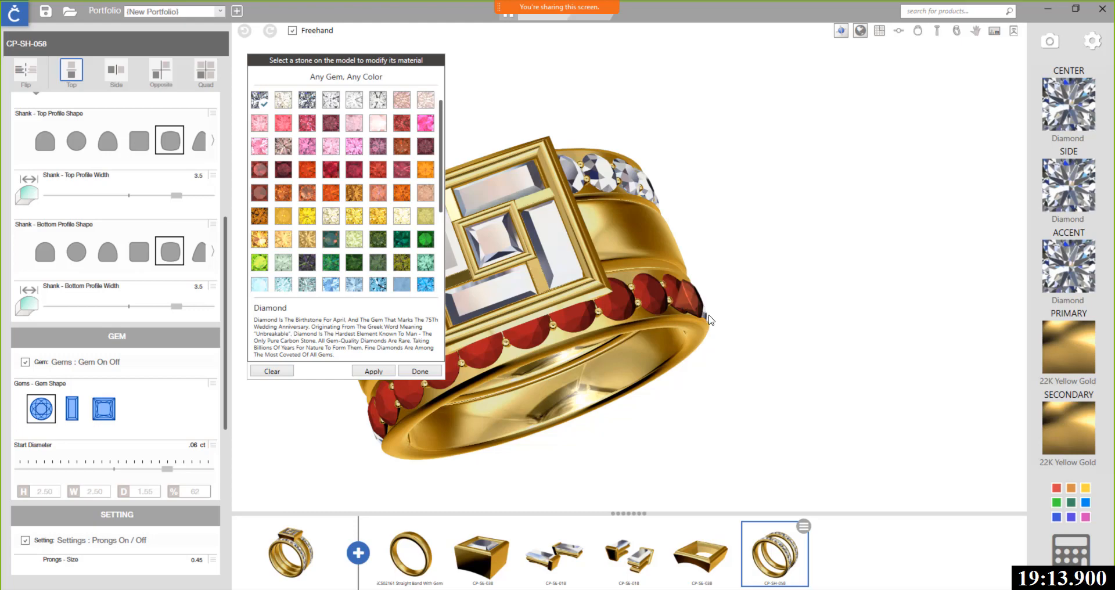
Step: Extend the stone selection on the same band down its side and around toward the underside
right_click_drag(691, 314, 575, 163)
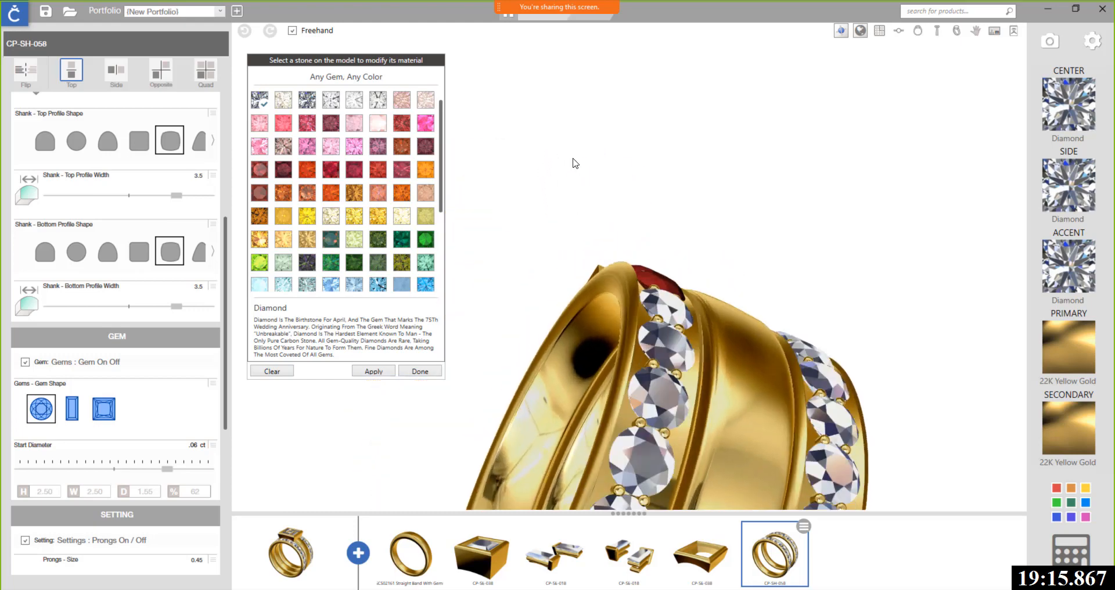
left_click(653, 332)
left_click(647, 399)
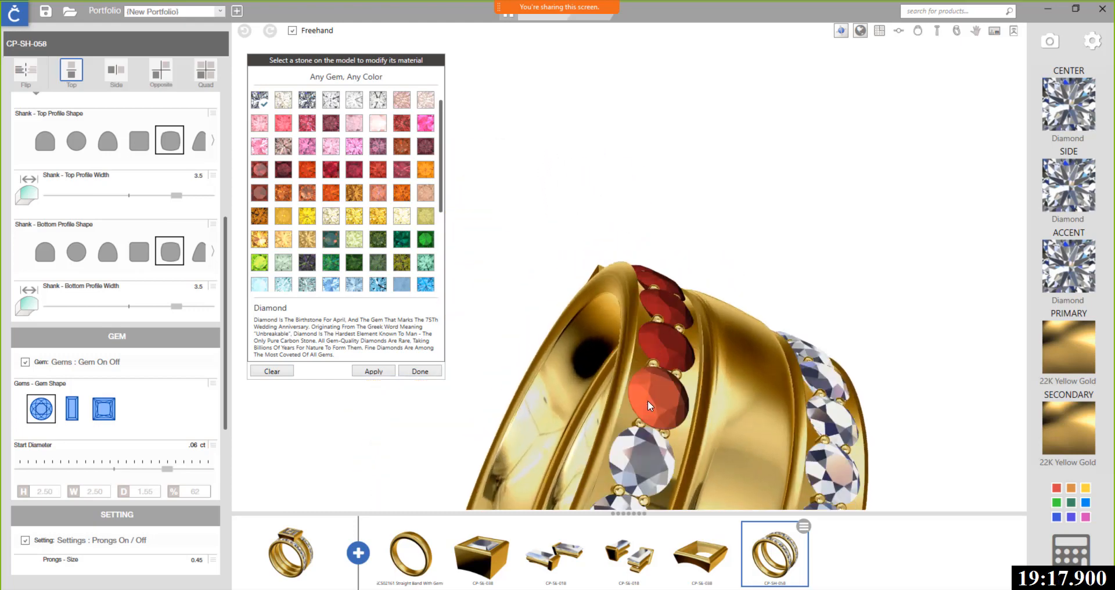
middle_click_drag(716, 415, 772, 186)
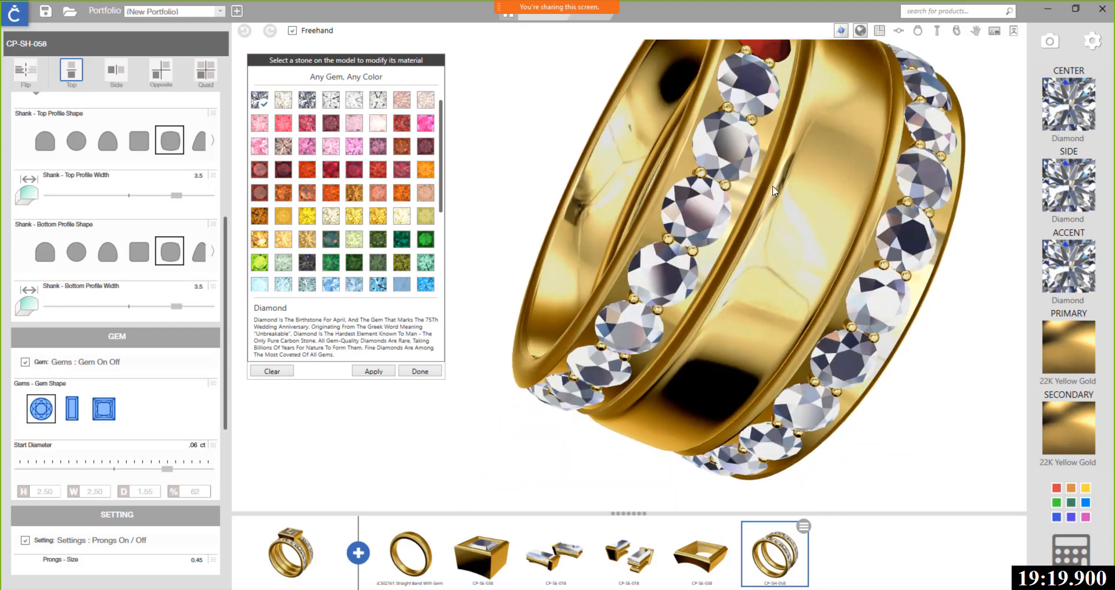
left_click(741, 148)
left_click(691, 215)
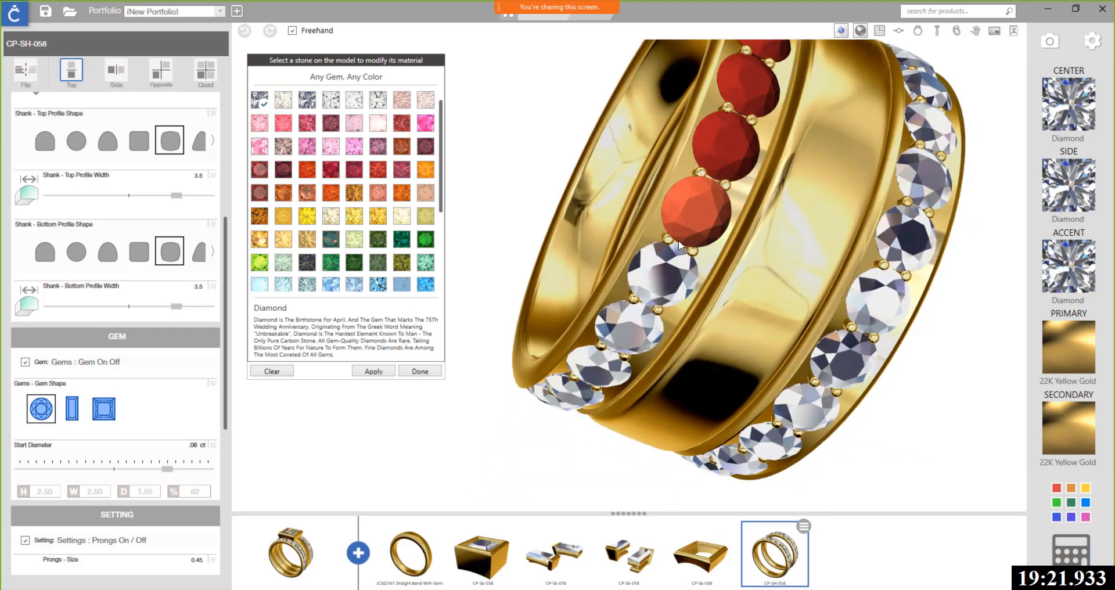
left_click(671, 267)
left_click(639, 335)
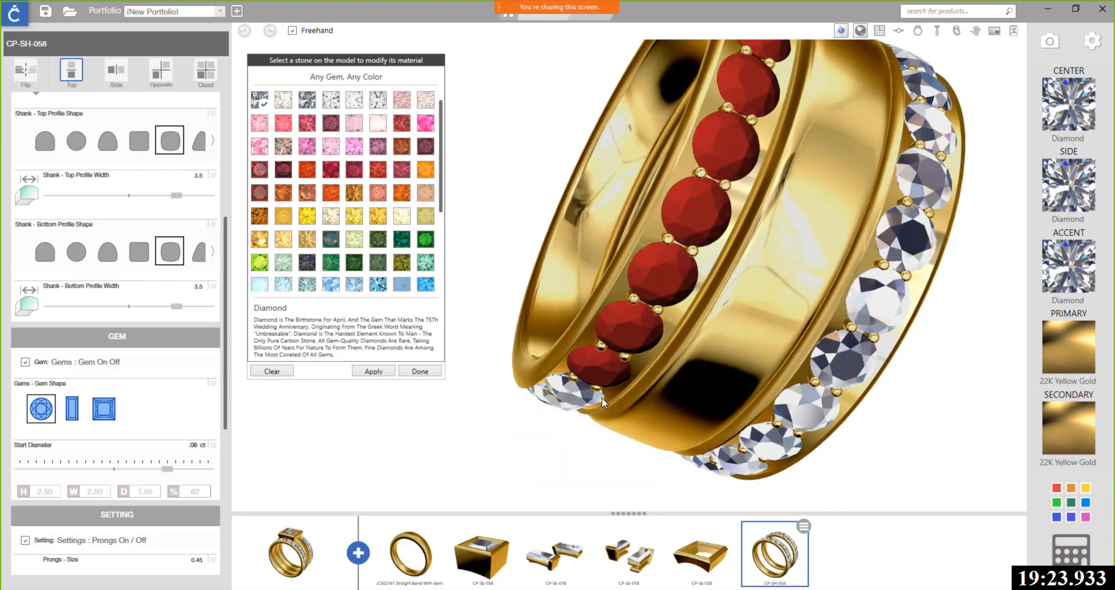
Step: Select the remaining unselected stones on the band's other side to complete the full row
right_click_drag(653, 399, 814, 426)
middle_click_drag(582, 262, 723, 351)
left_click(680, 276)
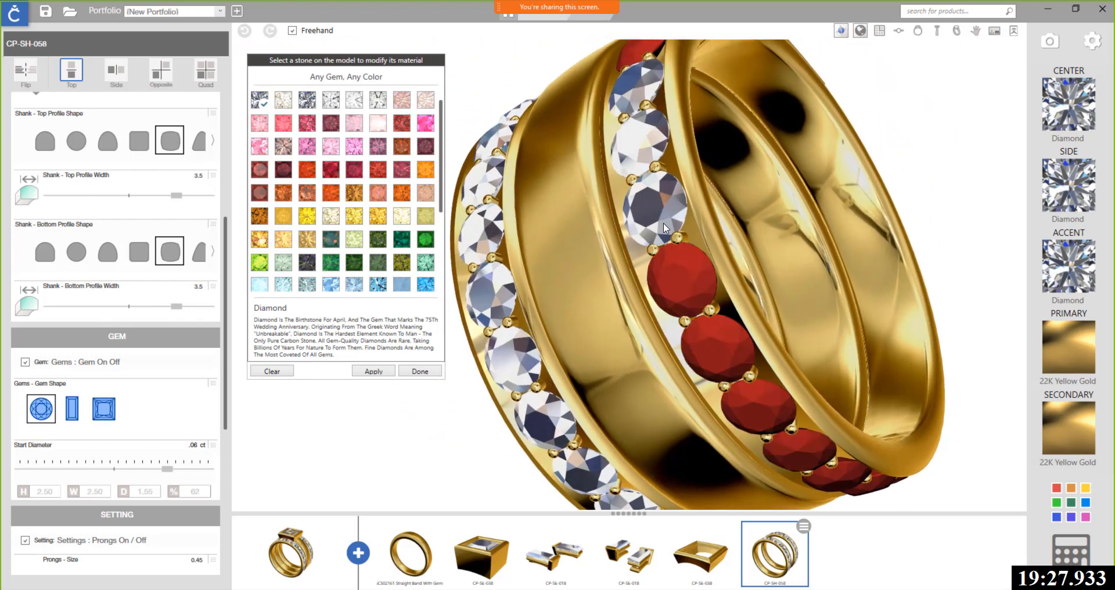
left_click(663, 221)
left_click(654, 155)
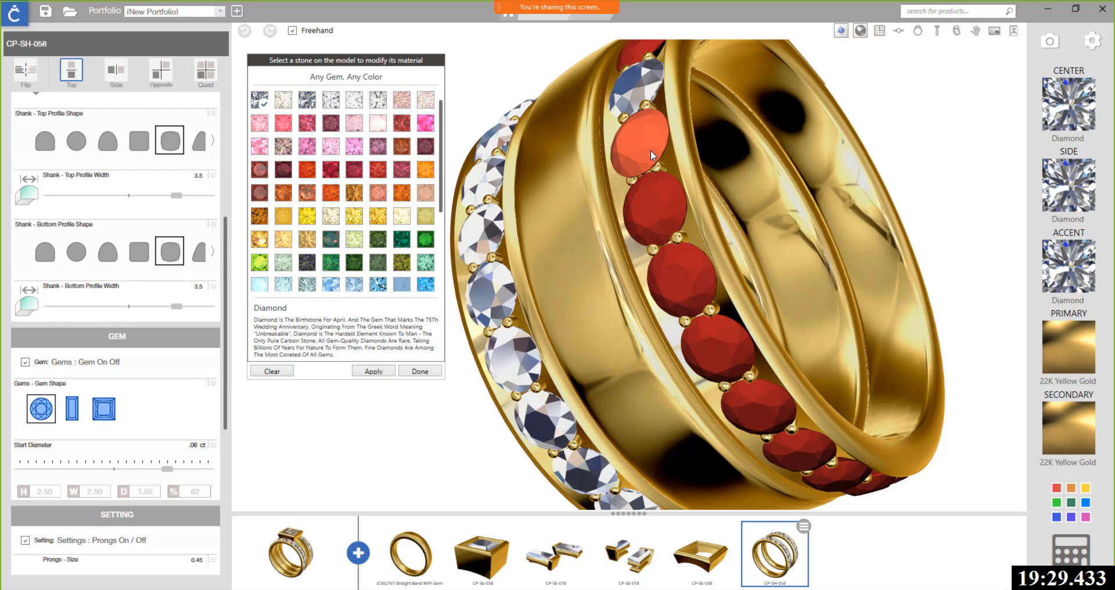
left_click(647, 89)
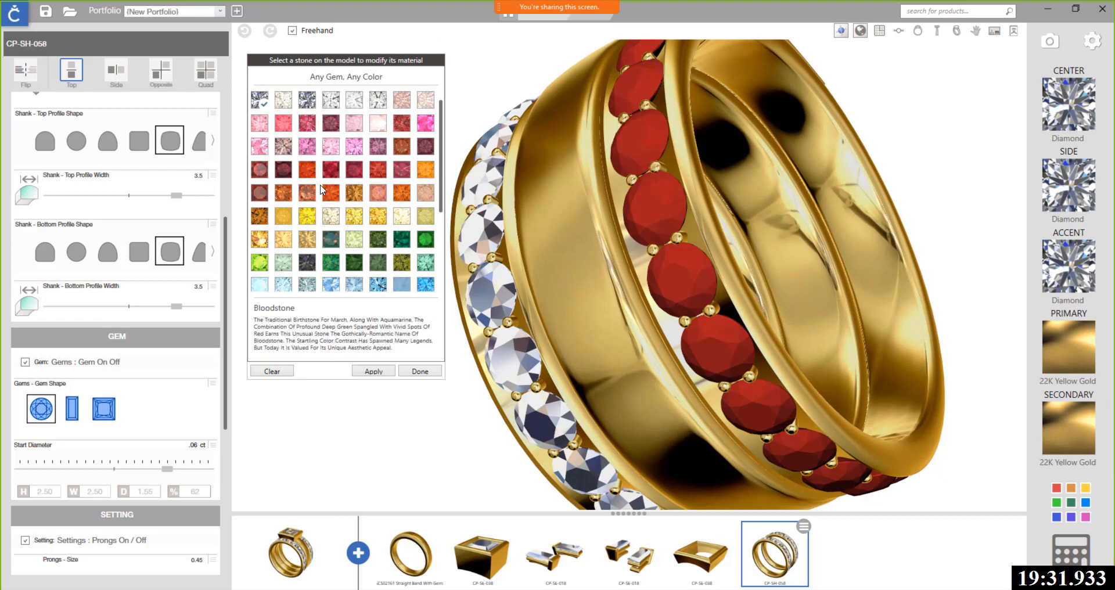
Step: Apply Sapphire Blue to the selected band stones, check the ring from above, and finish the gem color editing
scroll(332, 178, "down", 3)
scroll(333, 180, "down", 2)
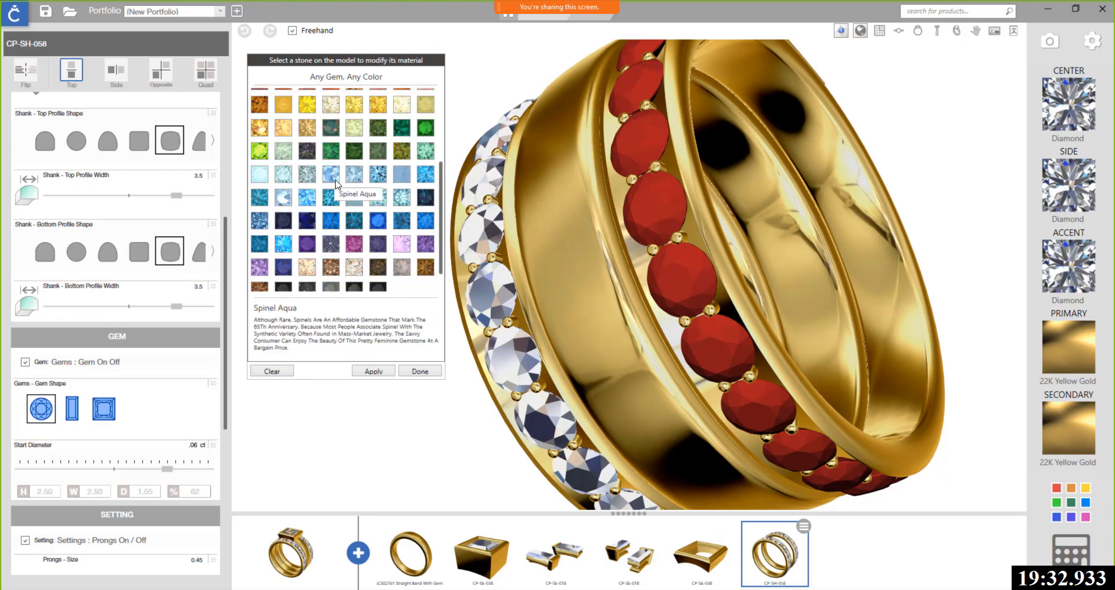
left_click(331, 210)
left_click(378, 371)
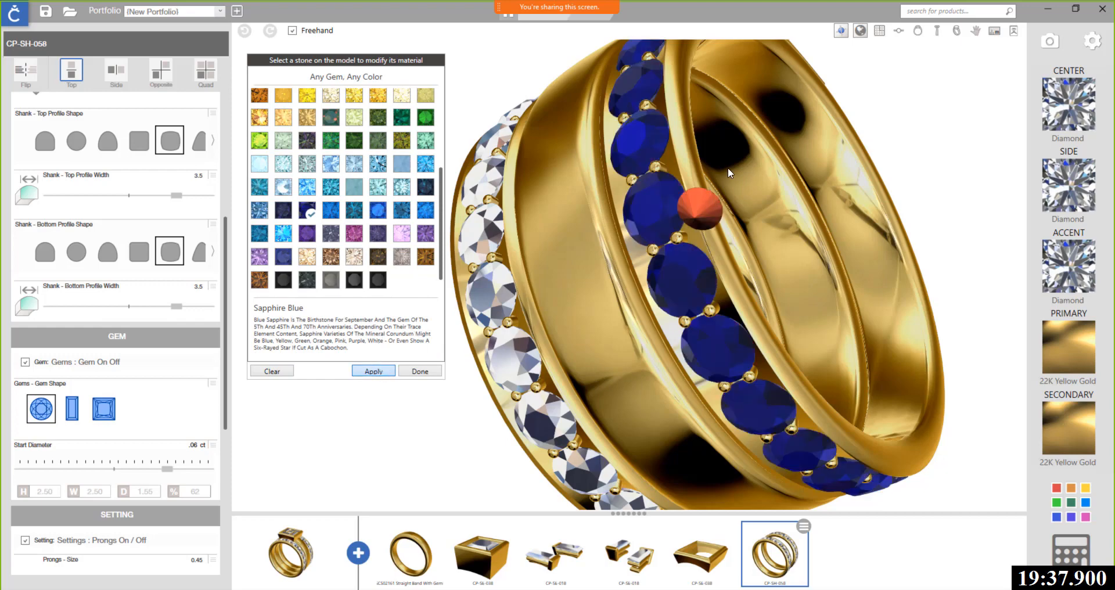
right_click_drag(729, 173, 704, 295)
scroll(706, 294, "down", 8)
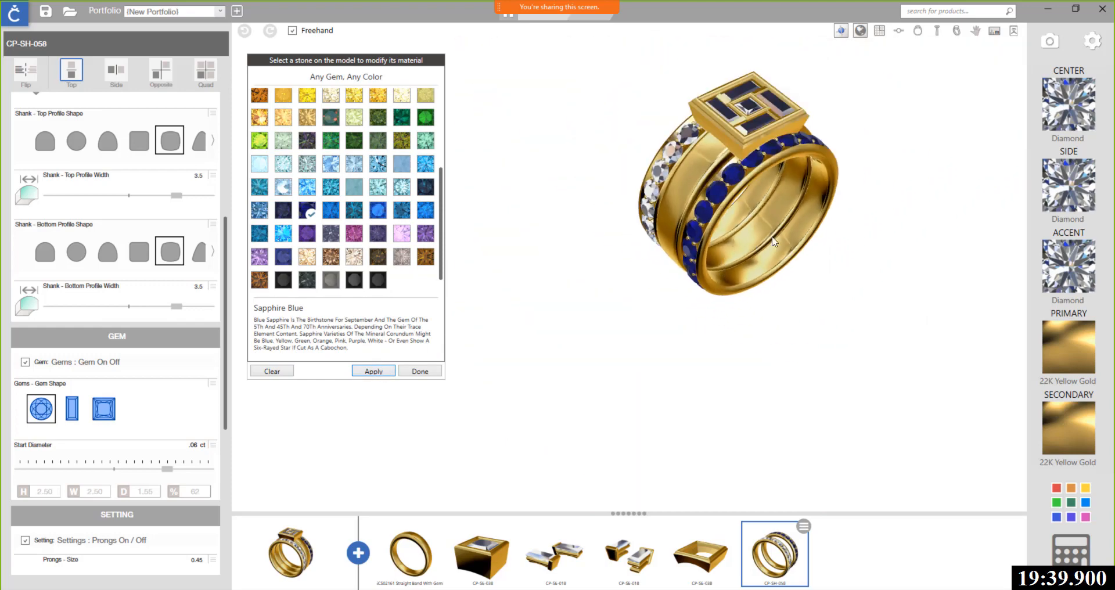
right_click_drag(758, 243, 709, 314)
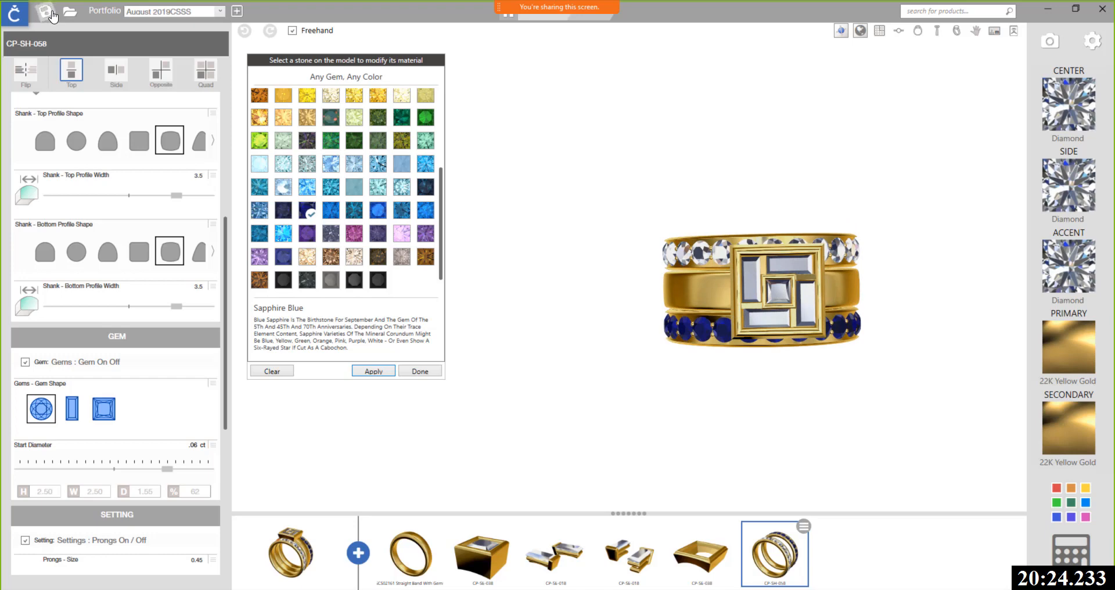
left_click(420, 371)
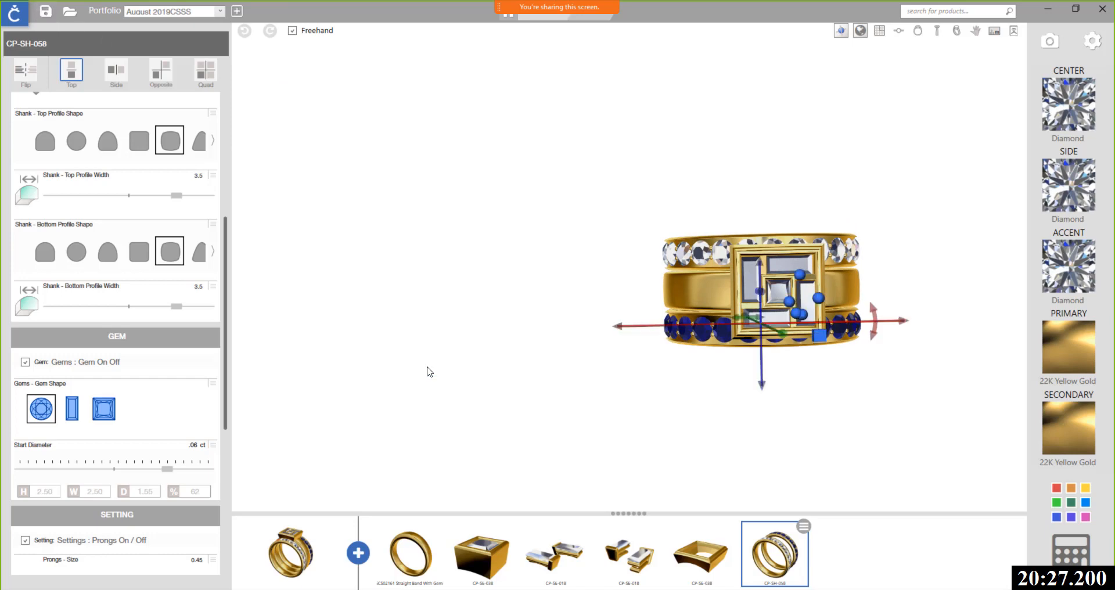
Step: Start a new session and switch to the slideshow to show the reference photo of the emerald-cut three-stone ring
left_click(14, 22)
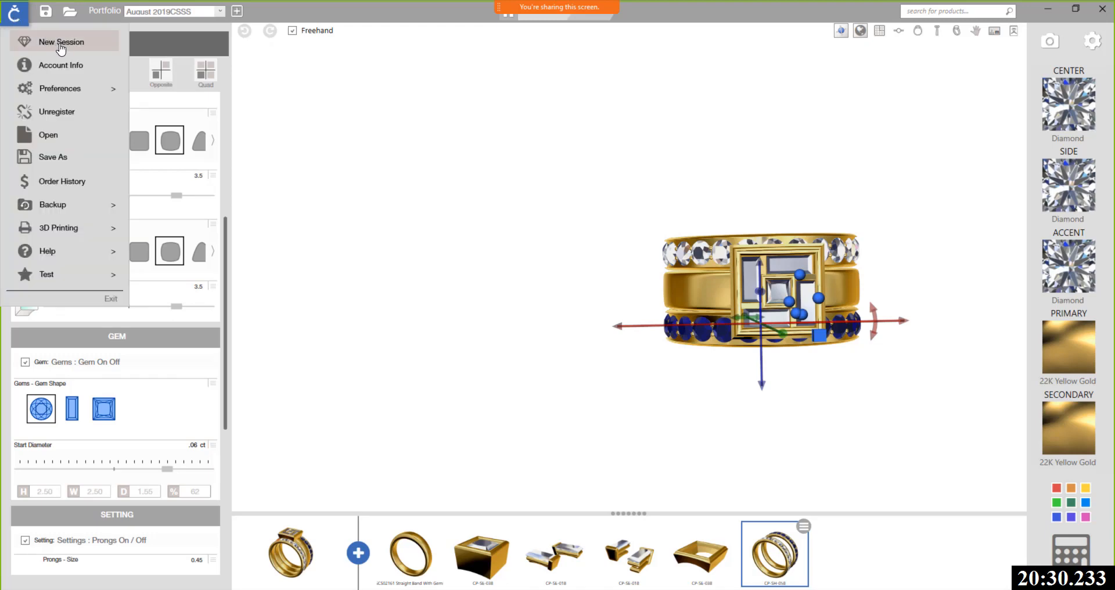
left_click(60, 45)
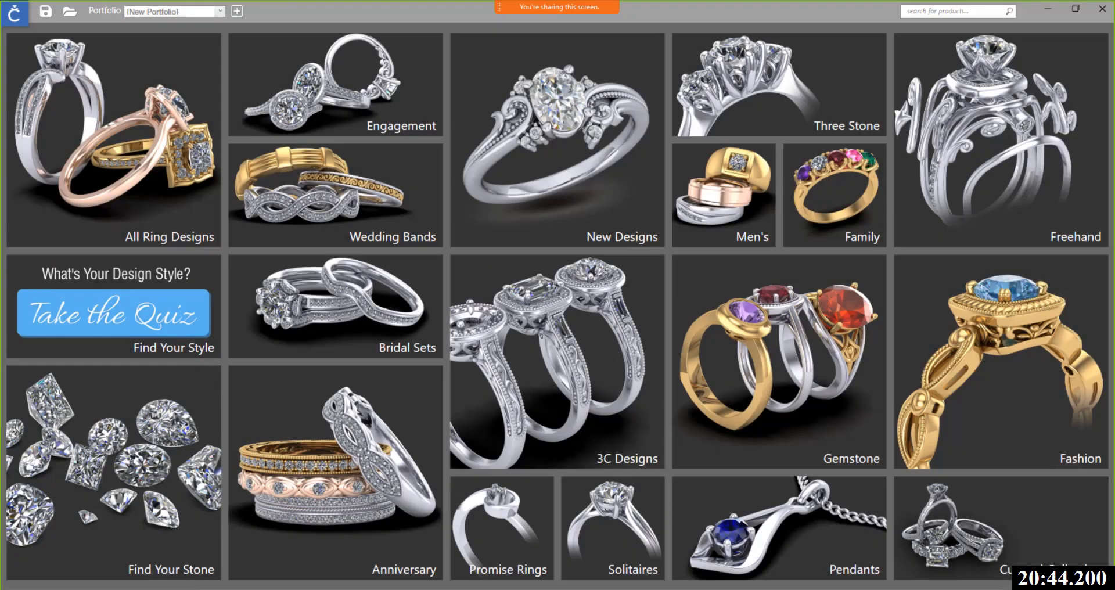
left_click(204, 579)
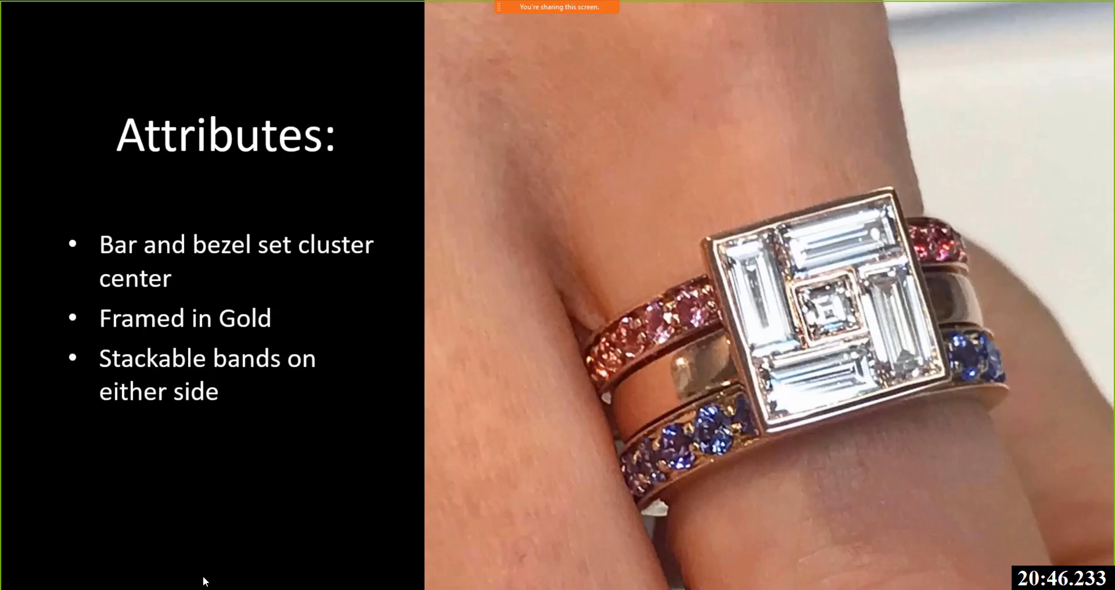
left_click(357, 490)
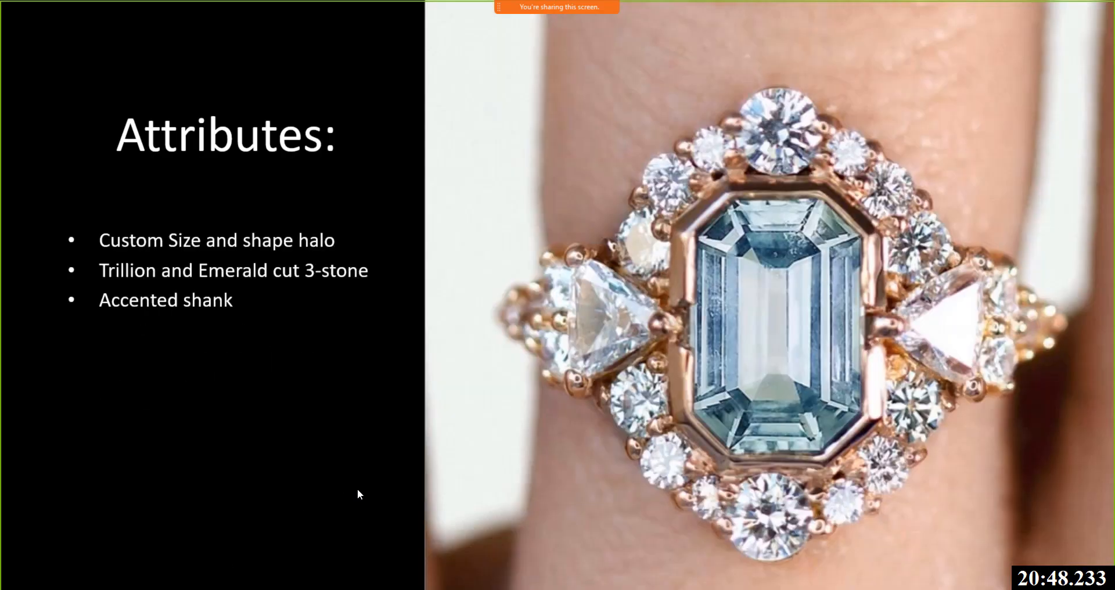
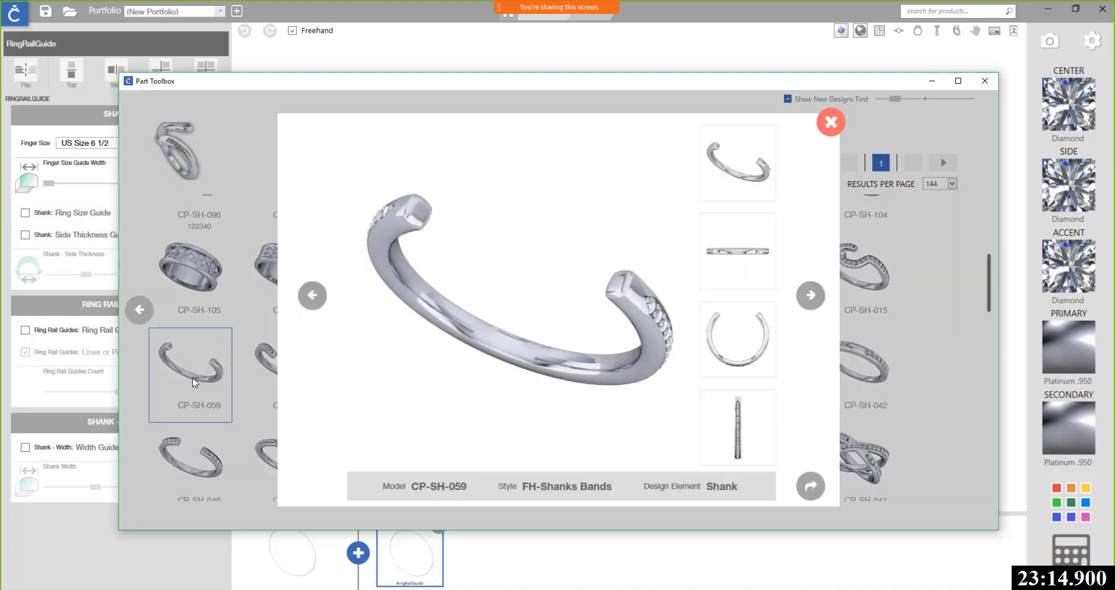
Step: Add the open gem-set shank CP-SH-059 to the new ring design
left_click(809, 485)
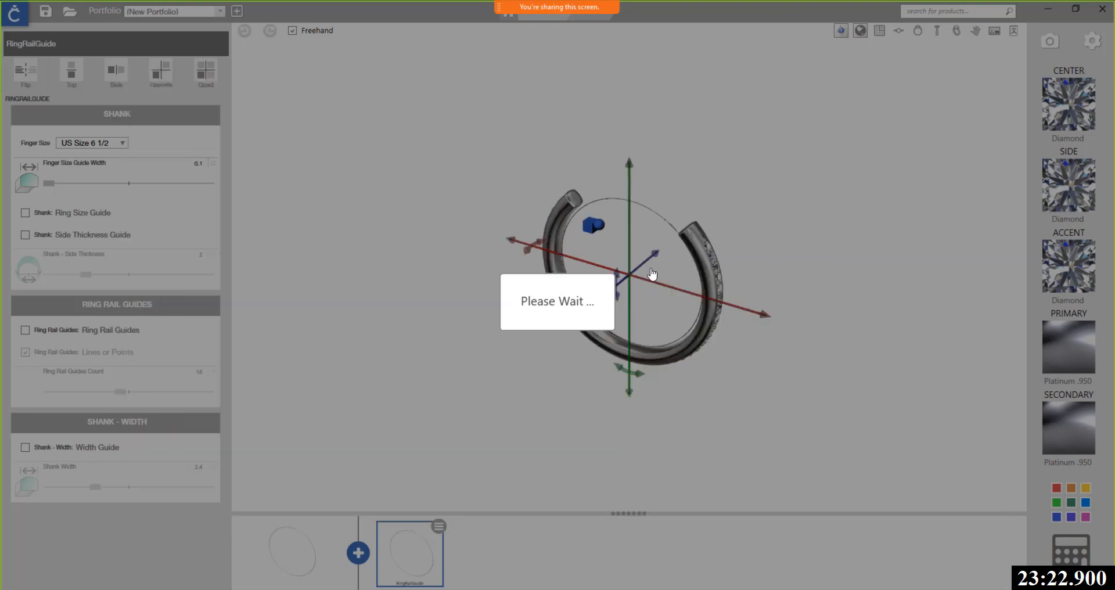
scroll(149, 478, "down", 5)
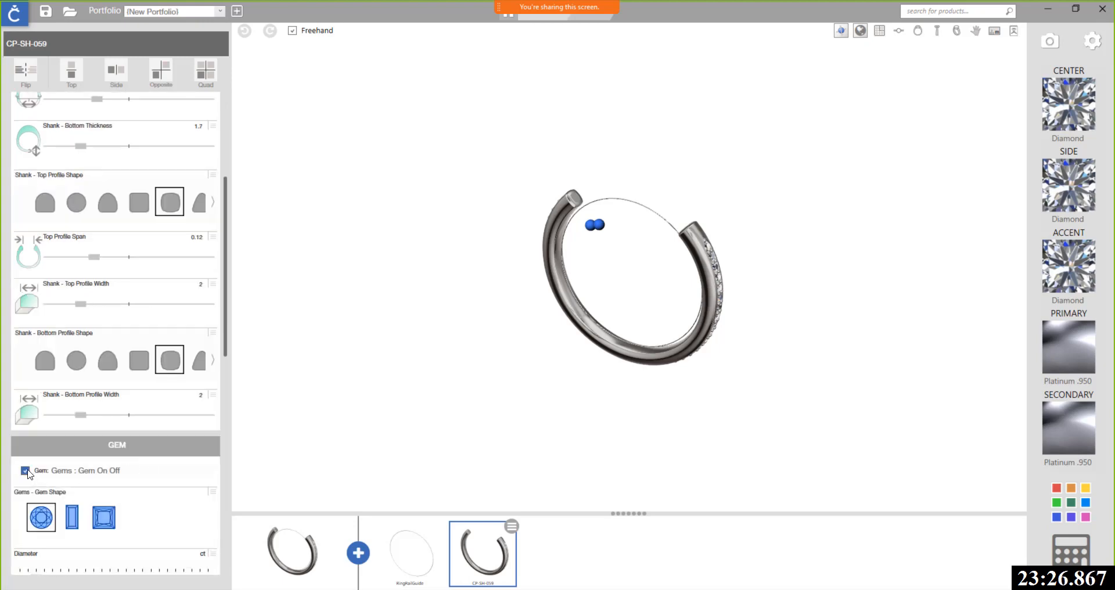
Step: Turn off the gems on the CP-SH-059 shank and set its finger size to US Size 6 1/2
left_click(25, 470)
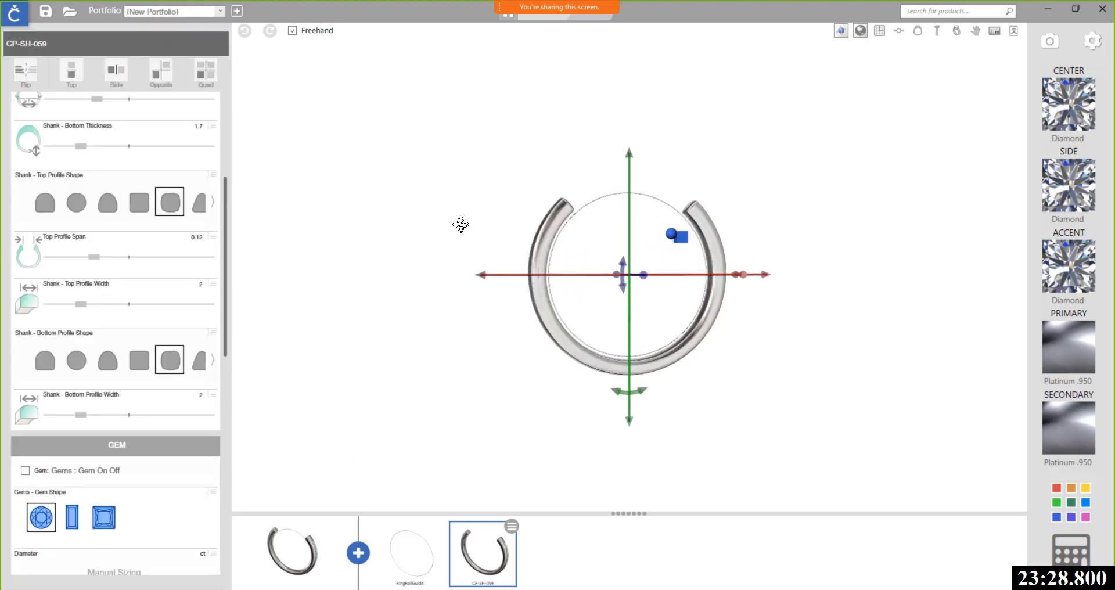
scroll(697, 203, "up", 3)
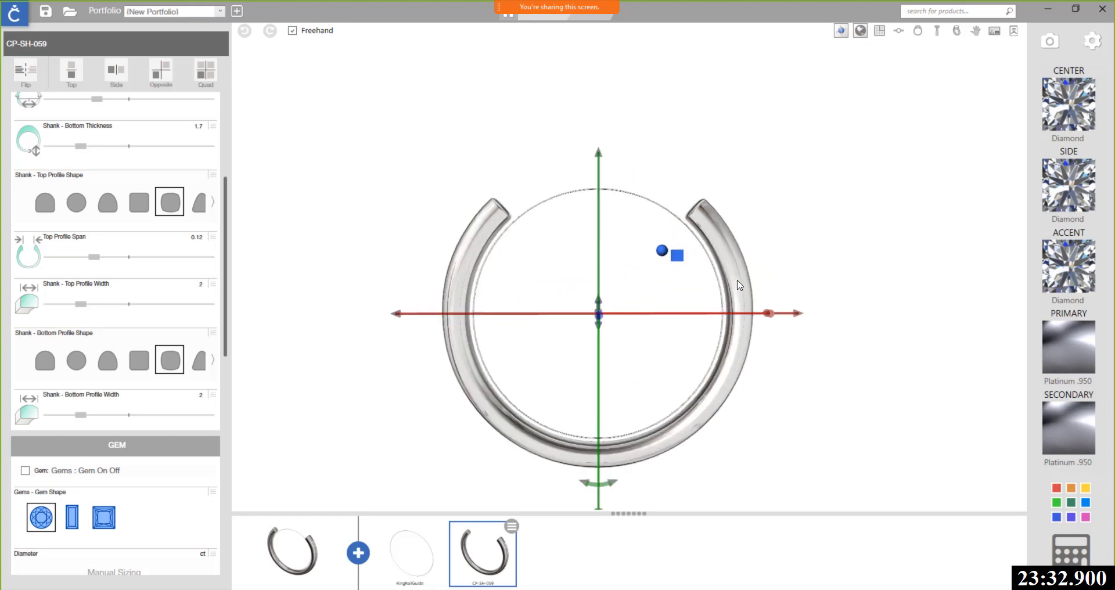
scroll(158, 219, "up", 4)
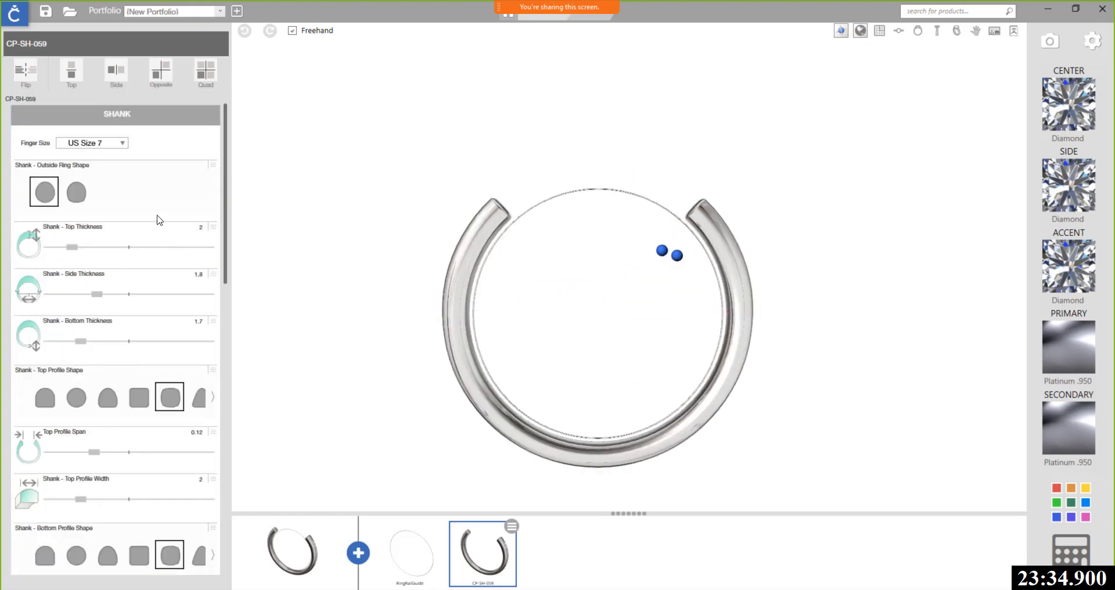
left_click(122, 144)
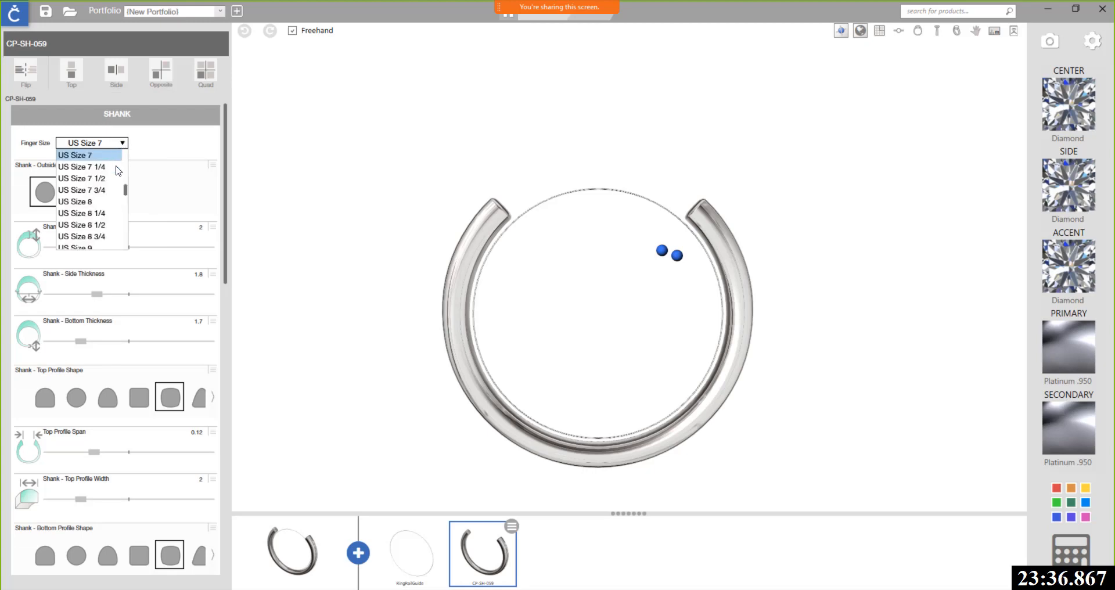
left_click_drag(127, 194, 126, 185)
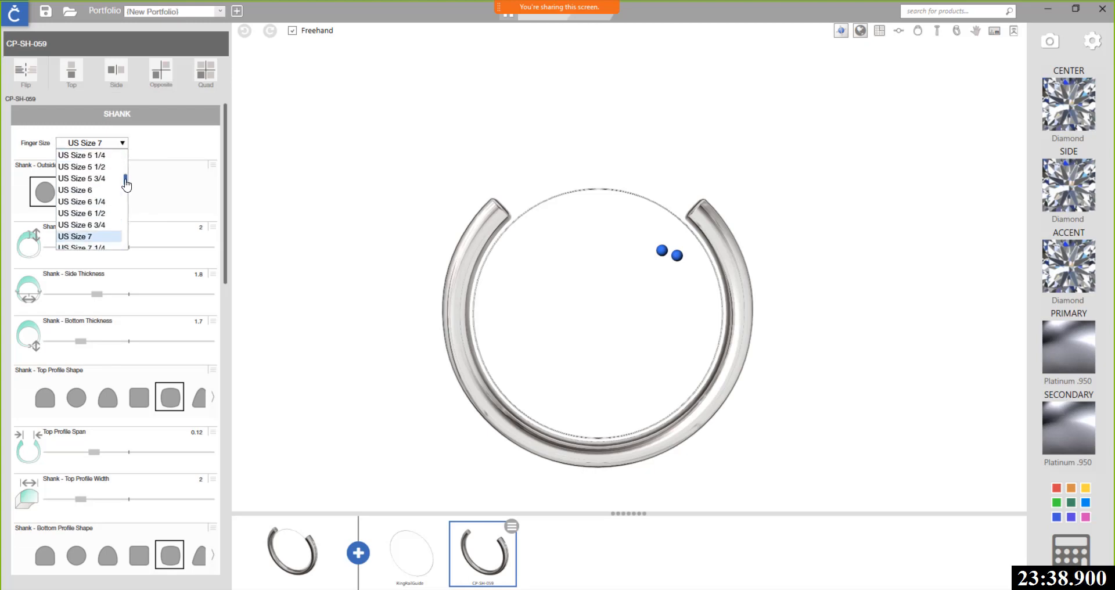
left_click(106, 214)
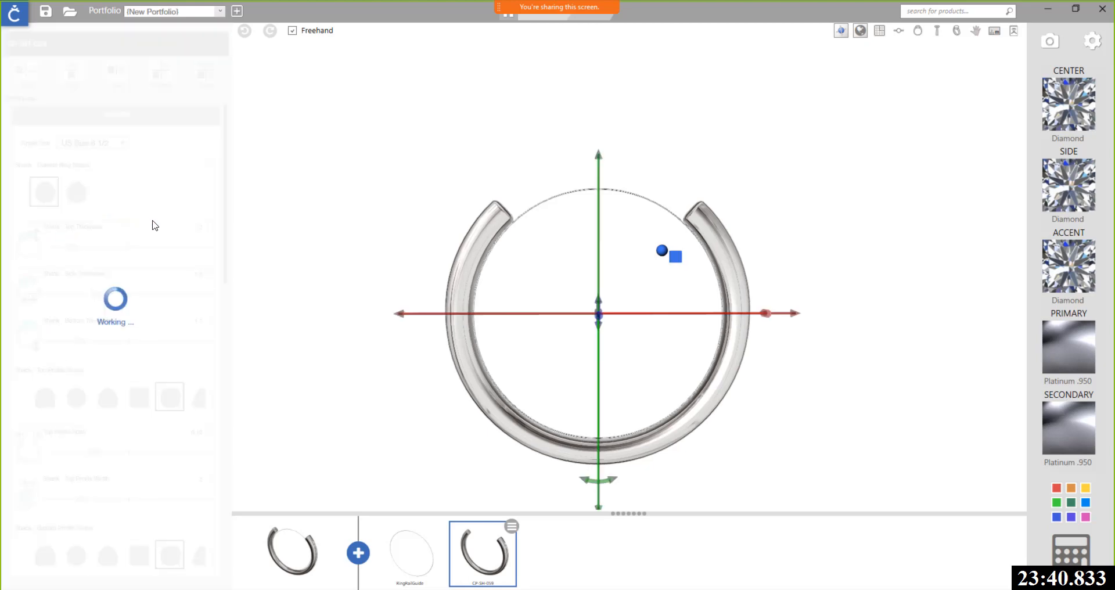
left_click_drag(619, 340, 667, 390)
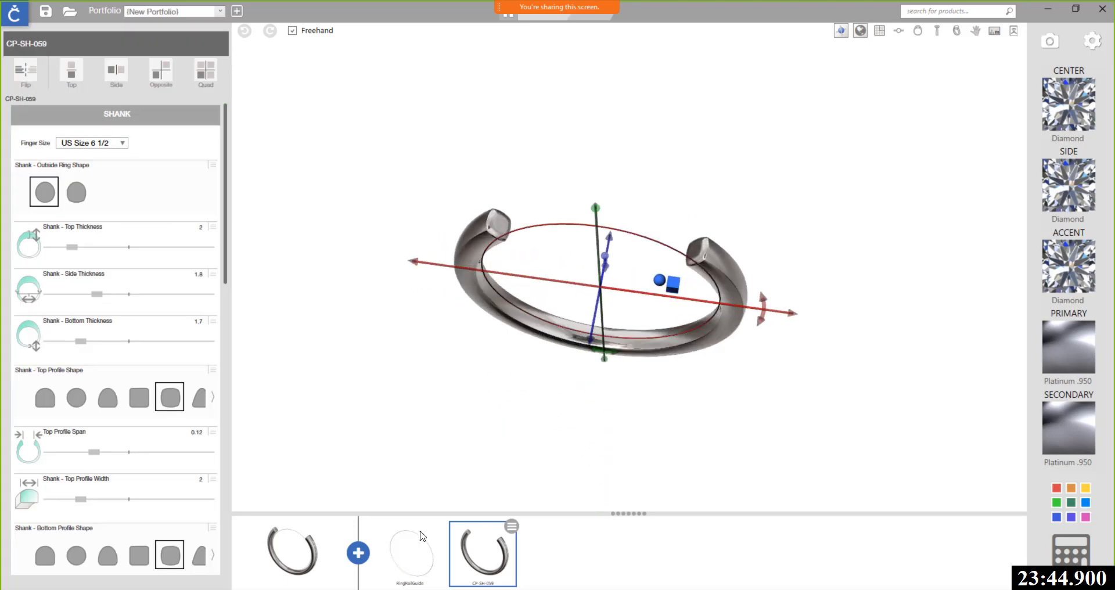
Step: Add the single-stone half-bezel setting CP-SE-072 with an emerald-cut center from the Settings parts
left_click(358, 553)
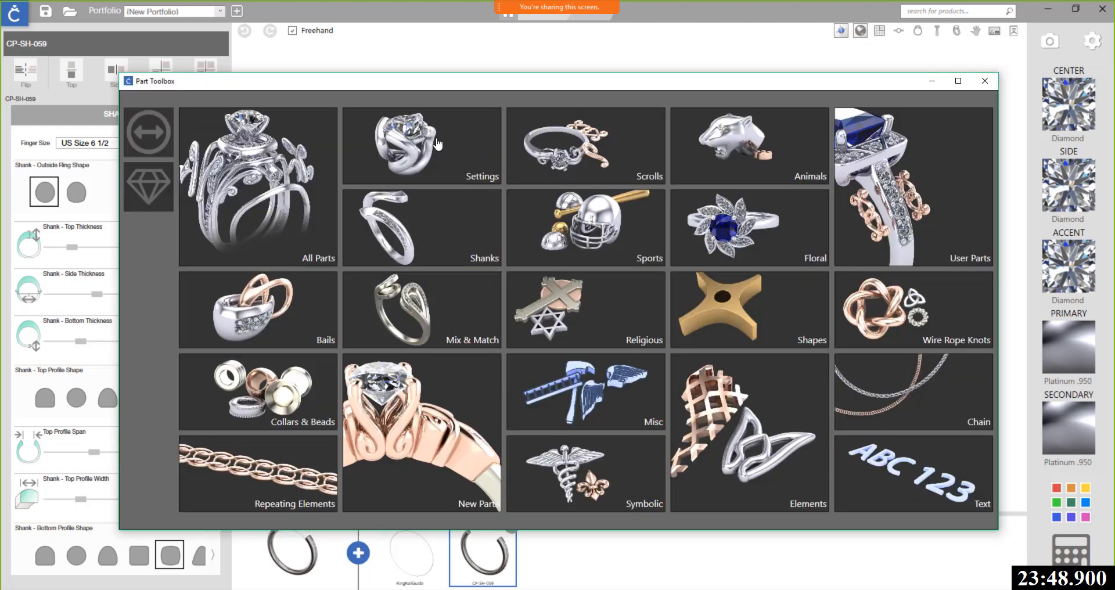
left_click(437, 143)
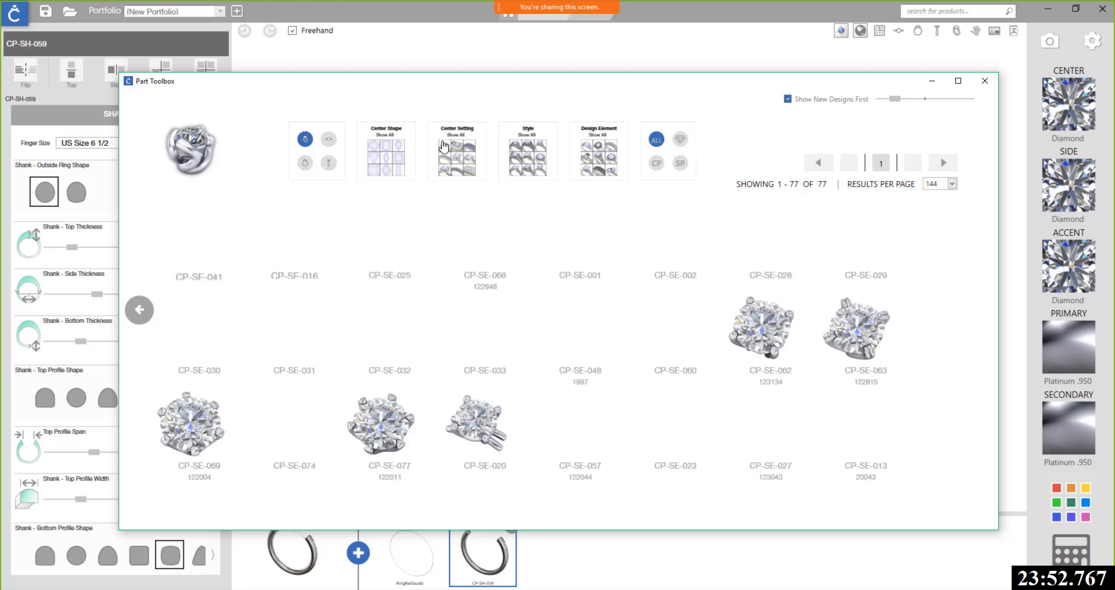
scroll(663, 347, "down", 3)
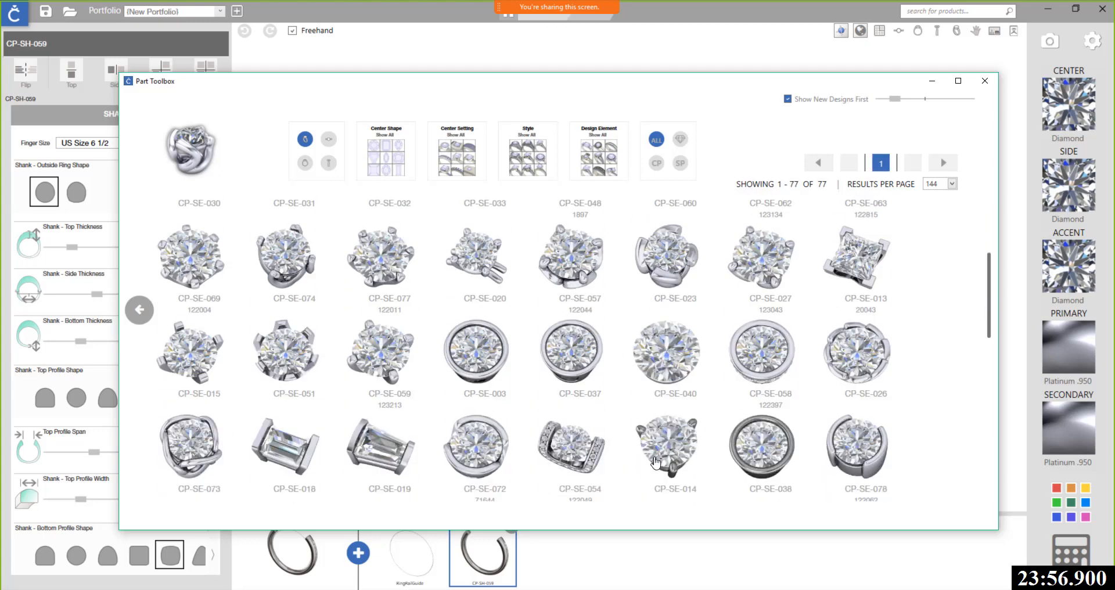
left_click(511, 468)
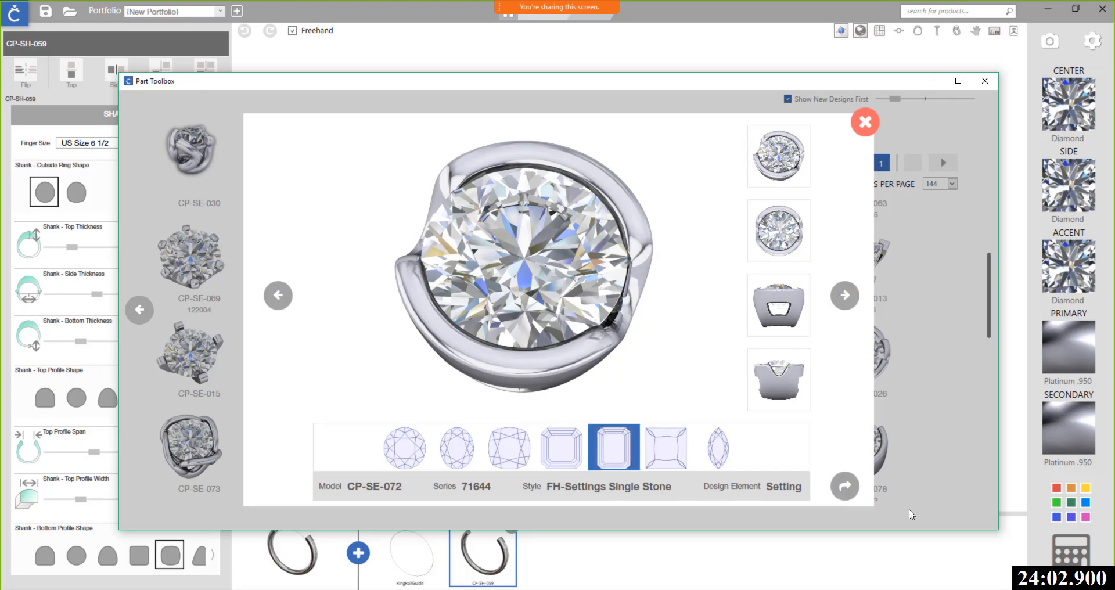
left_click(840, 493)
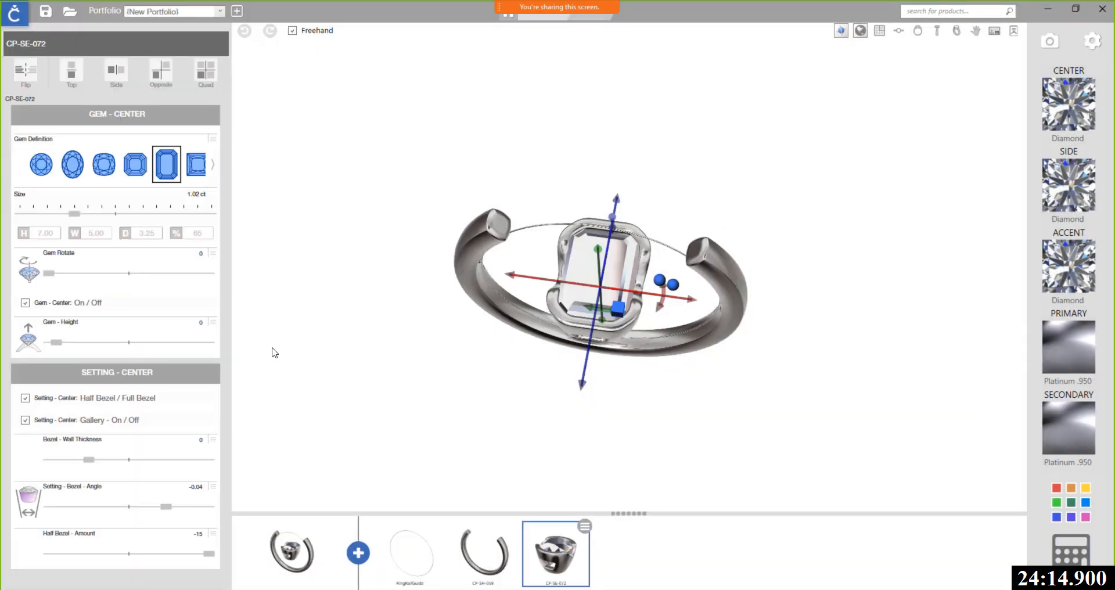
Step: Turn off the center setting's gallery and raise the setting until its base rests on the top of the ring rail
right_click_drag(646, 369, 653, 268)
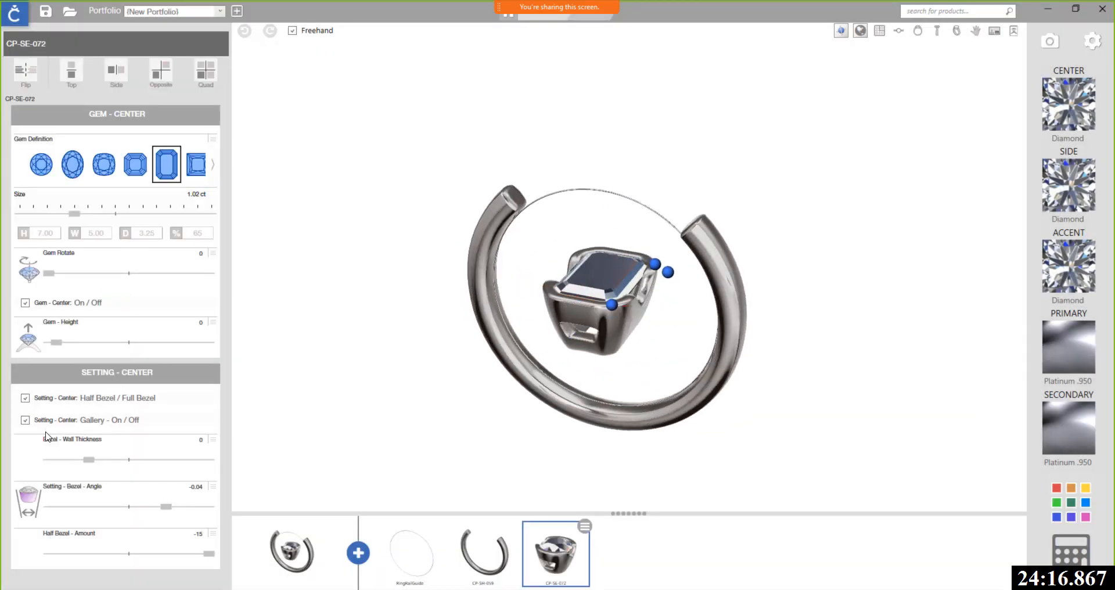
left_click(26, 422)
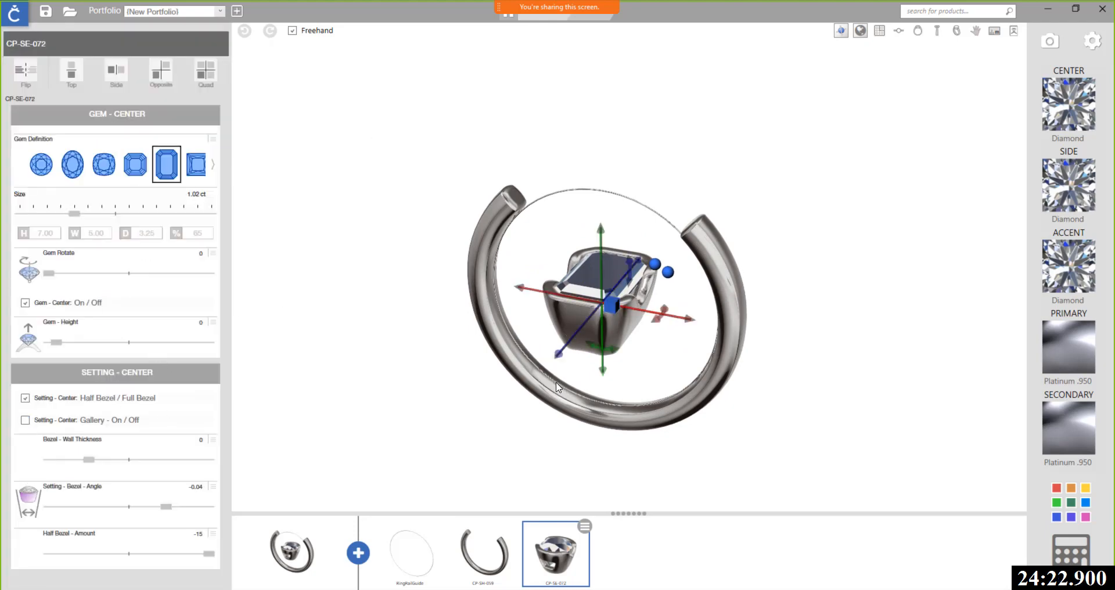
right_click_drag(588, 399, 654, 376)
left_click_drag(600, 392, 604, 238)
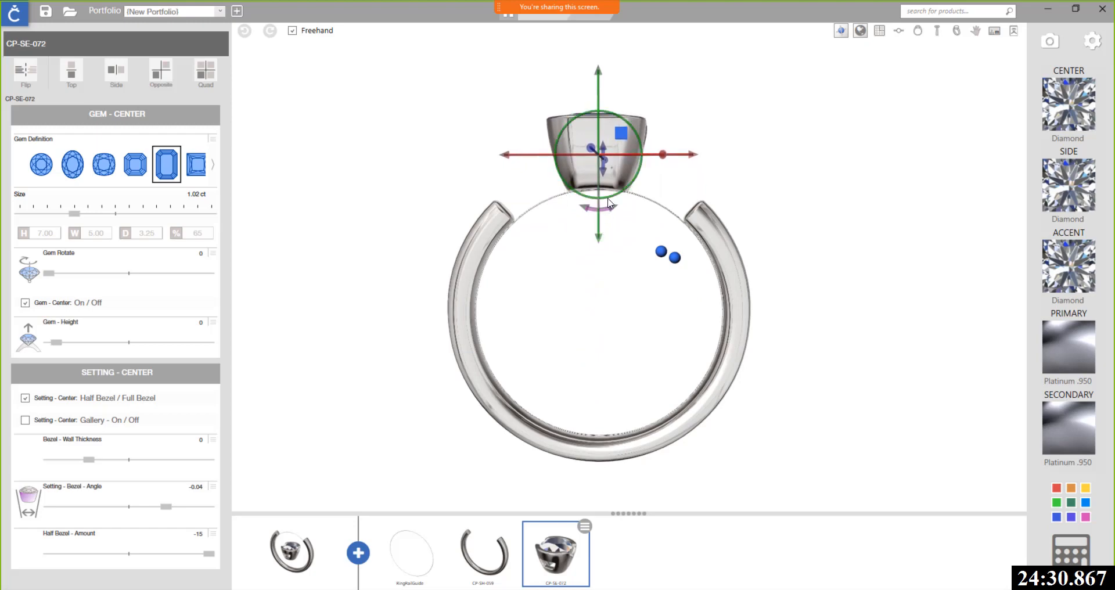
Step: Expand the control range of the setting's Half Bezel Amount and set it to -6.1
left_click_drag(642, 204, 637, 363)
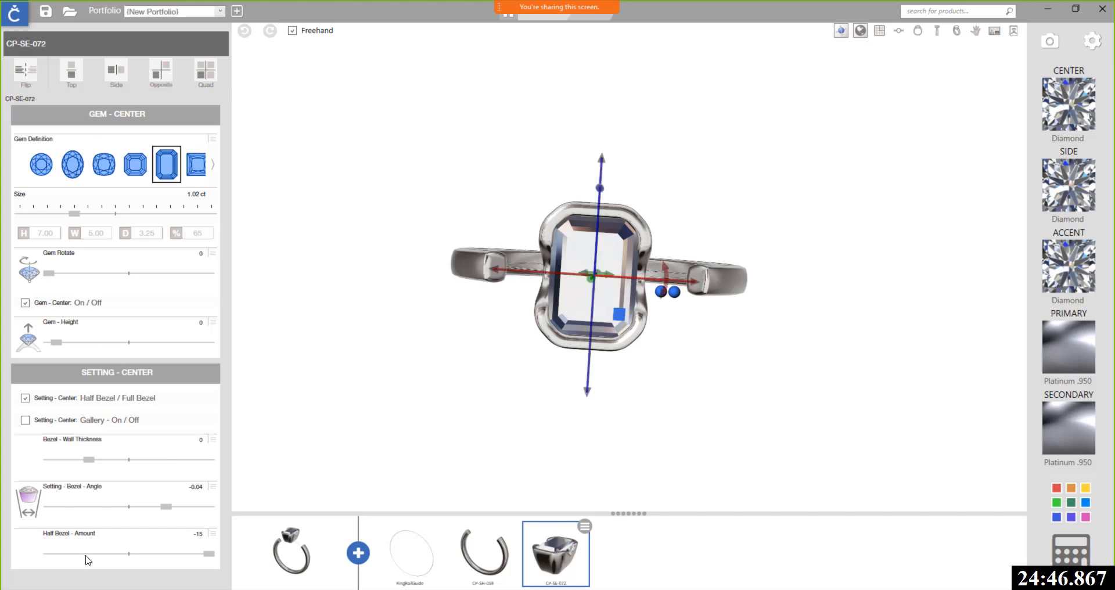
left_click(166, 374)
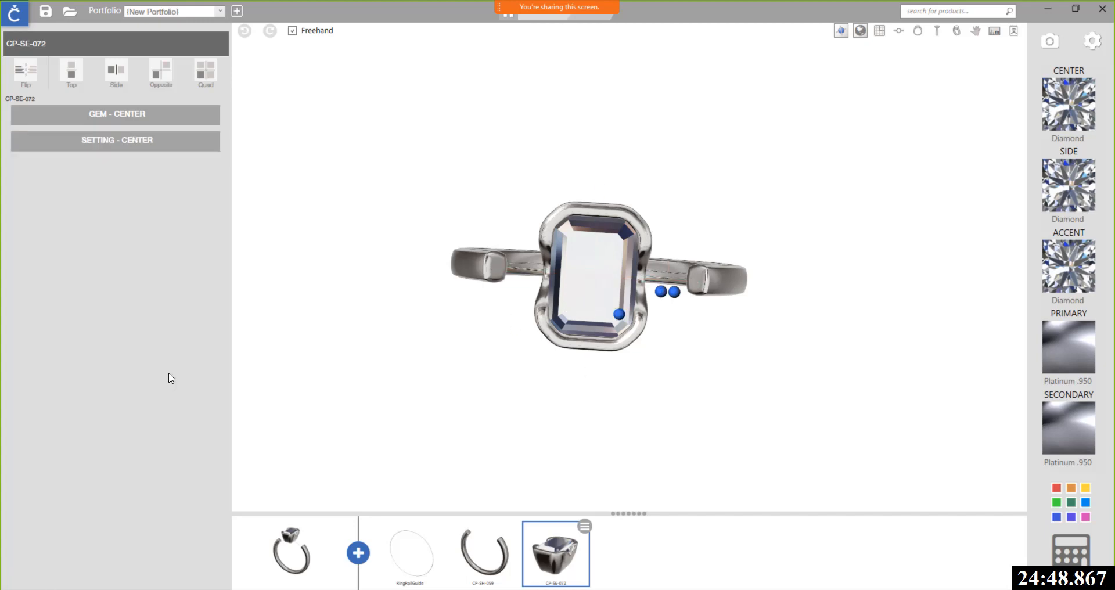
left_click(171, 137)
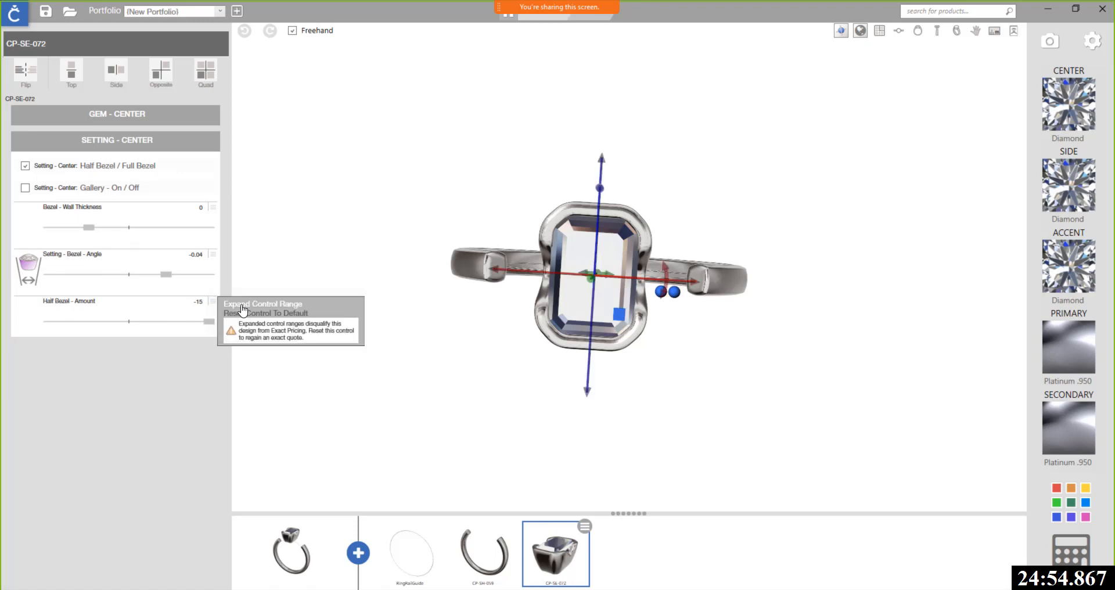
left_click(213, 306)
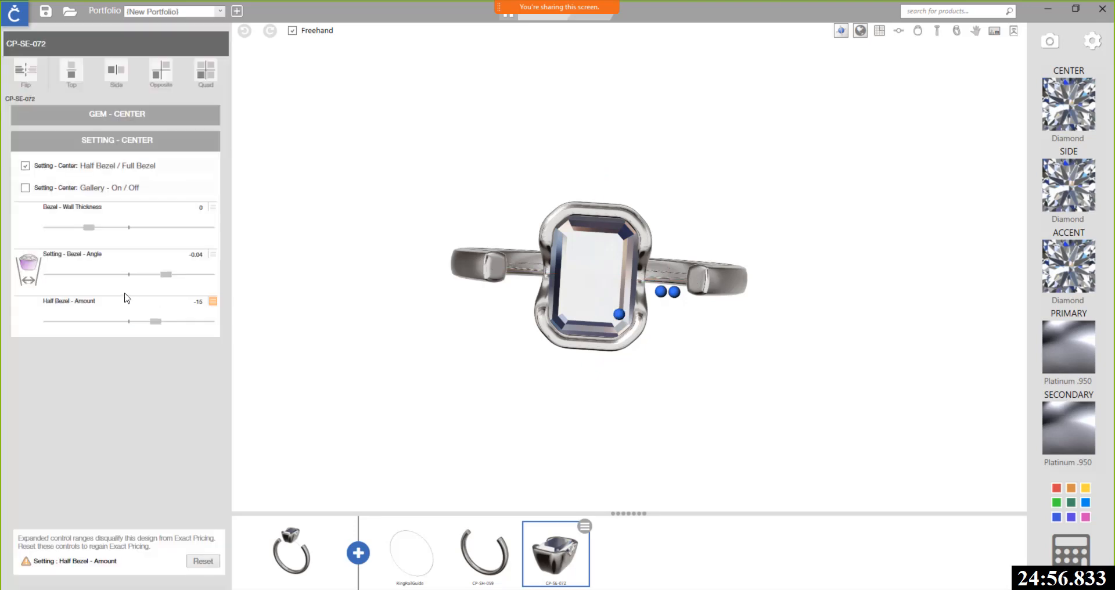
left_click_drag(157, 325, 183, 326)
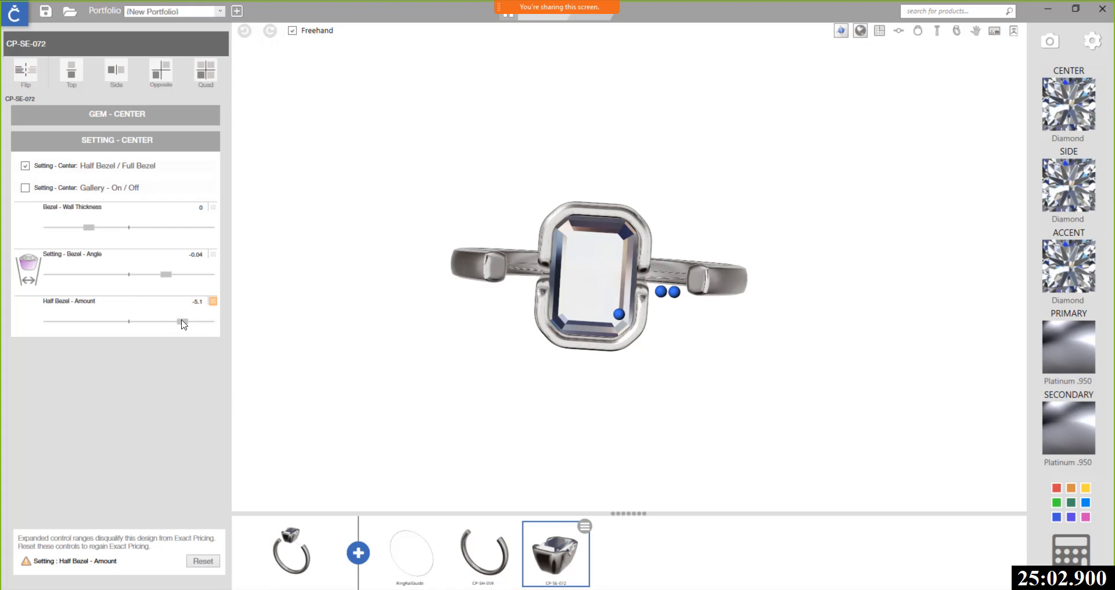
left_click_drag(182, 325, 178, 324)
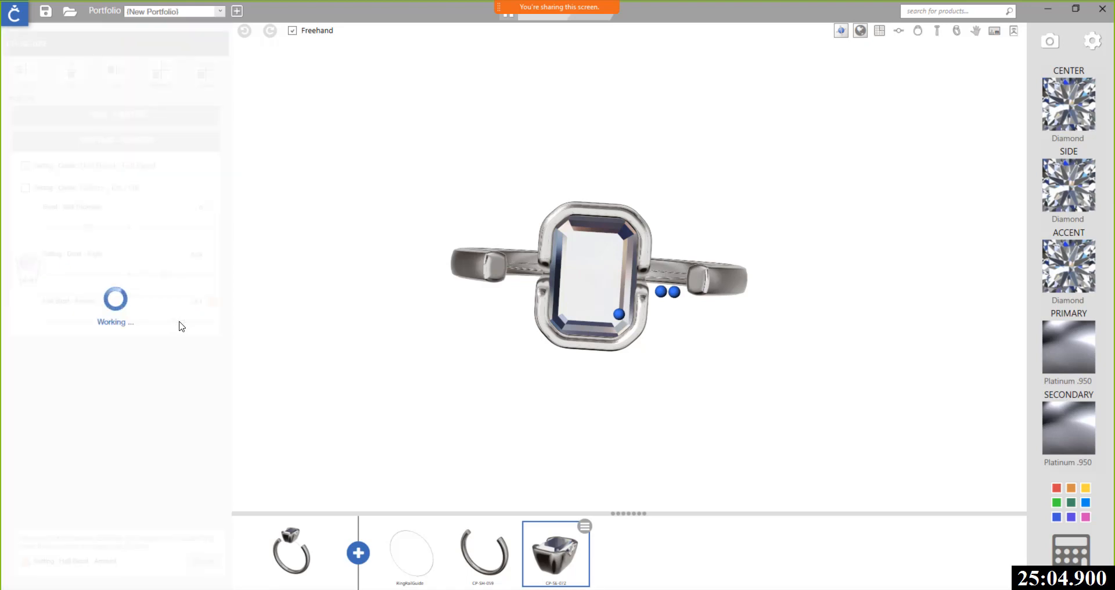
left_click(619, 318)
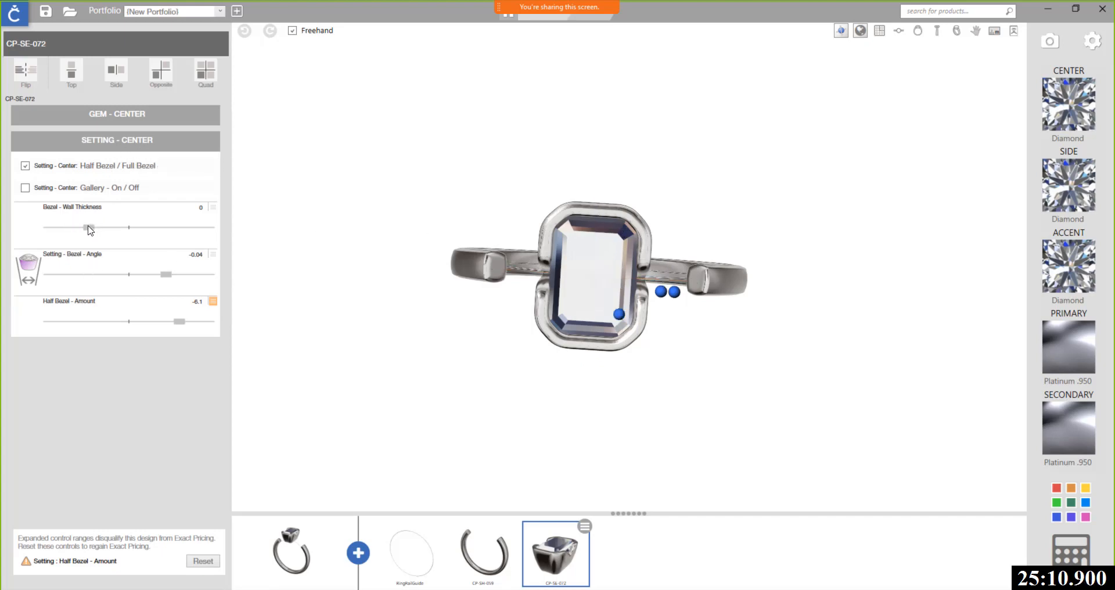
Step: Set the setting's bezel wall thickness to -0.09 and lower the center gem's height to -0.15
left_click_drag(89, 228, 67, 232)
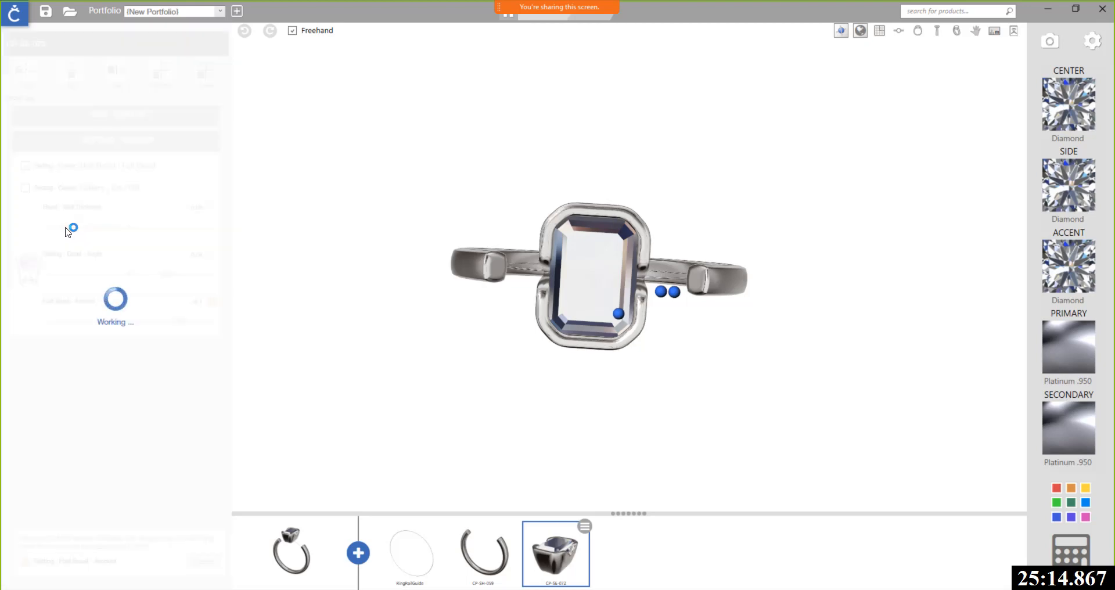
left_click_drag(65, 228, 54, 228)
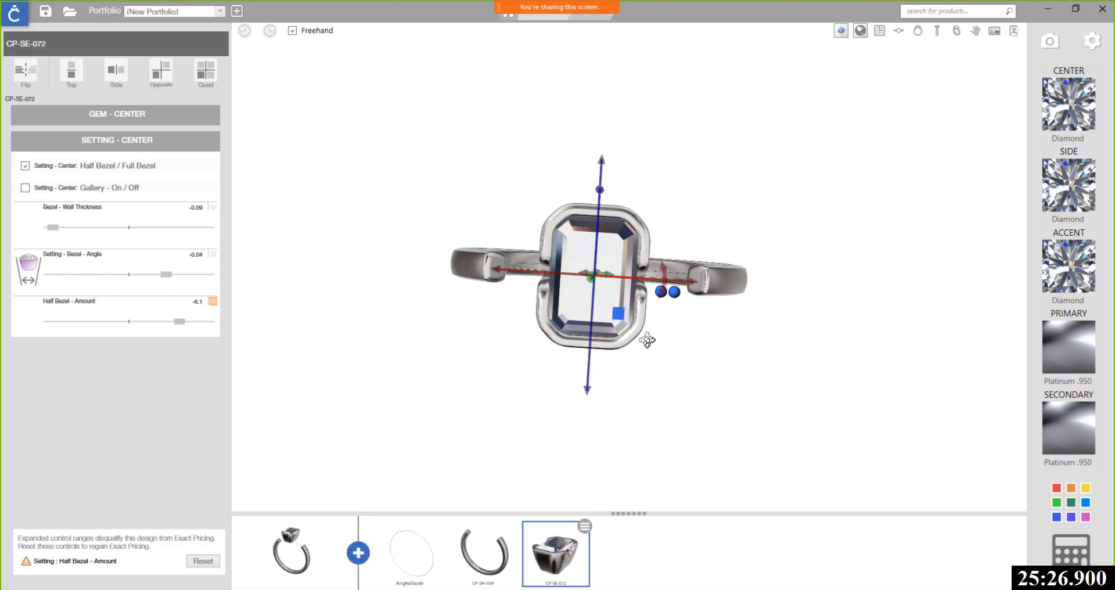
left_click_drag(650, 340, 326, 190)
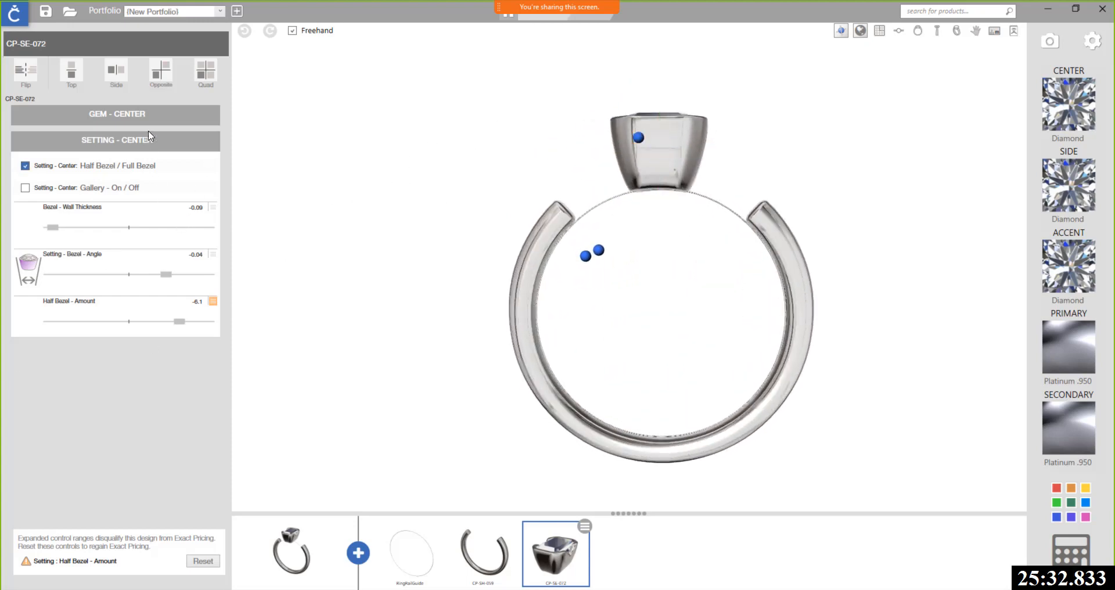
left_click(160, 119)
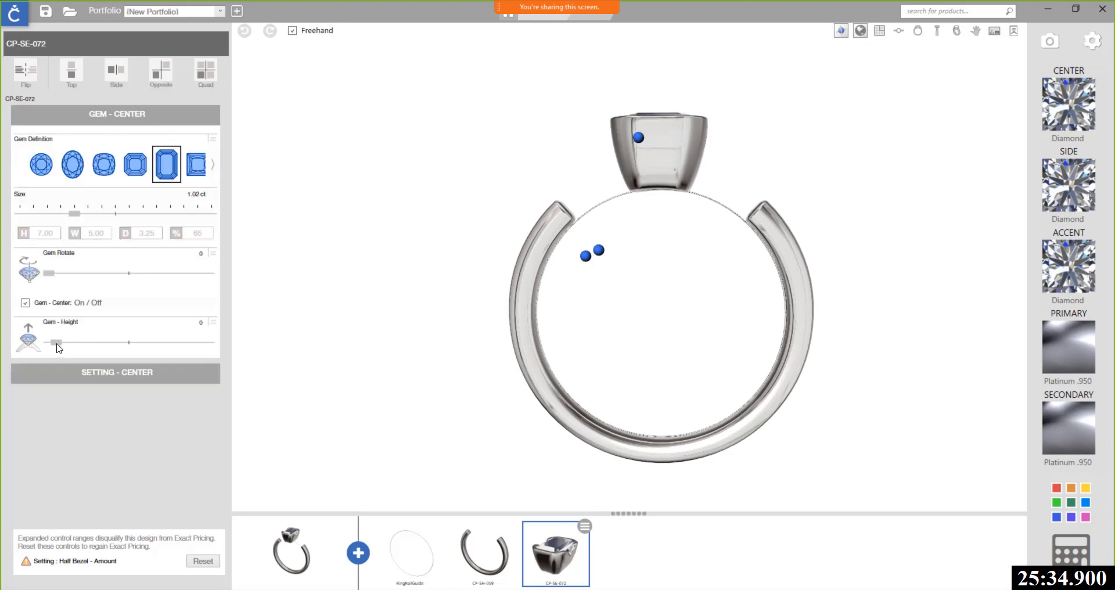
left_click_drag(57, 343, 22, 345)
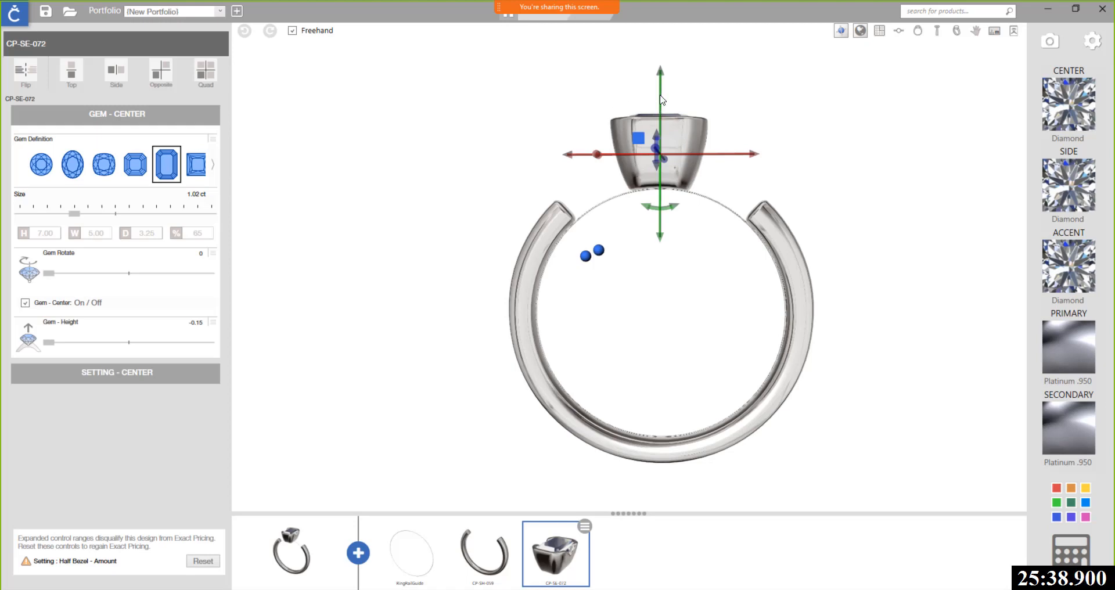
Step: Close the gap at the top of the CP-SH-059 shank by setting its Top Profile Span to 0.04
left_click(917, 32)
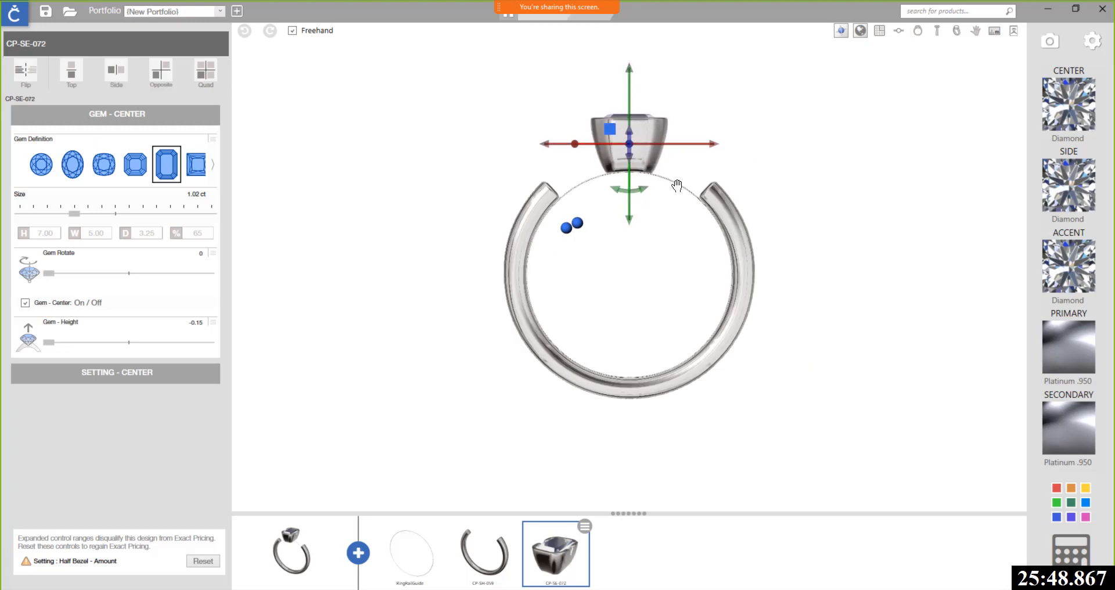
right_click_drag(677, 185, 648, 289, "shift")
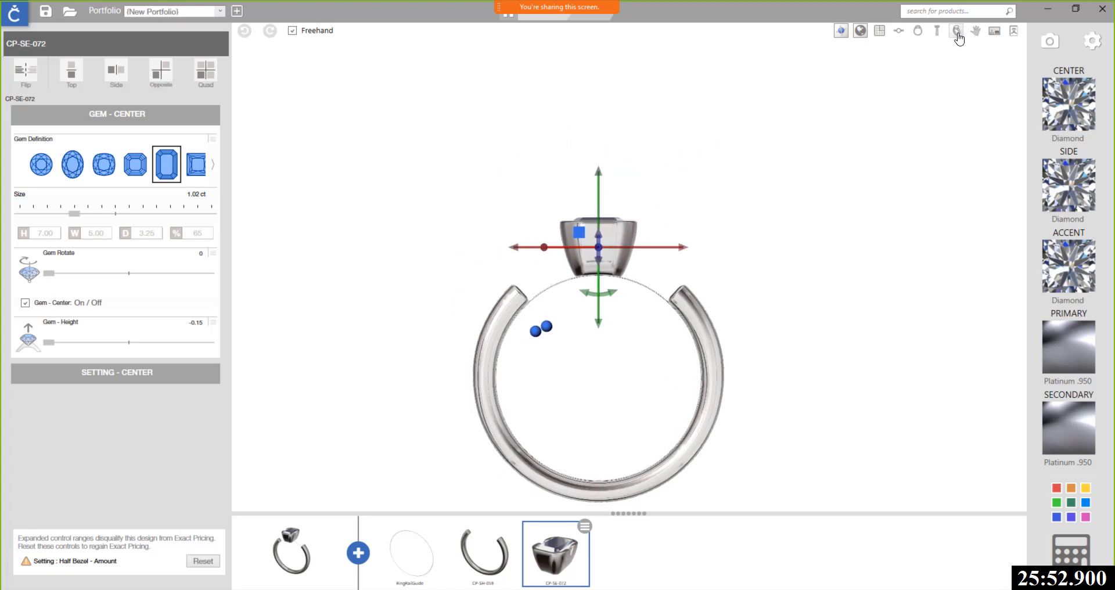
left_click(956, 31)
right_click_drag(645, 316, 662, 360, "shift")
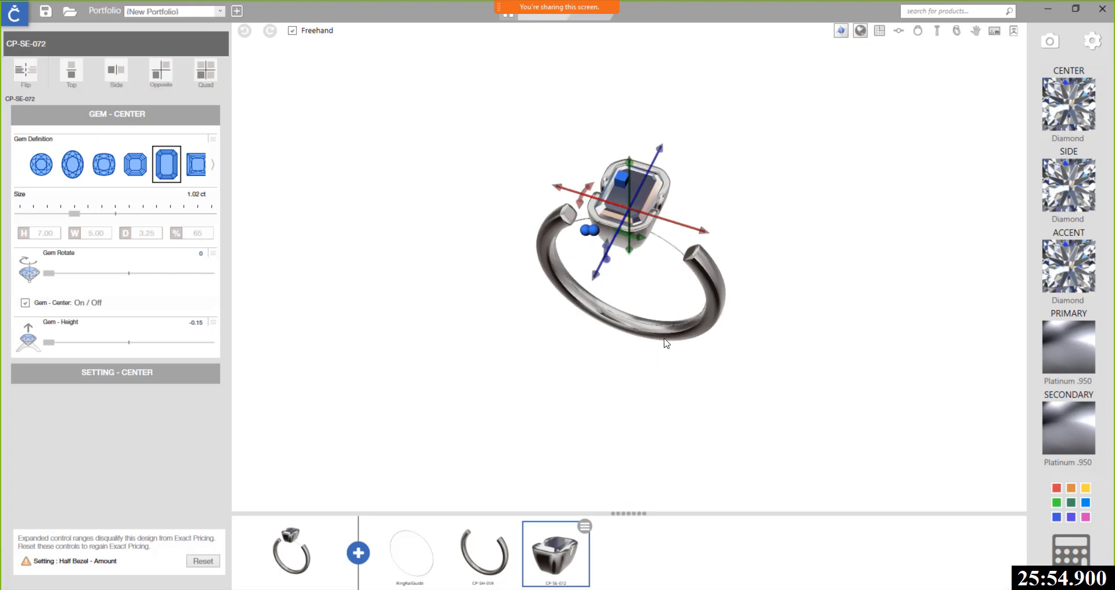
left_click(706, 267)
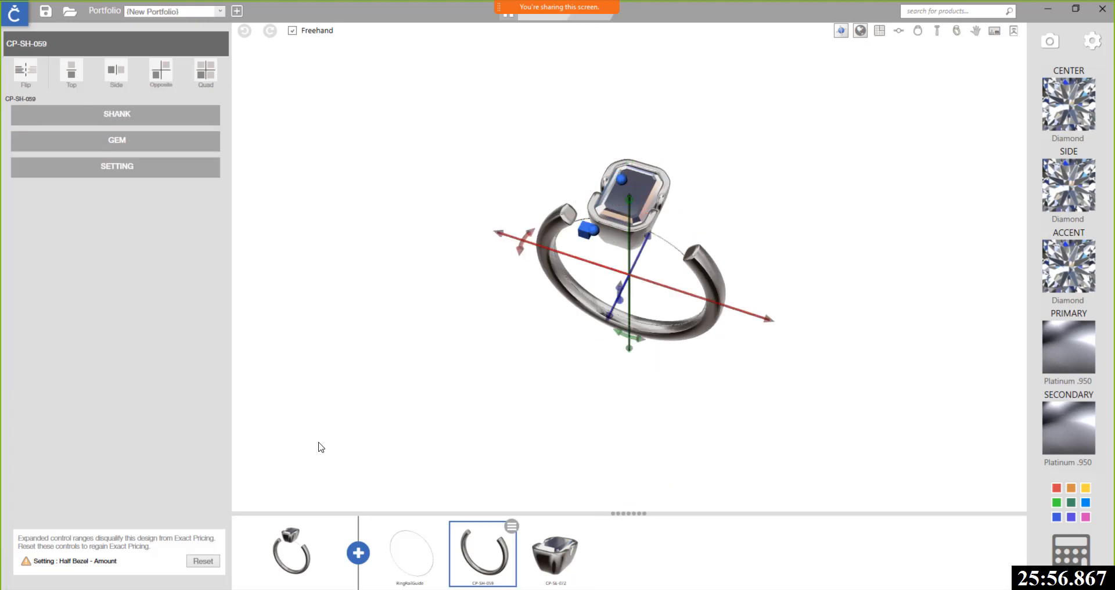
left_click(139, 122)
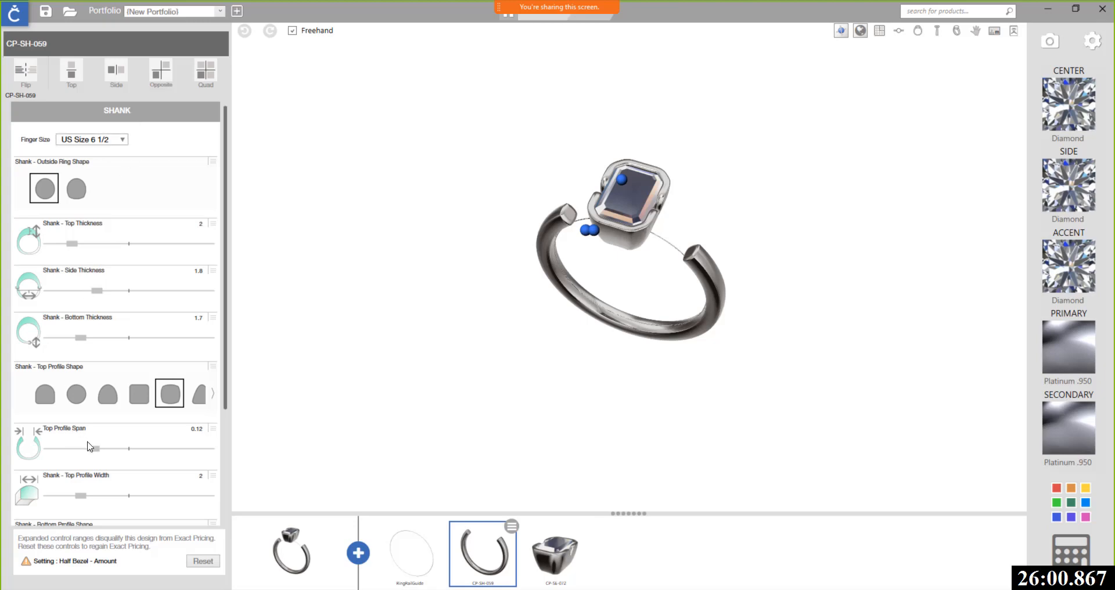
left_click_drag(91, 451, 63, 451)
Step: Examine how the shank meets the bezel setting from below and above, and select the center setting
left_click_drag(528, 265, 546, 101)
right_click_drag(546, 100, 553, 98)
scroll(647, 222, "up", 6)
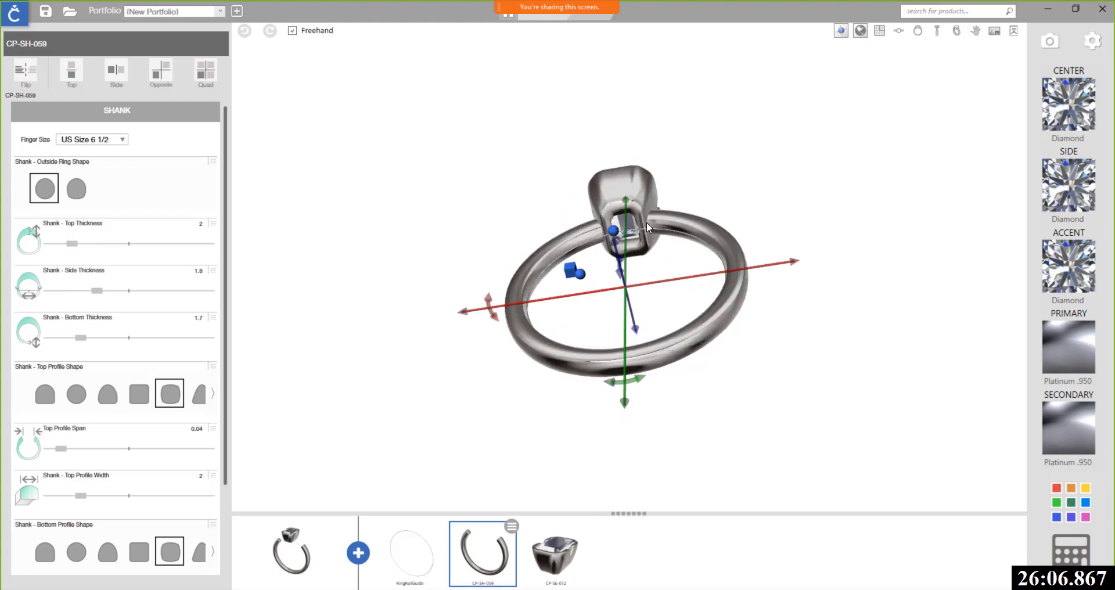
right_click_drag(639, 222, 661, 367)
scroll(654, 356, "down", 4)
right_click_drag(643, 304, 607, 381)
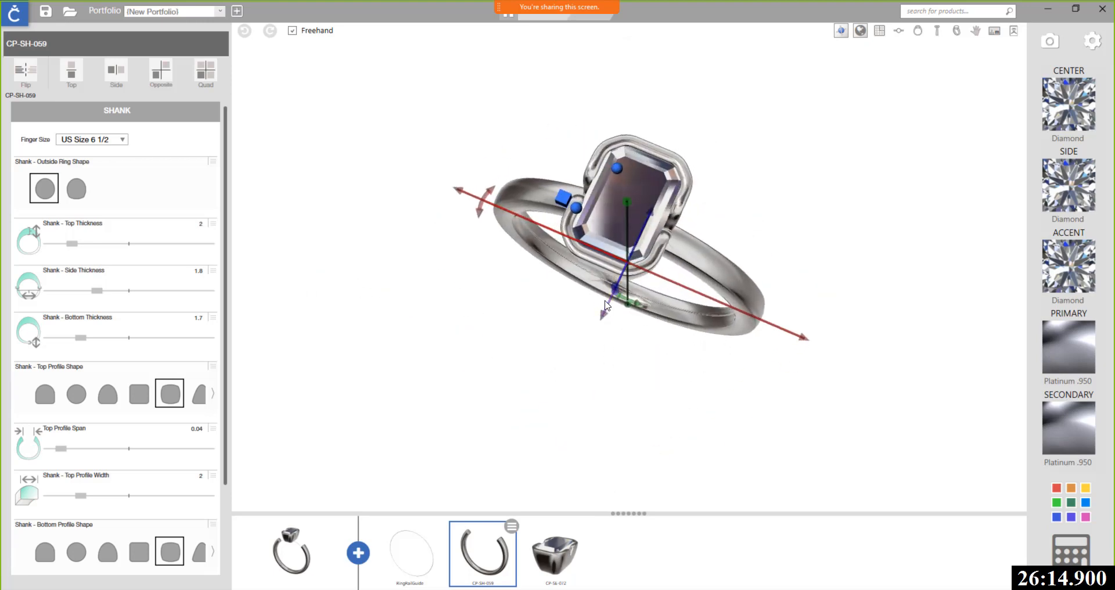
left_click(549, 560)
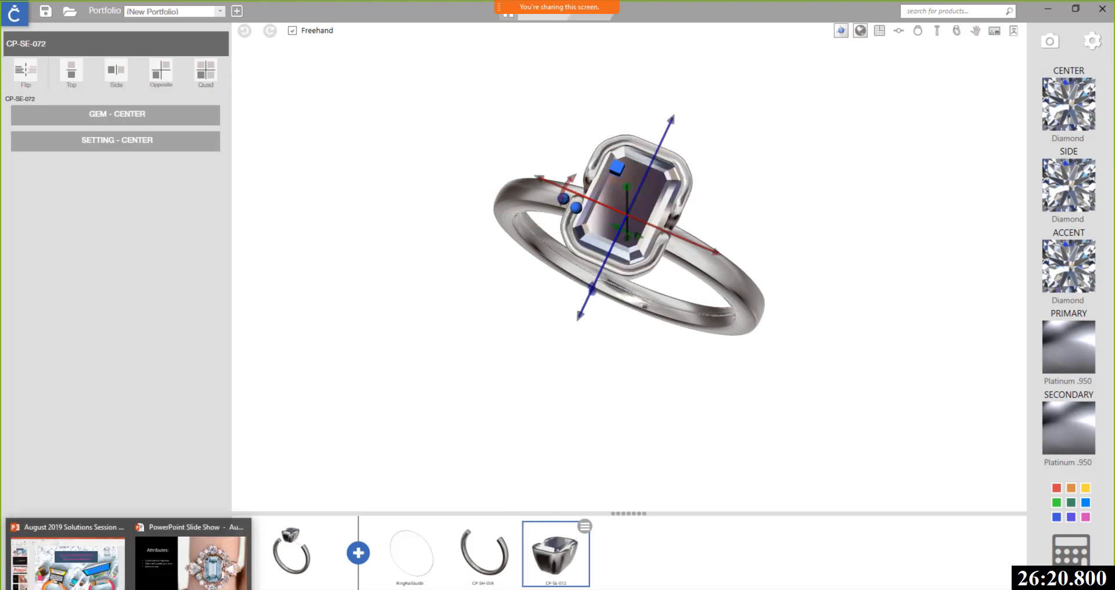
Step: Check the reference ring photo in the PowerPoint slide show, return to the design and set the center gem's width to 4.00
left_click(191, 555)
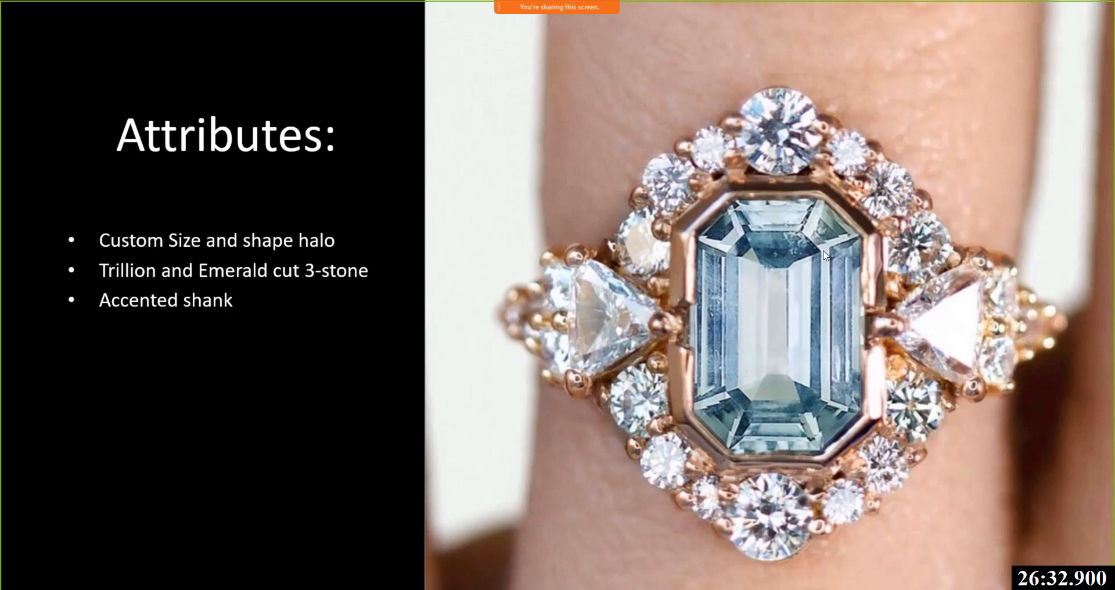
key("alt+Tab")
key("alt+Tab")
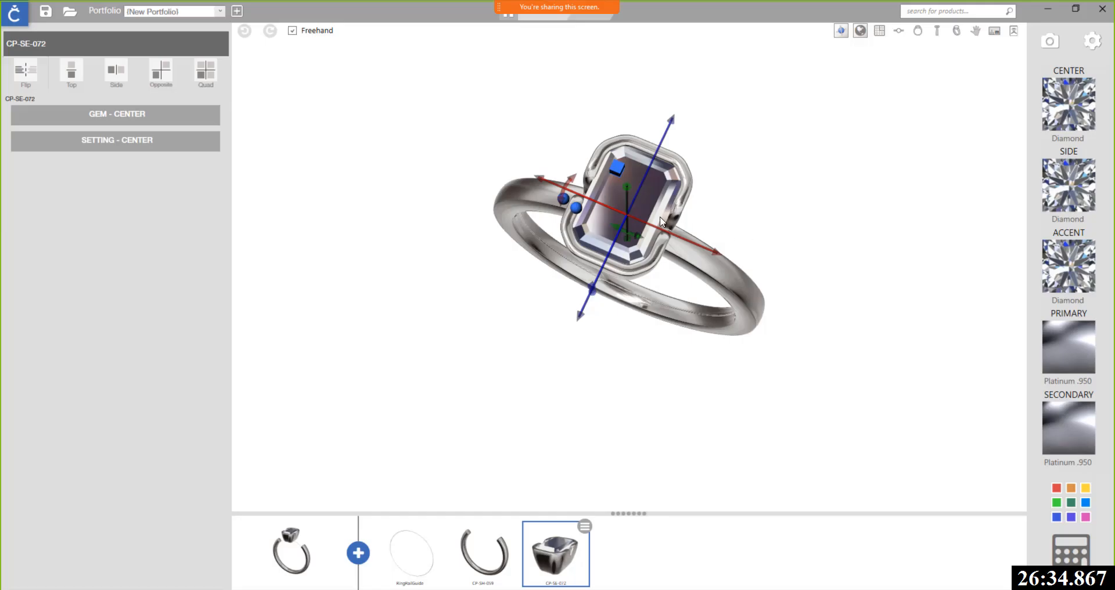
left_click(104, 119)
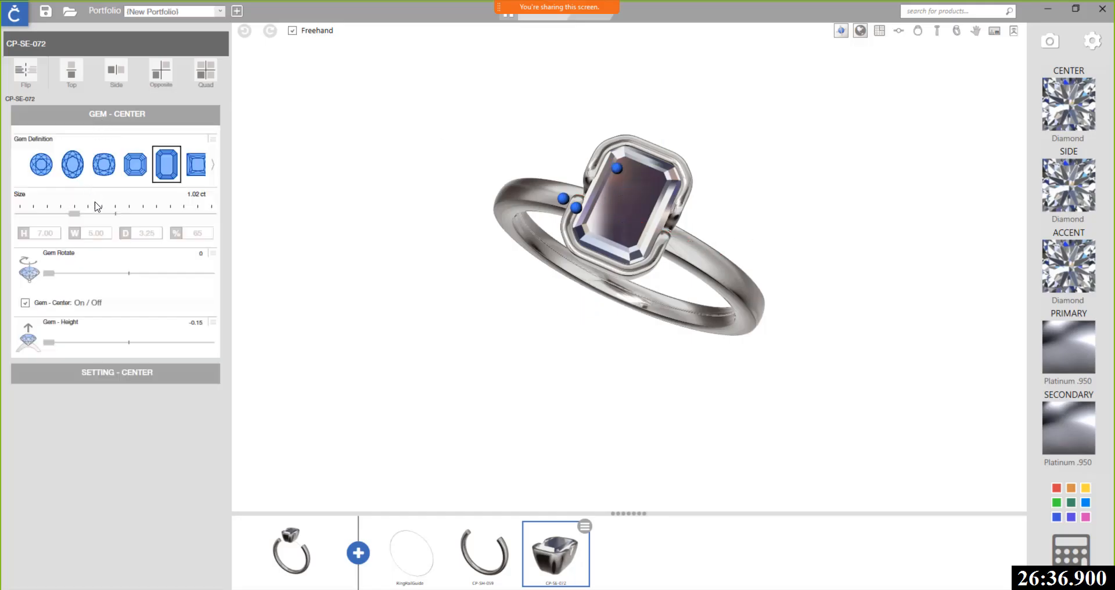
left_click(97, 232)
type("4")
key("Return")
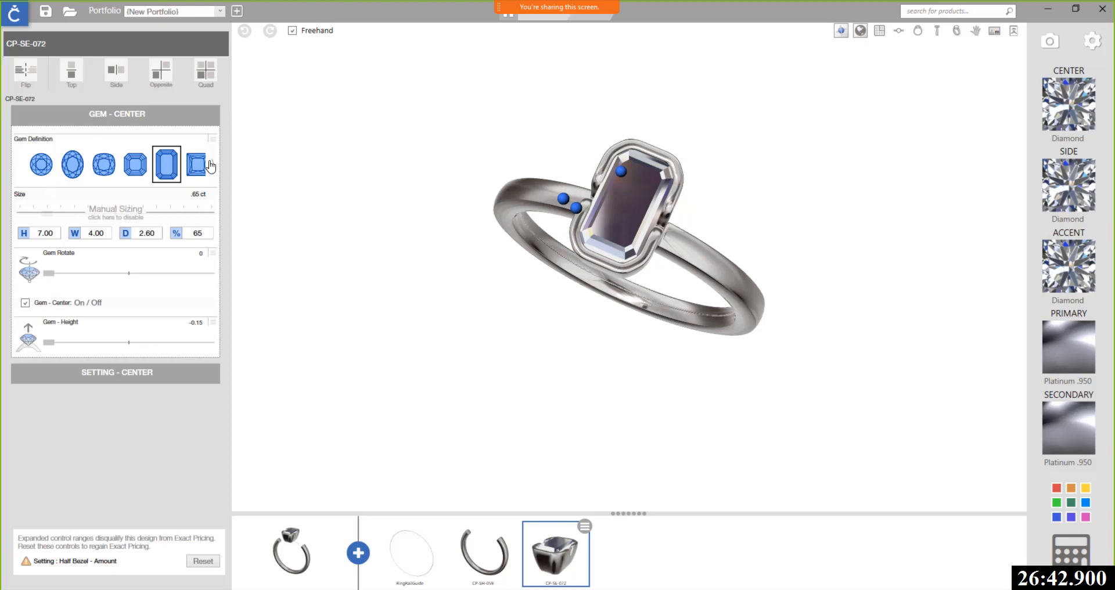
Step: Set the CP-SH-059 shank's Top Profile Span to 0.03 so it meets the narrower center setting
left_click_drag(579, 242, 269, 247)
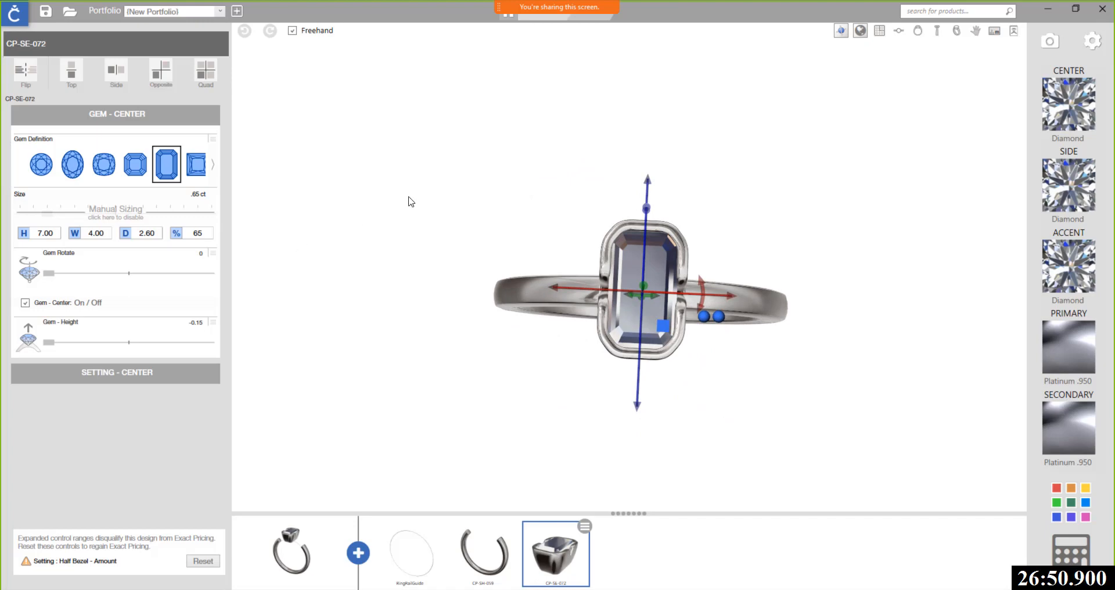
left_click_drag(655, 306, 662, 148)
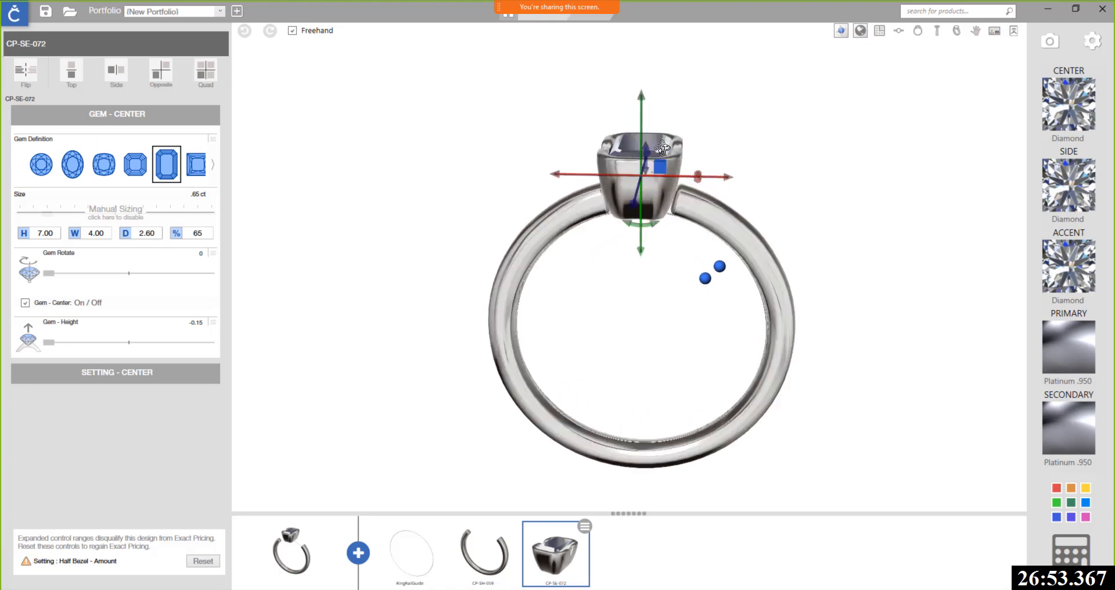
left_click(693, 211)
left_click(124, 114)
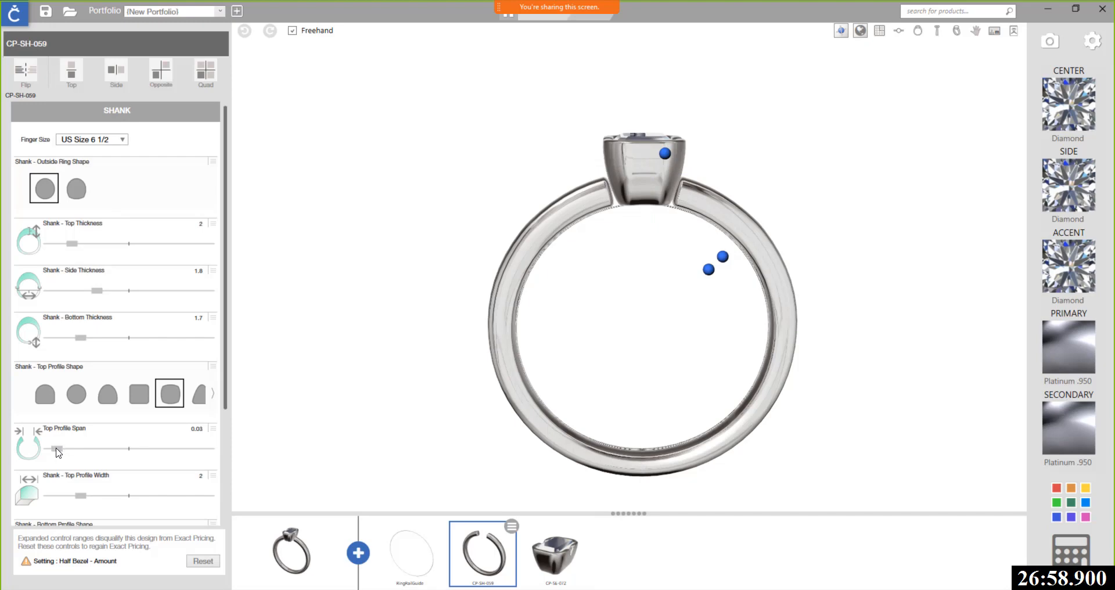
right_click_drag(651, 244, 650, 361)
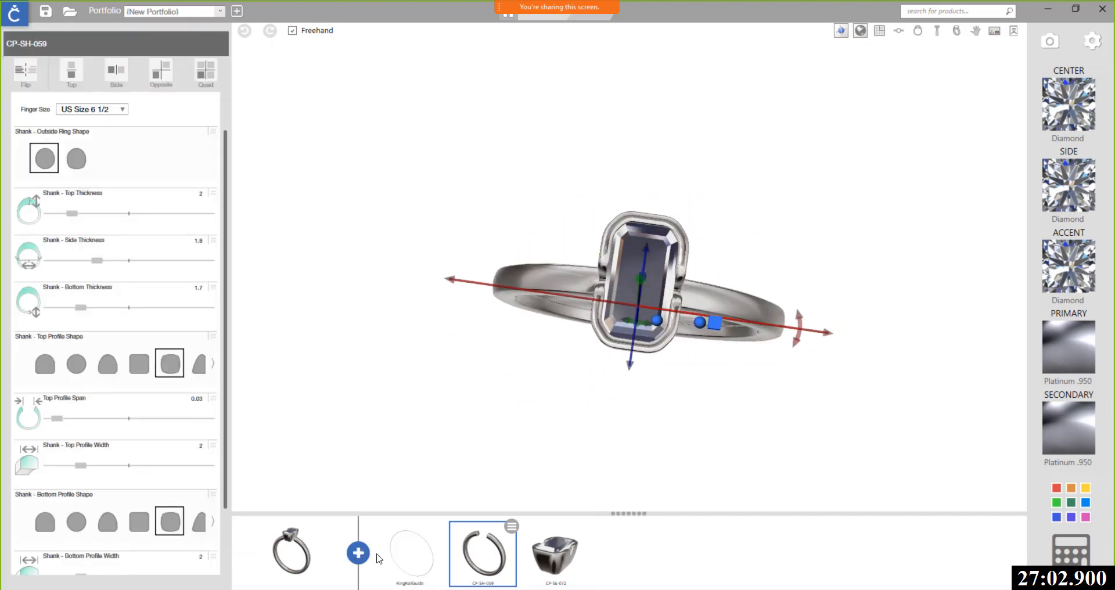
Step: Add the CP-SE-016 single-stone prong setting from the Settings category of the part library
left_click(358, 553)
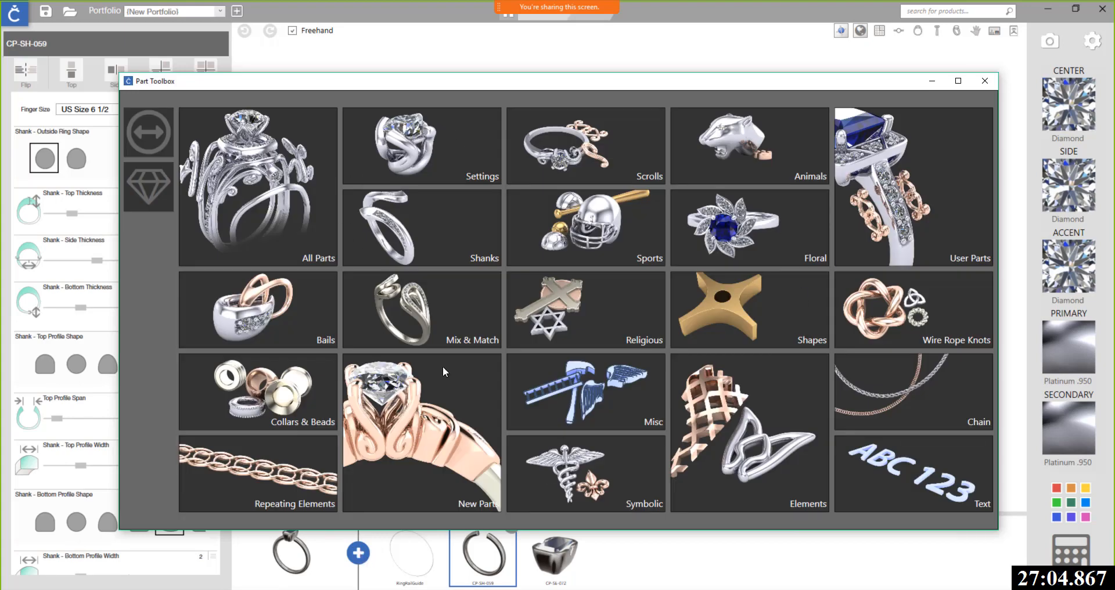
left_click(422, 151)
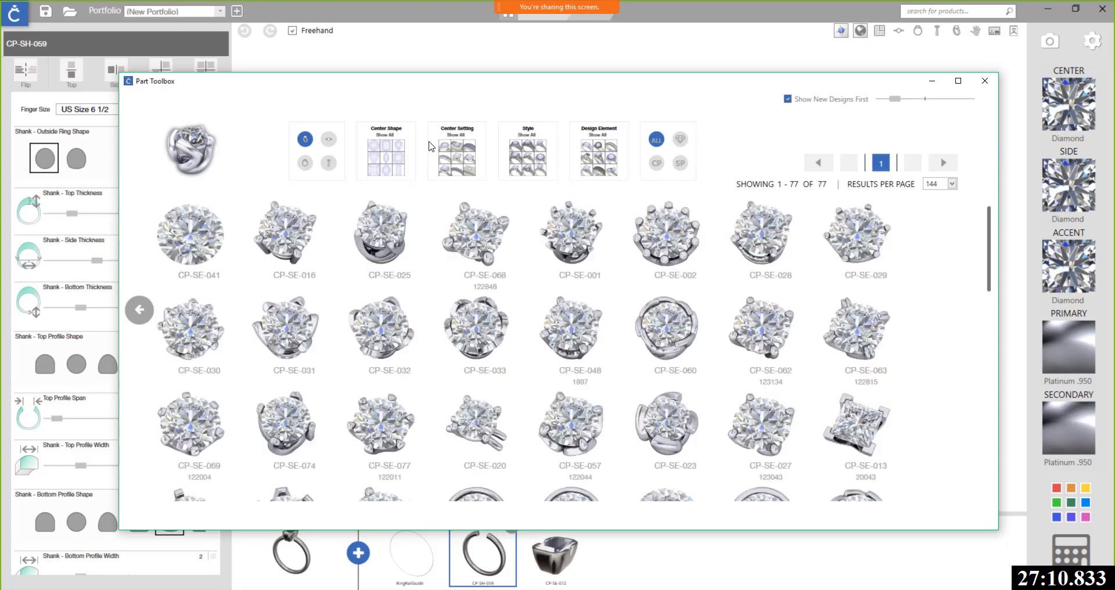
left_click(283, 238)
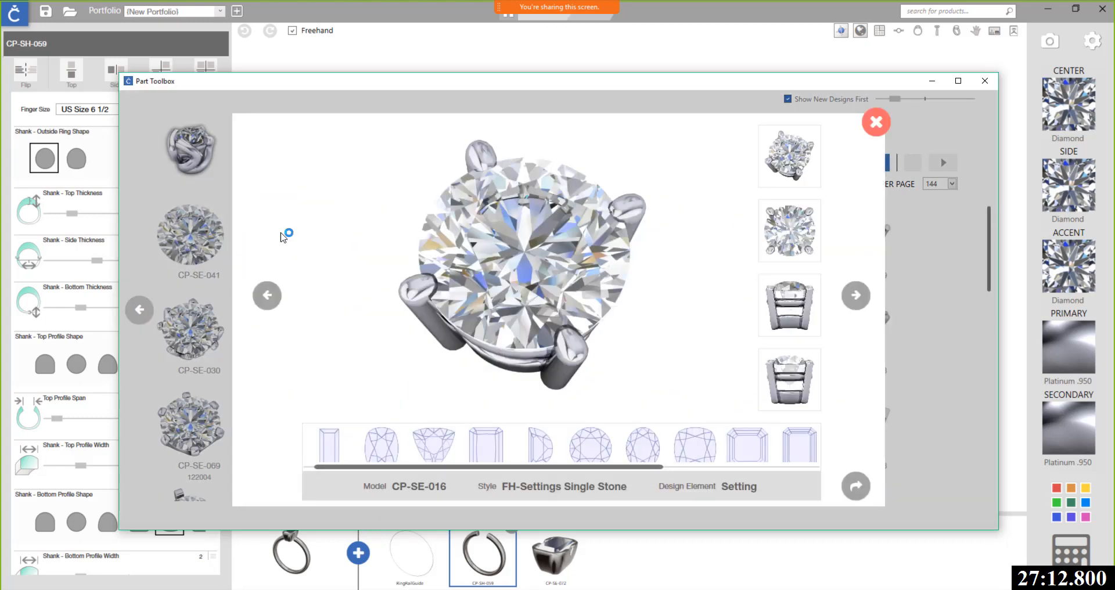
left_click(855, 488)
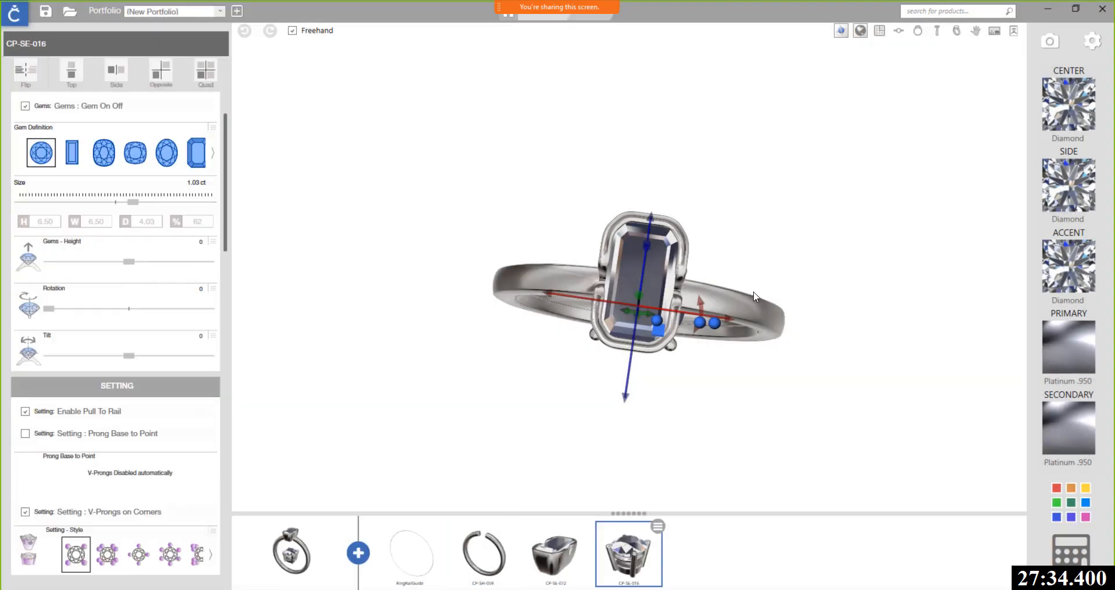
Step: Change the CP-SE-016 setting's gem to the trillion cut
left_click_drag(760, 296, 727, 219)
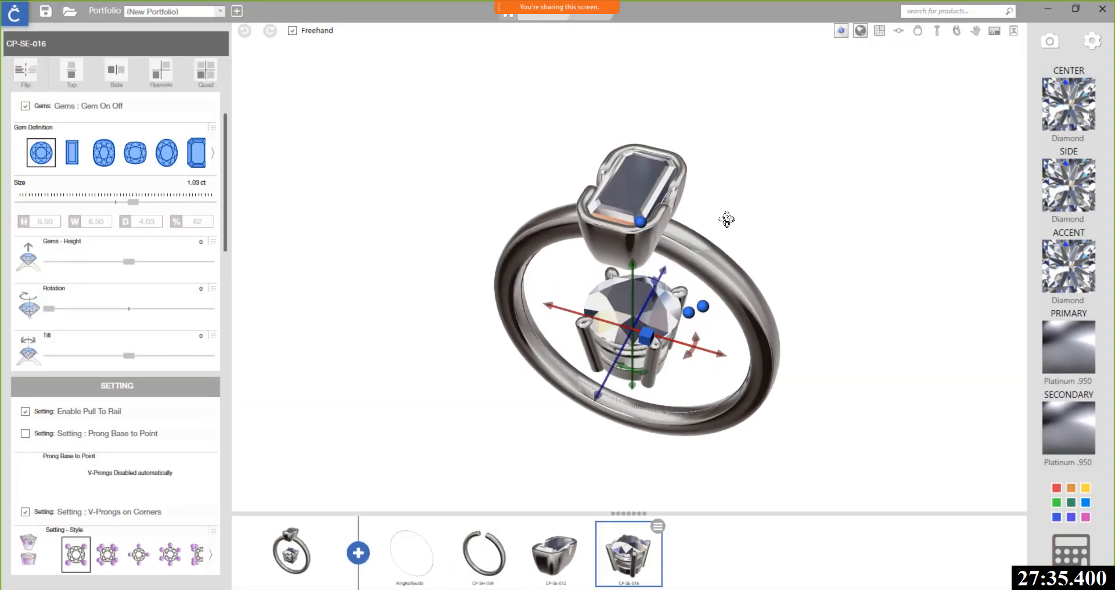
left_click(213, 153)
left_click(213, 153)
left_click(214, 153)
left_click(213, 153)
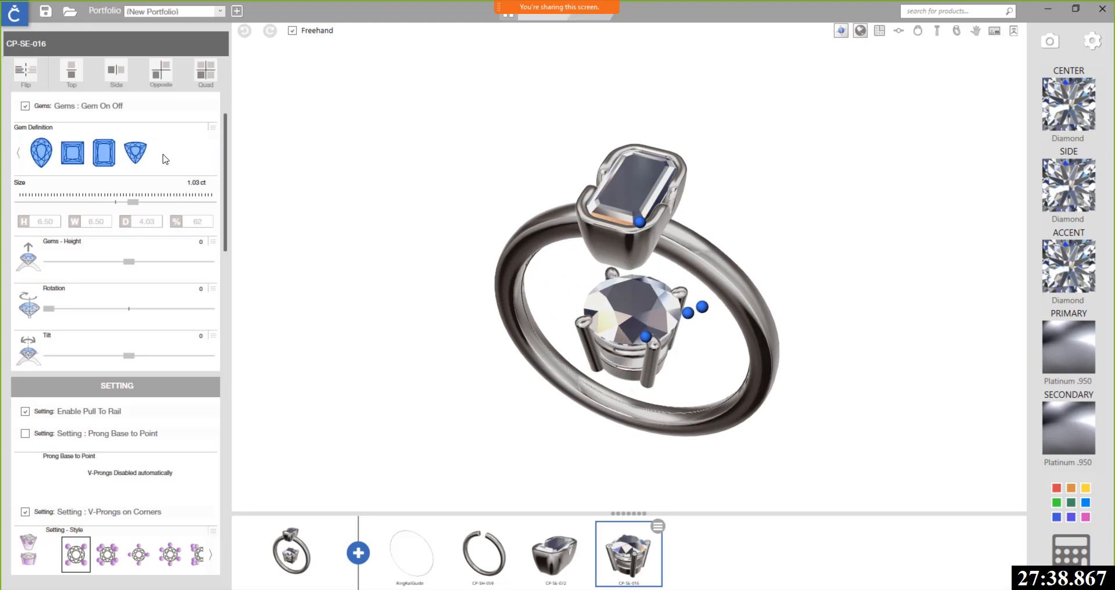
left_click(134, 153)
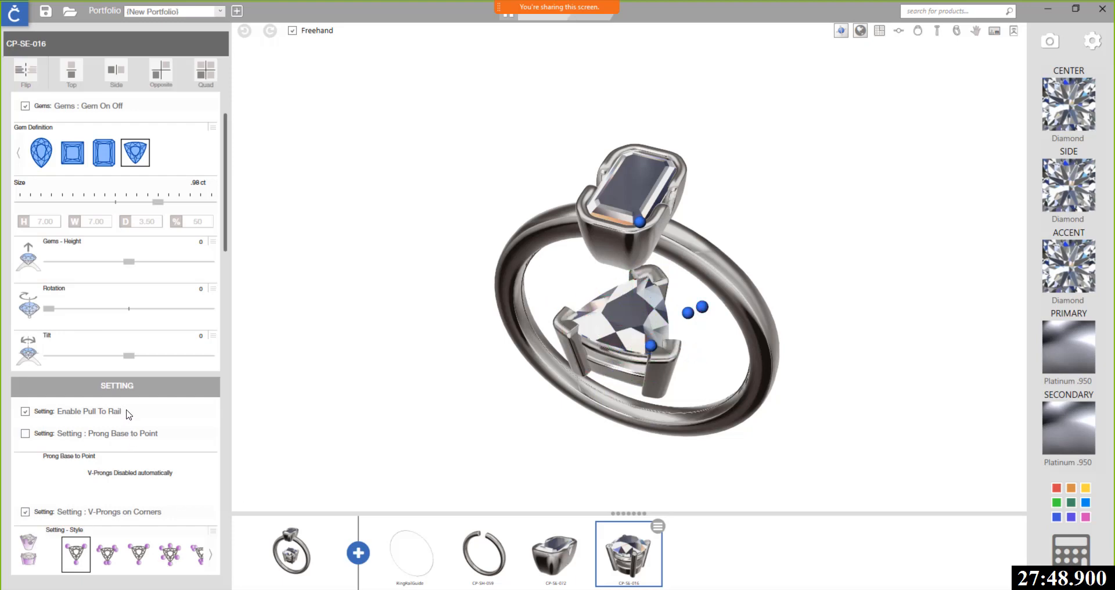
Step: Turn off V-Prongs on Corners for the trillion setting
scroll(129, 414, "down", 2)
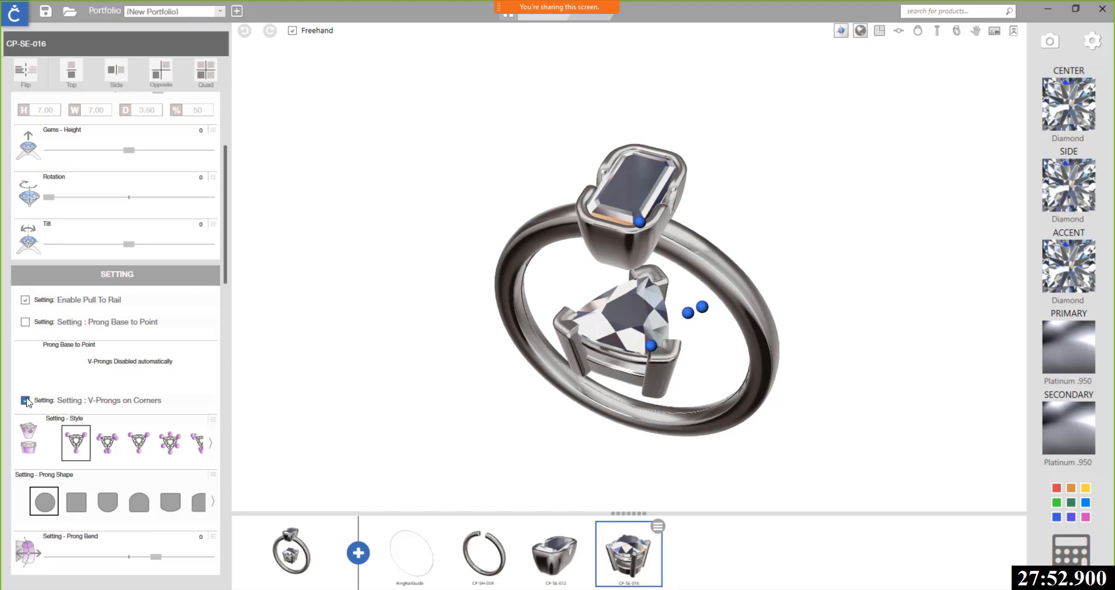
left_click(26, 402)
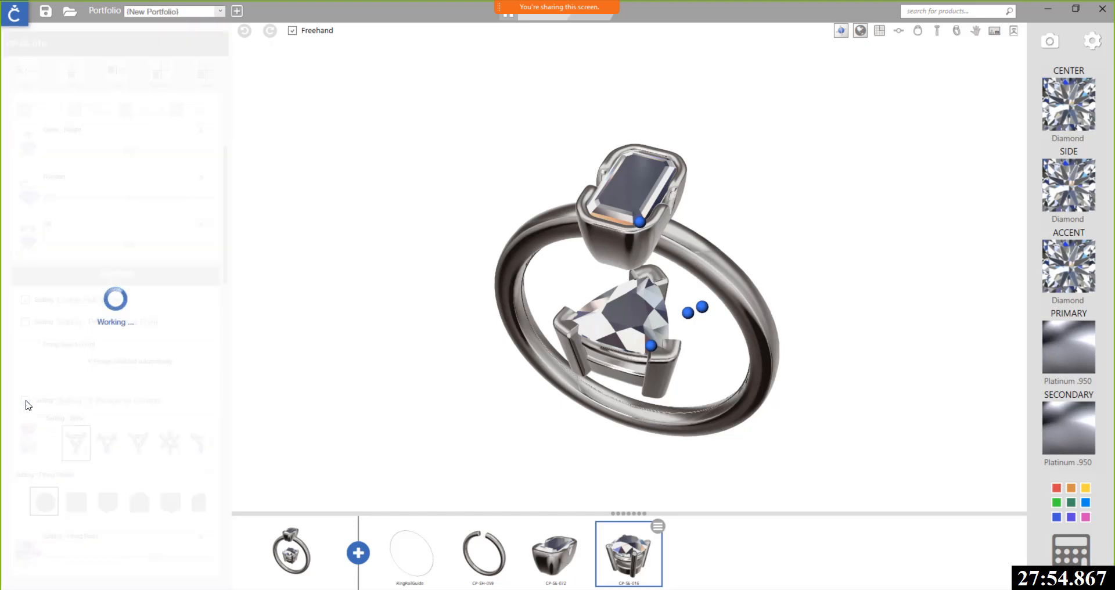
scroll(70, 371, "down", 7)
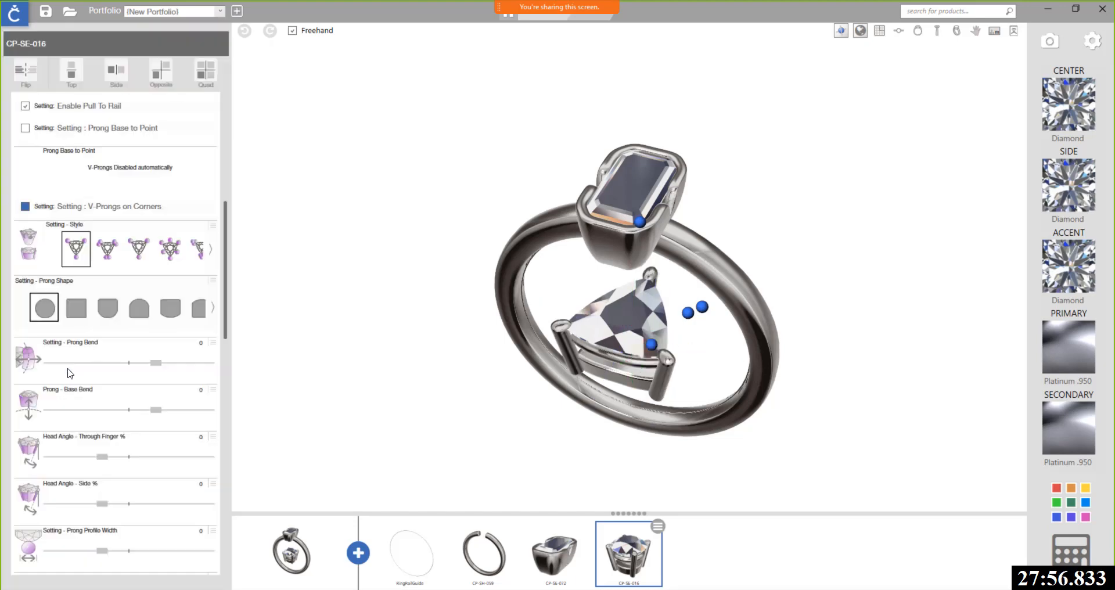
Step: Check the trillion setting's base from the front and set its Lower Gallery Rail Bend to 15
right_click_drag(706, 369, 692, 342)
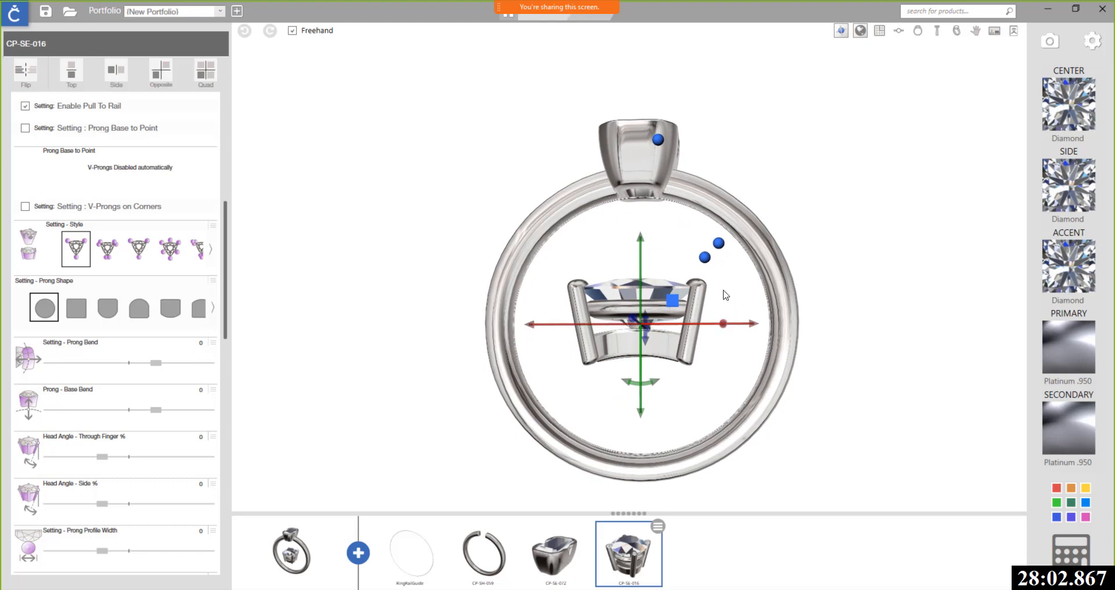
right_click_drag(726, 295, 704, 345)
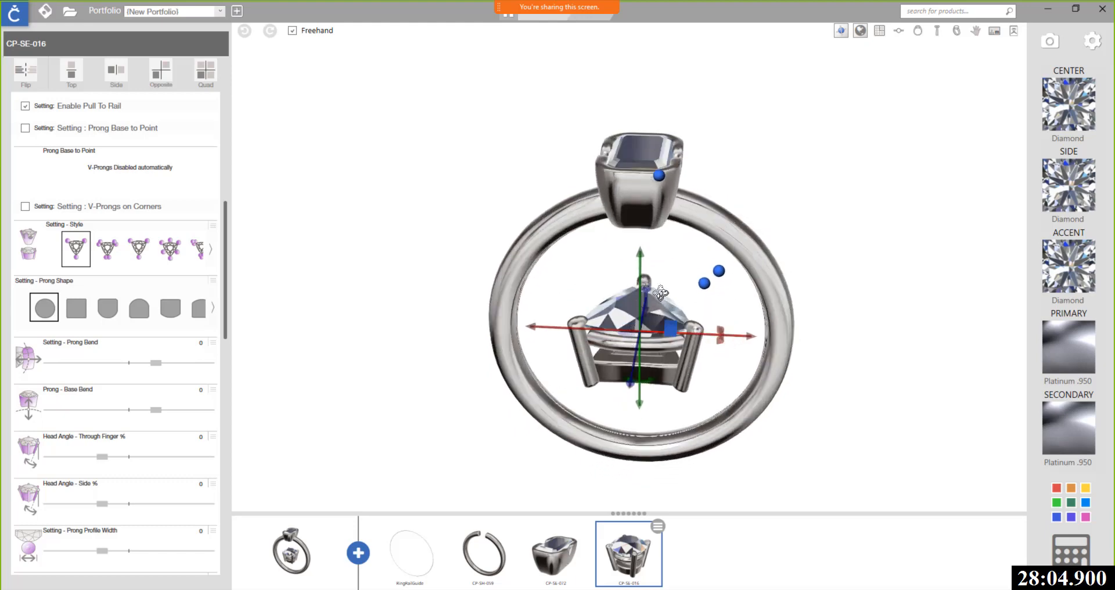
right_click_drag(692, 385, 627, 339)
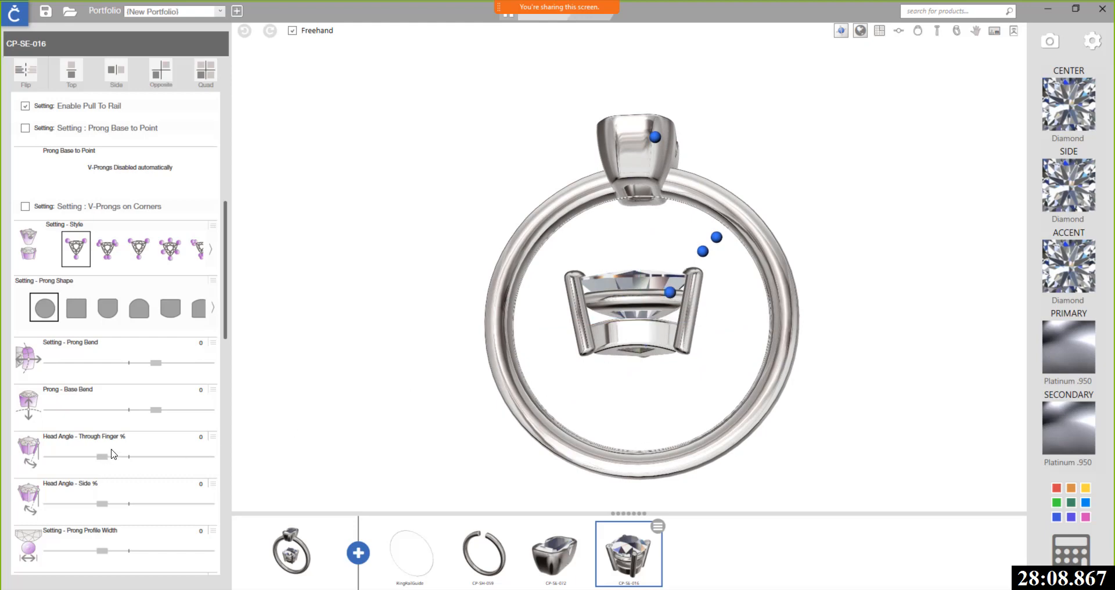
scroll(122, 454, "down", 15)
scroll(122, 454, "down", 6)
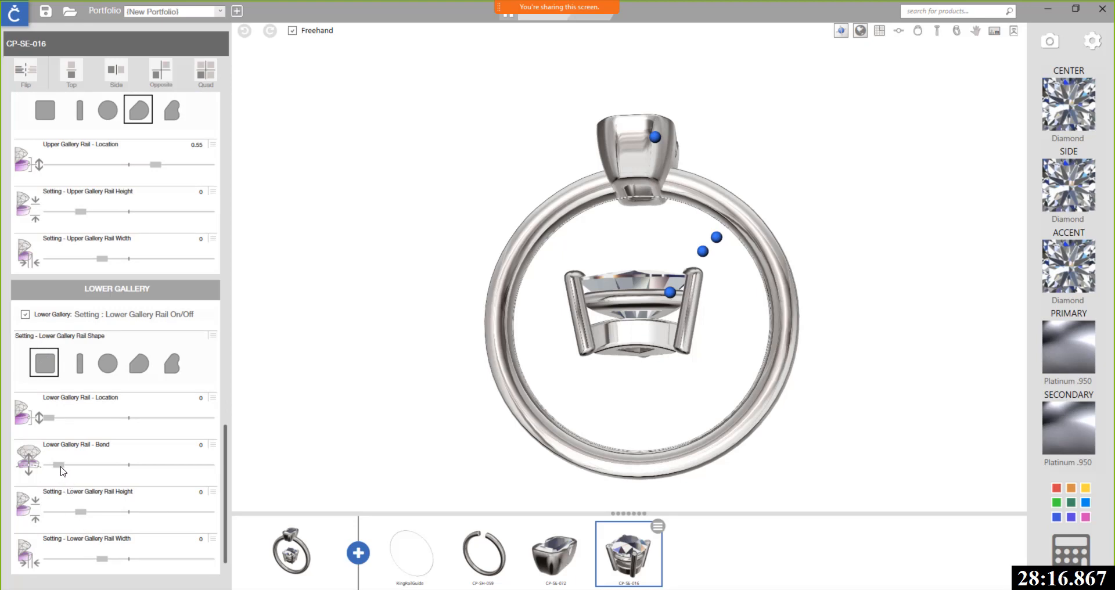
left_click_drag(77, 466, 235, 473)
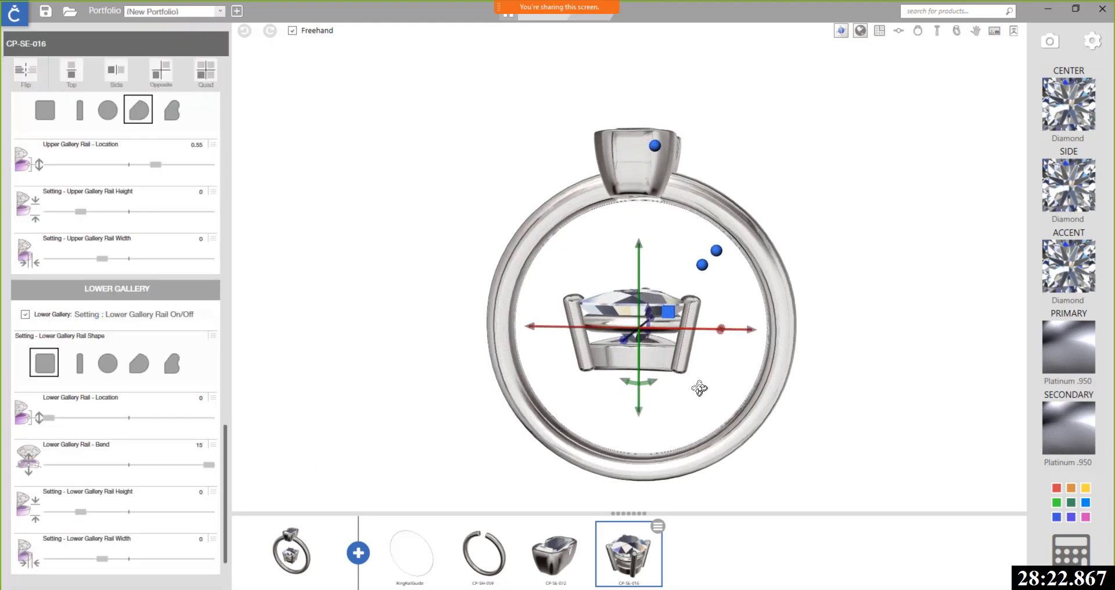
Step: Raise the trillion setting to the top of the ring, move it beside the center bezel and rotate one point toward the center gem
right_click_drag(699, 391, 697, 413)
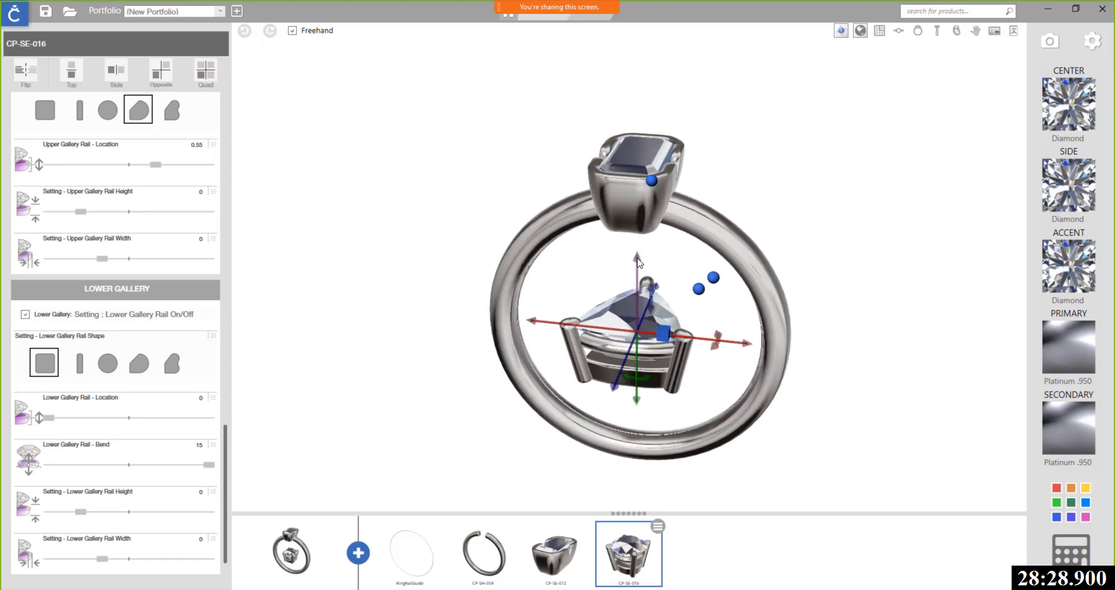
left_click_drag(638, 262, 597, 72)
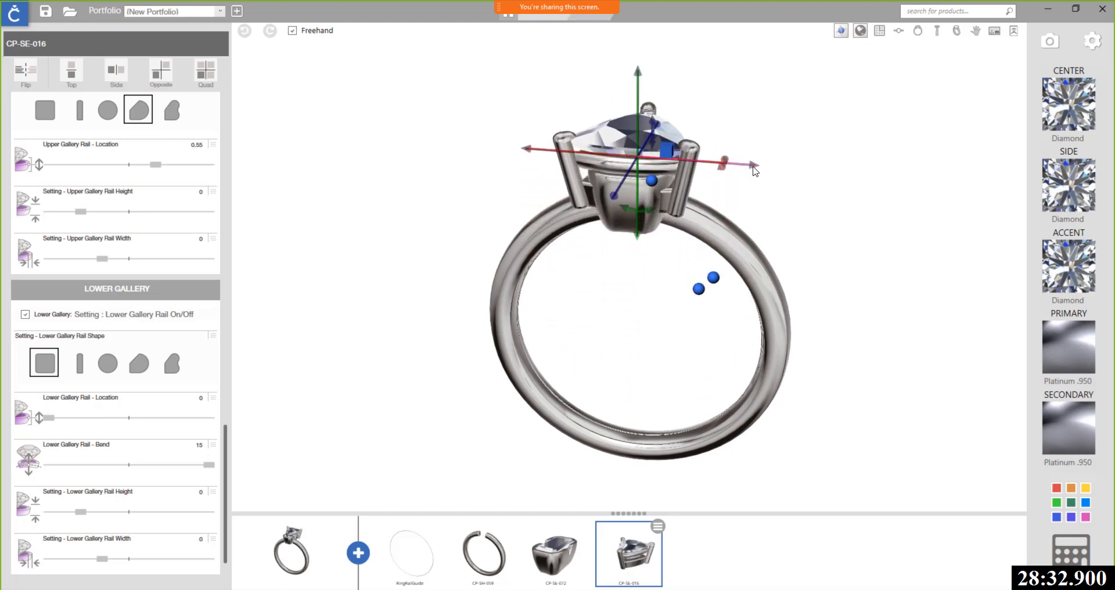
left_click_drag(754, 168, 661, 153)
right_click_drag(647, 198, 641, 299)
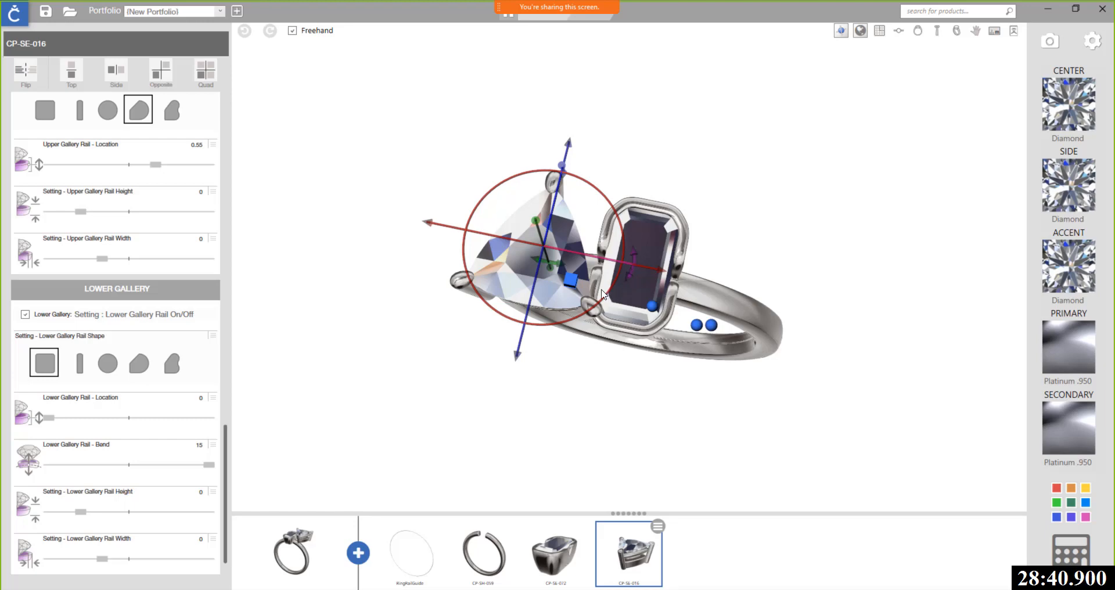
left_click_drag(632, 267, 565, 287)
Step: Reduce the trillion gem's size to .08 ct, 3.00 by 3.00
right_click_drag(662, 284, 323, 302)
scroll(175, 272, "up", 10)
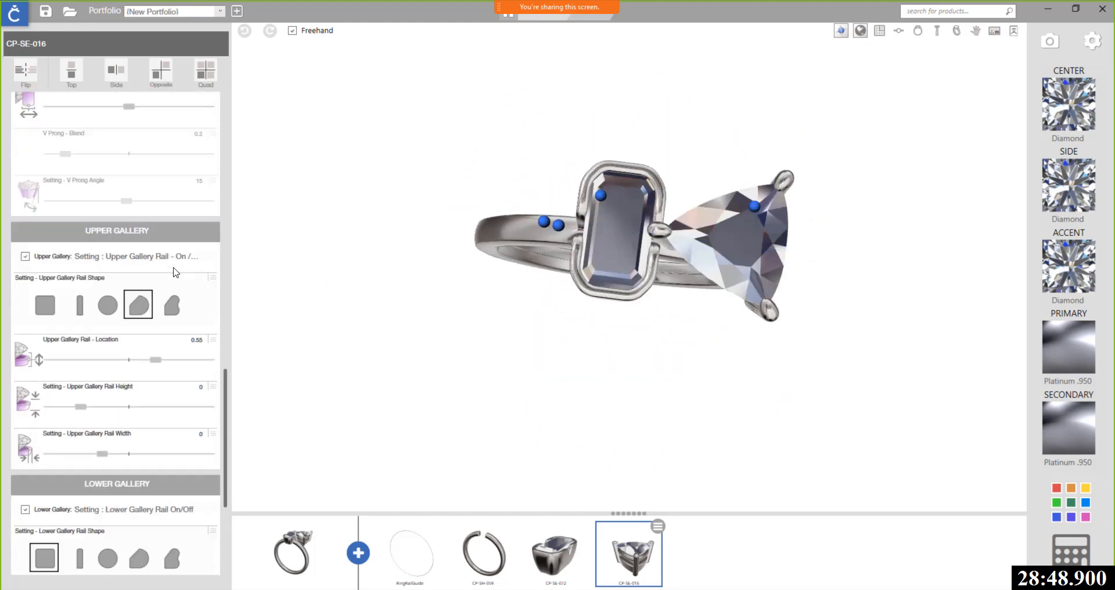
scroll(178, 274, "up", 10)
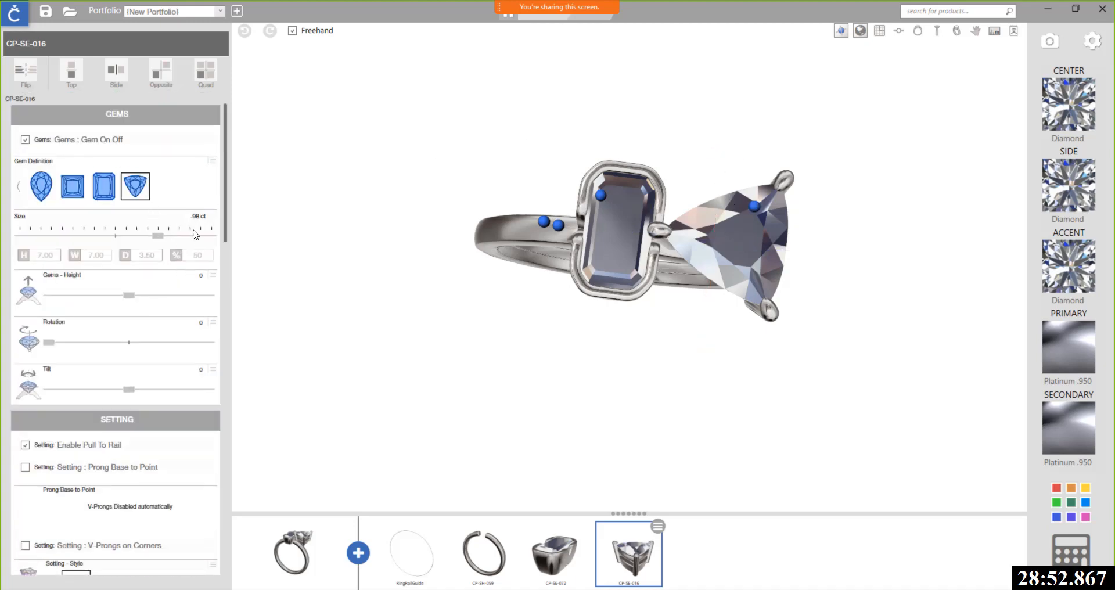
left_click_drag(145, 241, 33, 238)
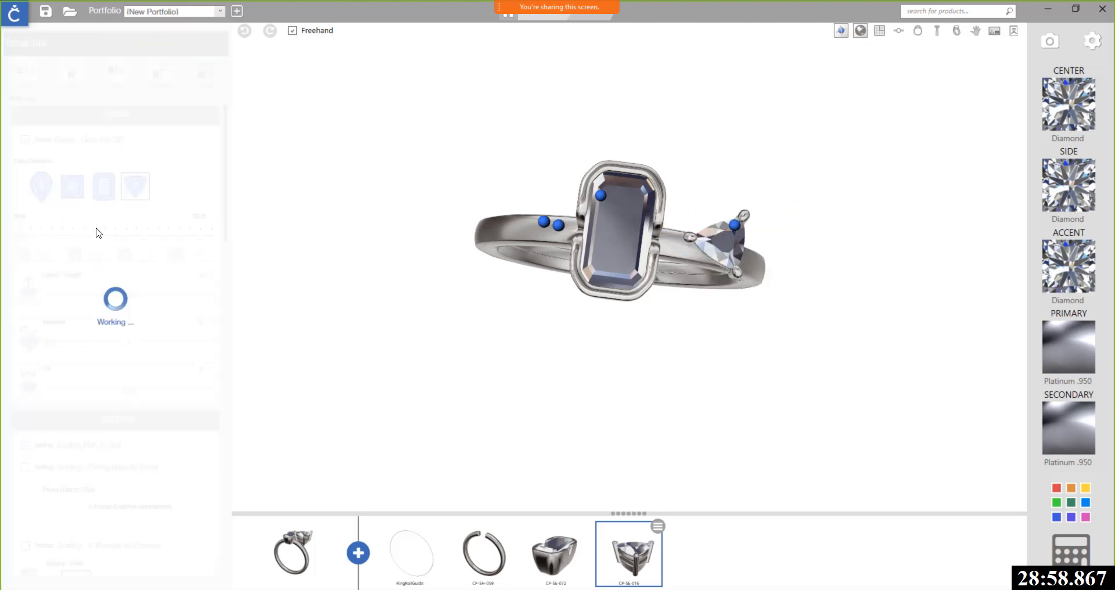
Step: Lower the trillion setting toward the shank and tilt it outward to follow the shank's curve
left_click_drag(767, 291, 750, 147)
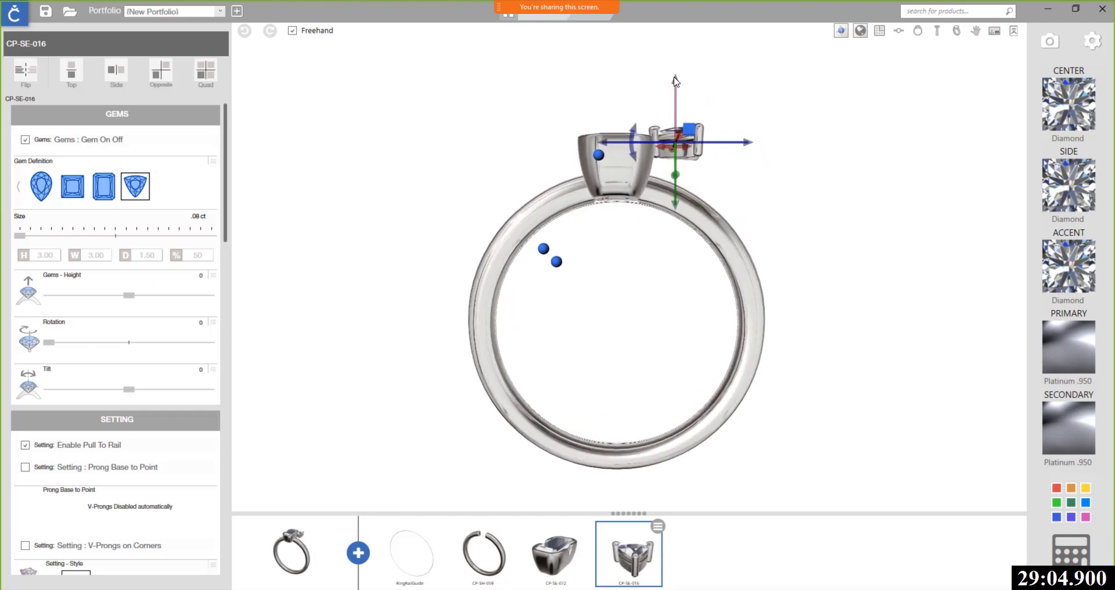
left_click_drag(672, 80, 668, 98)
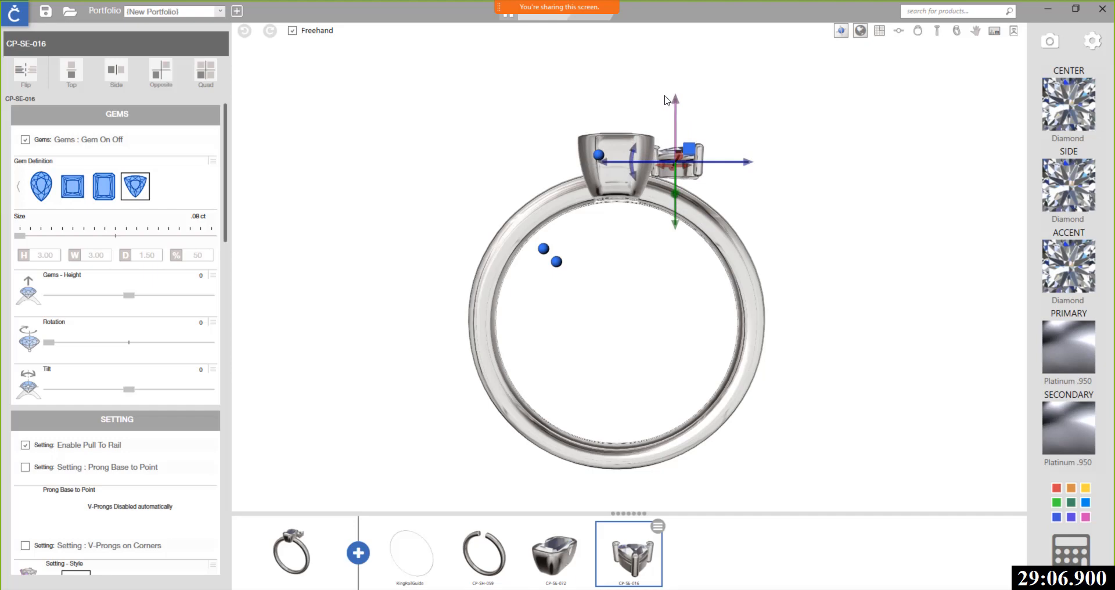
right_click_drag(723, 206, 723, 212)
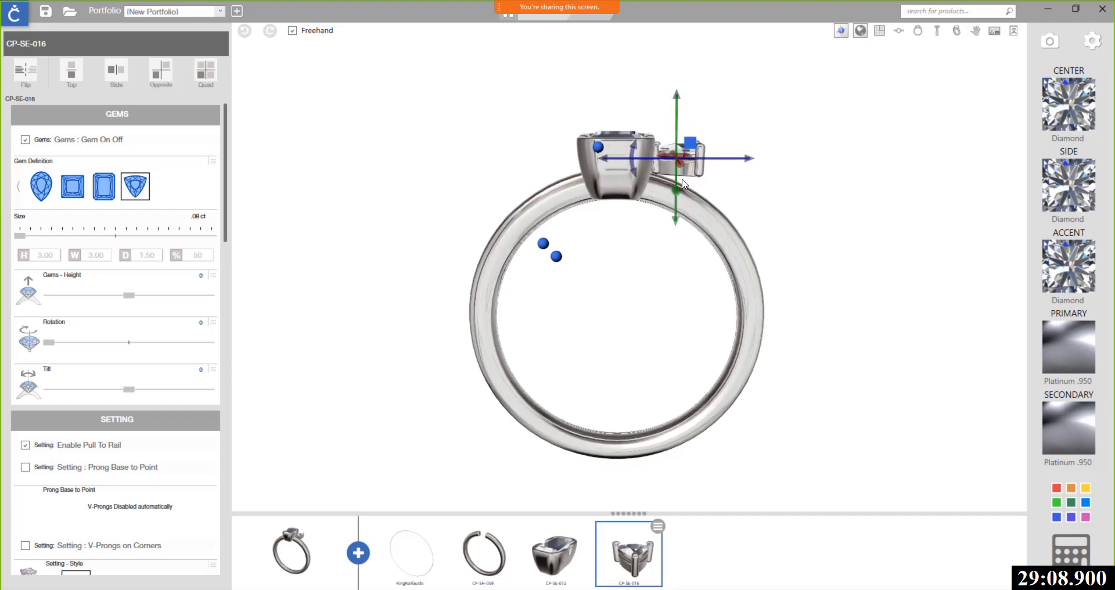
left_click_drag(633, 161, 631, 145)
left_click_drag(693, 96, 691, 102)
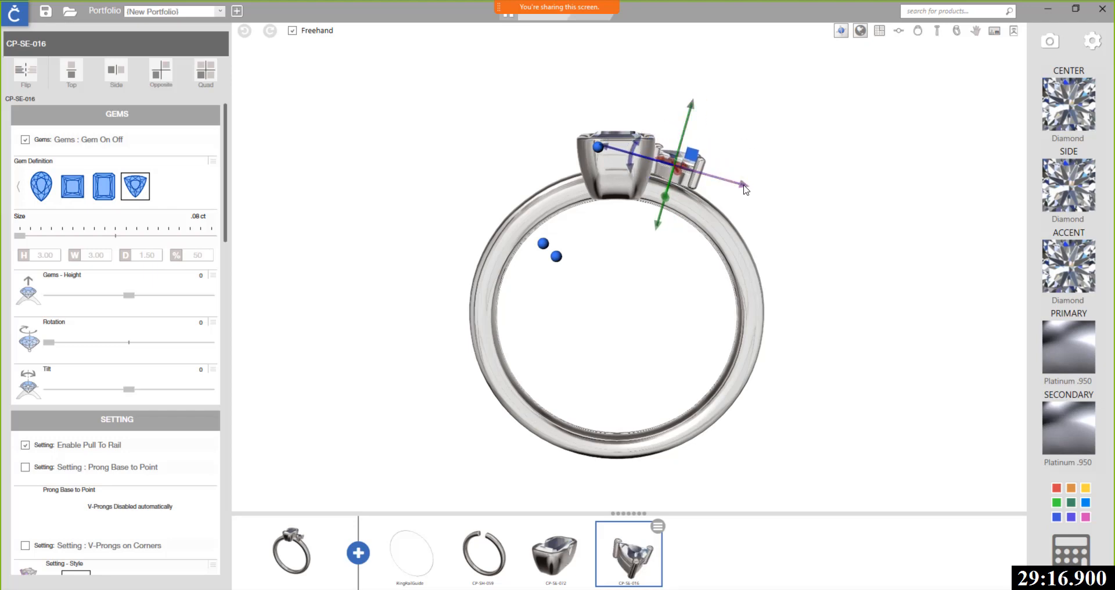
Step: Nudge the tilted trillion setting closer to the center bezel and slightly farther down onto the shank
left_click_drag(743, 185, 738, 185)
right_click_drag(677, 186, 678, 180)
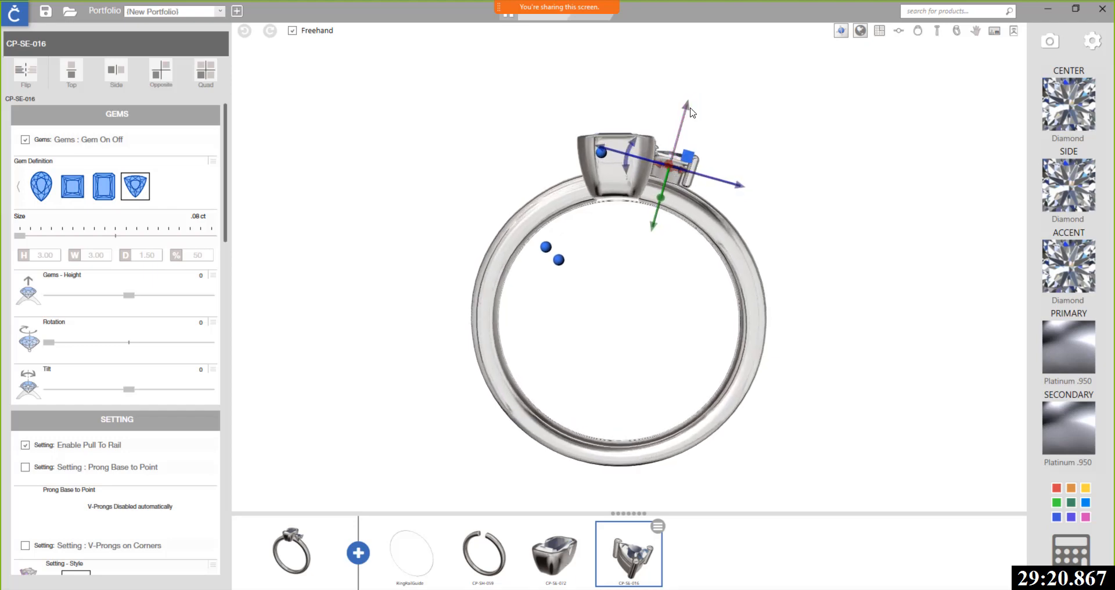
left_click_drag(688, 112, 687, 116)
scroll(680, 175, "up", 5)
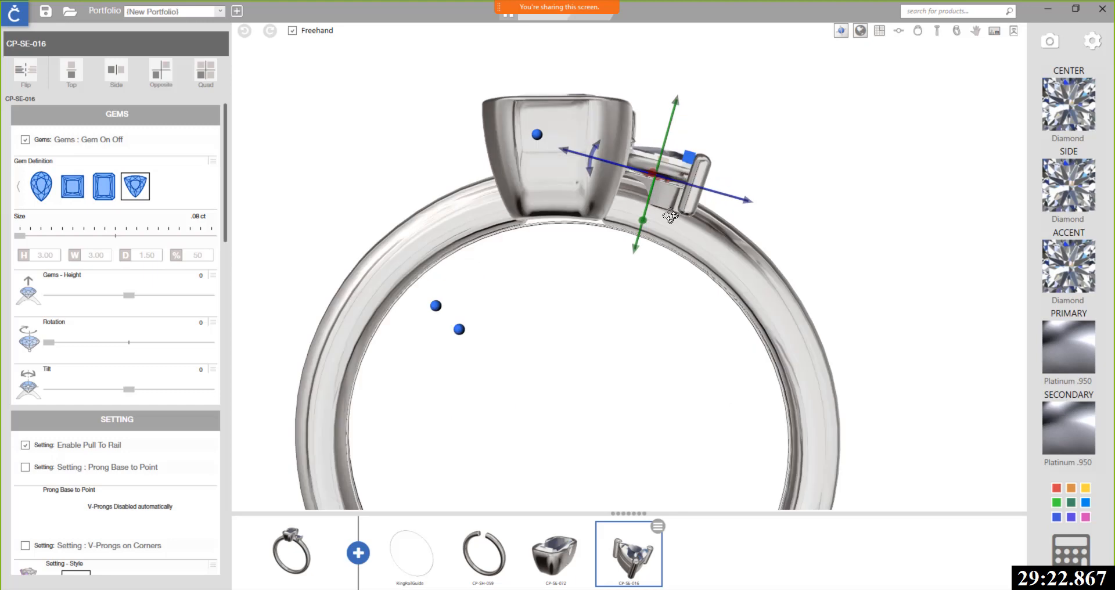
Step: Raise the trillion setting slightly off the shank along its tilted vertical axis
scroll(688, 209, "up", 2)
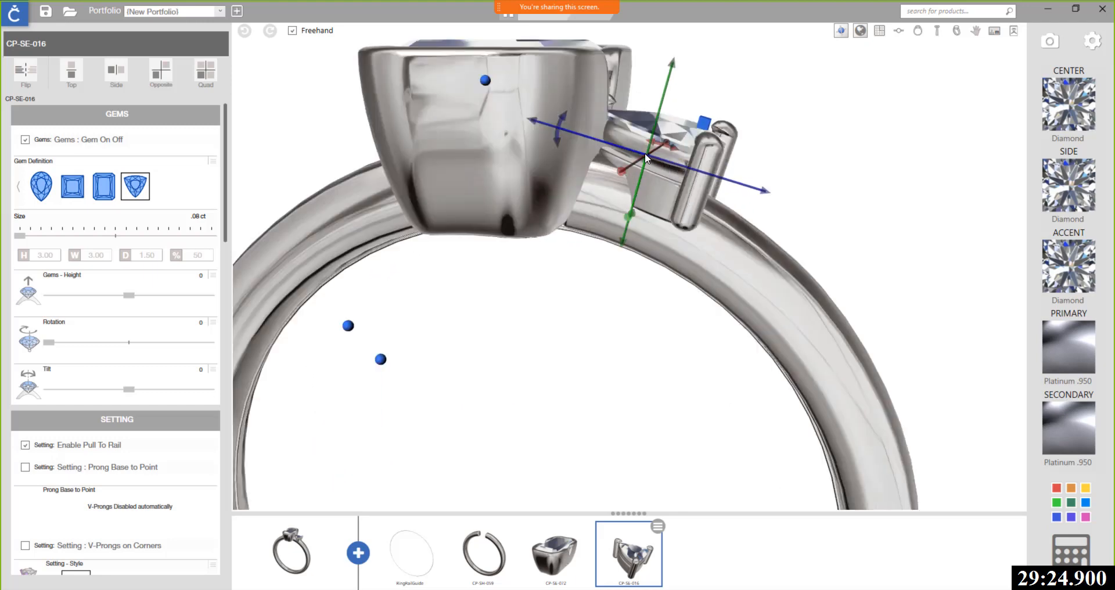
right_click_drag(662, 174, 629, 190)
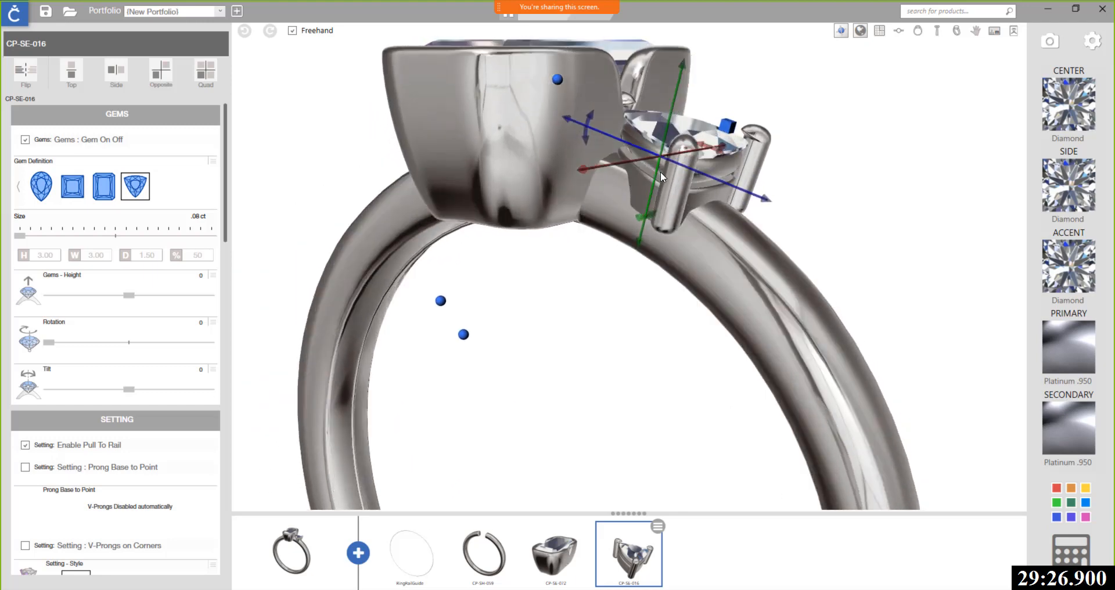
left_click_drag(636, 239, 643, 228)
right_click_drag(642, 229, 726, 227)
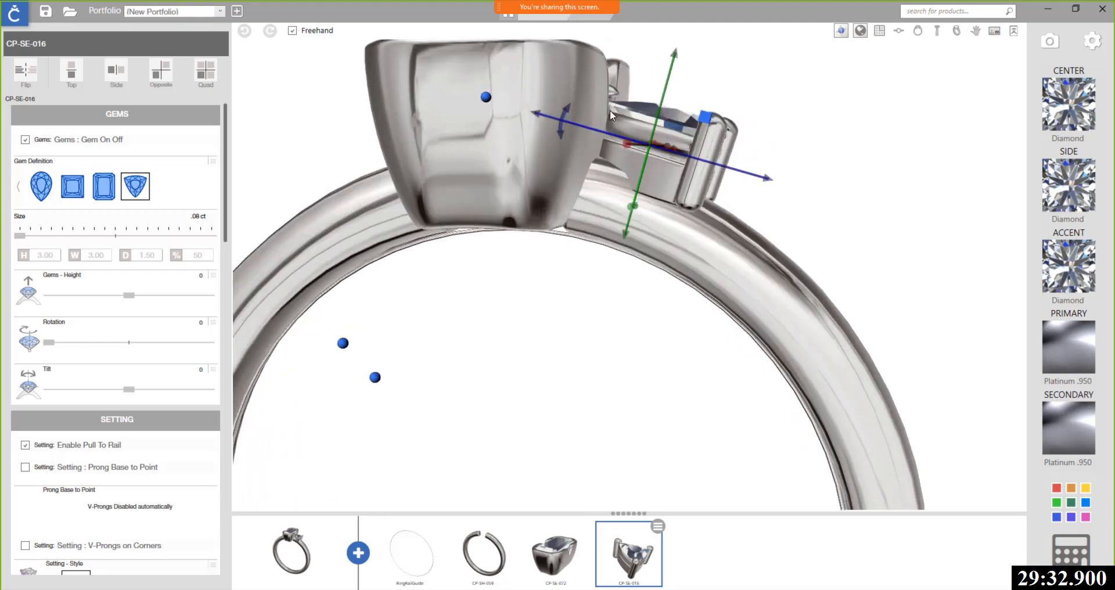
Step: Turn off the upper gallery rail of the trillion setting
scroll(669, 159, "up", 4)
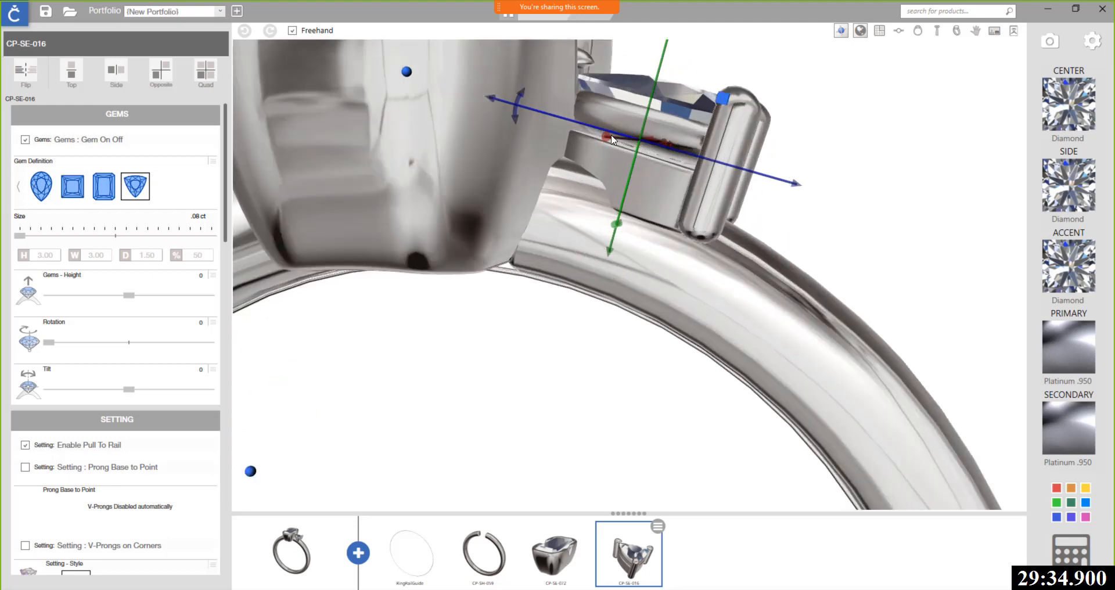
scroll(192, 395, "down", 3)
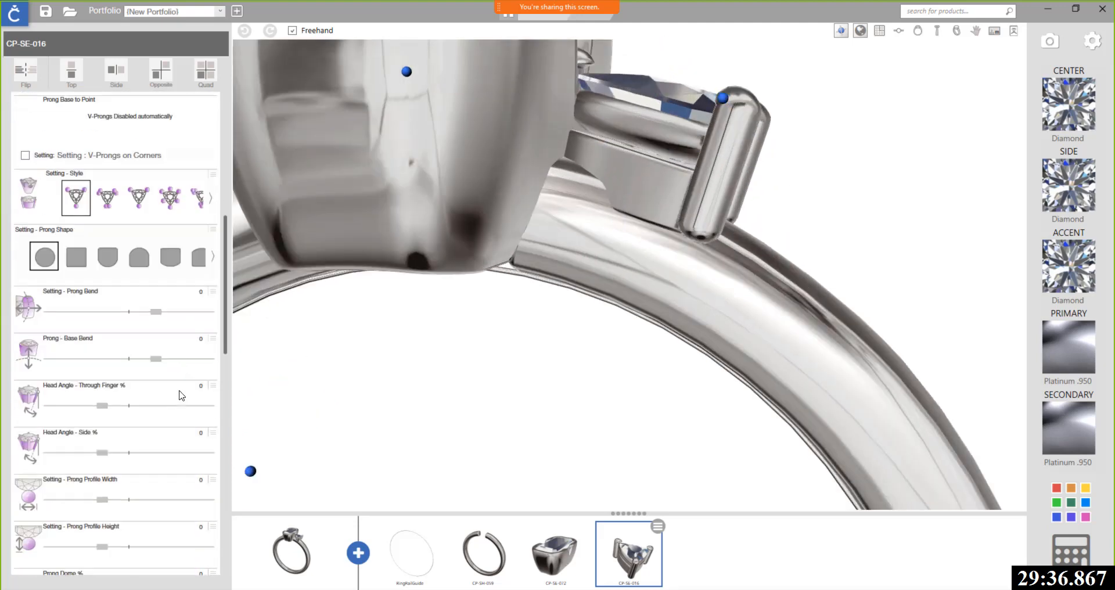
scroll(182, 395, "down", 3)
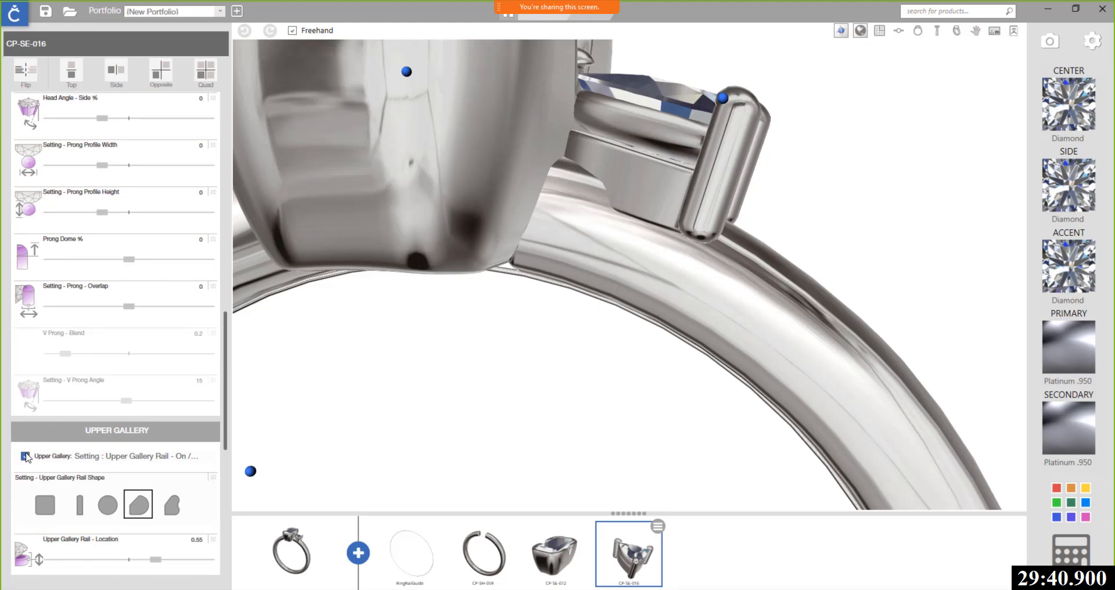
left_click(24, 456)
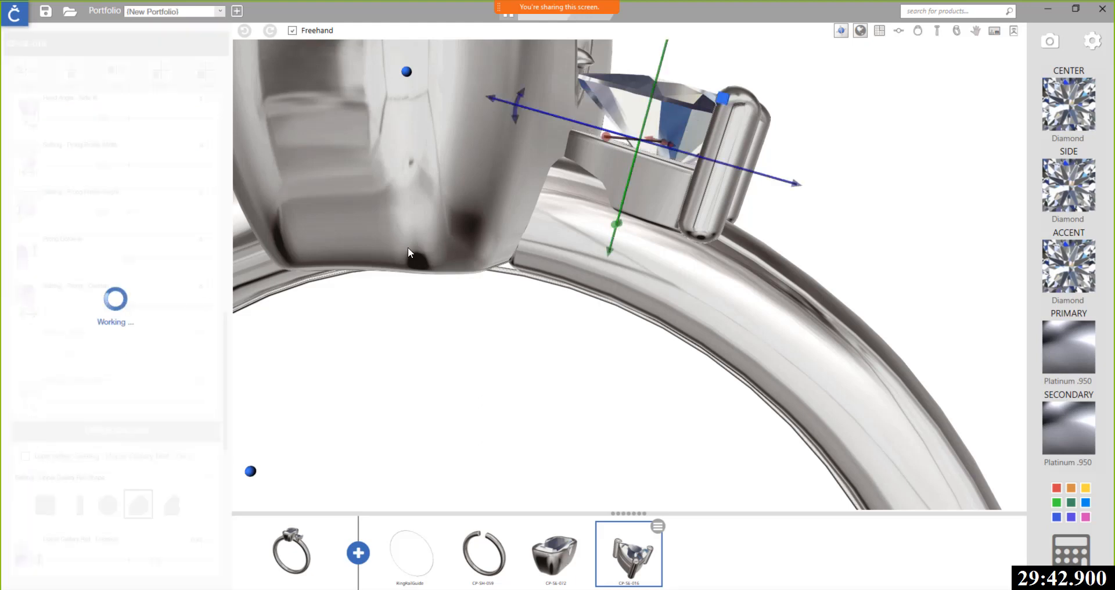
Step: Mirror the trillion setting to the opposite side of the center bezel with the Side option
right_click_drag(606, 182, 327, 179)
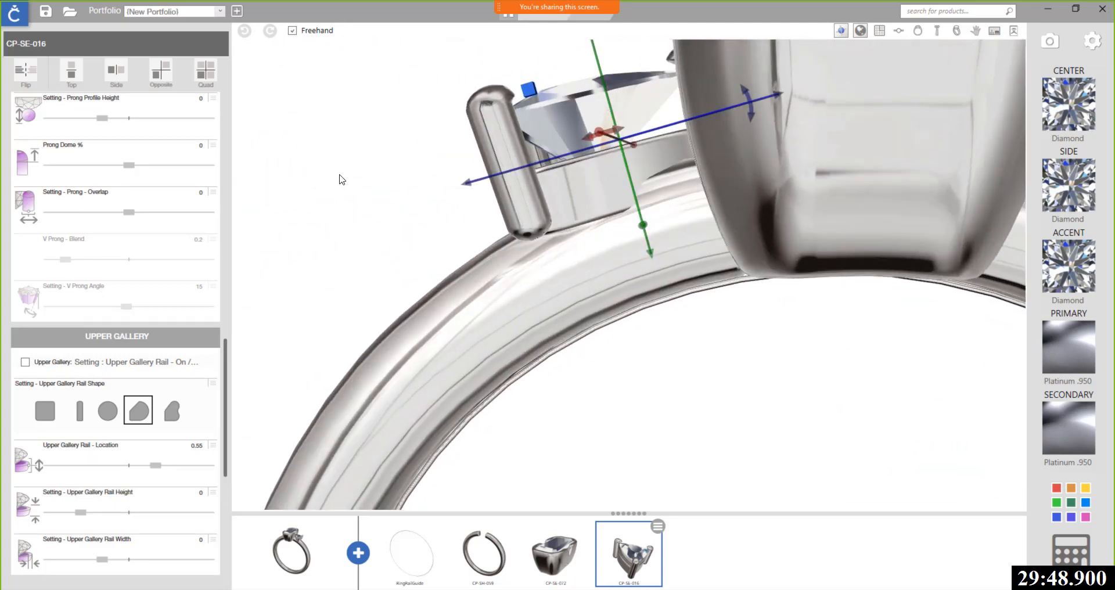
scroll(446, 176, "down", 5)
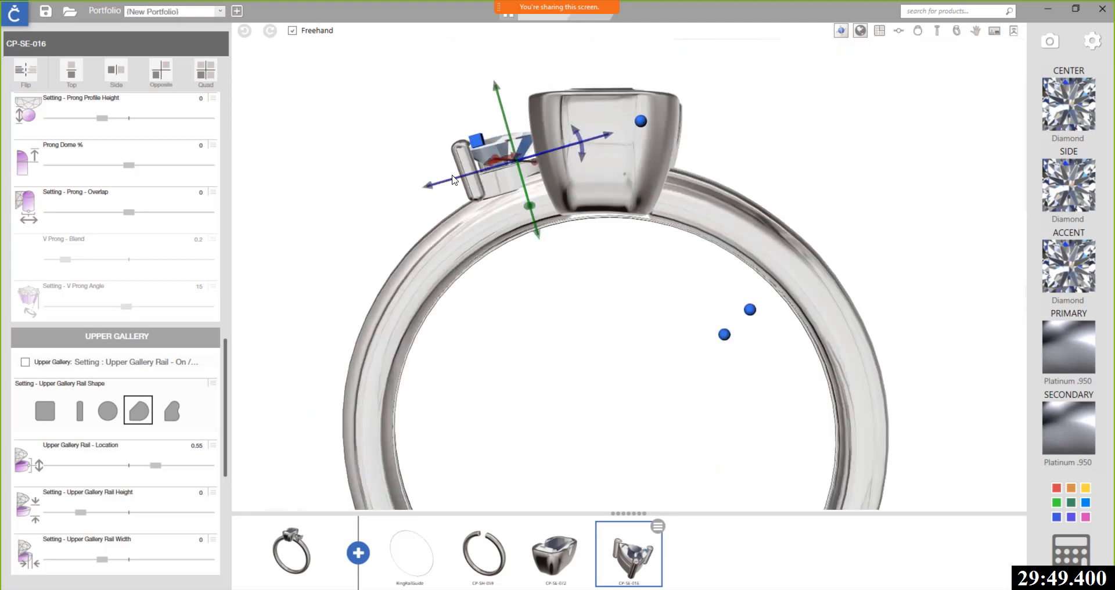
left_click(72, 71)
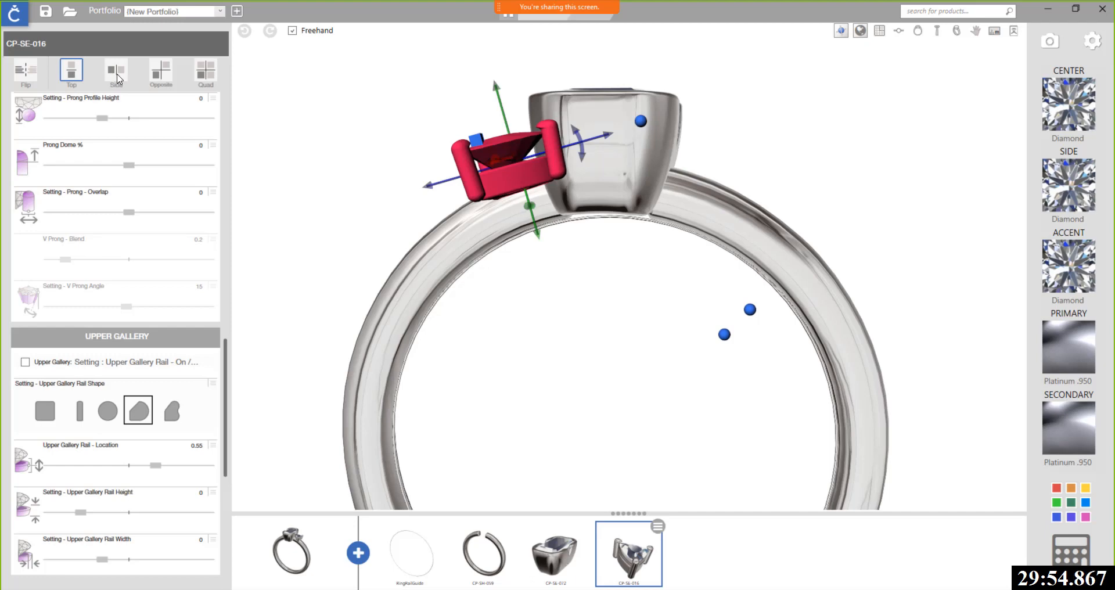
left_click(114, 74)
right_click_drag(769, 172, 426, 325)
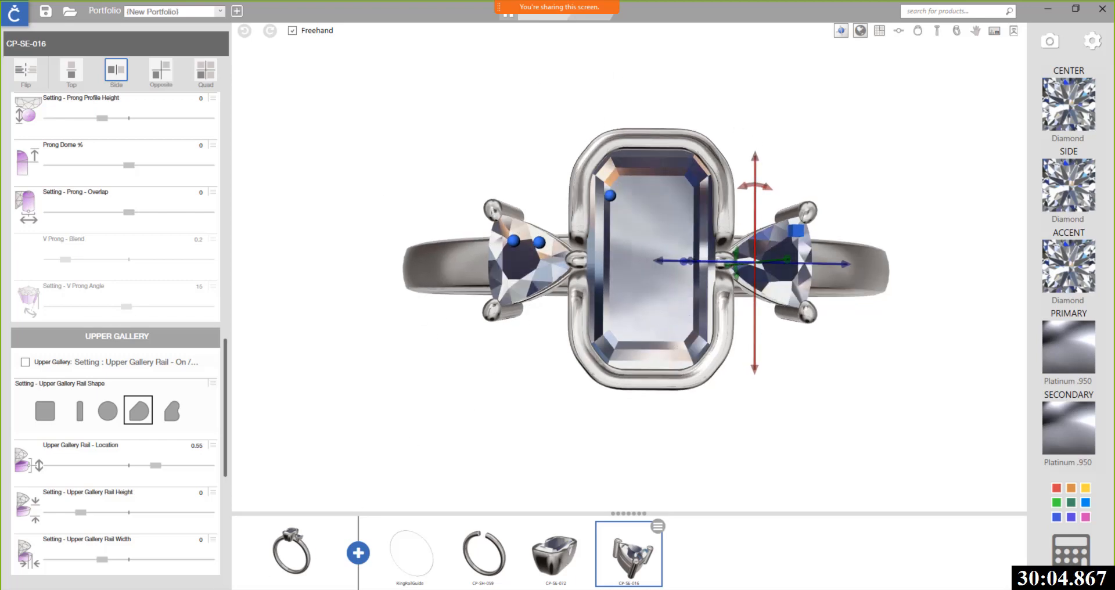
Step: Check the halo and accent stones on the reference photo slide, and return to the ring model
mouse_move(129, 589)
left_click(191, 557)
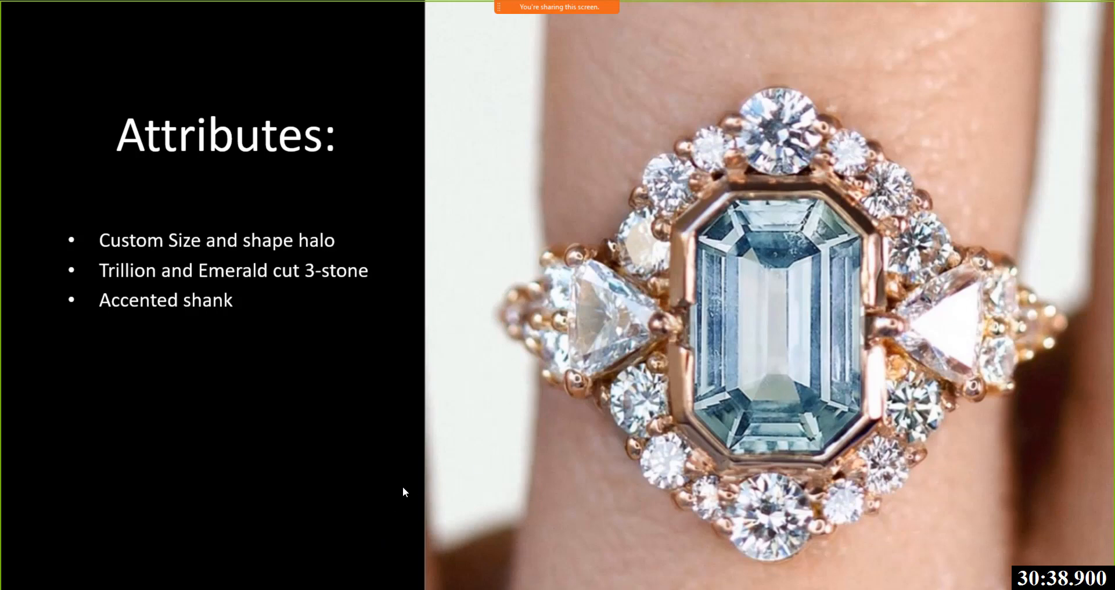
key("alt+Tab")
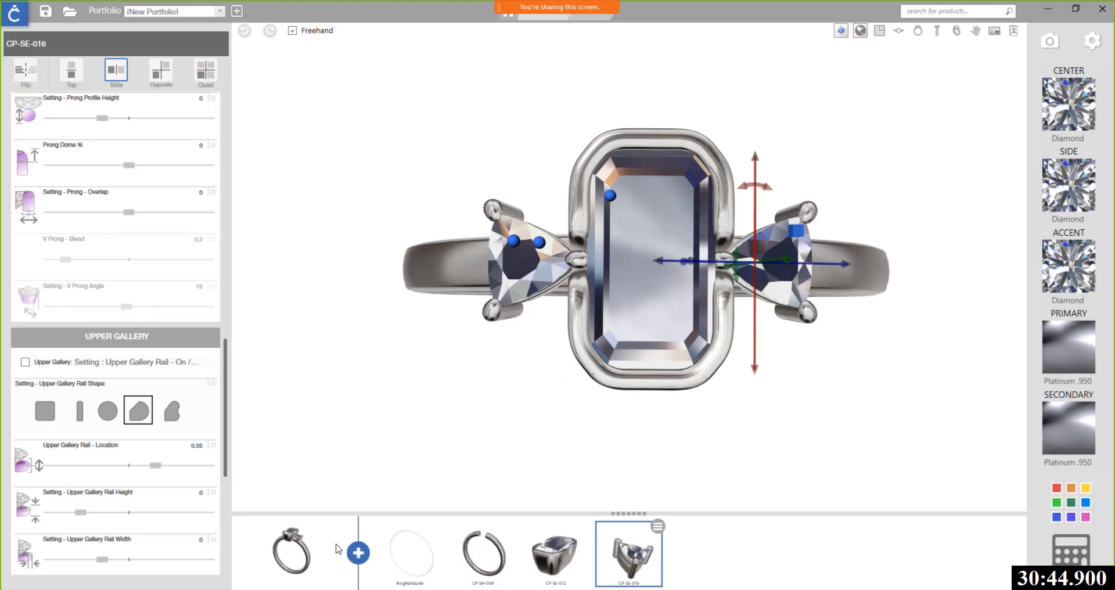
Step: Add another single-stone setting, CP-SE-016, from the part toolbox to the design
left_click(359, 555)
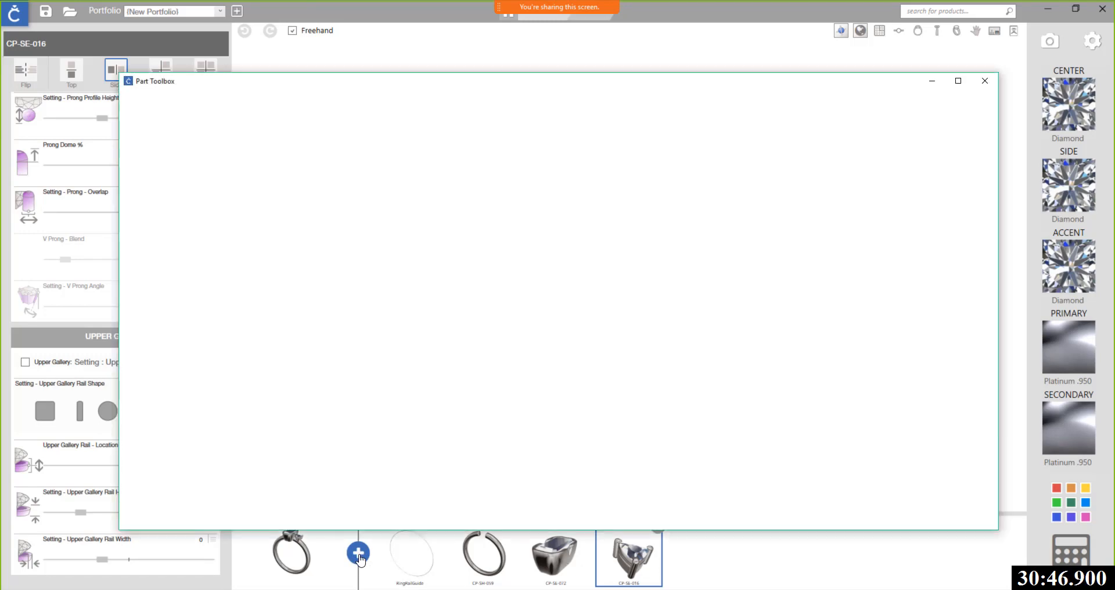
left_click(430, 153)
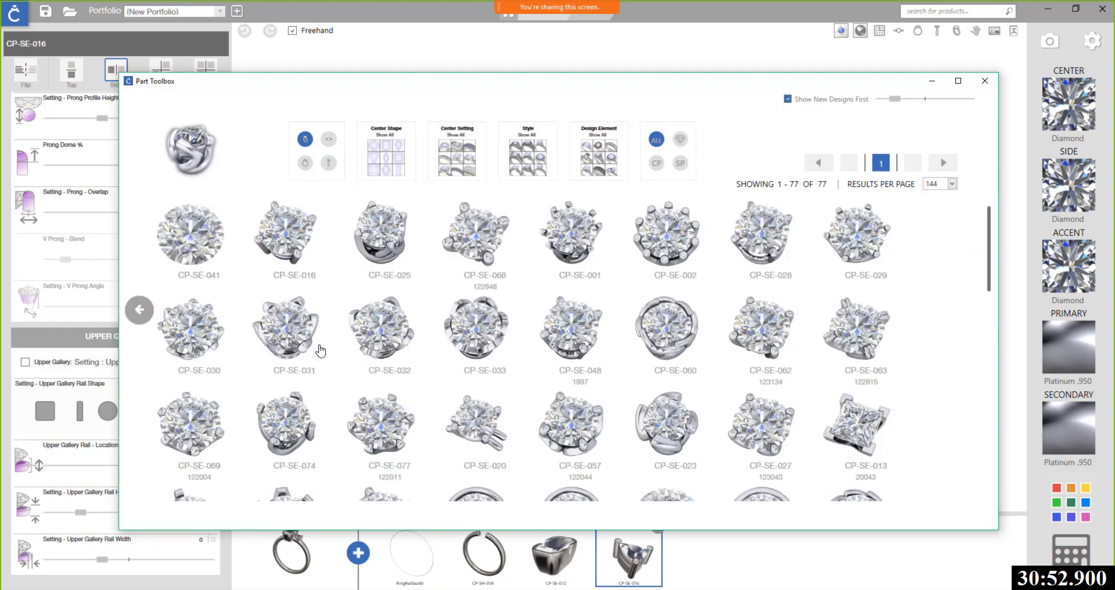
left_click(288, 241)
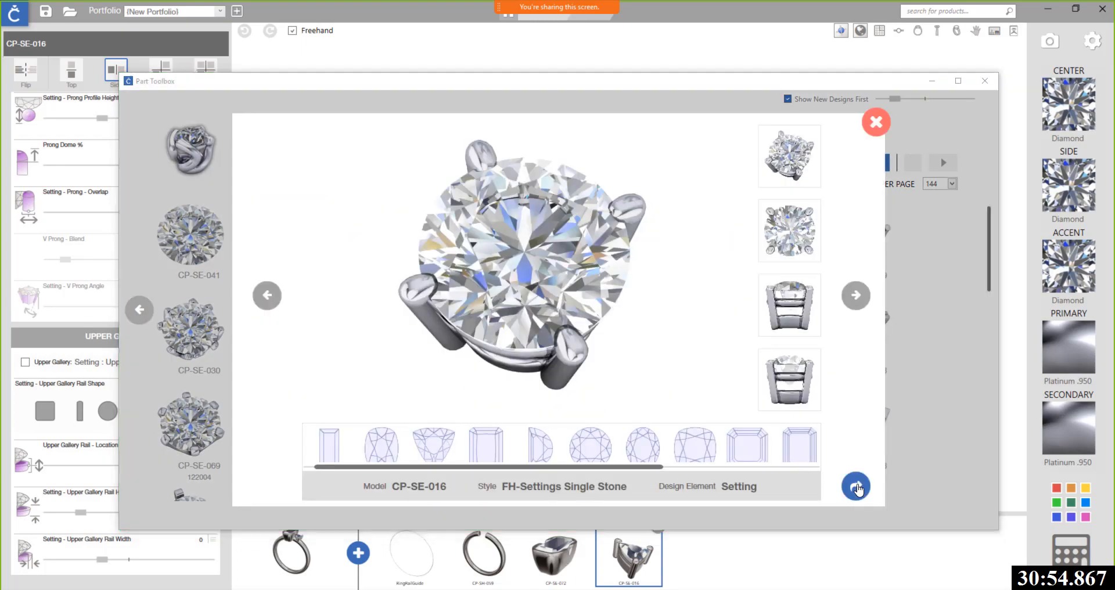
left_click(856, 487)
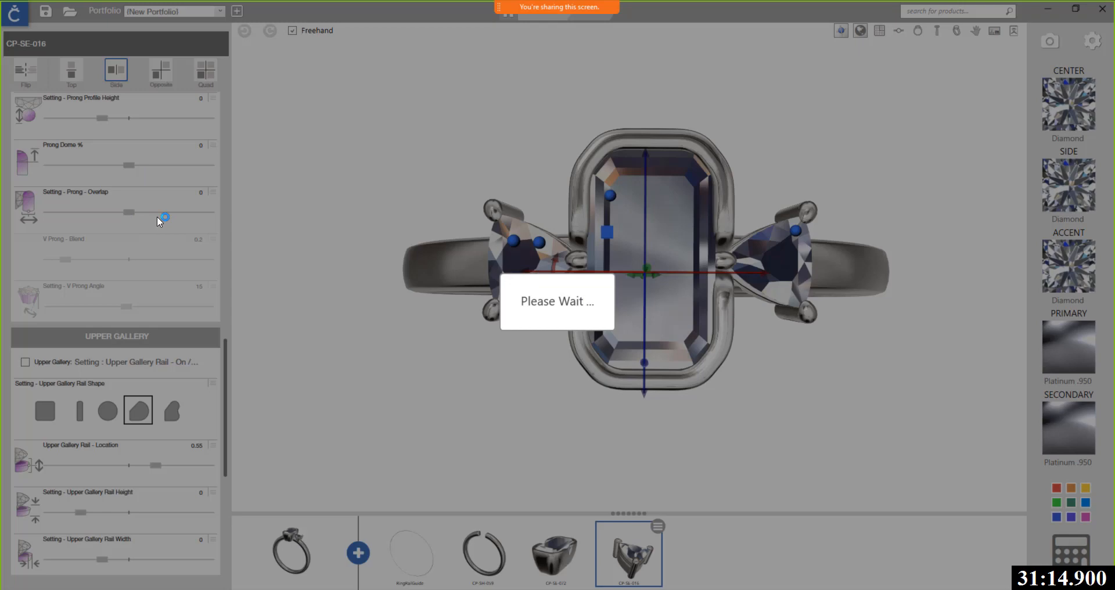
Step: Reduce the new setting's round gem to .03 ct, 2.00 by 2.00
scroll(157, 221, "up", 6)
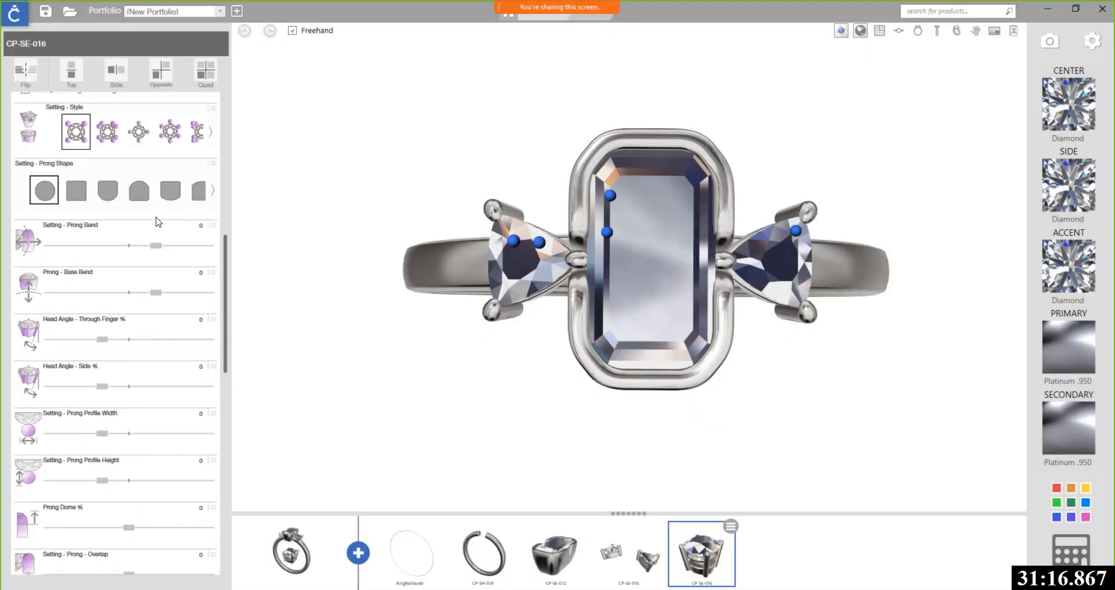
scroll(156, 221, "up", 8)
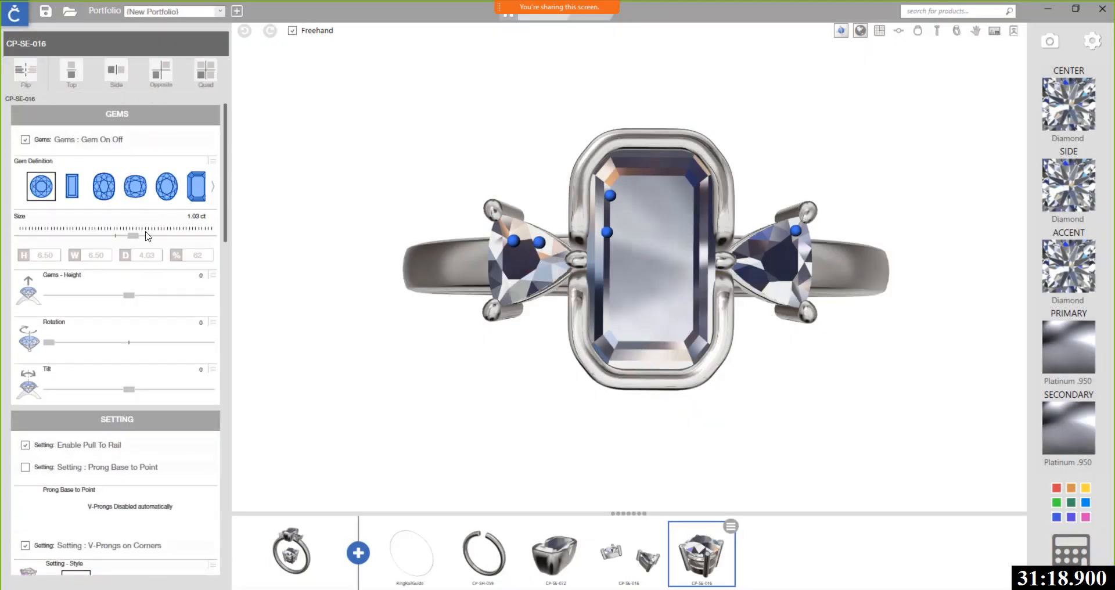
right_click_drag(632, 343, 613, 259)
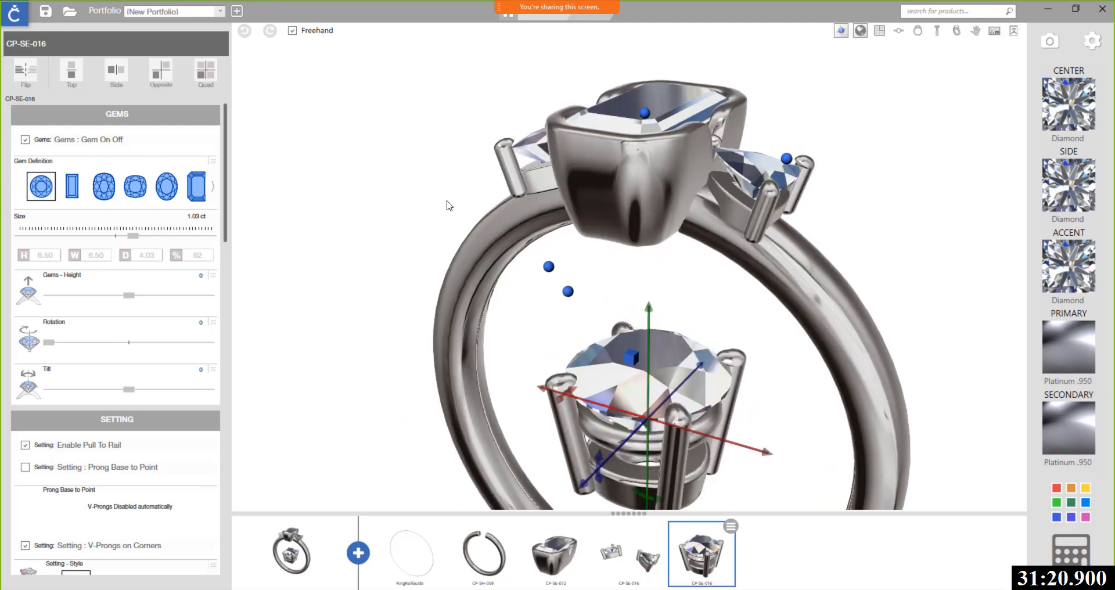
left_click_drag(131, 235, 8, 229)
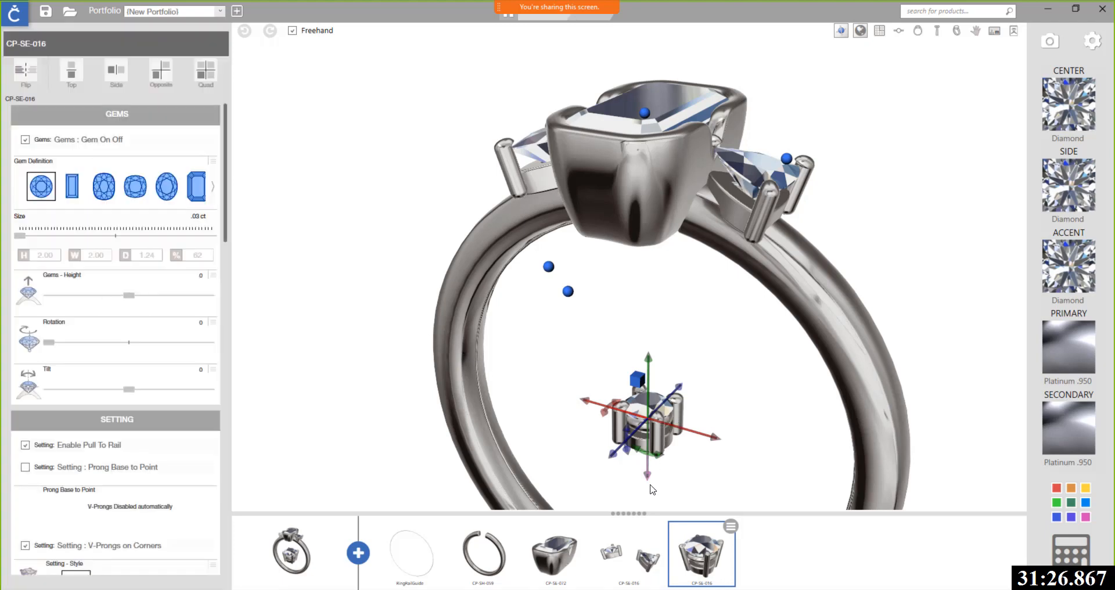
Step: Raise the small round setting to the center bezel's level and move it outward beyond the bezel's short end
left_click_drag(650, 481, 647, 243)
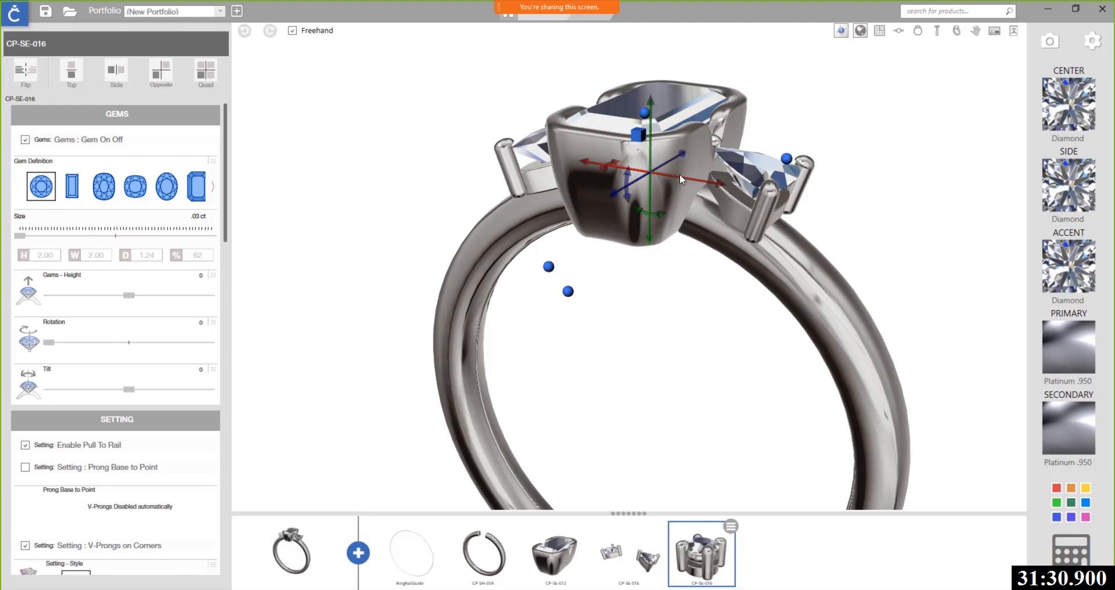
left_click_drag(687, 154, 622, 166)
left_click_drag(639, 277, 697, 308)
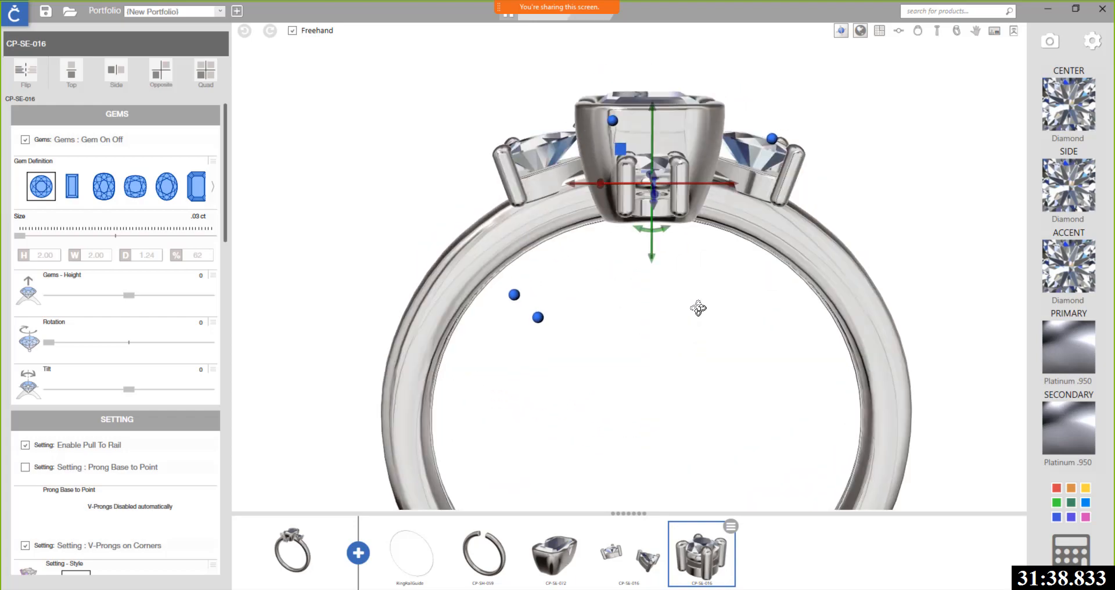
Step: Turn off the upper gallery rail of the small round setting
scroll(665, 186, "up", 5)
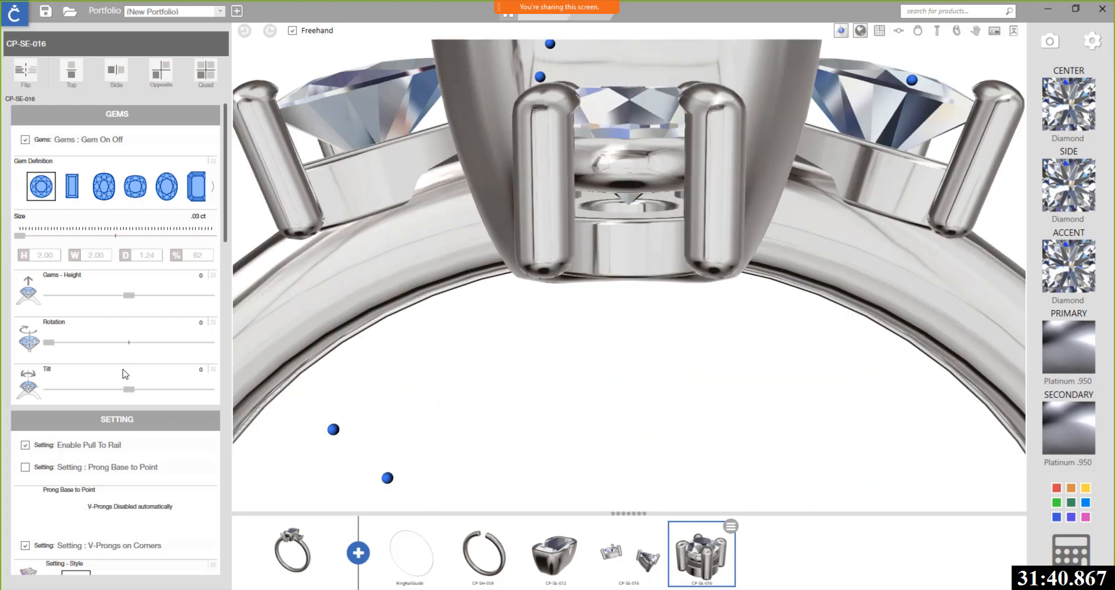
scroll(131, 379, "down", 5)
scroll(134, 378, "down", 15)
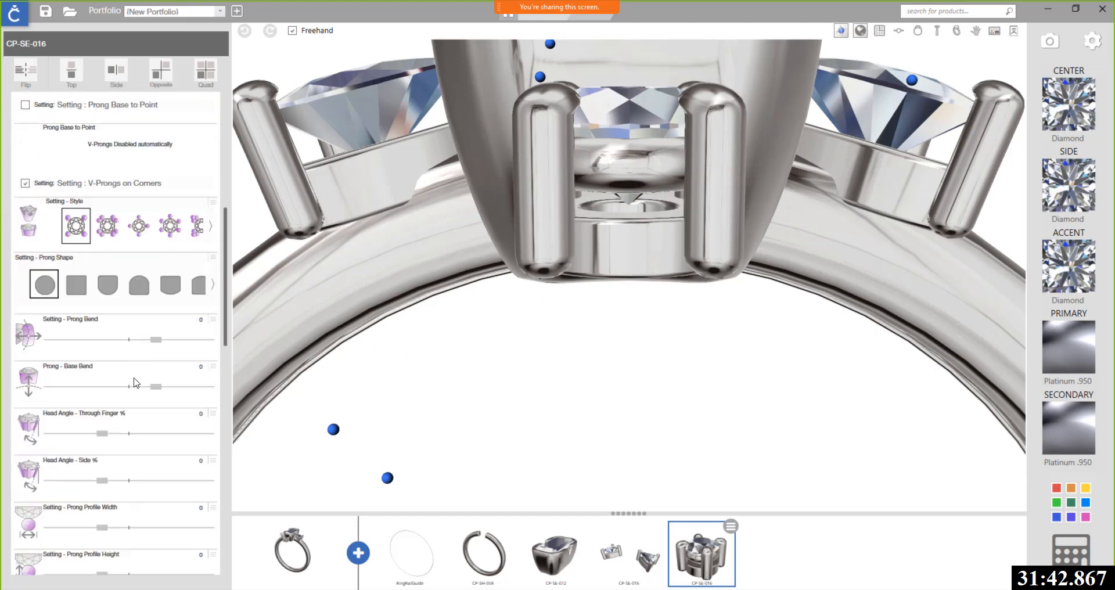
scroll(135, 384, "down", 3)
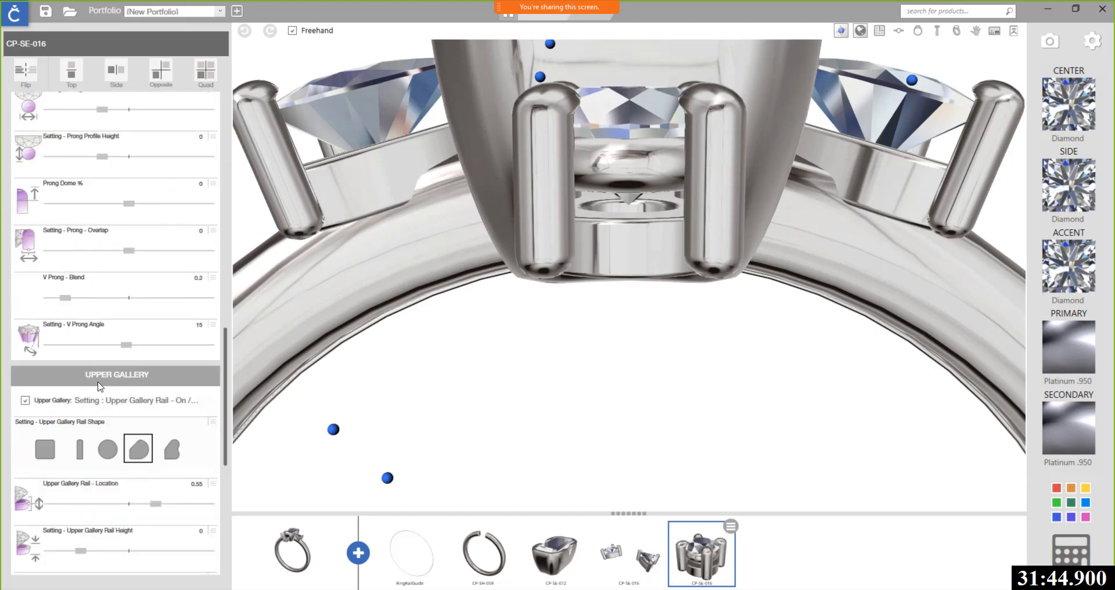
left_click(25, 401)
left_click_drag(560, 378, 629, 342)
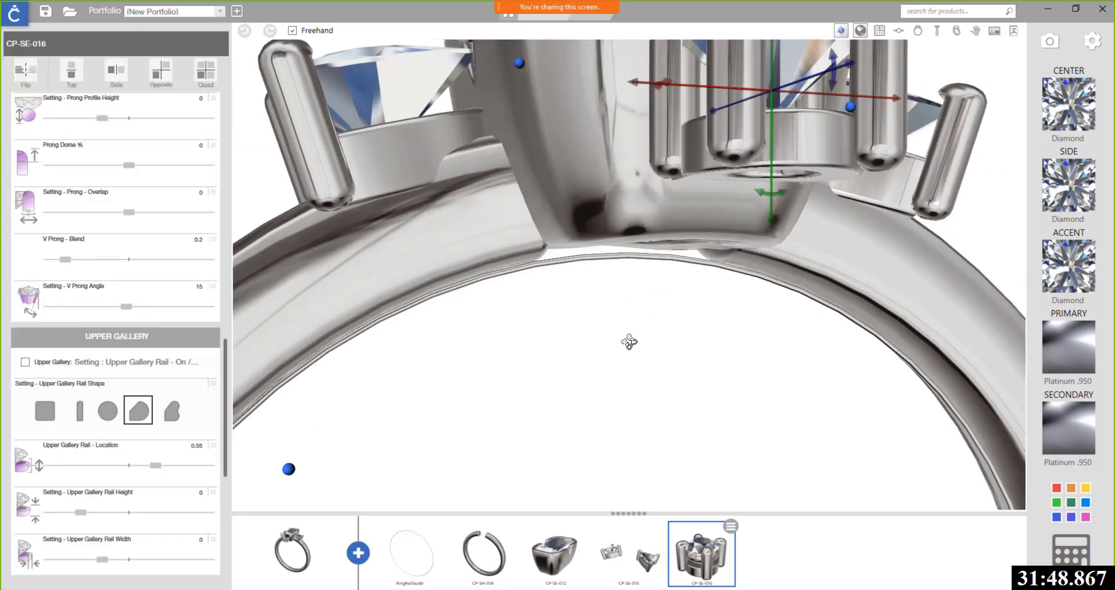
scroll(629, 346, "down", 5)
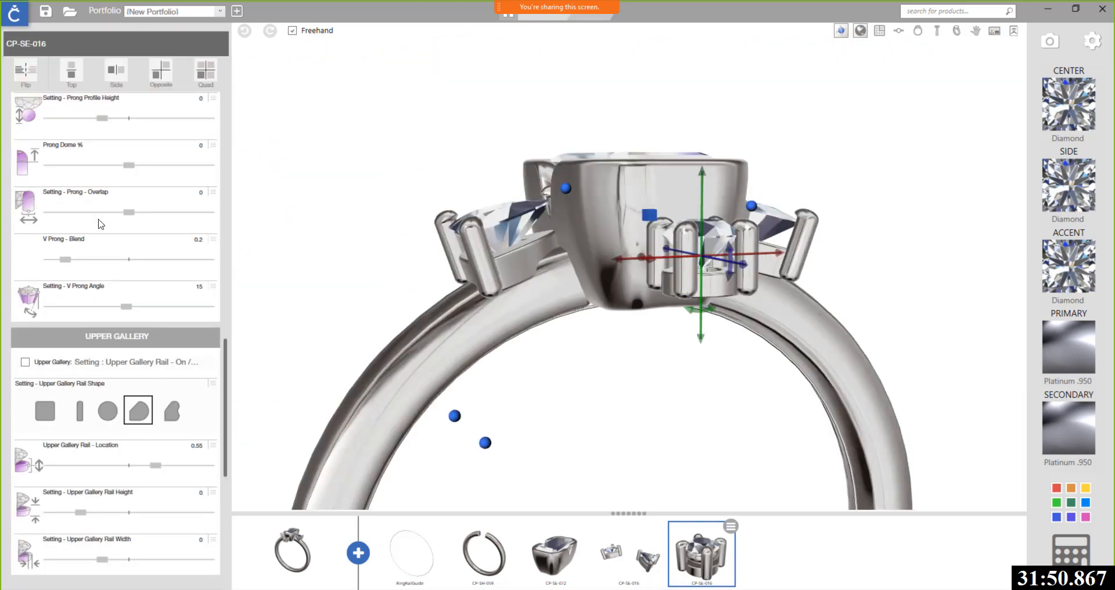
Step: Lower the round gem within its prongs by setting Gems - Height to -0.56
scroll(104, 233, "up", 9)
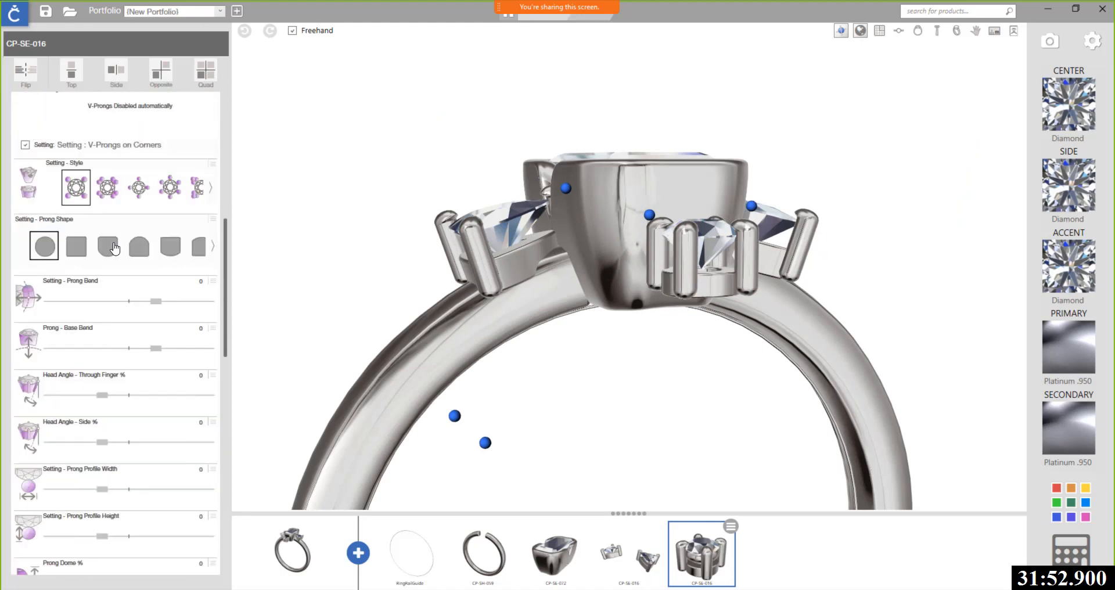
scroll(114, 248, "up", 7)
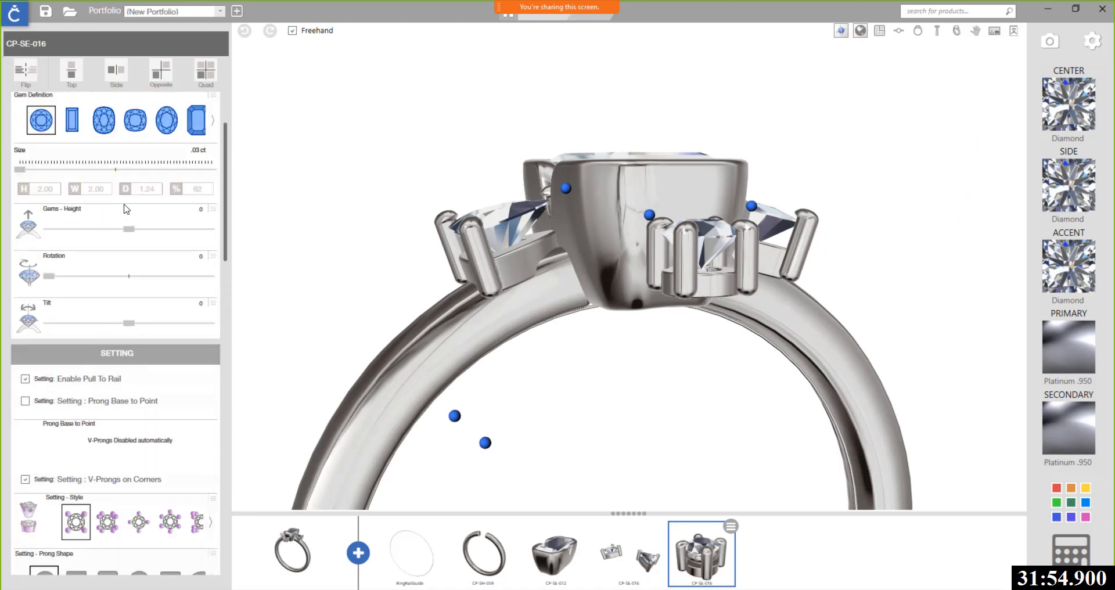
left_click_drag(127, 232, 100, 234)
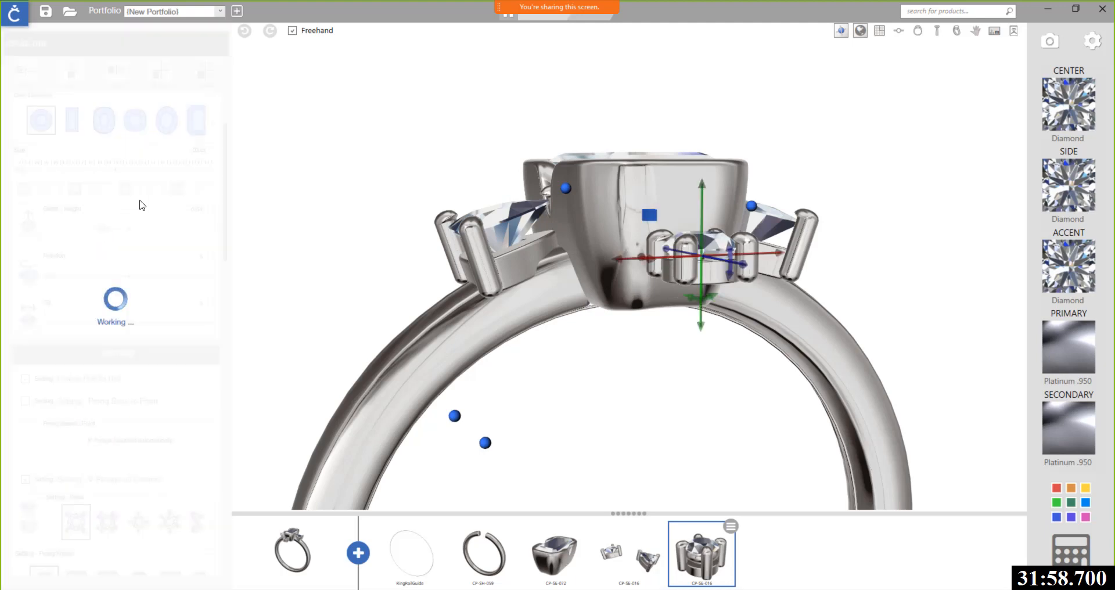
right_click_drag(712, 326, 650, 325)
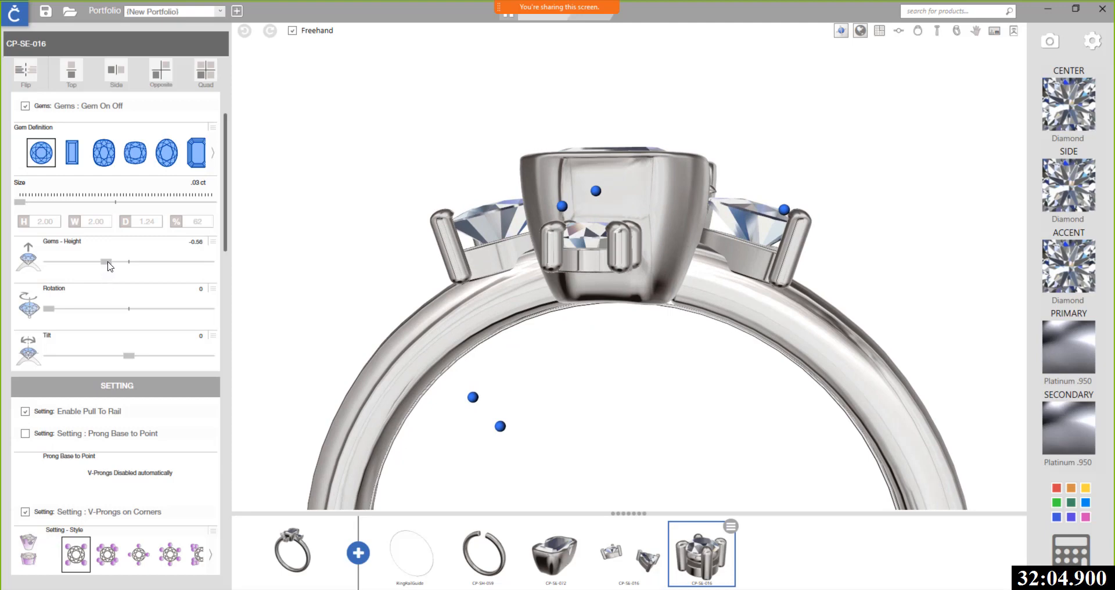
left_click_drag(105, 263, 108, 263)
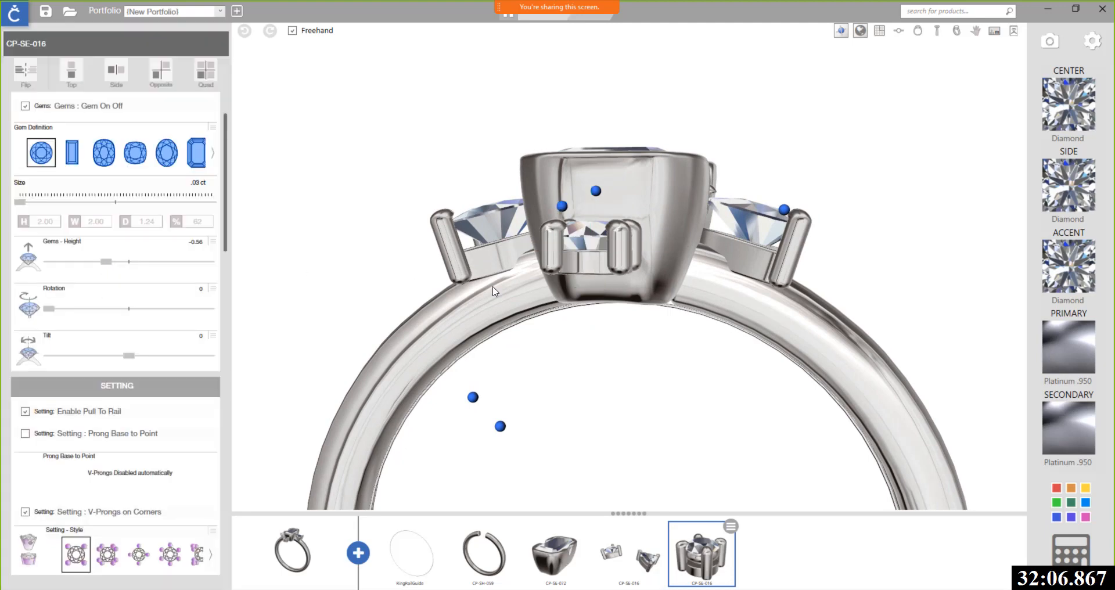
Step: From the top view, nudge the small round setting slightly outward from the center bezel's short end
right_click_drag(538, 319, 564, 463)
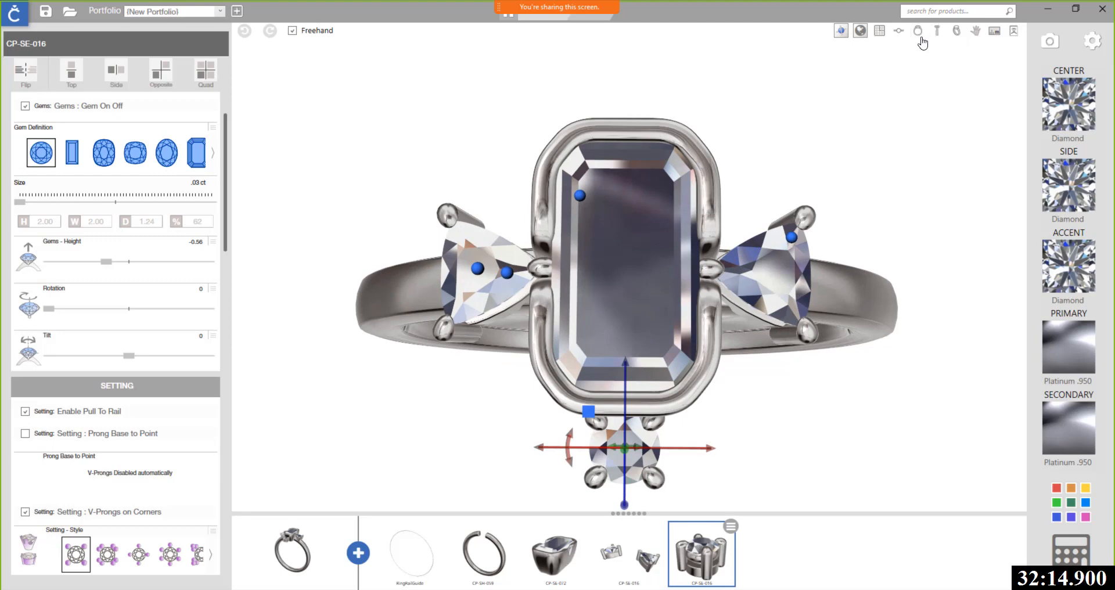
left_click(899, 32)
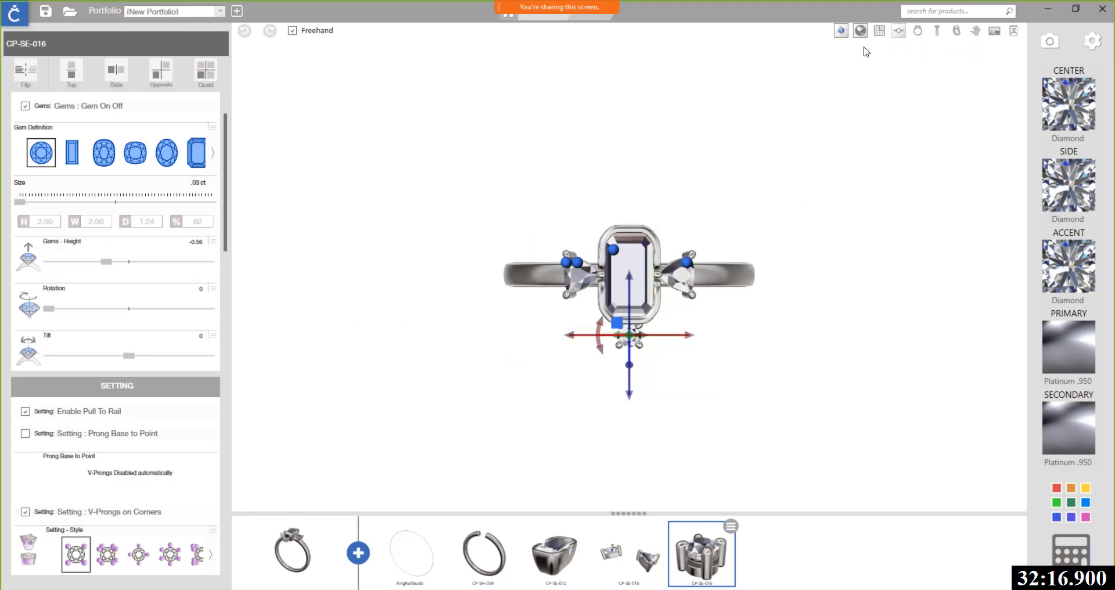
scroll(642, 304, "up", 1)
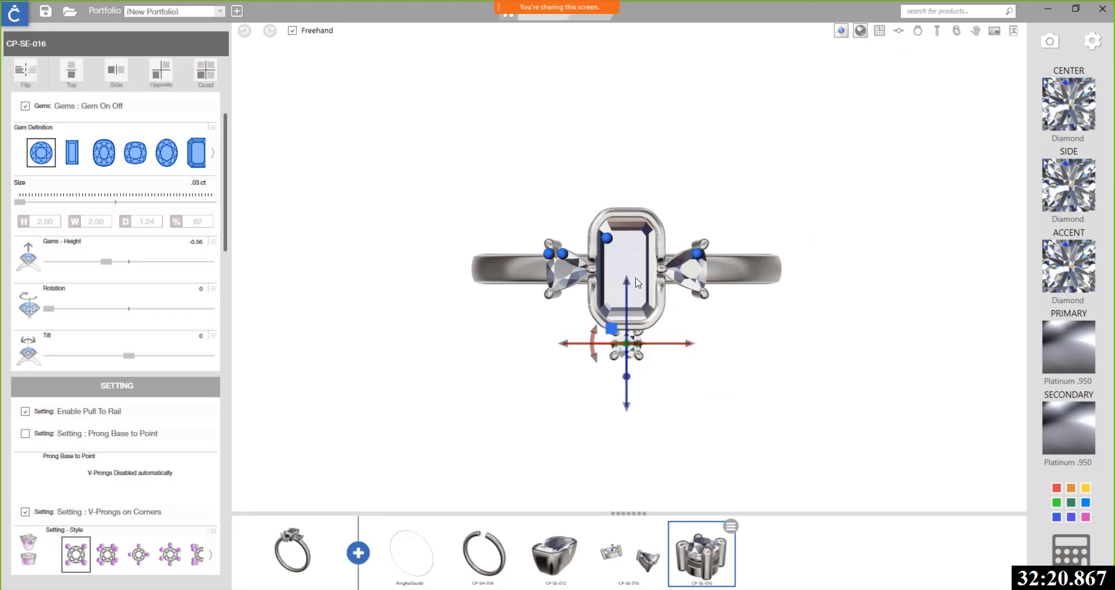
left_click_drag(626, 280, 626, 282)
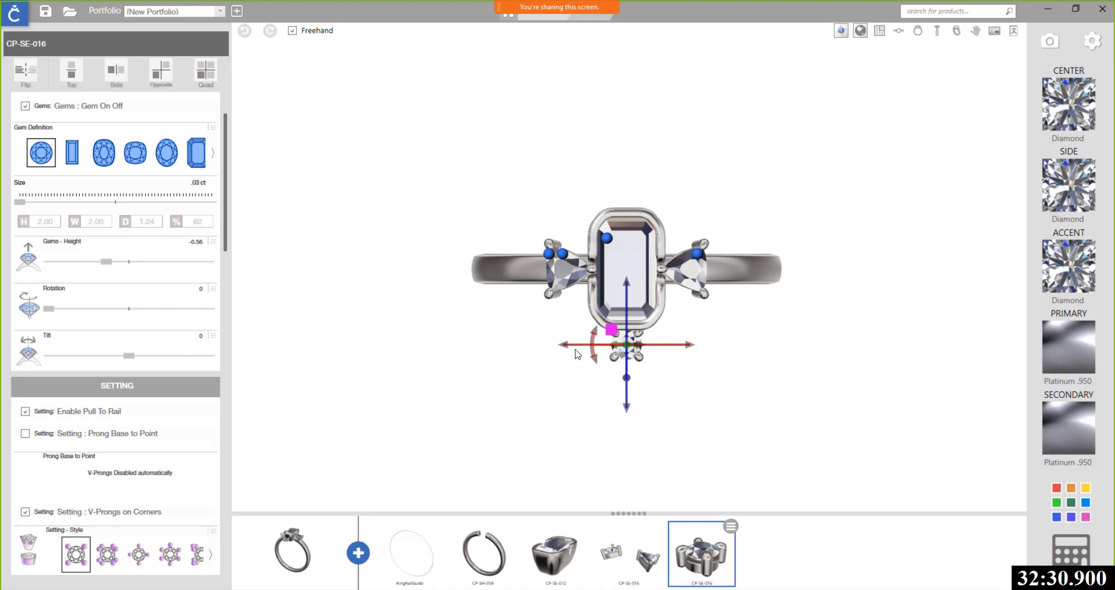
Step: Array the small round setting around the center bezel to both sides, with an angle of 58° and a count of 3
scroll(634, 331, "up", 1)
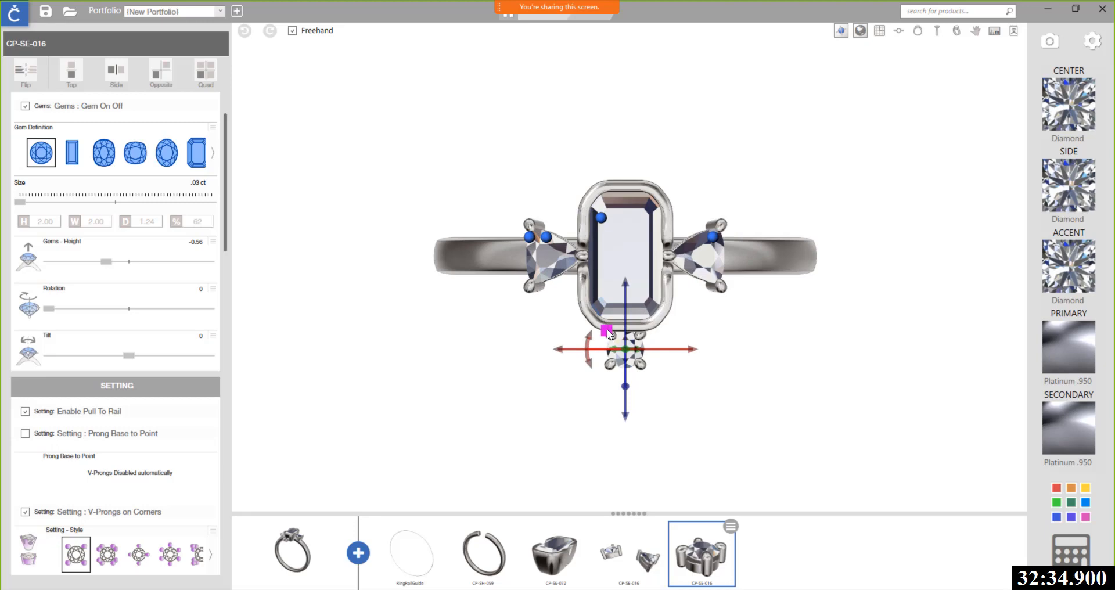
left_click(607, 333)
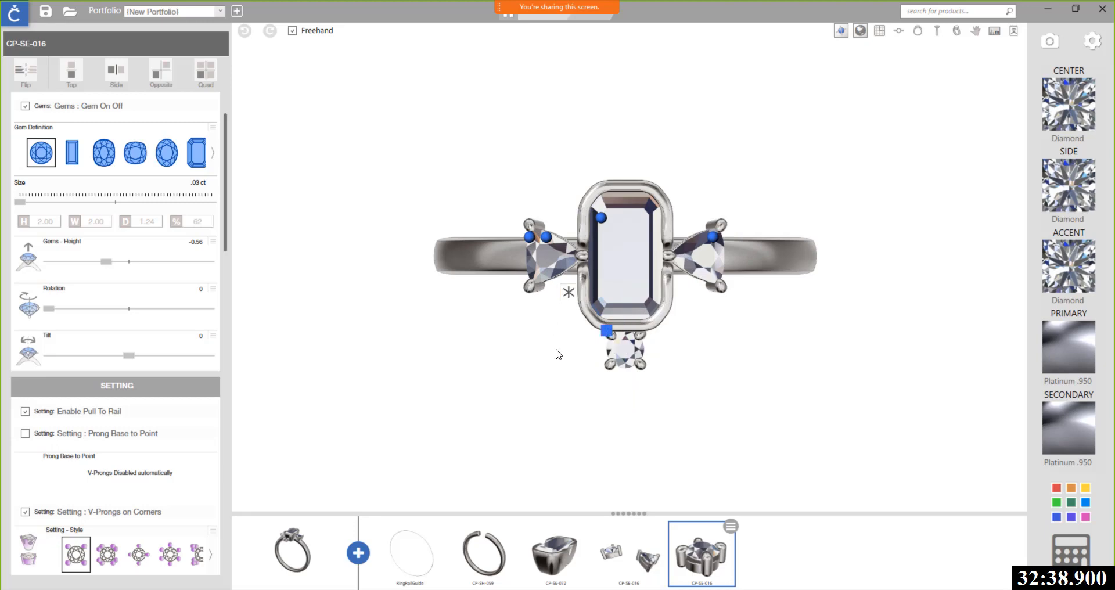
left_click(568, 292)
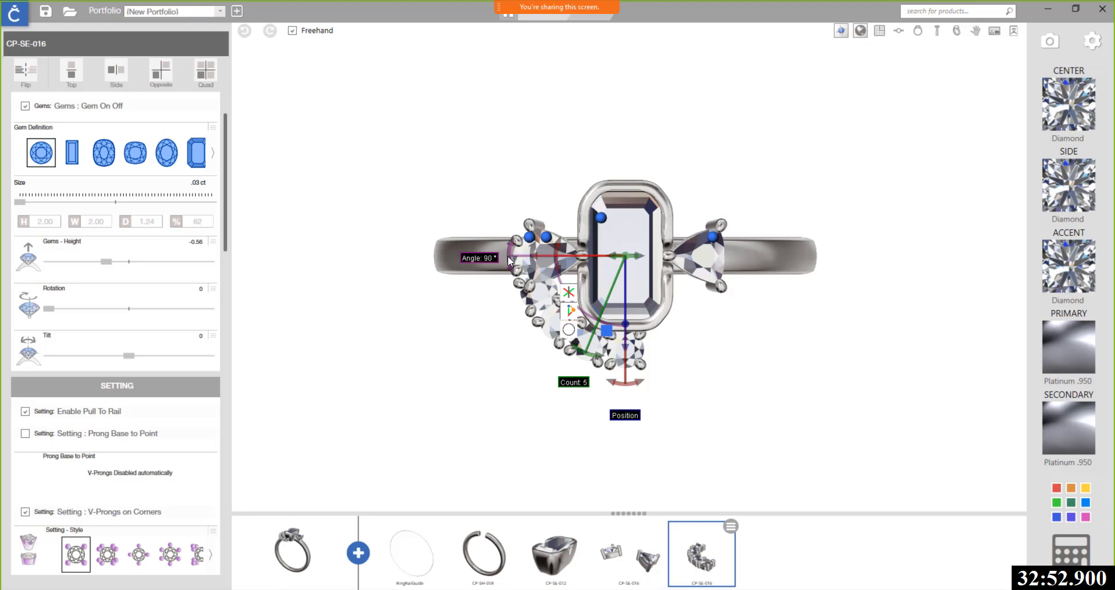
left_click_drag(508, 256, 543, 271)
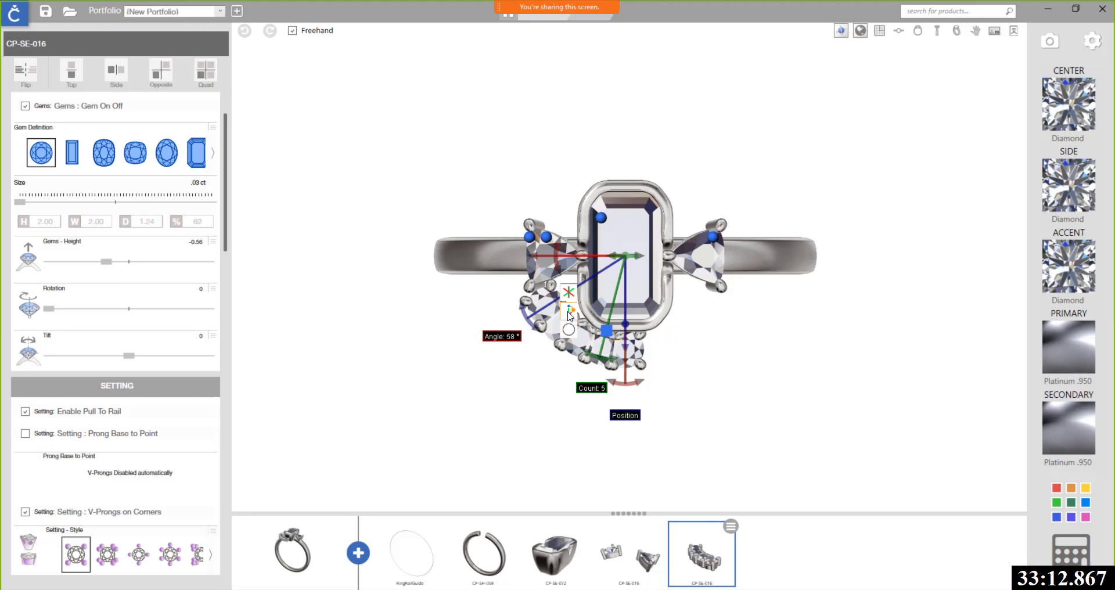
left_click(568, 330)
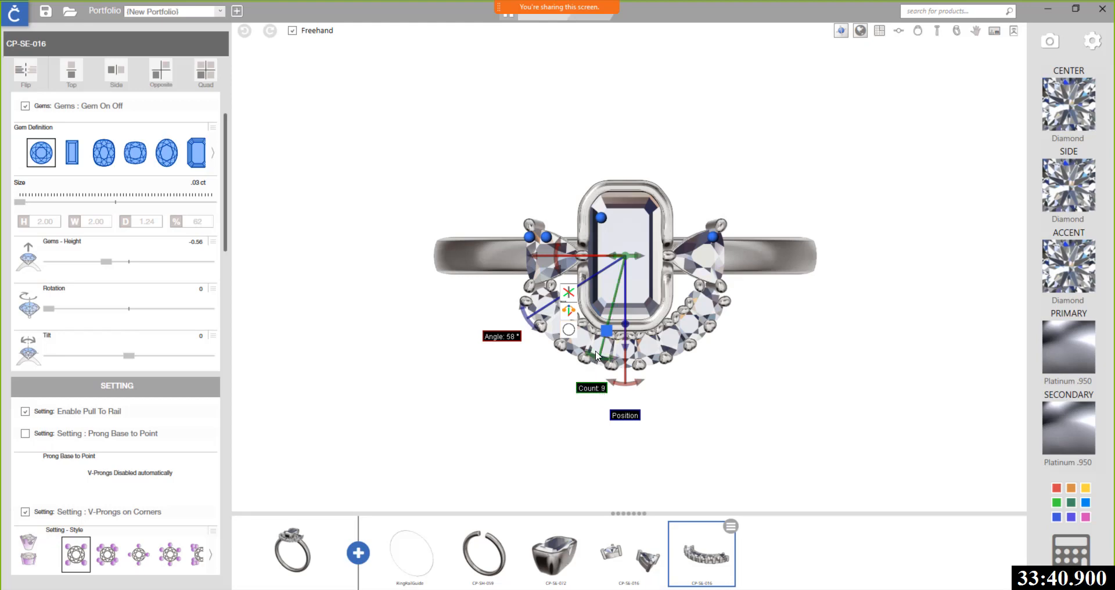
left_click_drag(596, 362, 556, 347)
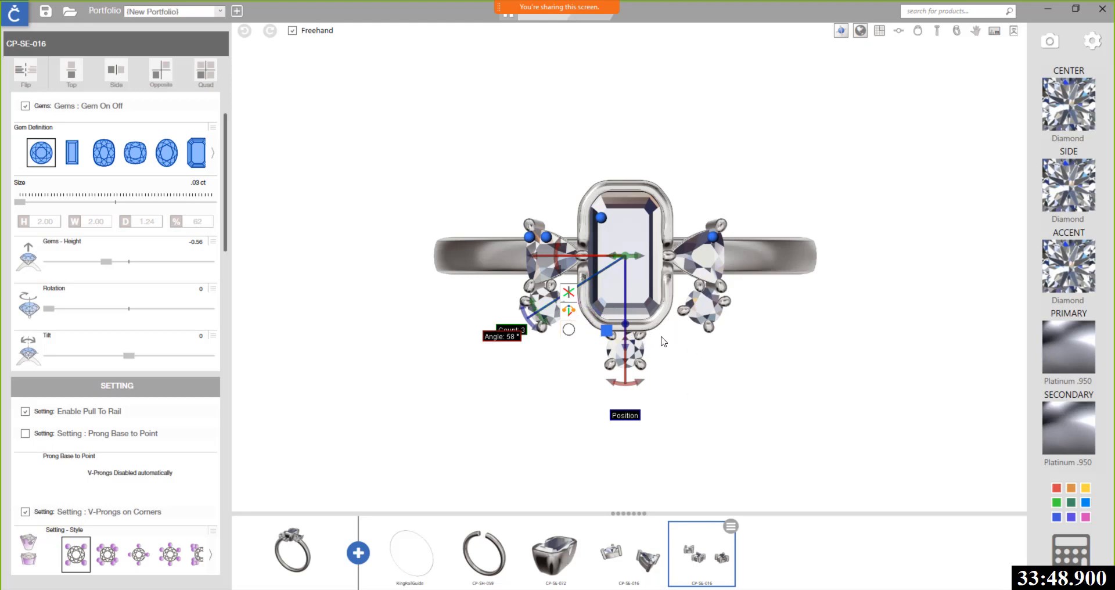
Step: Mirror the three round settings to the opposite end of the center bezel with Top symmetry
scroll(661, 341, "up", 1)
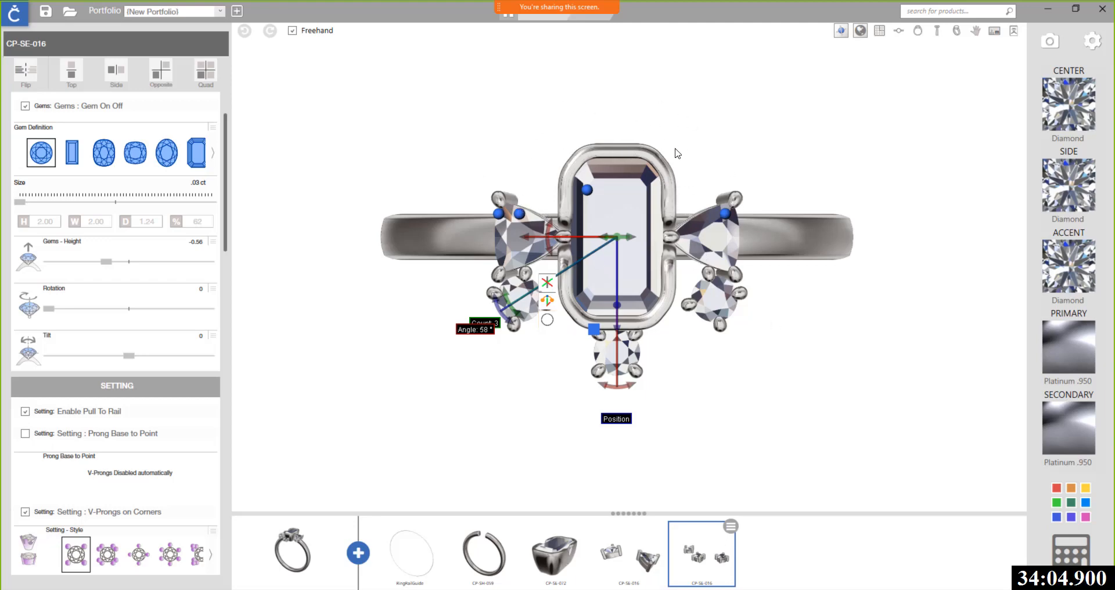
left_click(106, 112)
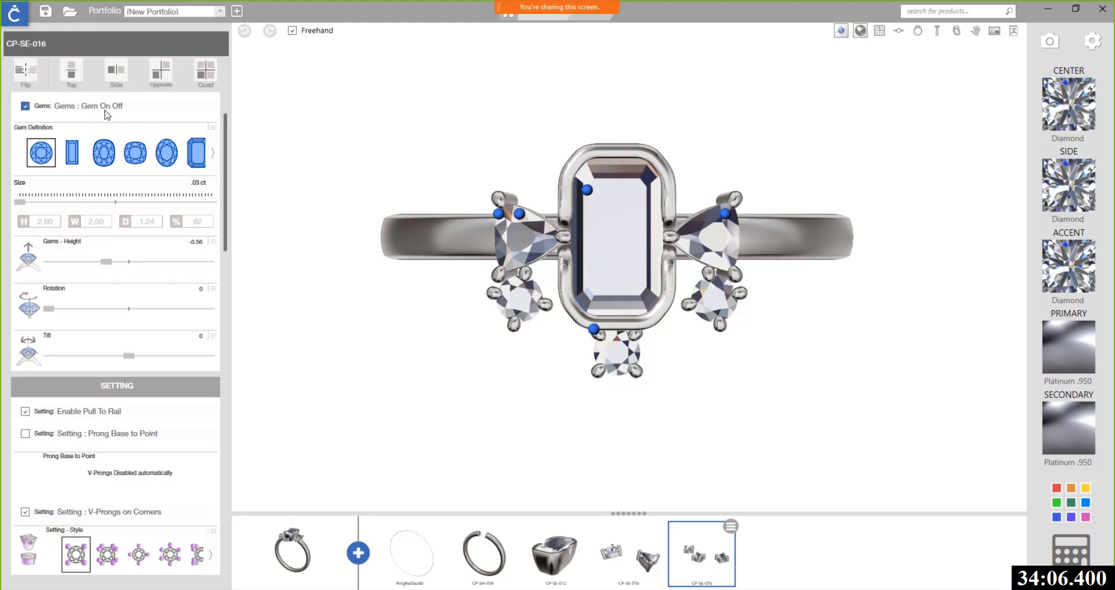
left_click(71, 73)
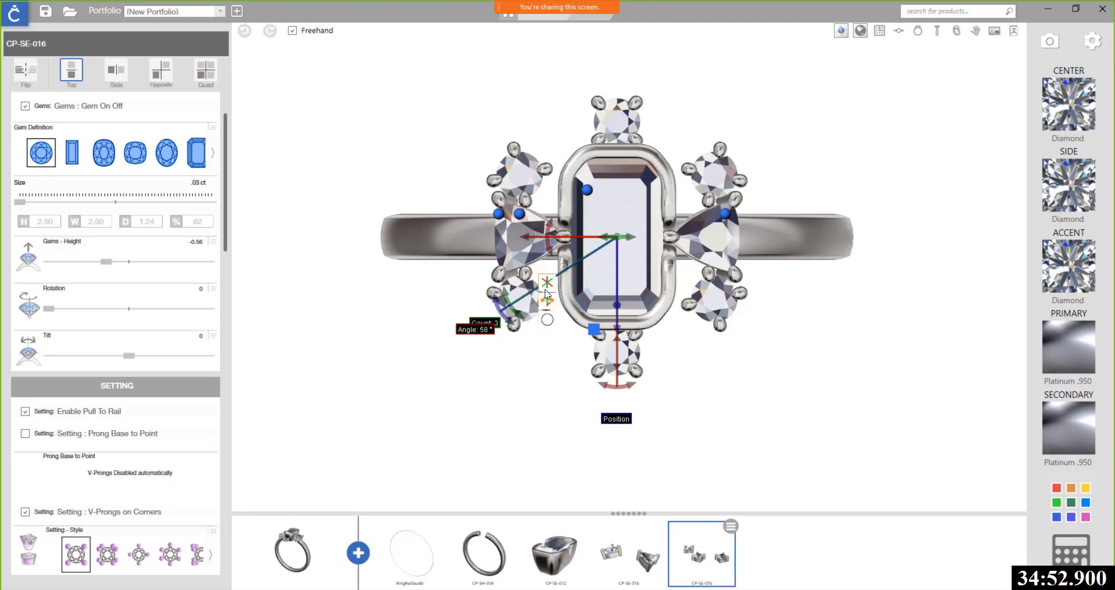
Step: Try the other path outlines for the round accent array, including cushion, oval, clipped-corner, heart, pear and square, returning to the circle
left_click(547, 320)
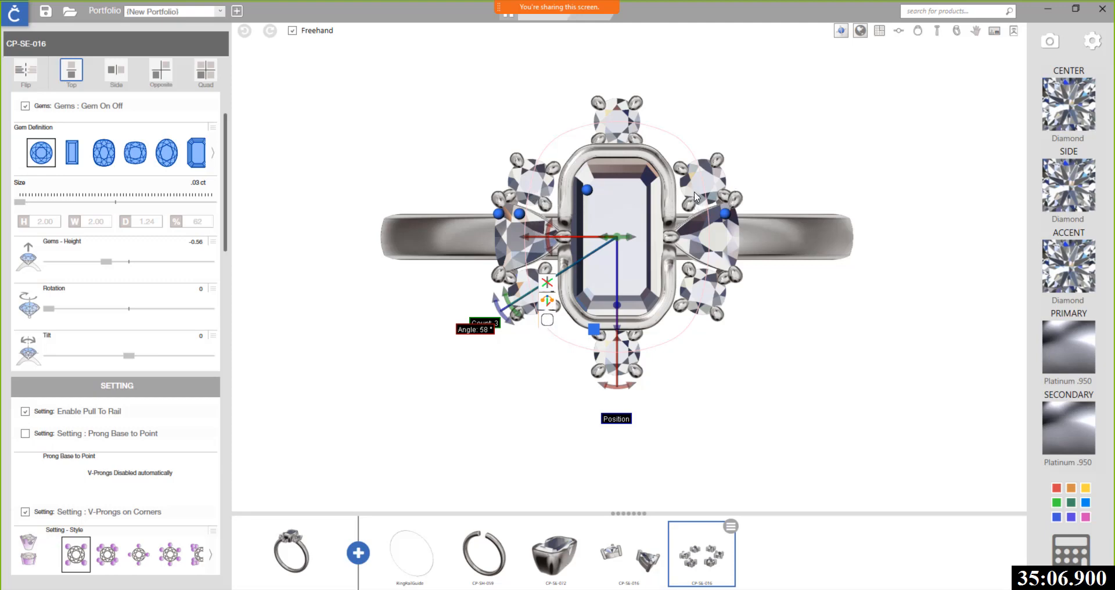
left_click(546, 321)
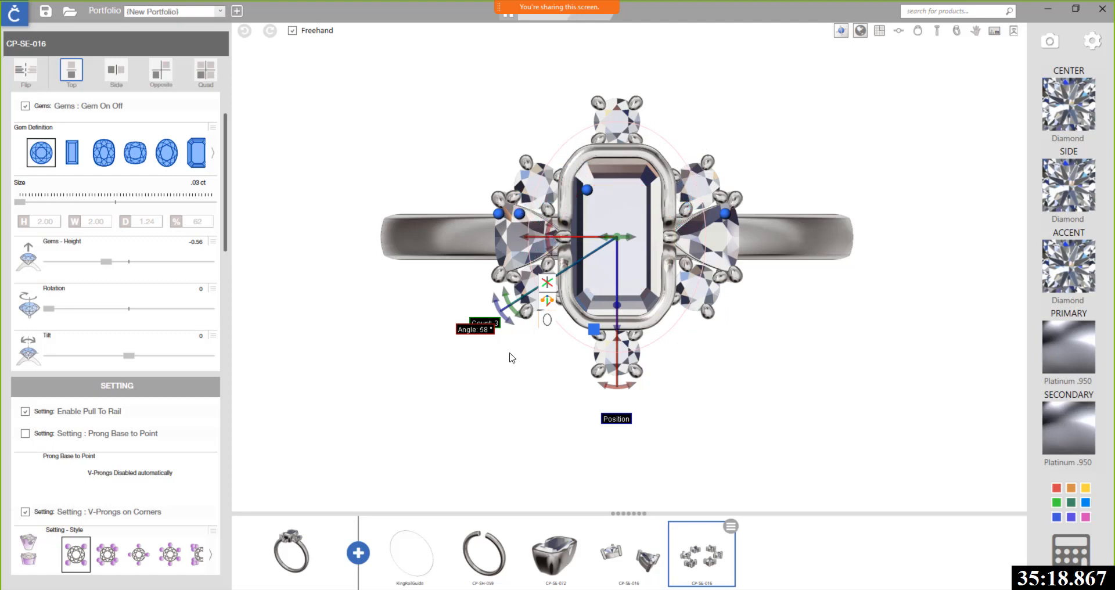
left_click(547, 320)
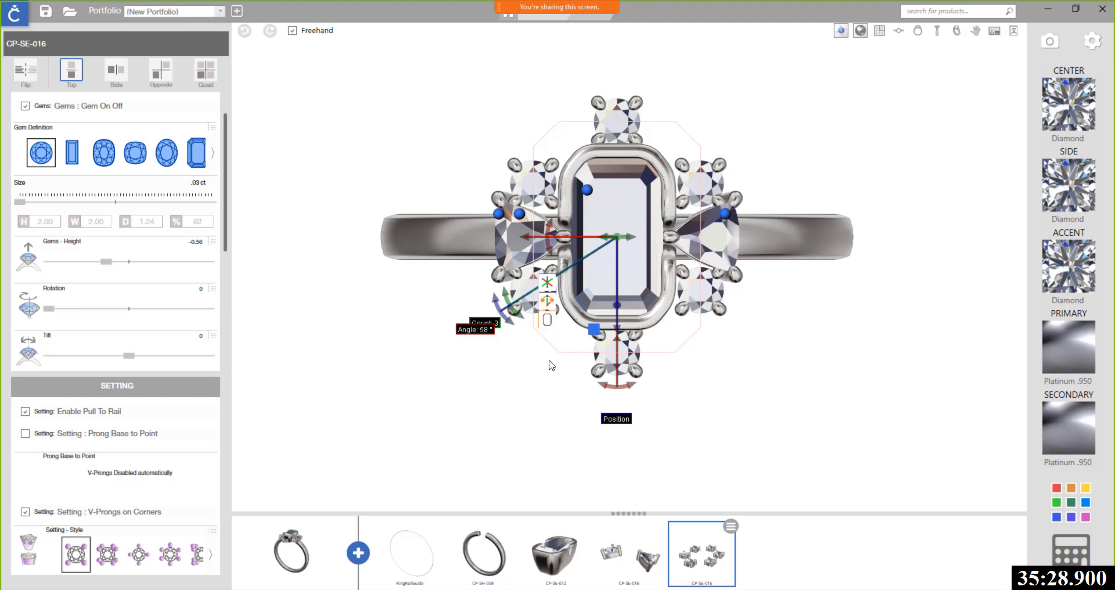
left_click(547, 321)
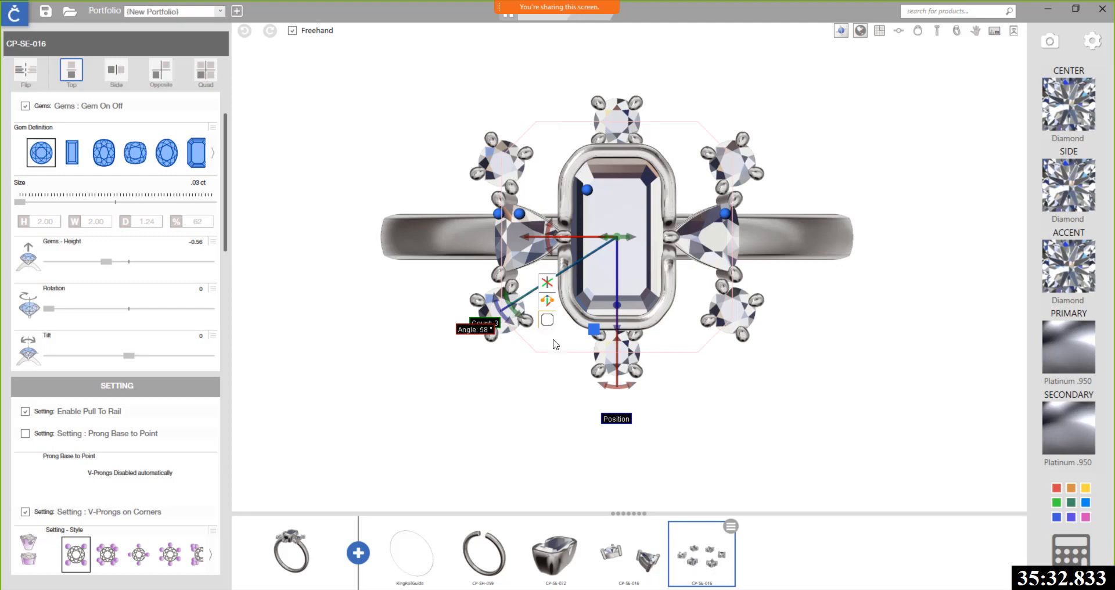
left_click(547, 321)
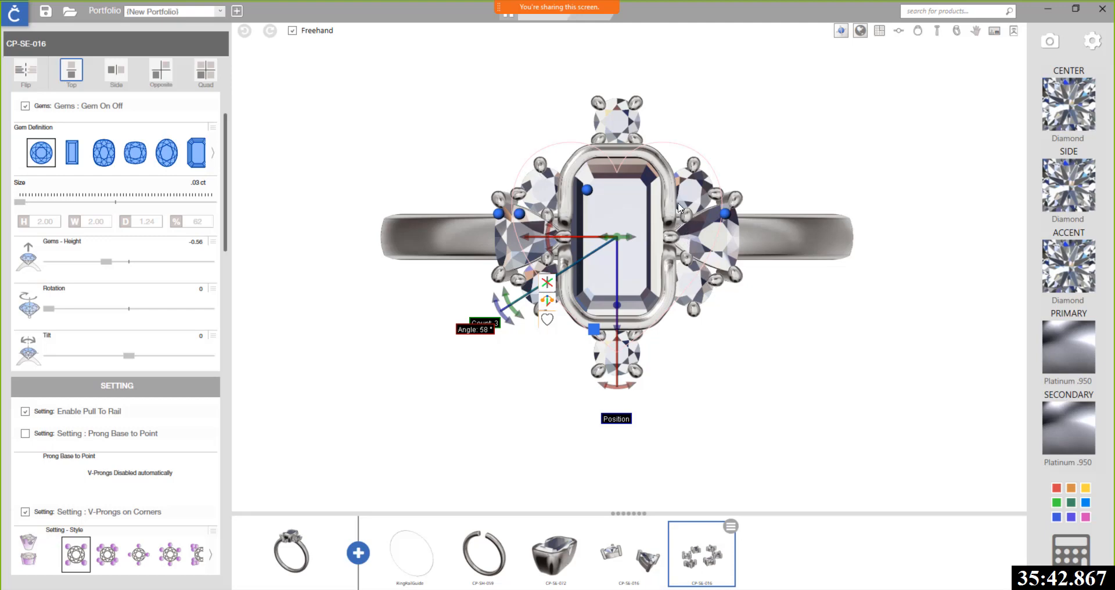
left_click(547, 320)
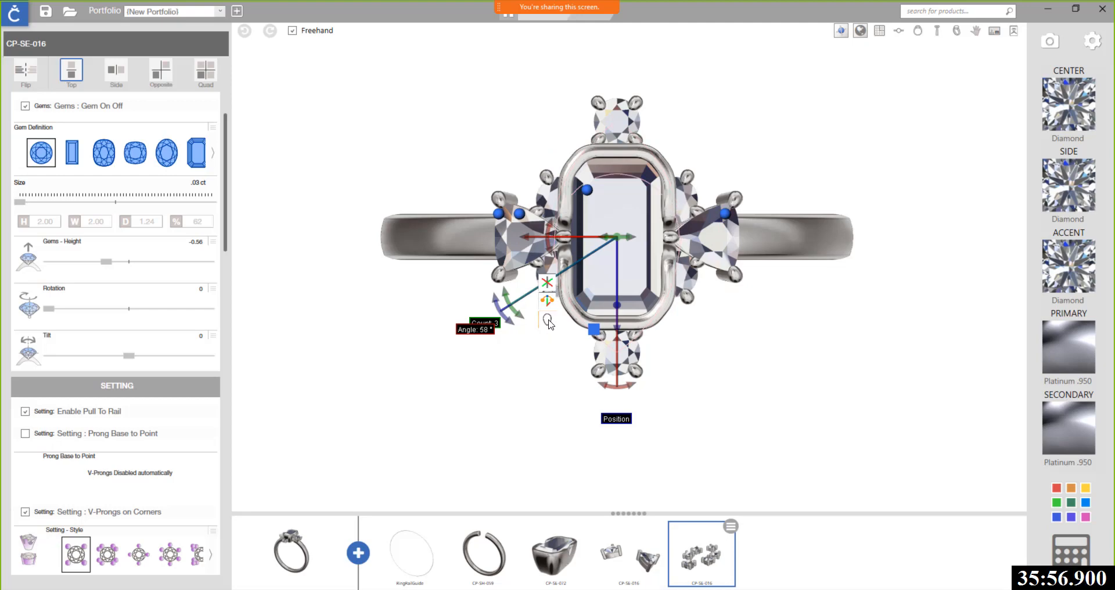
left_click(547, 320)
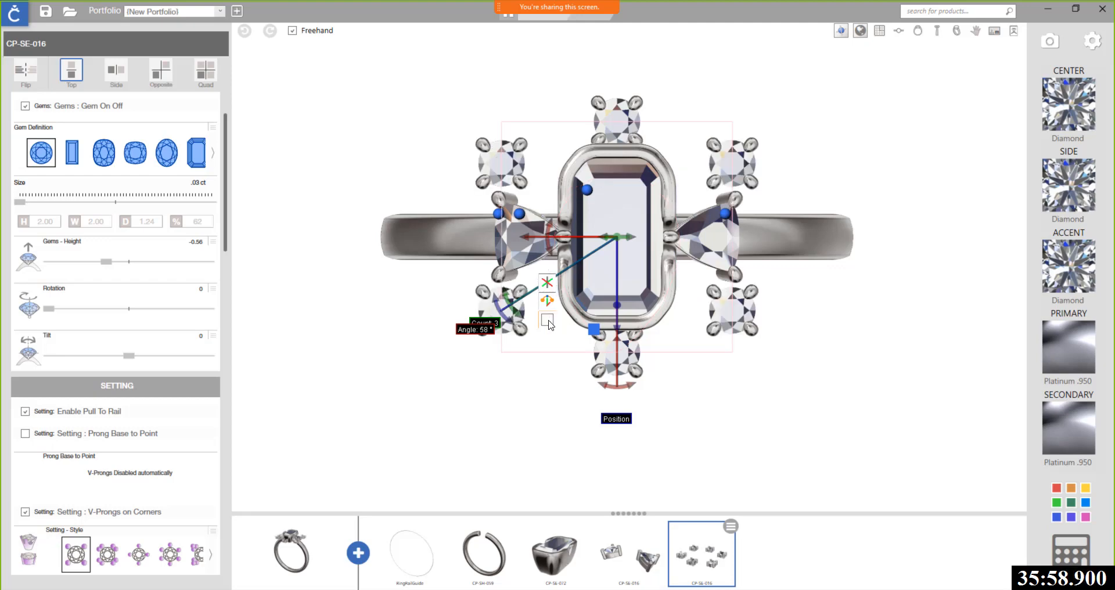
left_click(548, 321)
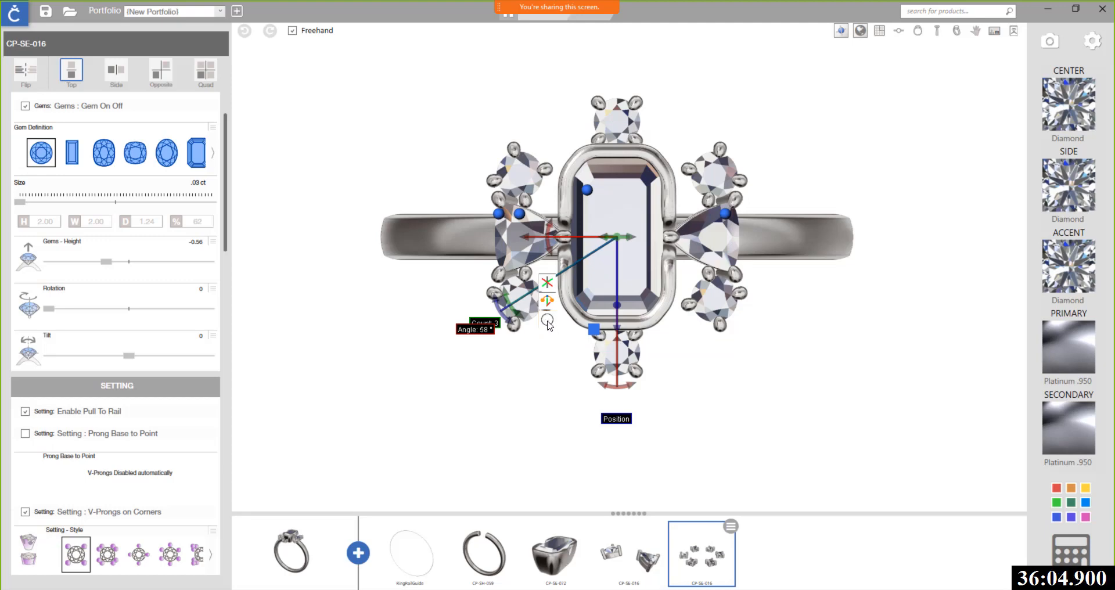
Step: Set the round accent array's path to the oval outline and close the array controls
left_click(547, 320)
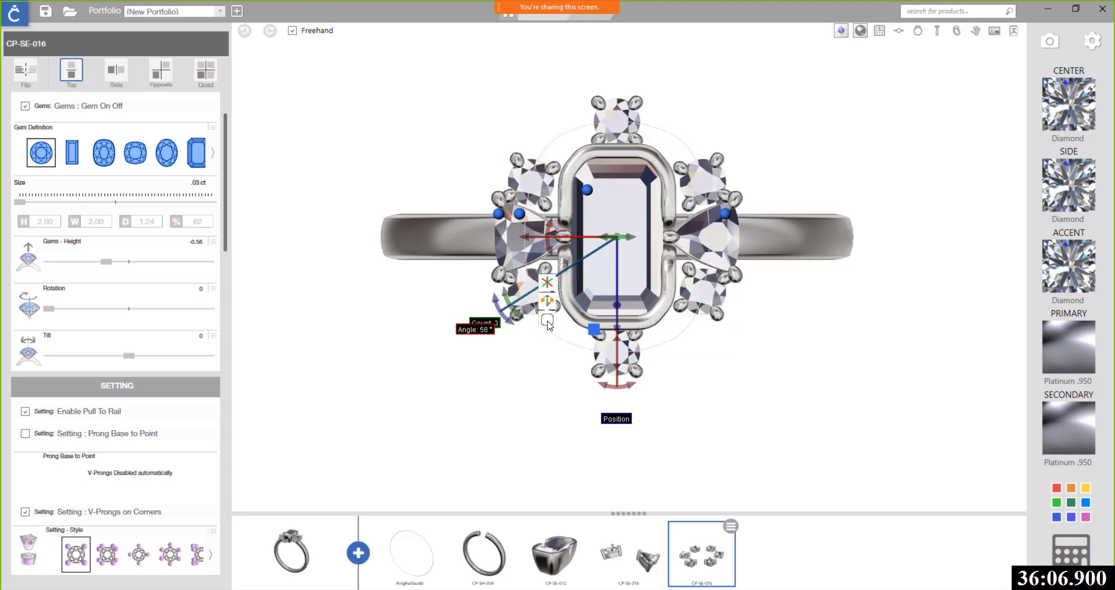
left_click(548, 321)
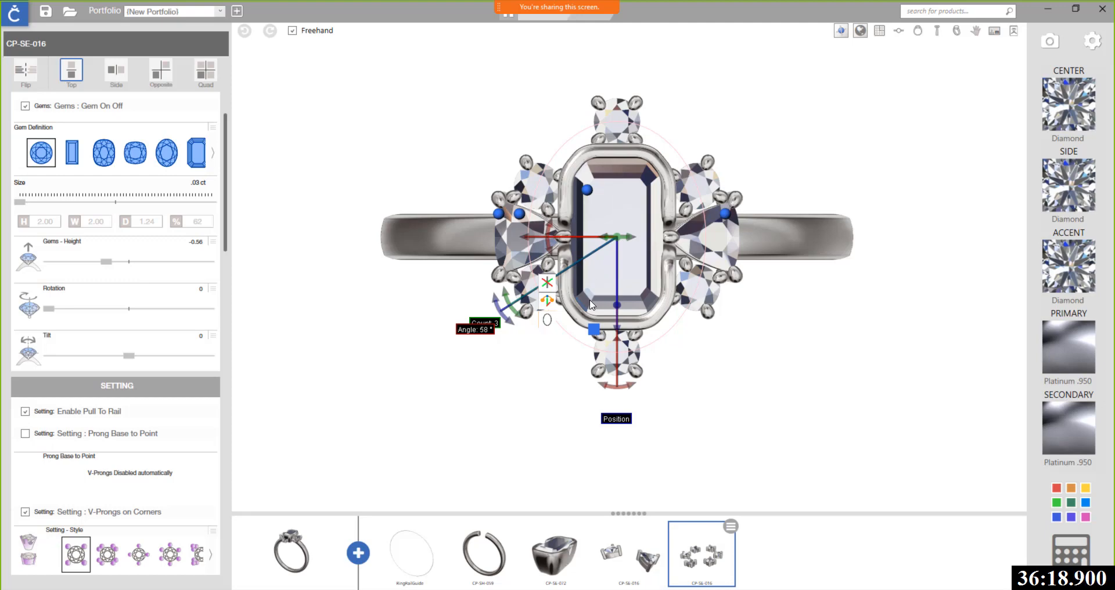
left_click(595, 330)
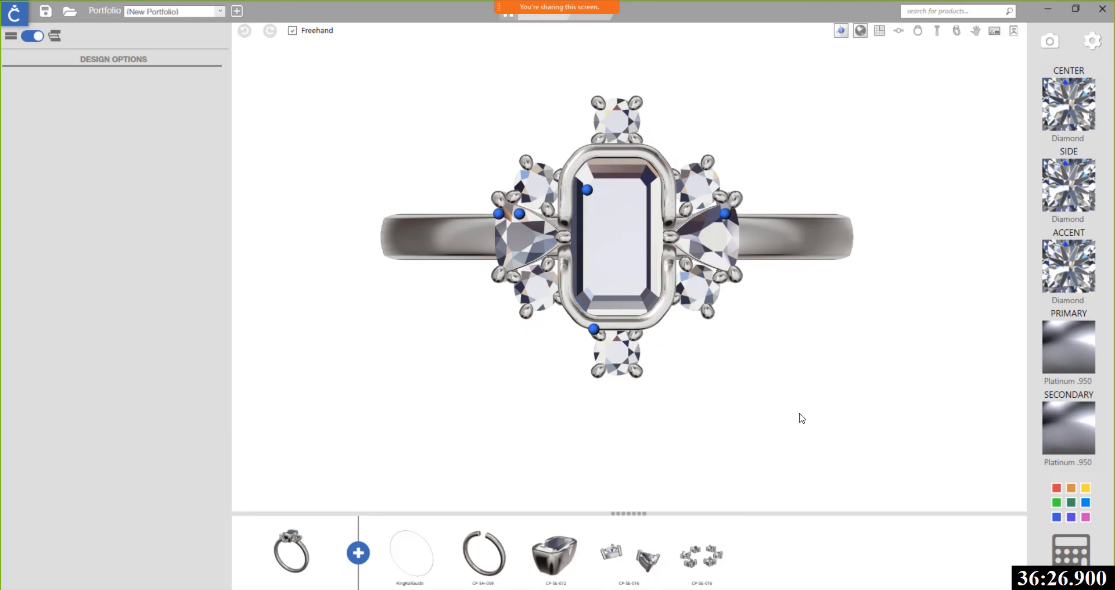
Step: Fine-tune the height of the round accent settings against the center bezel from the front view
left_click(614, 352)
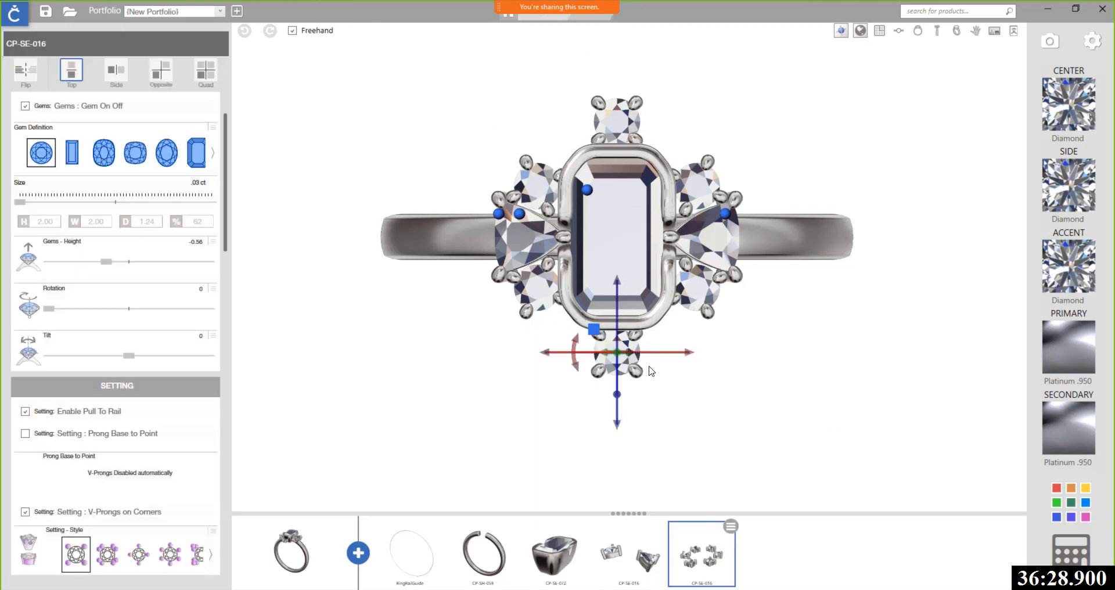
left_click(957, 35)
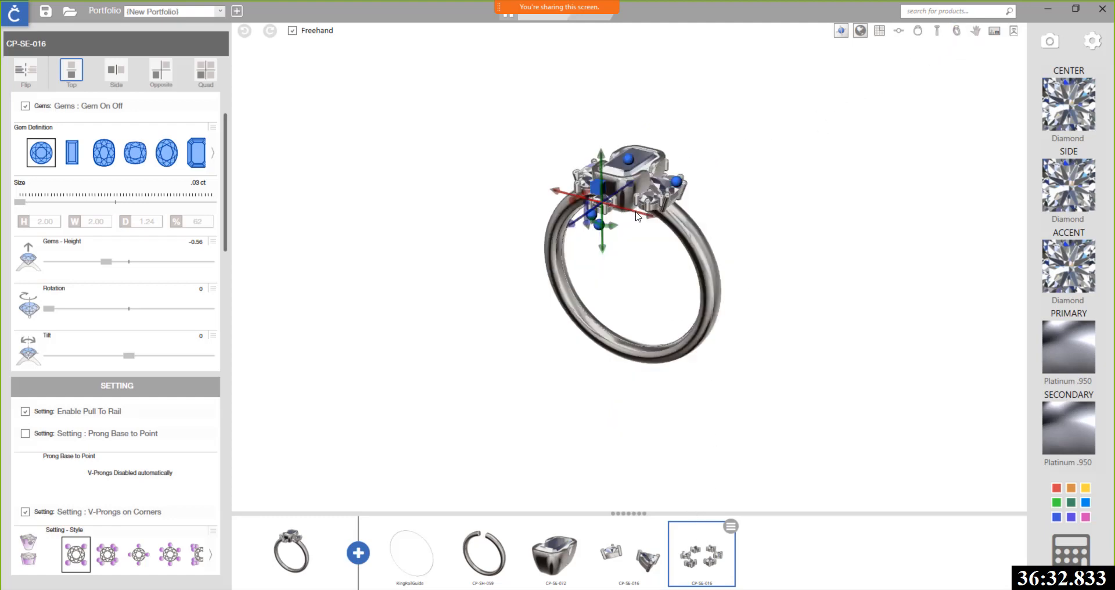
right_click_drag(631, 217, 591, 183)
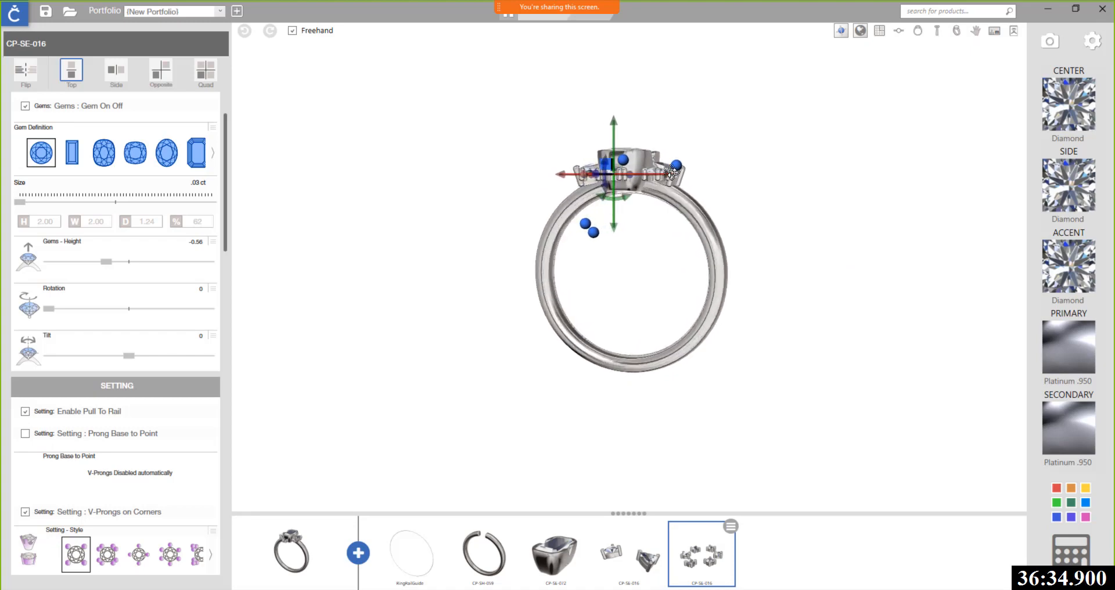
scroll(630, 191, "up", 4)
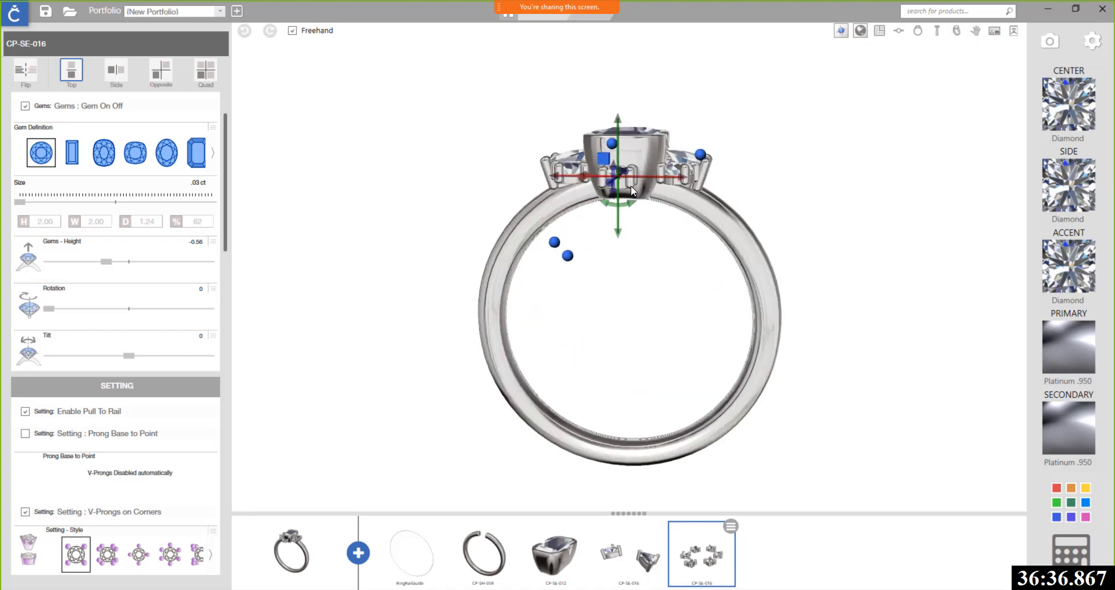
left_click_drag(617, 237, 616, 234)
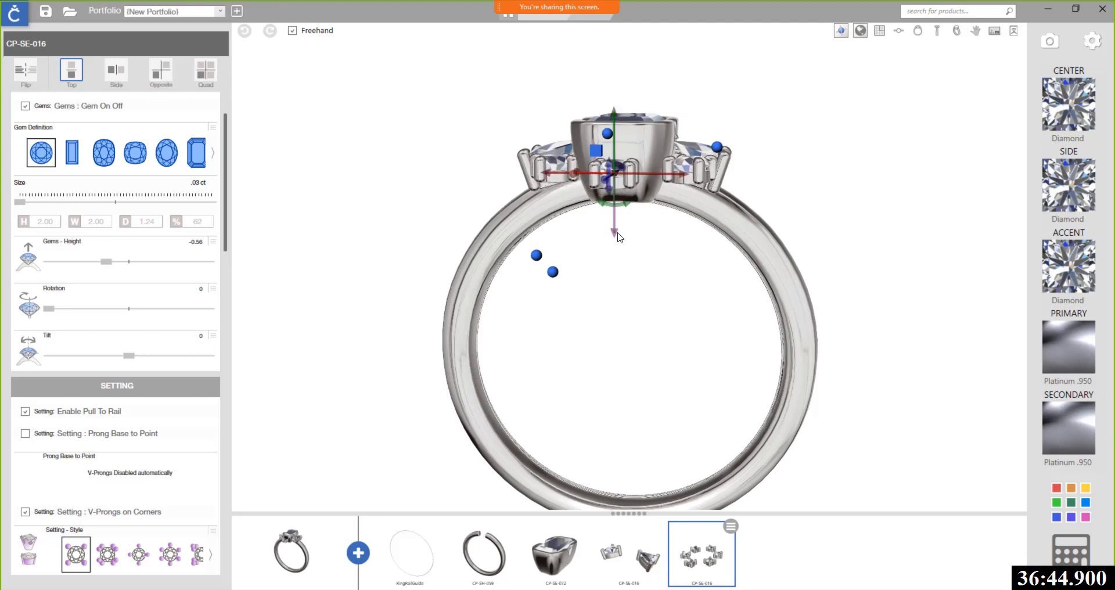
Step: Expand the center gem's height range and lower the emerald-cut gem by setting Gem - Height to -1.39
left_click(638, 135)
left_click_drag(741, 264, 712, 266)
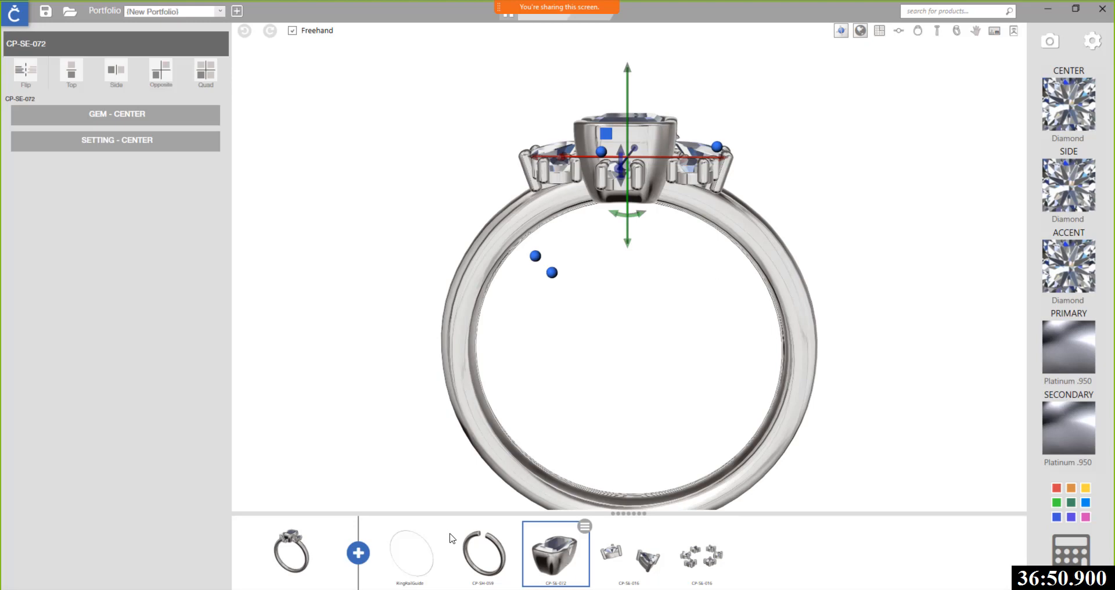
left_click(551, 547)
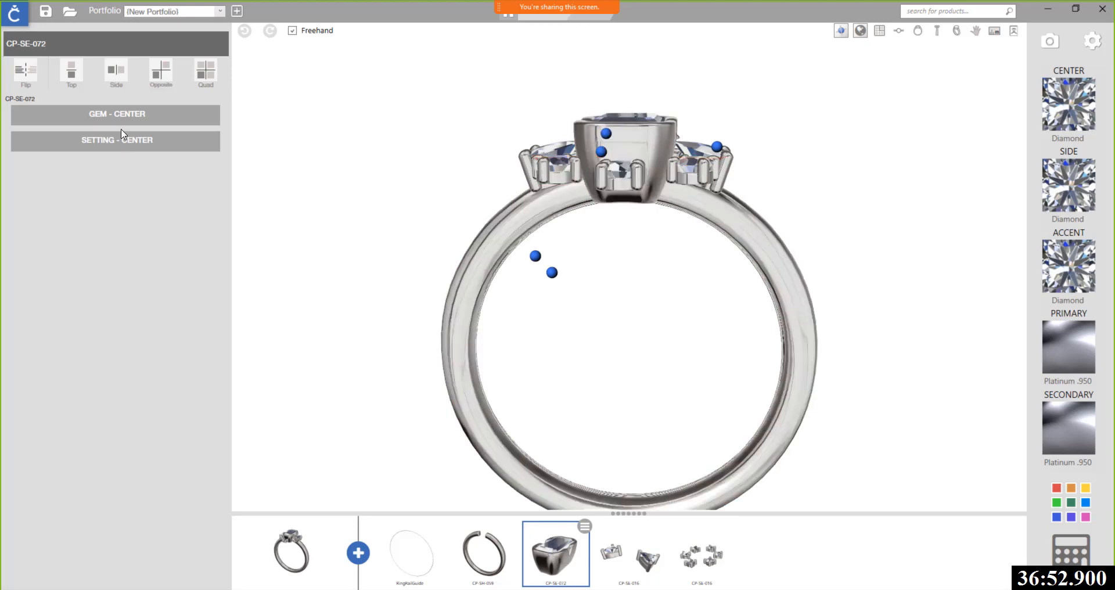
left_click(132, 115)
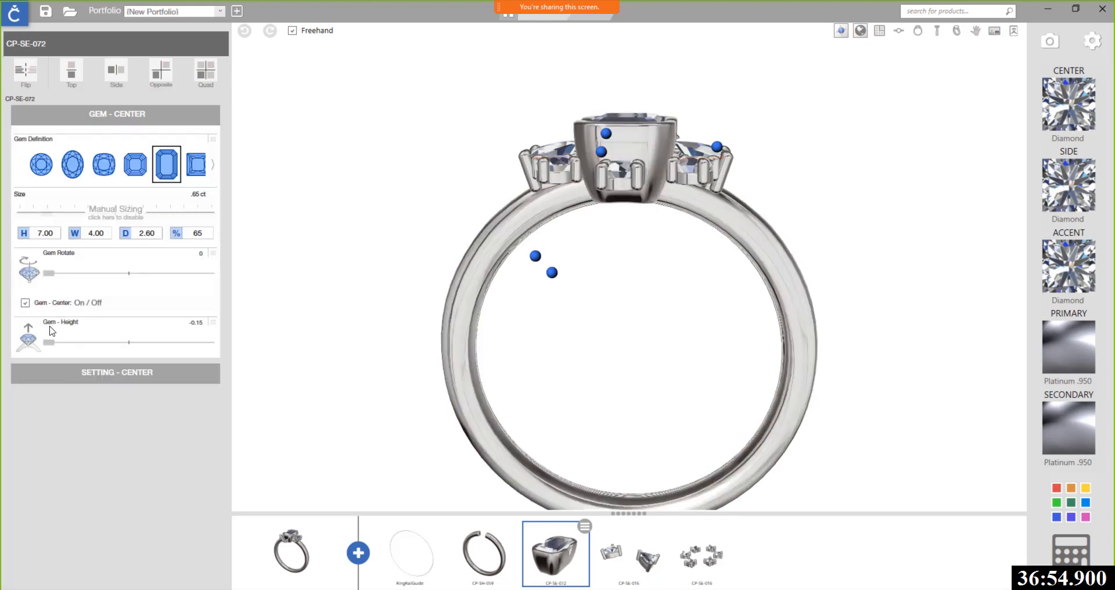
left_click(212, 323)
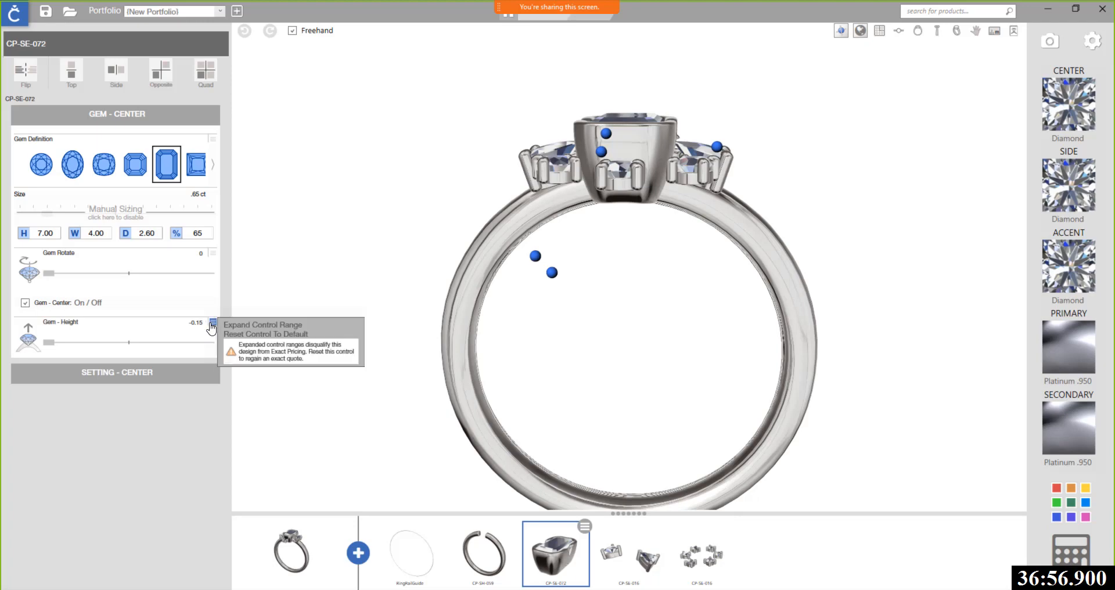
left_click(245, 324)
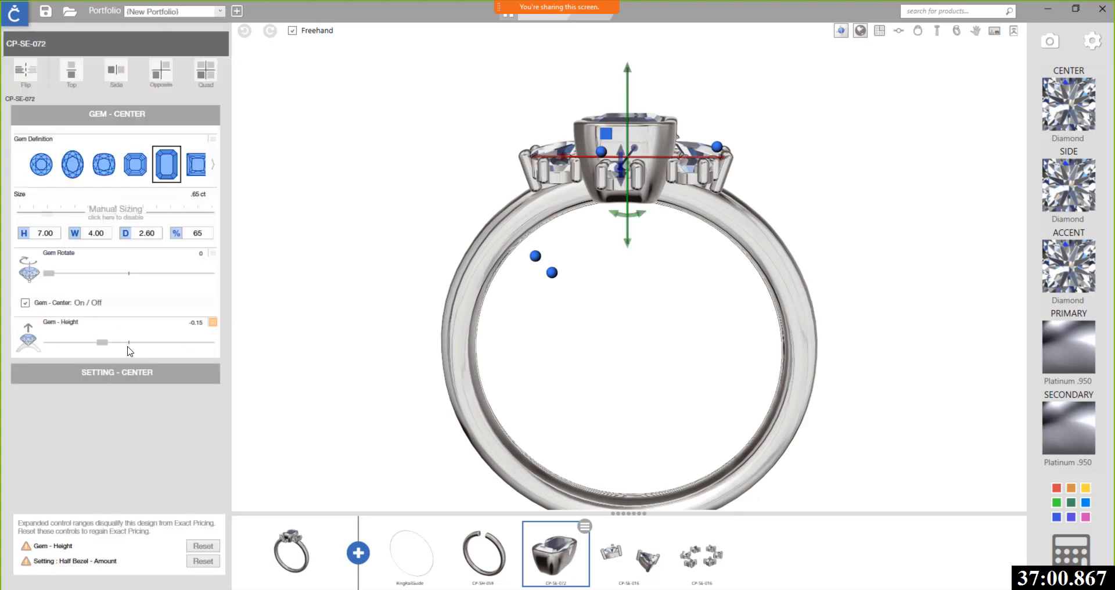
left_click_drag(102, 341, 83, 342)
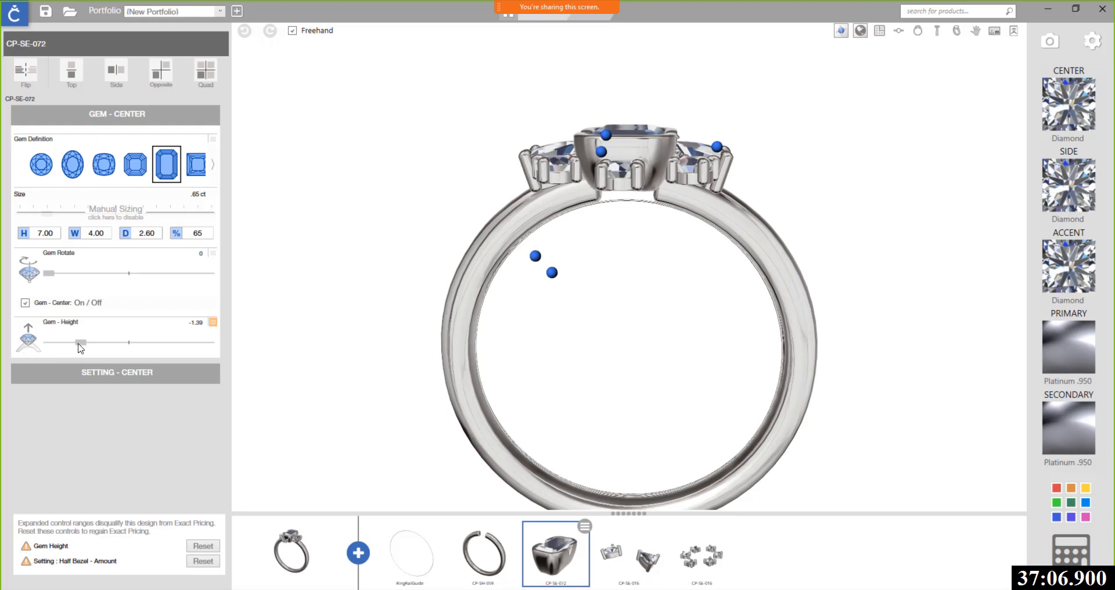
Step: Lower the center bezel setting slightly between the accents and set the emerald-cut gem's Gem - Height to -0.77
left_click_drag(81, 345, 86, 346)
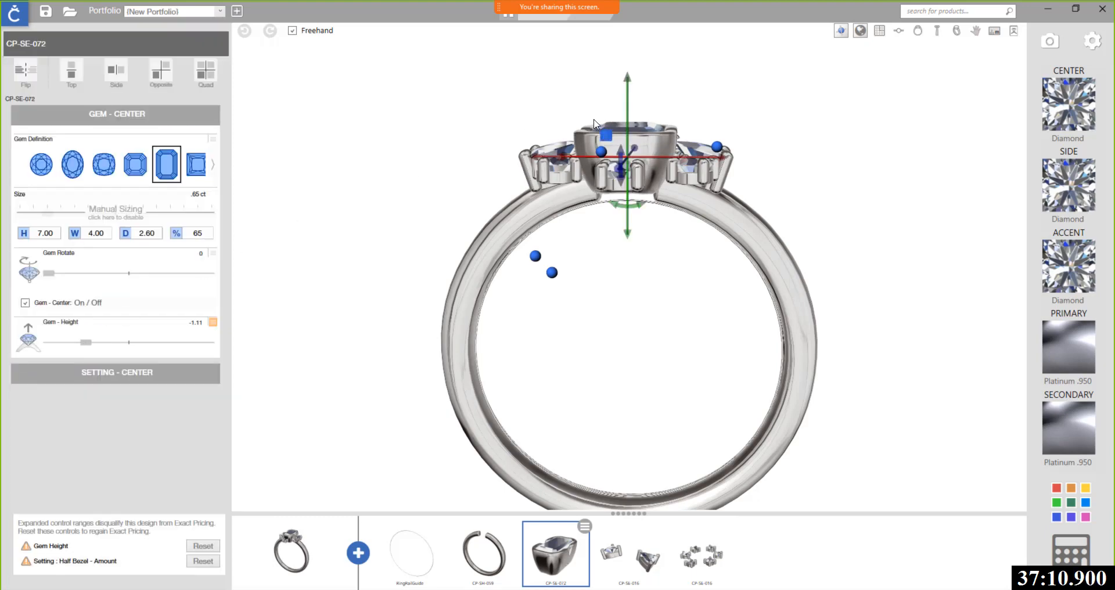
left_click_drag(627, 80, 629, 87)
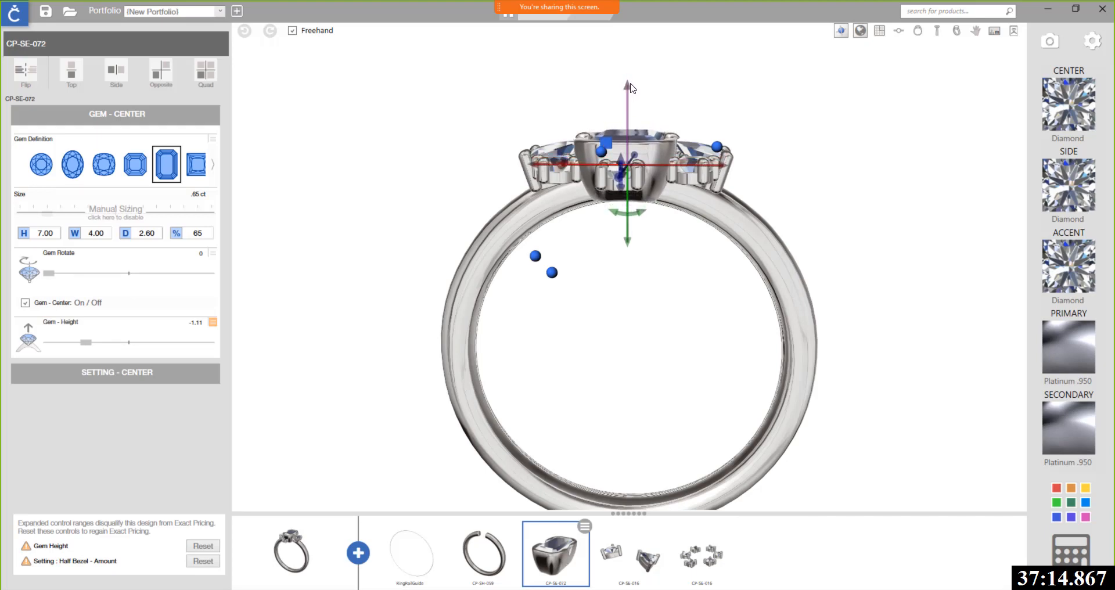
mouse_move(651, 173)
right_mouse_down()
mouse_move(673, 161)
mouse_move(660, 160)
right_mouse_up()
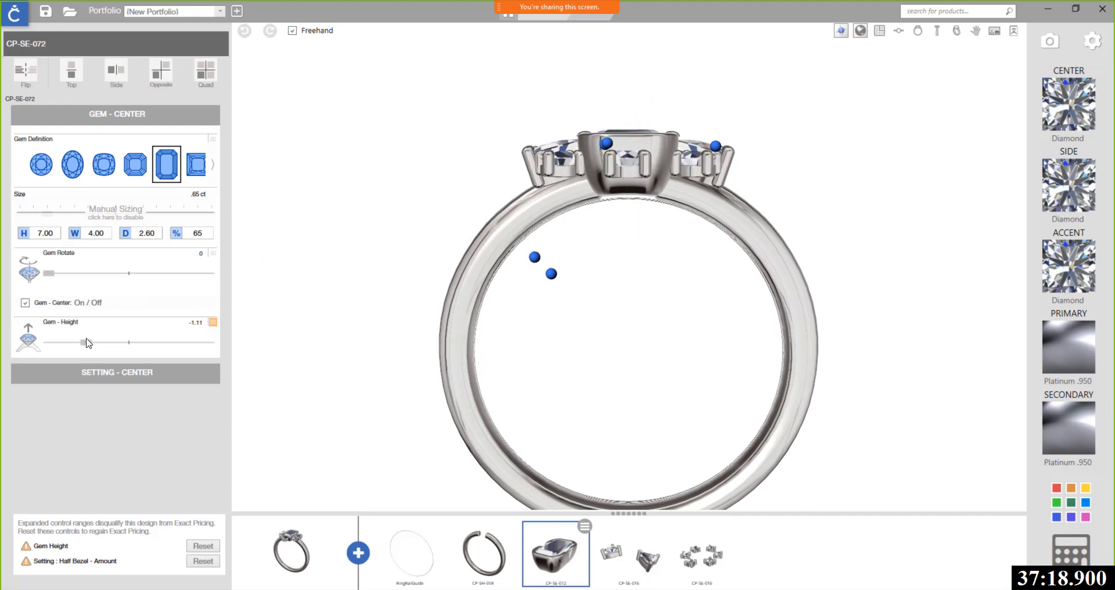
left_click_drag(89, 346, 96, 346)
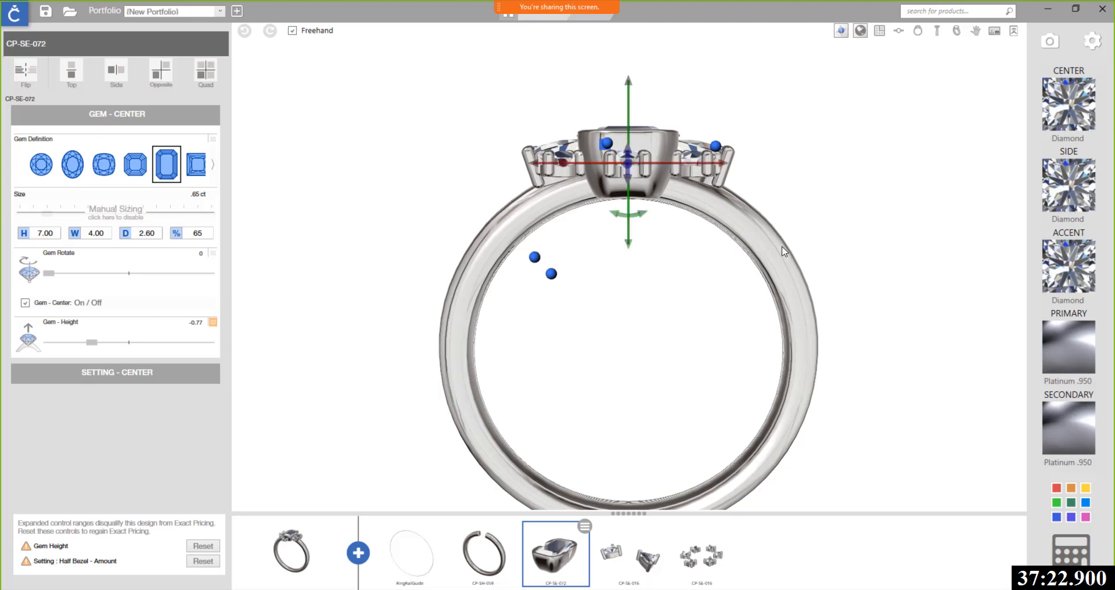
right_click_drag(738, 250, 315, 345)
right_click_drag(498, 394, 515, 282)
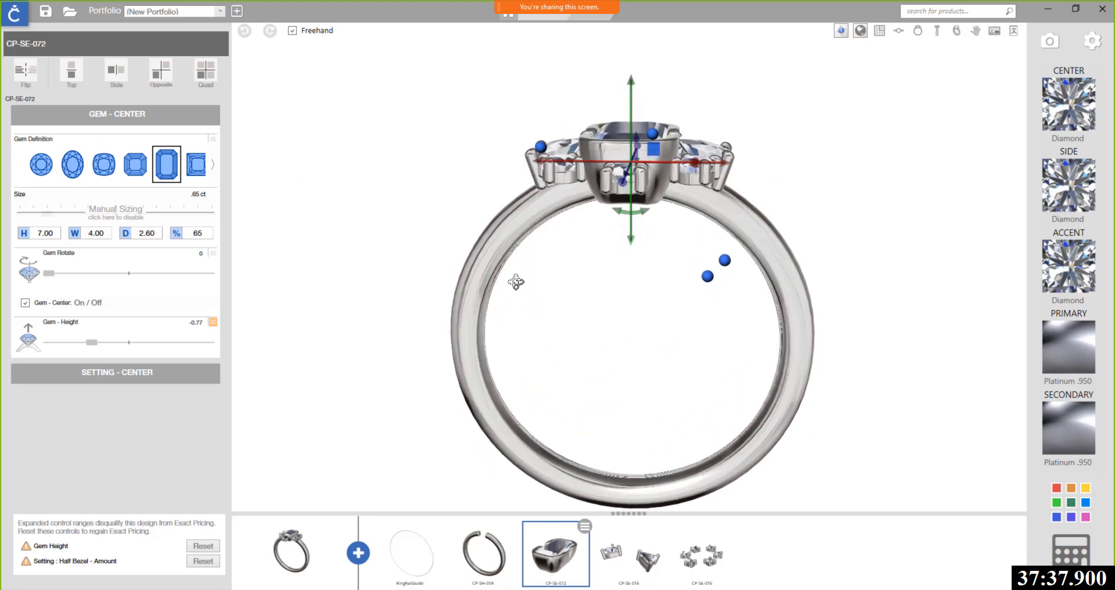
Step: Select the round accent array and compare its halo layout with the reference photo on the Attributes slide
left_click(701, 549)
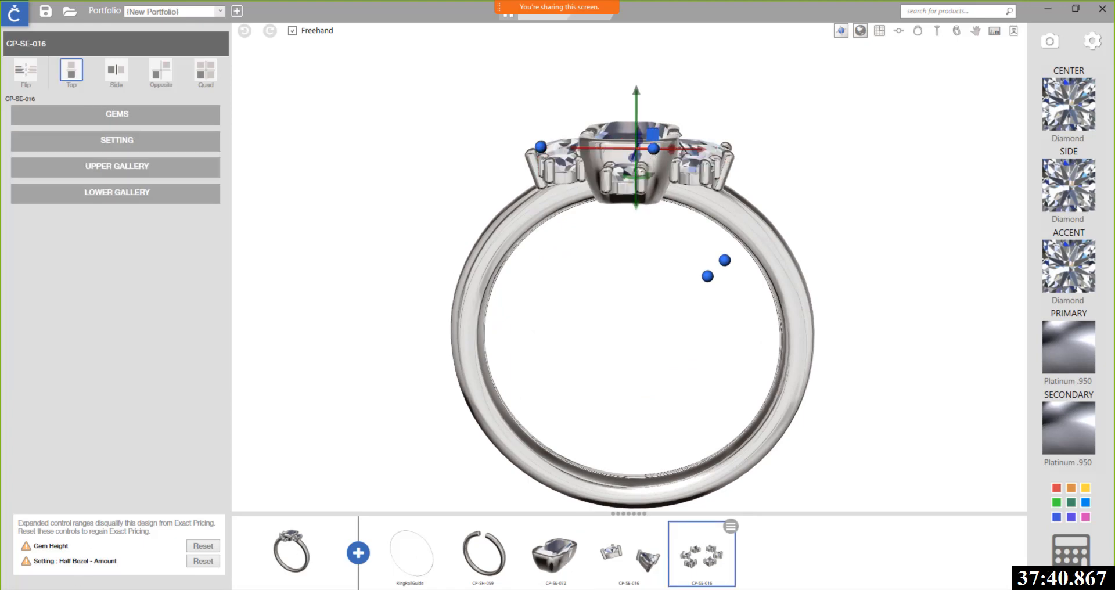
left_click(222, 577)
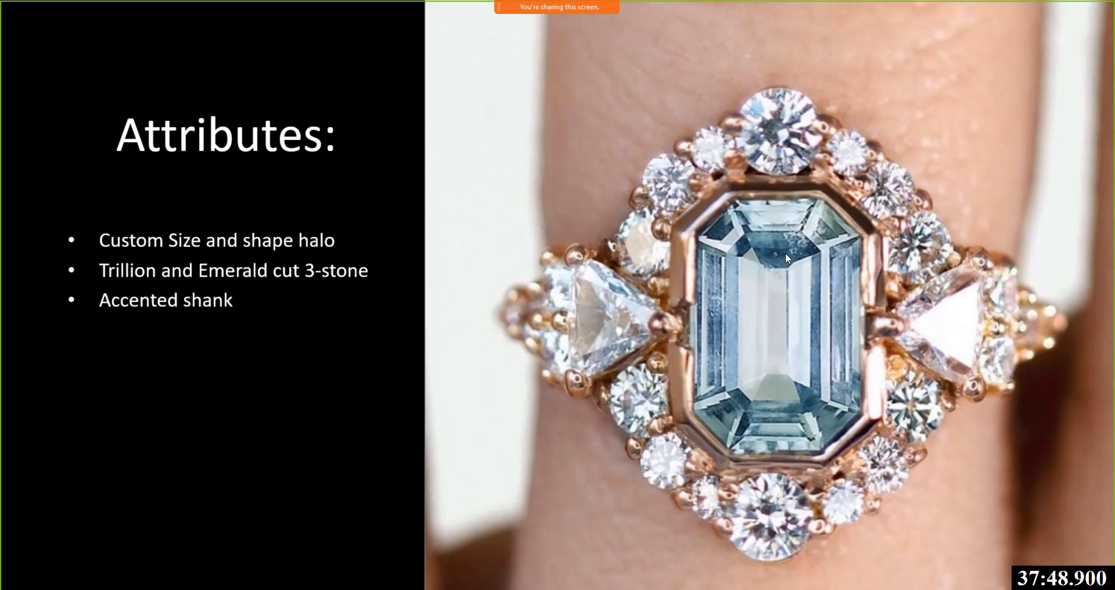
key("alt+Tab")
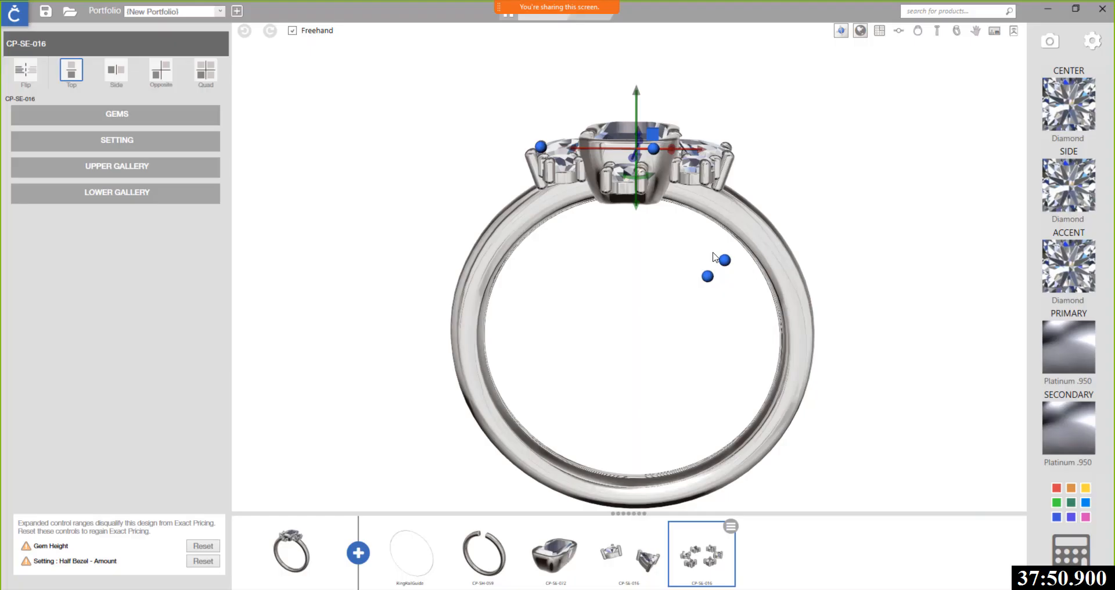
left_click_drag(664, 177, 626, 280)
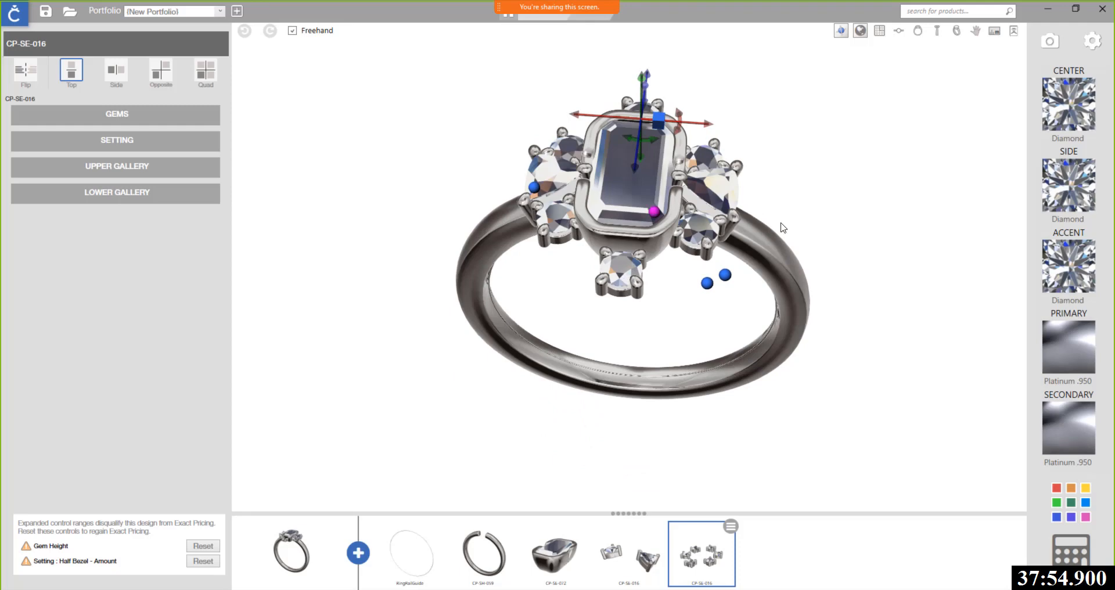
left_click_drag(781, 229, 542, 271)
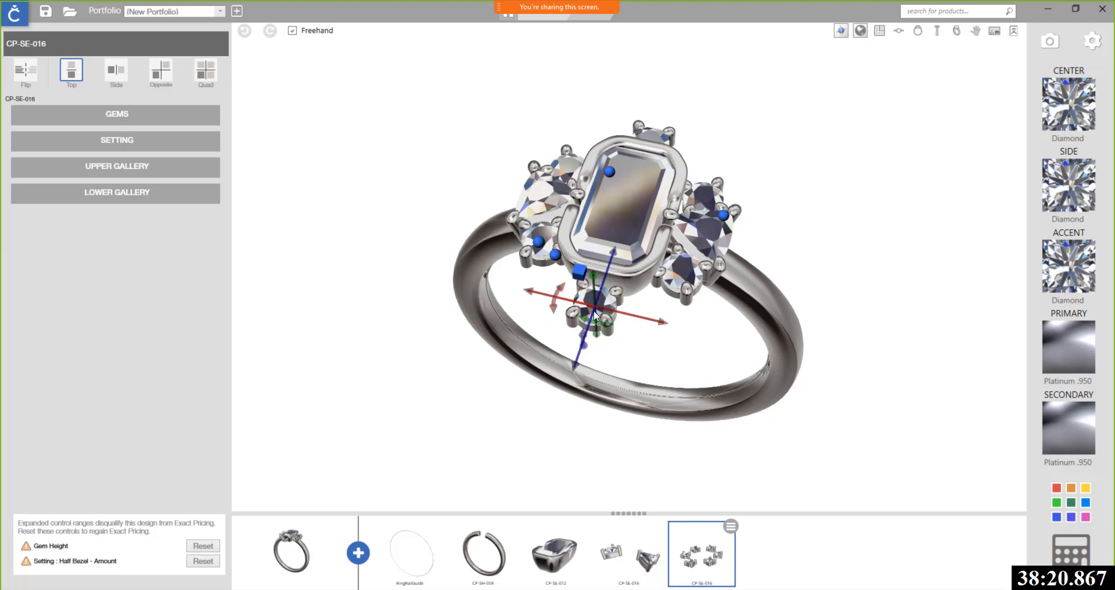
Step: Duplicate the round accent array and shift the copy sideways beside the original end accent
left_click(730, 531)
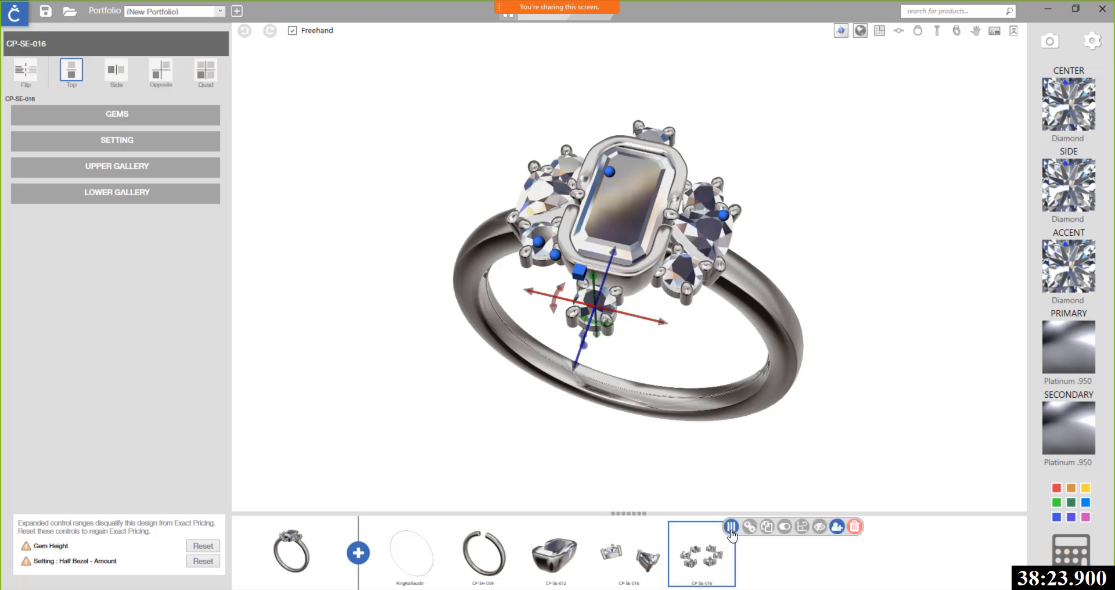
left_click(767, 528)
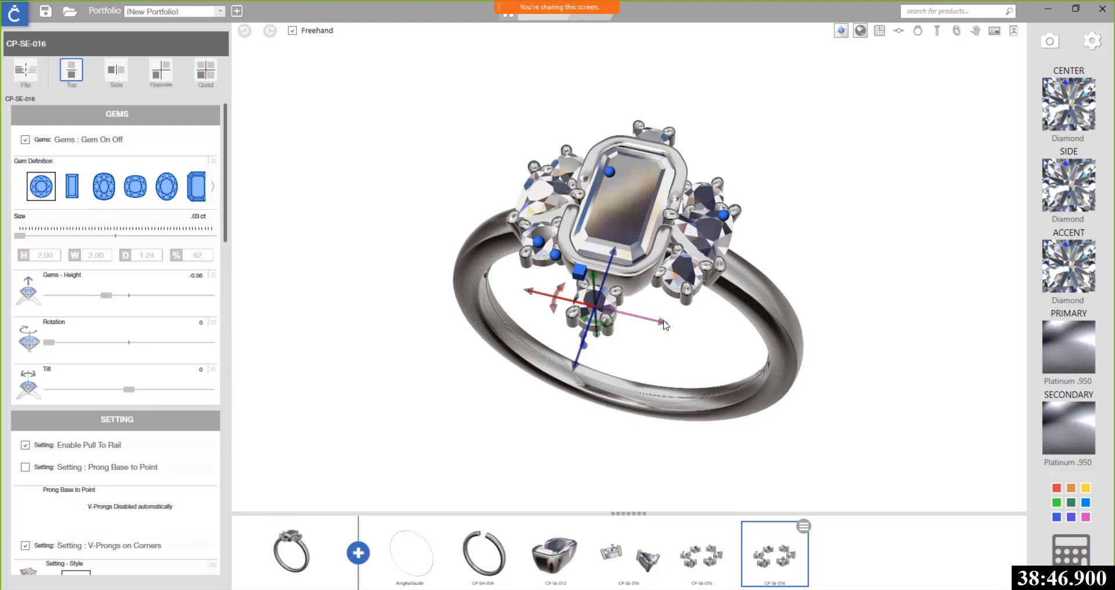
left_click_drag(664, 324, 714, 330)
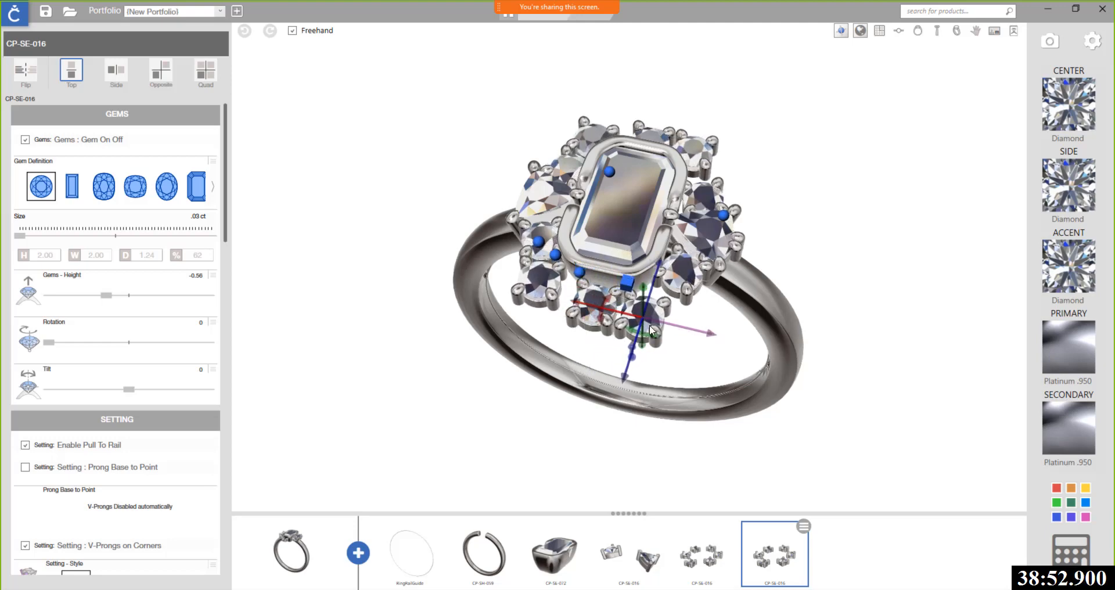
Step: Turn off the array on the duplicated round accents and close its placement controls
right_click_drag(822, 290, 819, 343)
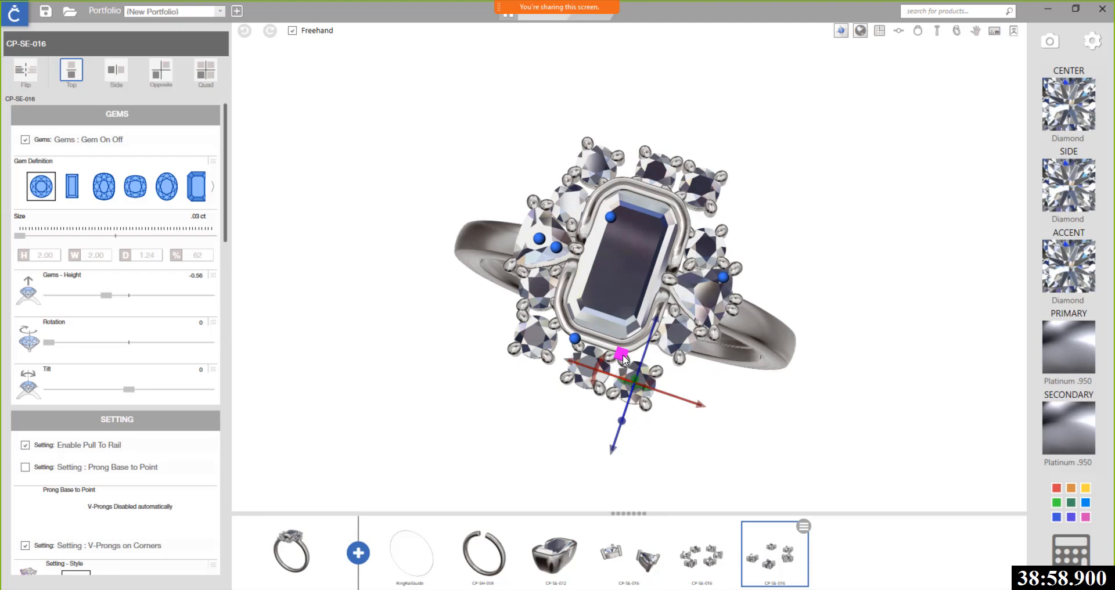
left_click(622, 354)
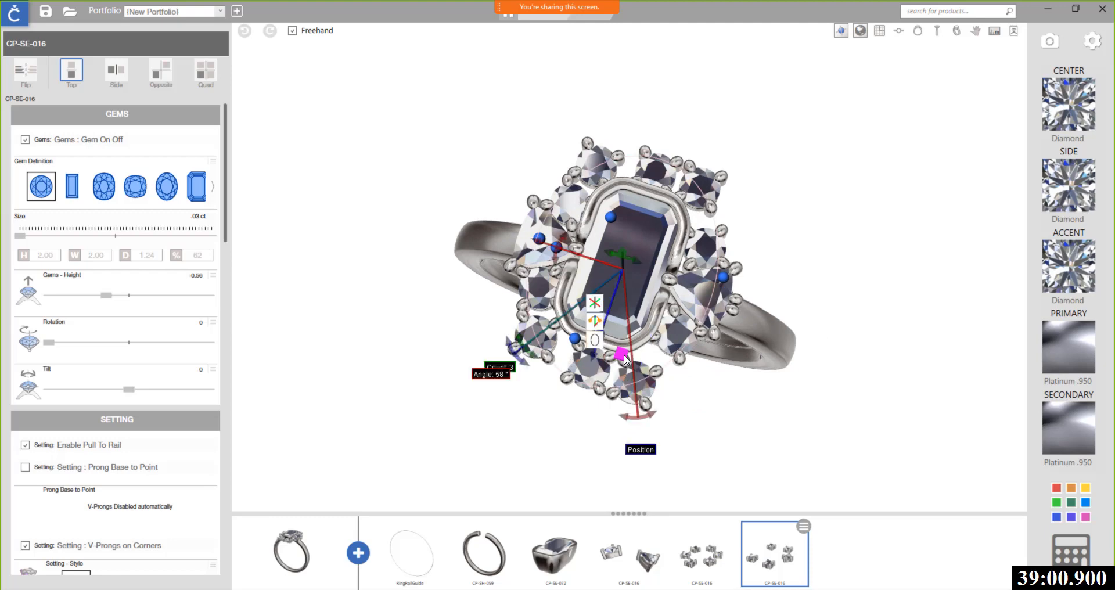
left_click(599, 306)
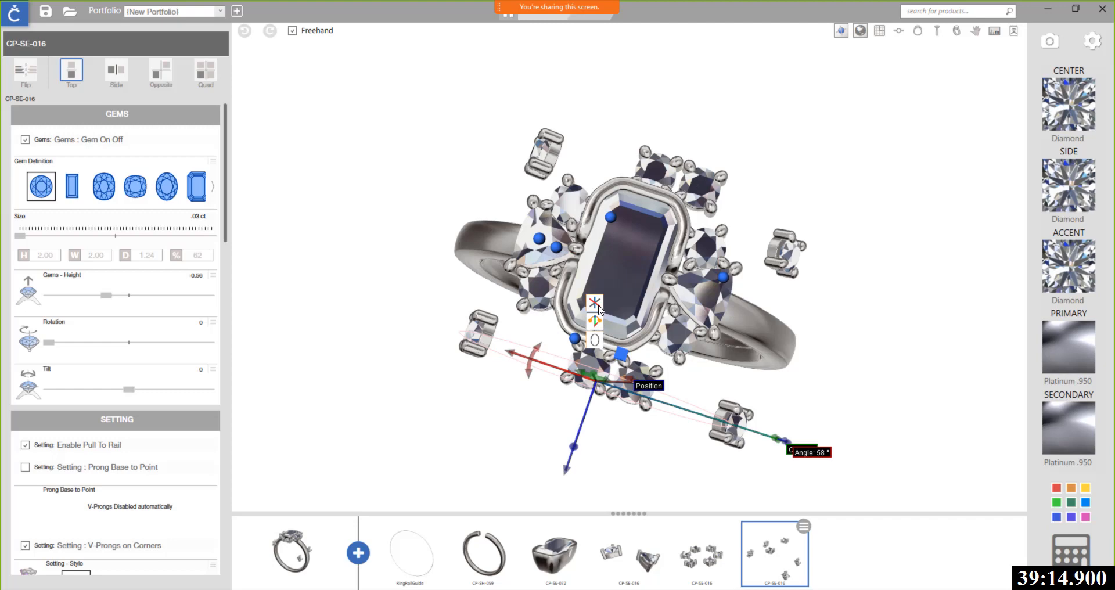
left_click(598, 307)
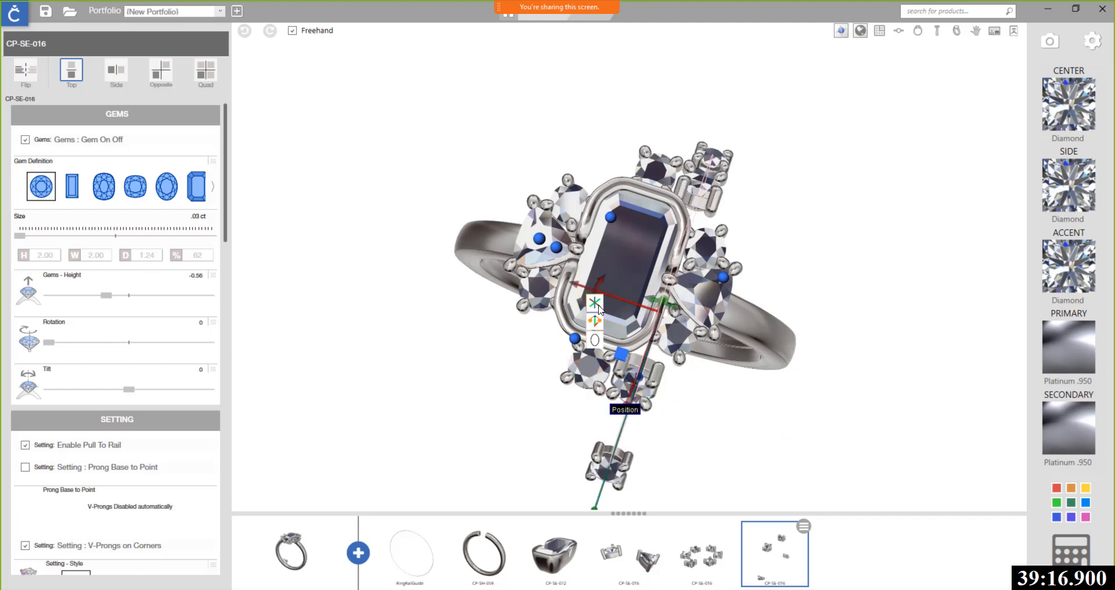
left_click(599, 306)
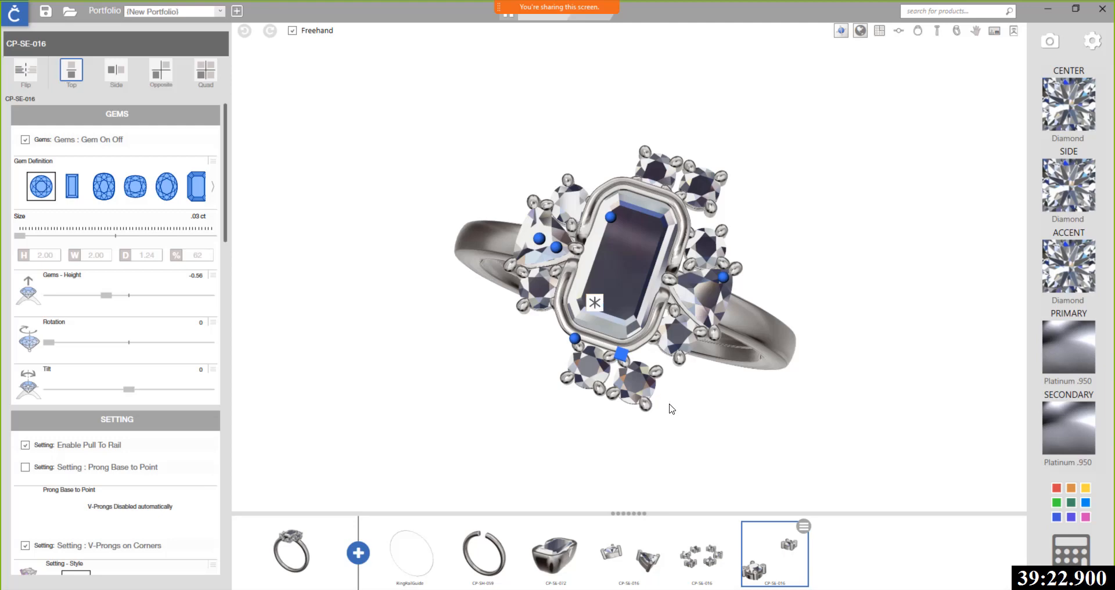
left_click(596, 303)
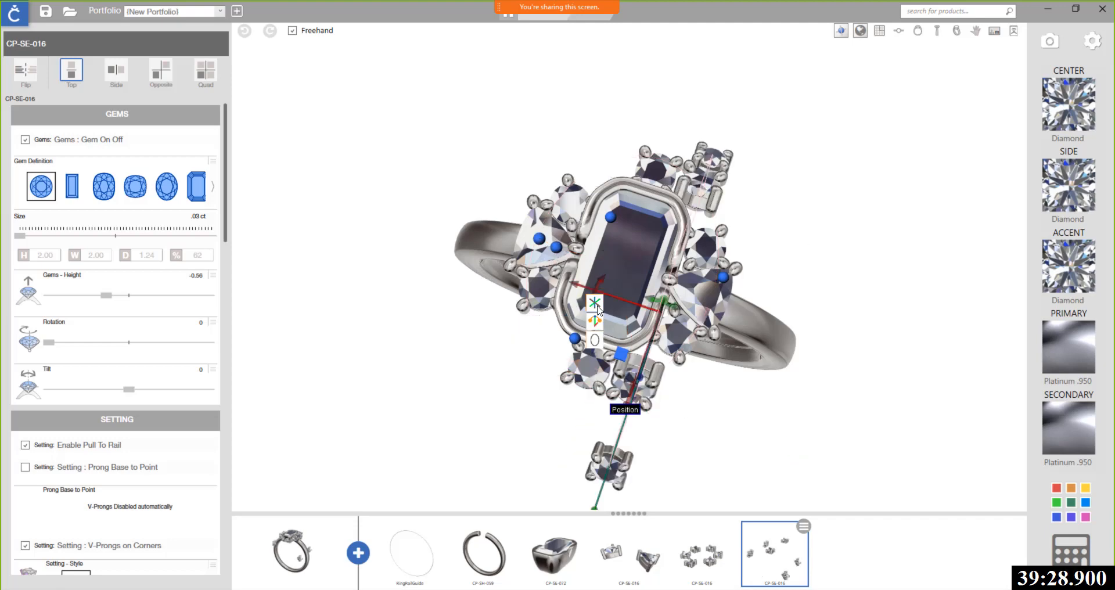
left_click(596, 303)
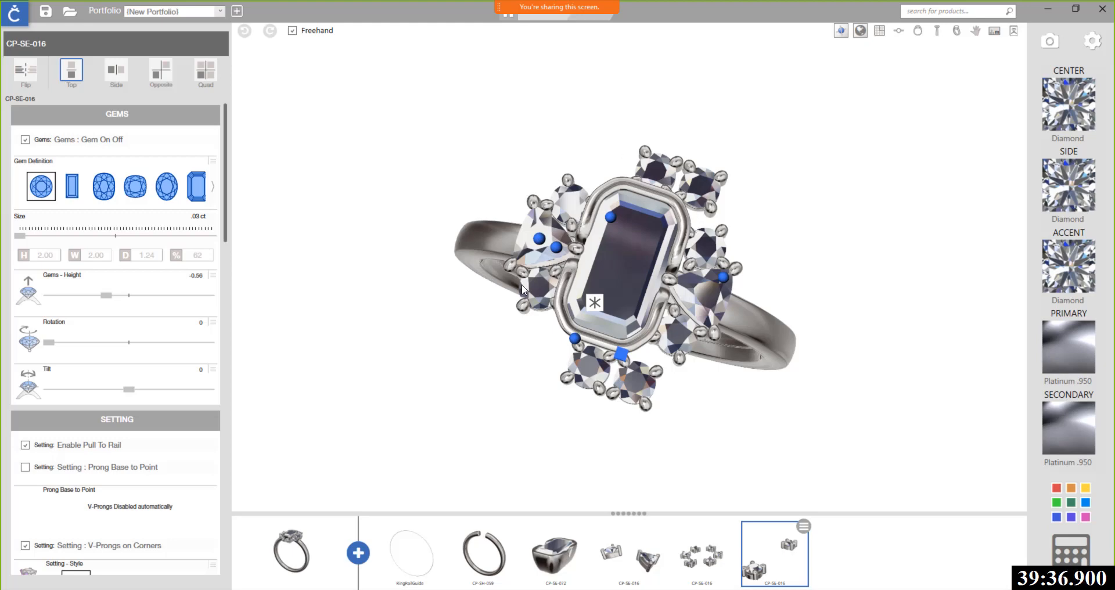
left_click(620, 354)
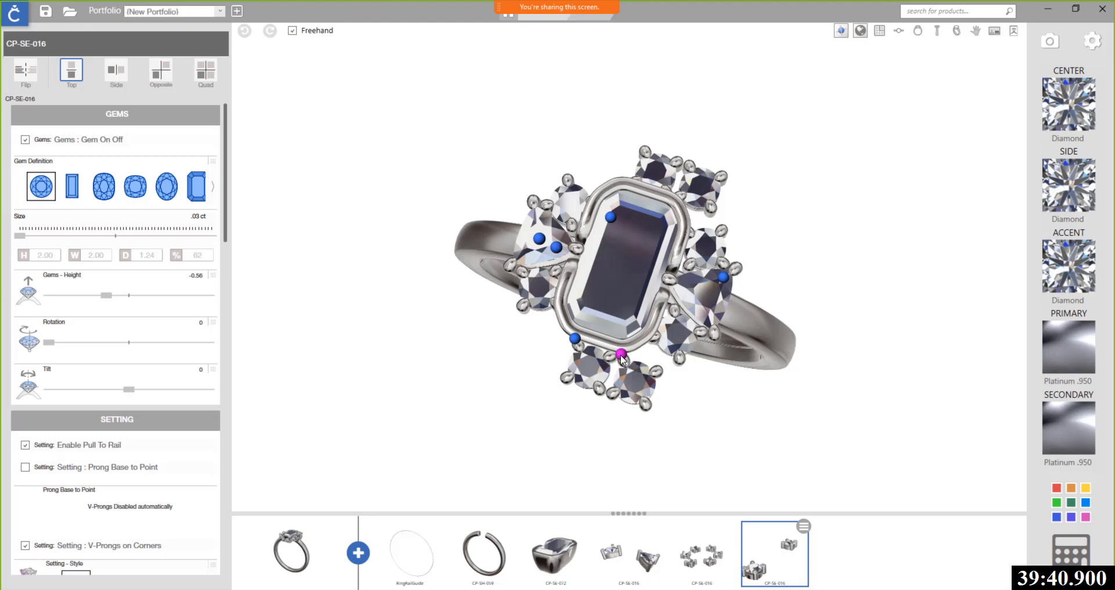
left_click(621, 354)
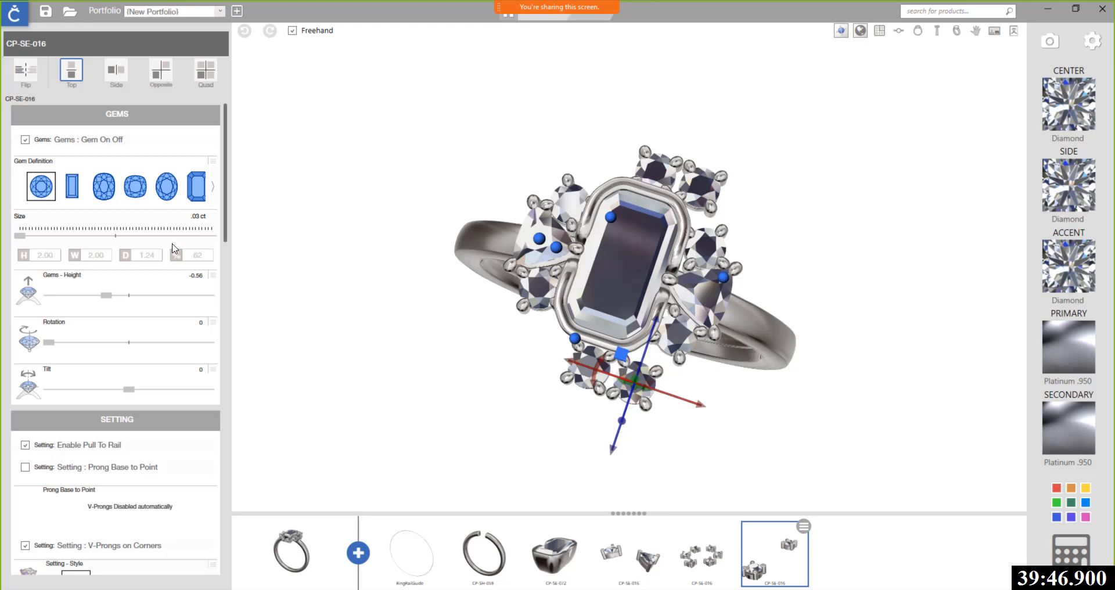
left_click(621, 354)
Step: Set the duplicated round accent gem's height and width to 1.30 mm each
left_click(57, 256)
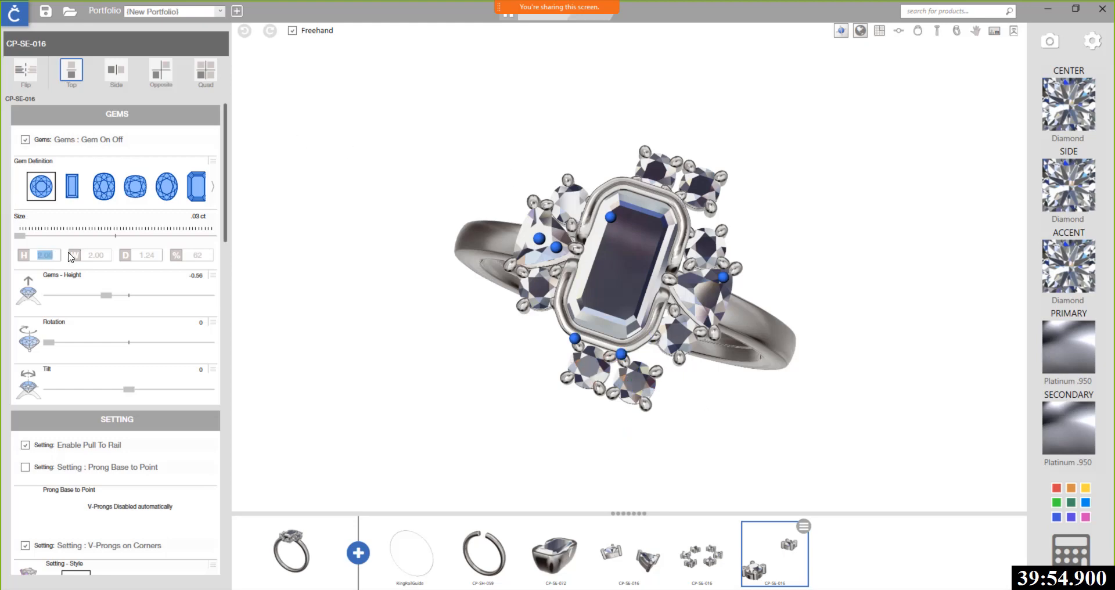
type("1.3")
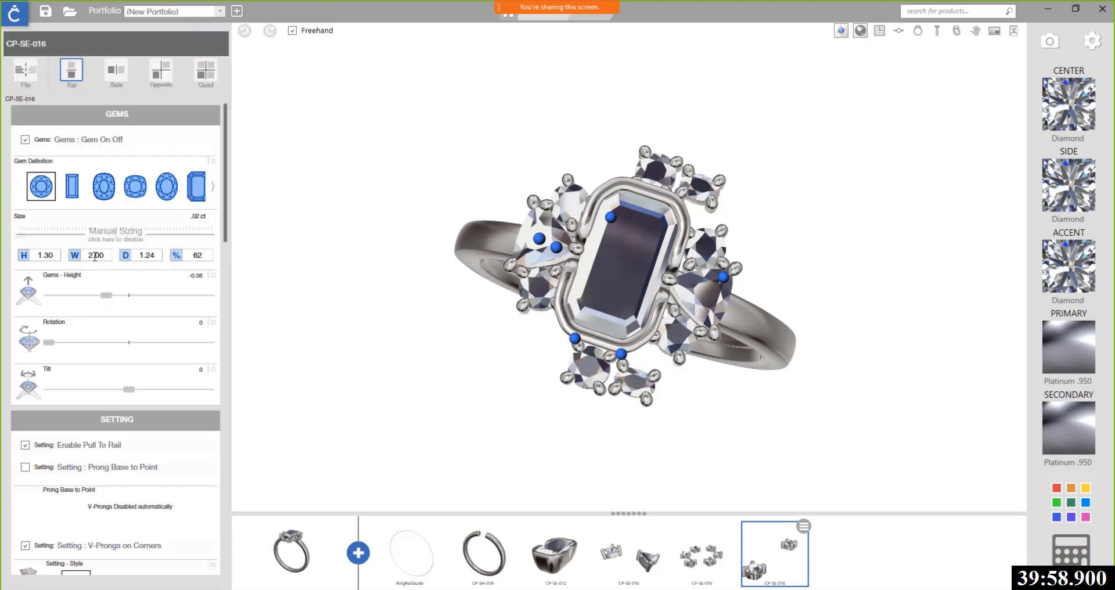
left_click(95, 255)
type("1.30")
key("Return")
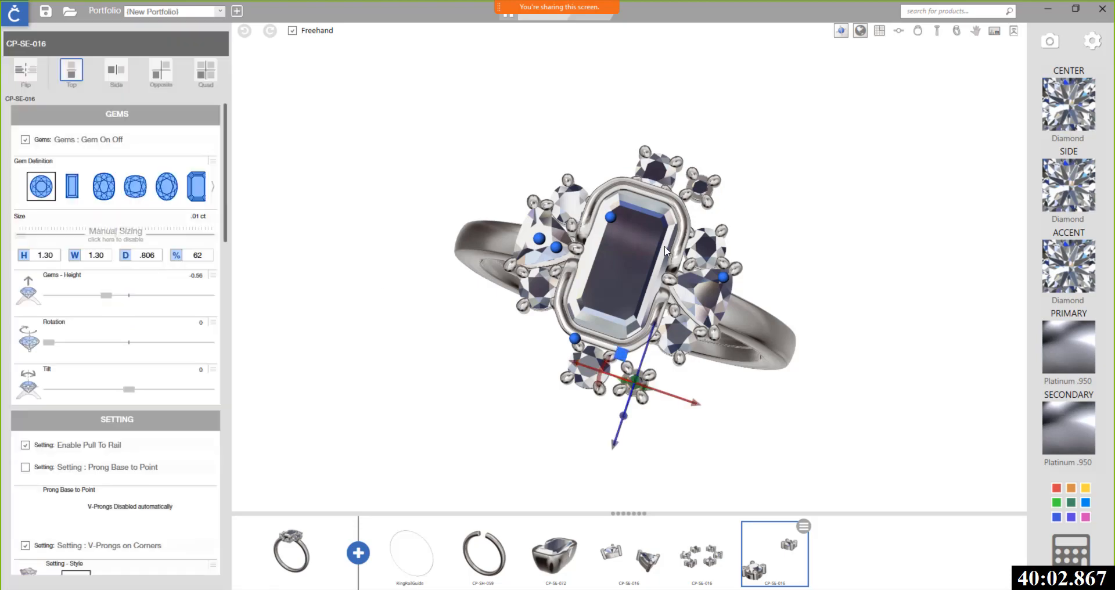
Step: Set the small round accent's Gems - Height to -0.09, checking the prongs from the front view
right_click_drag(692, 318, 656, 238)
scroll(619, 231, "up", 5)
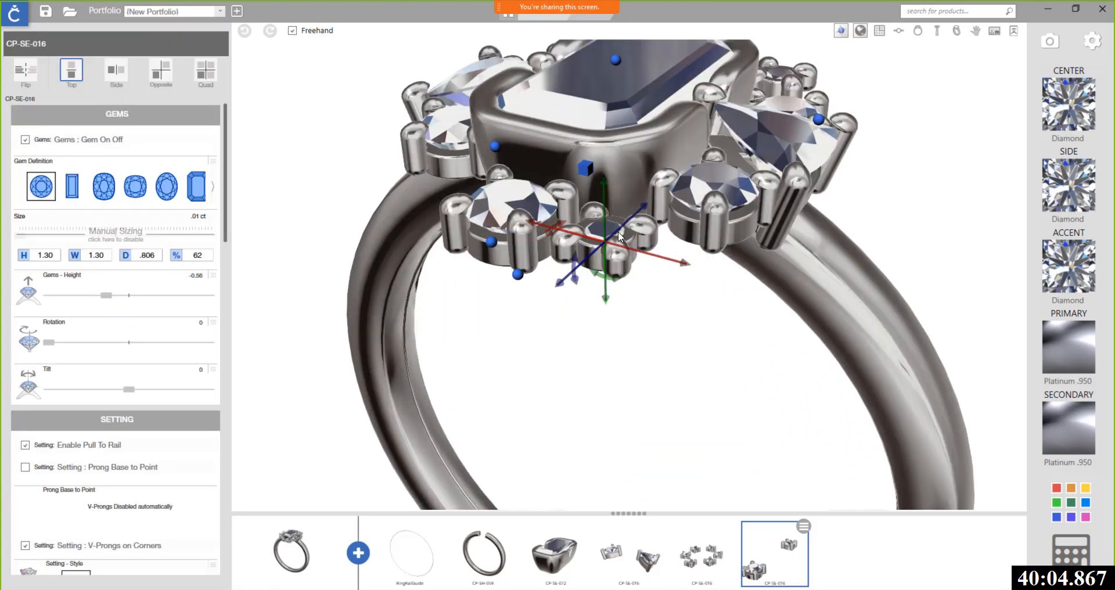
right_click_drag(670, 266, 700, 235)
left_click(701, 235)
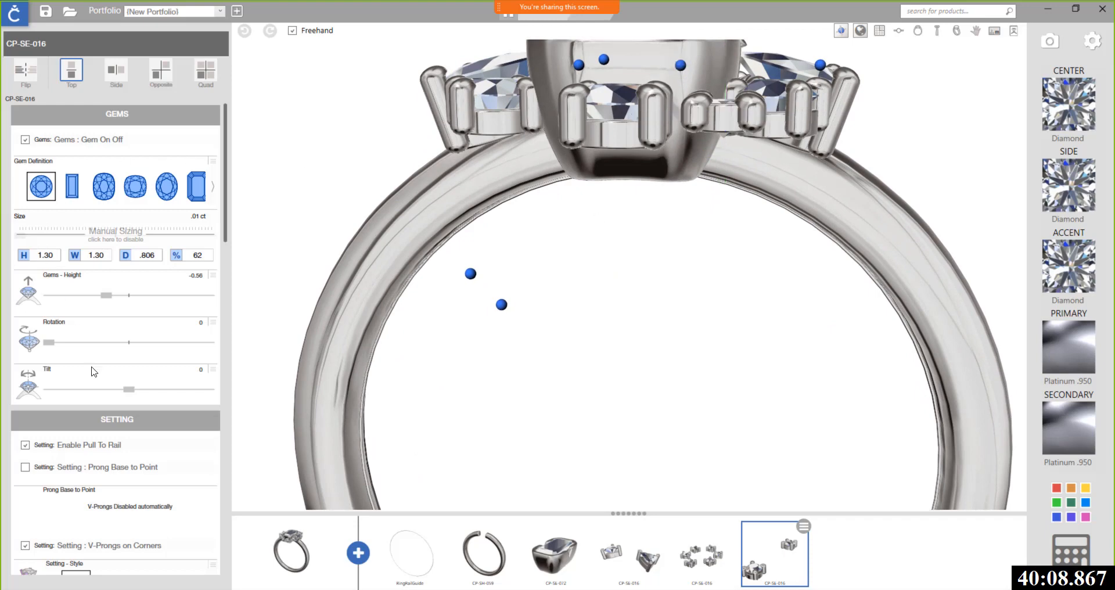
left_click(98, 296)
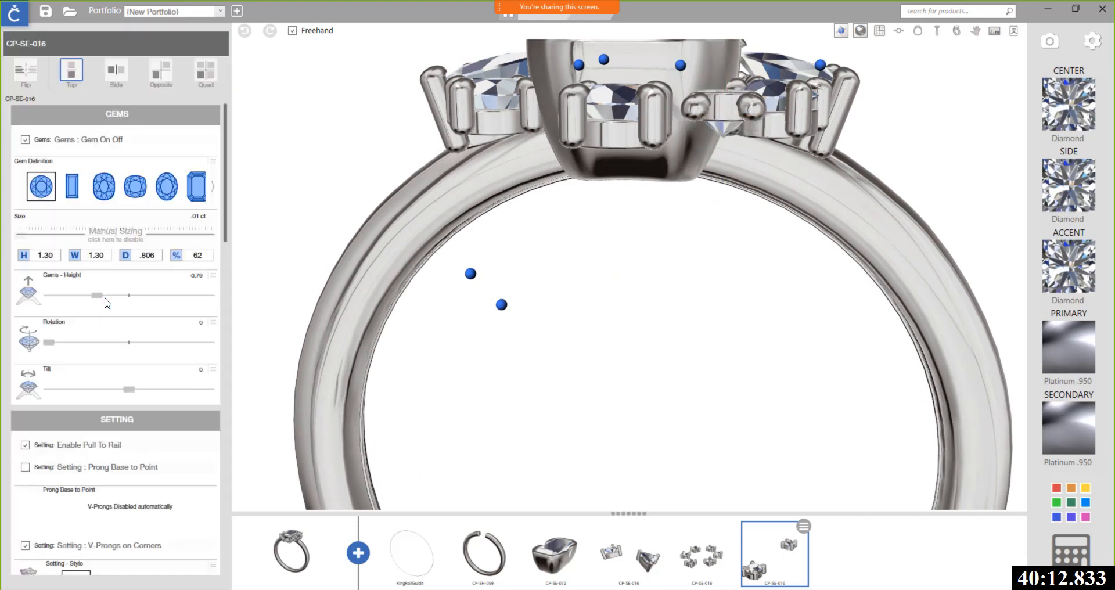
left_click_drag(98, 296, 127, 296)
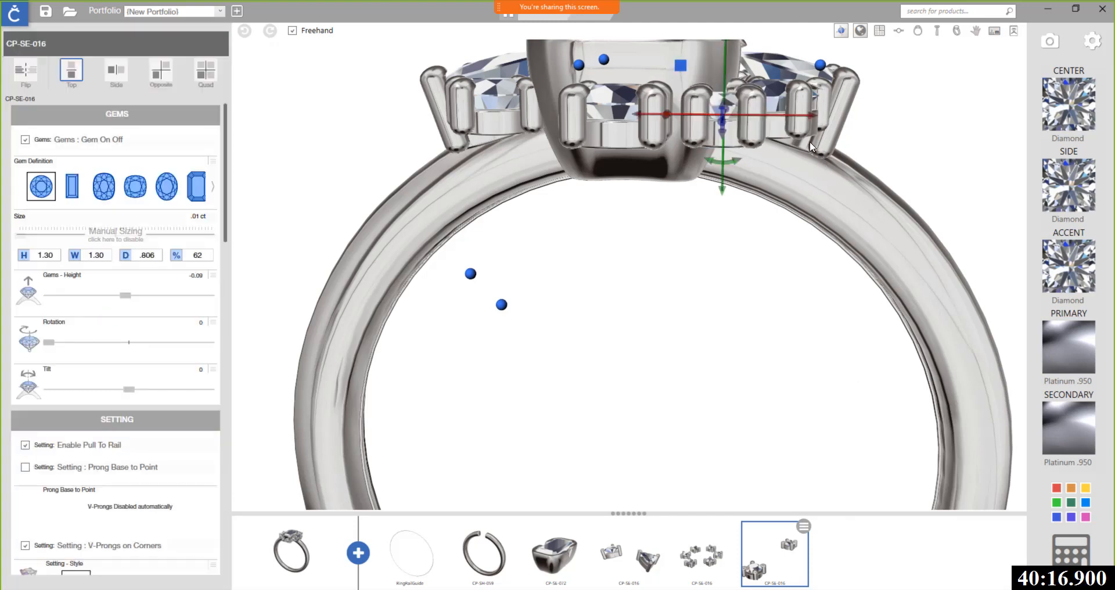
Step: Move the small round accent closer to the larger end accent and in against the center bezel
left_click_drag(812, 119, 797, 120)
right_click_drag(797, 153, 787, 282)
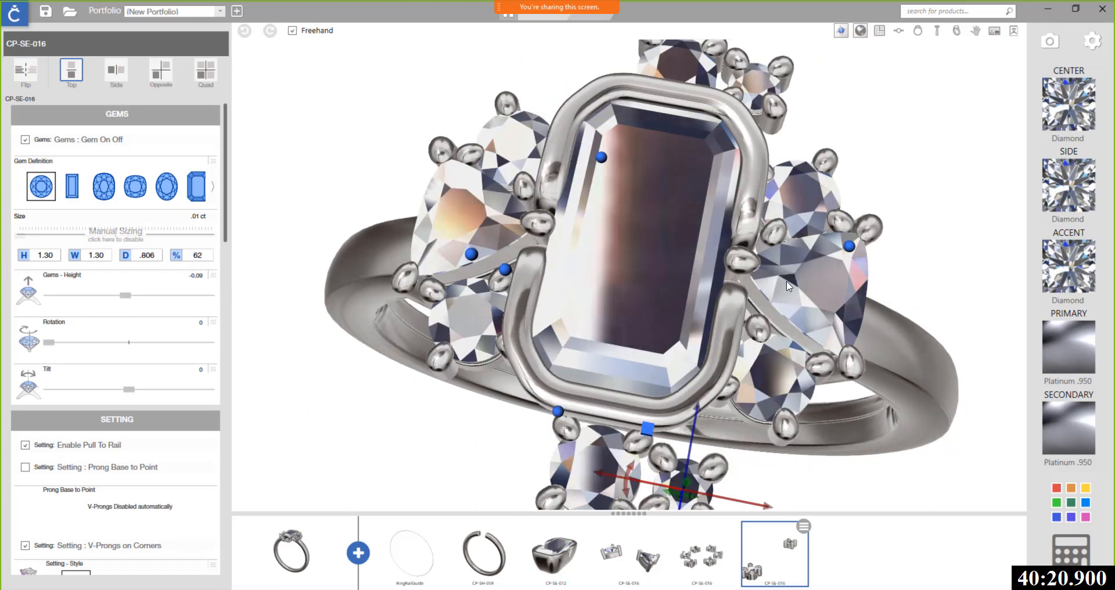
left_click_drag(695, 406, 701, 394)
left_click_drag(772, 492, 749, 488)
scroll(729, 458, "down", 2)
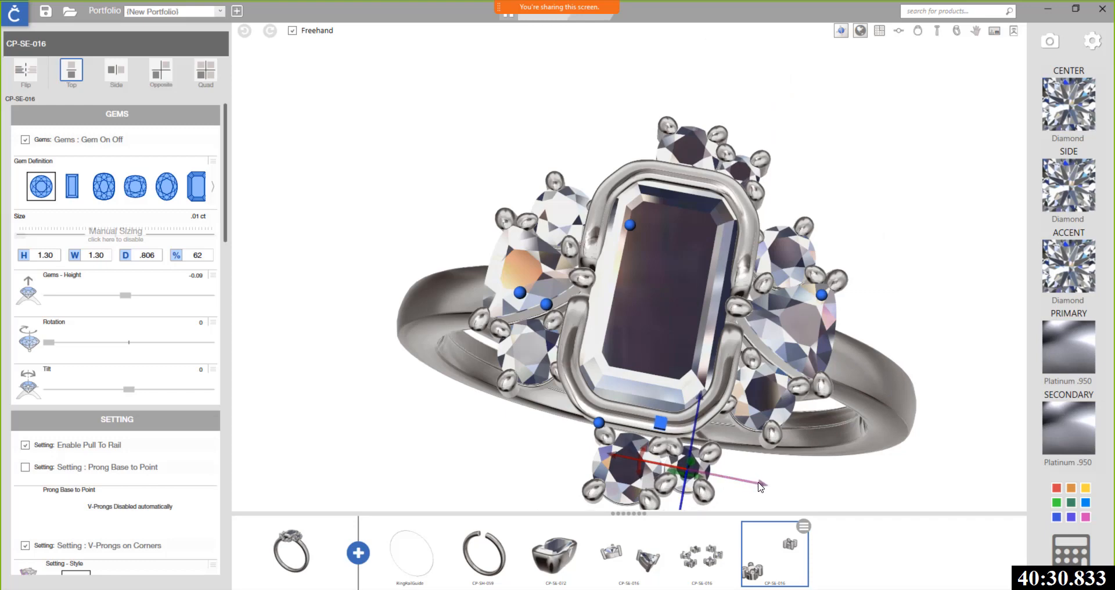
Step: Slim the small round accent's prongs by setting Prong Profile Width to -0.12 and Prong Profile Height to -0.13
left_click(149, 466)
scroll(149, 466, "down", 10)
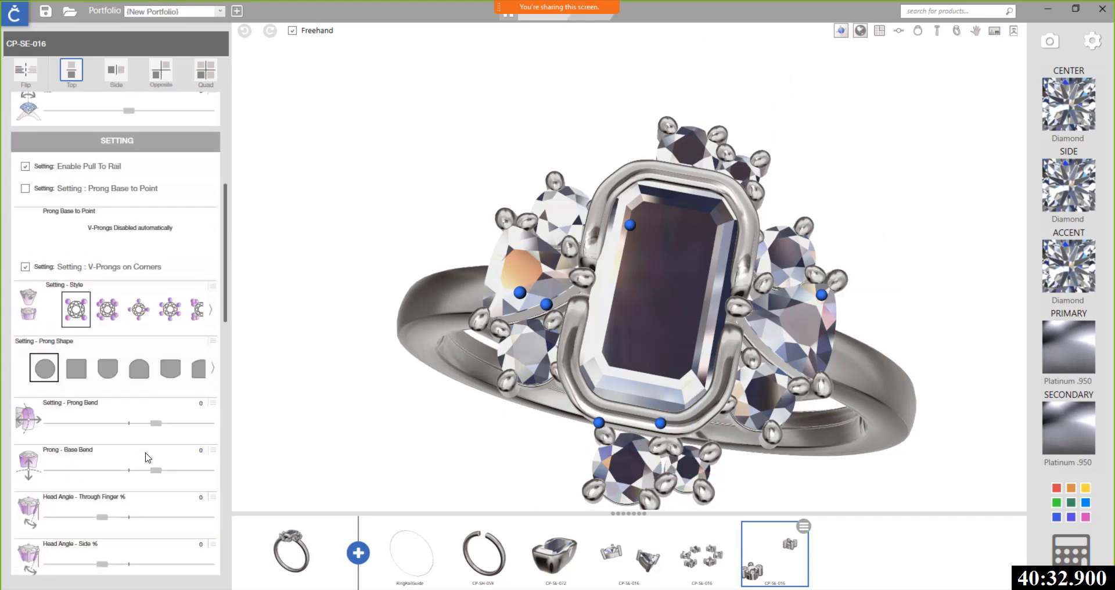
scroll(145, 457, "down", 7)
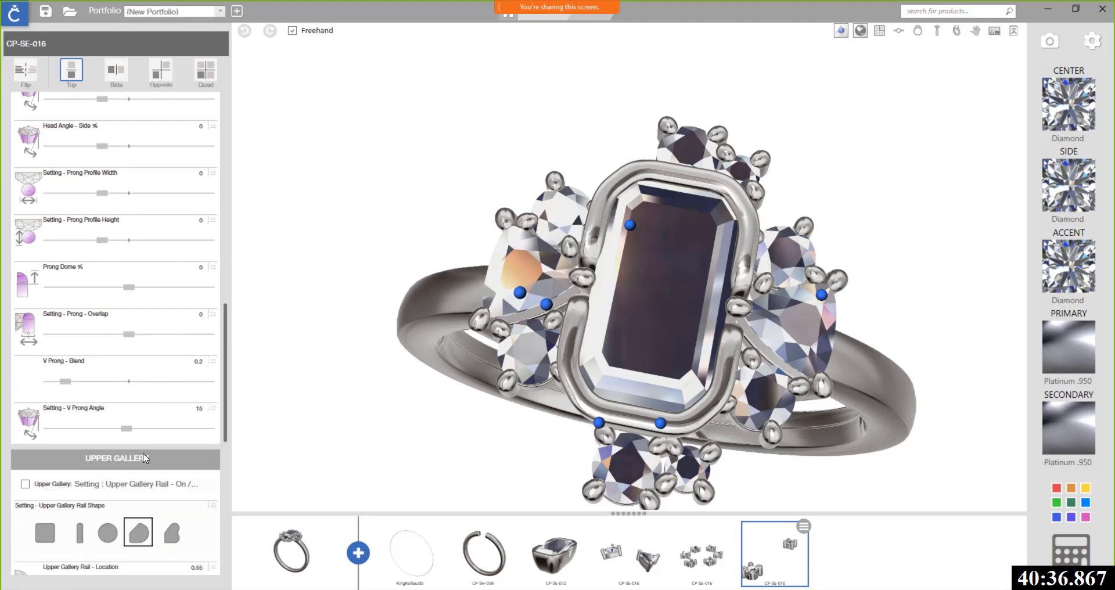
scroll(145, 459, "down", 10)
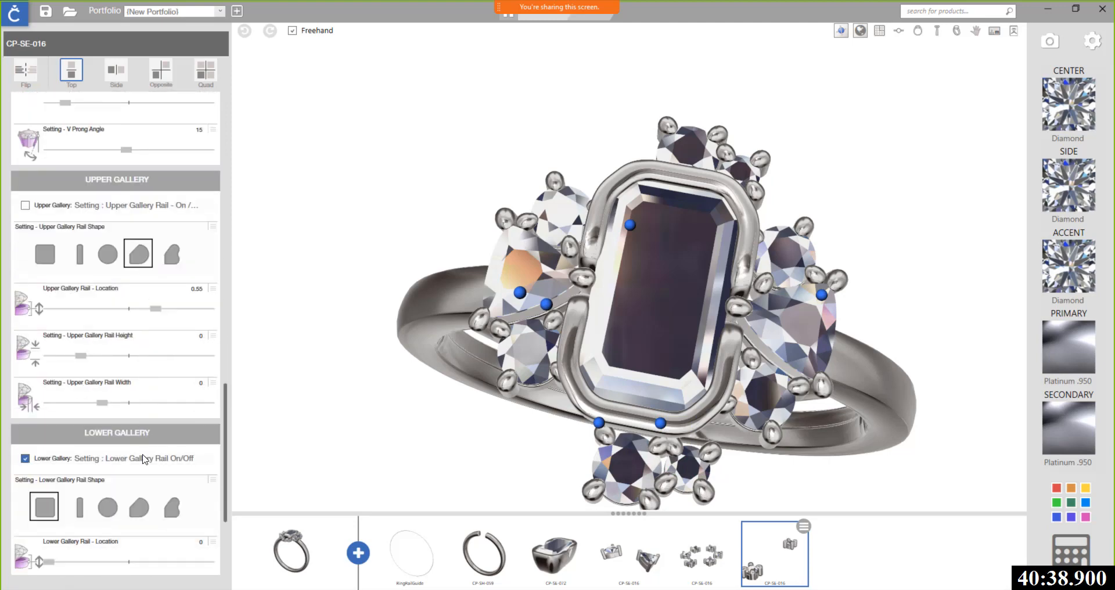
scroll(145, 458, "up", 12)
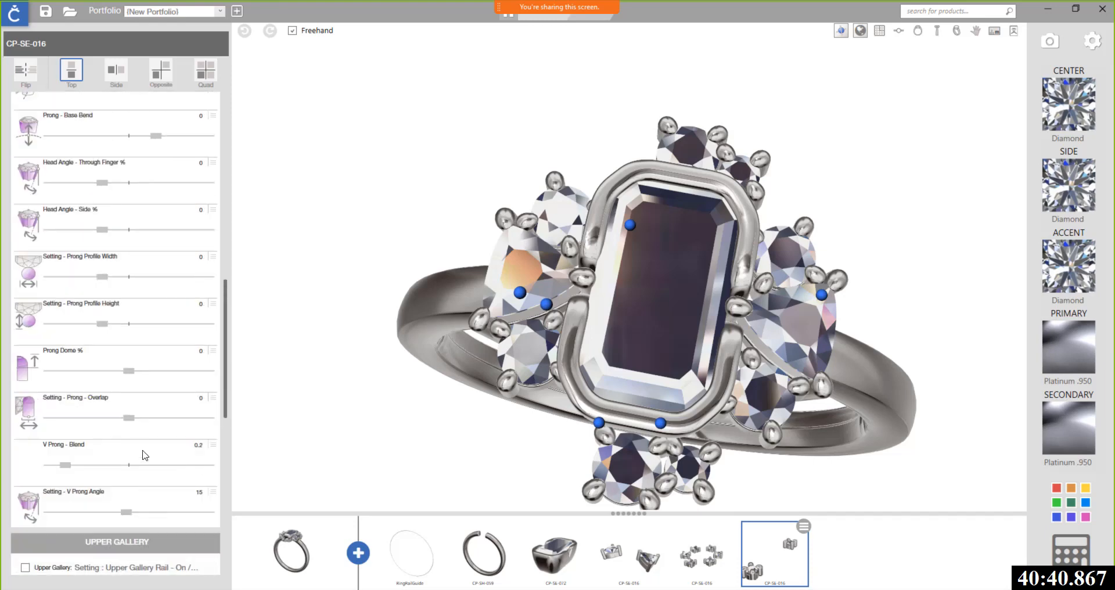
scroll(145, 455, "up", 1)
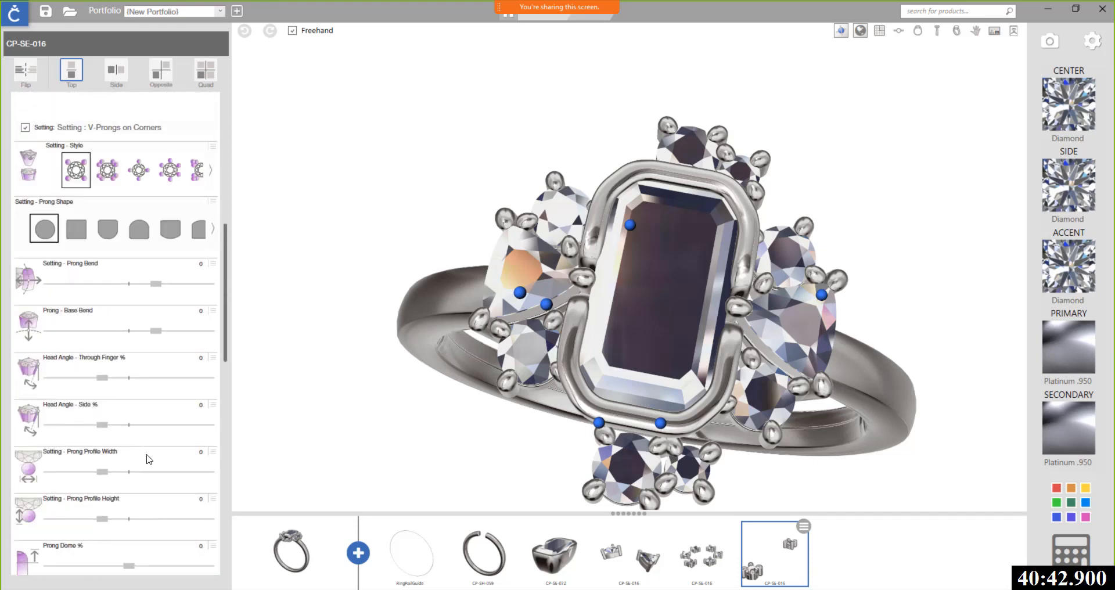
scroll(149, 459, "down", 1)
scroll(148, 458, "down", 2)
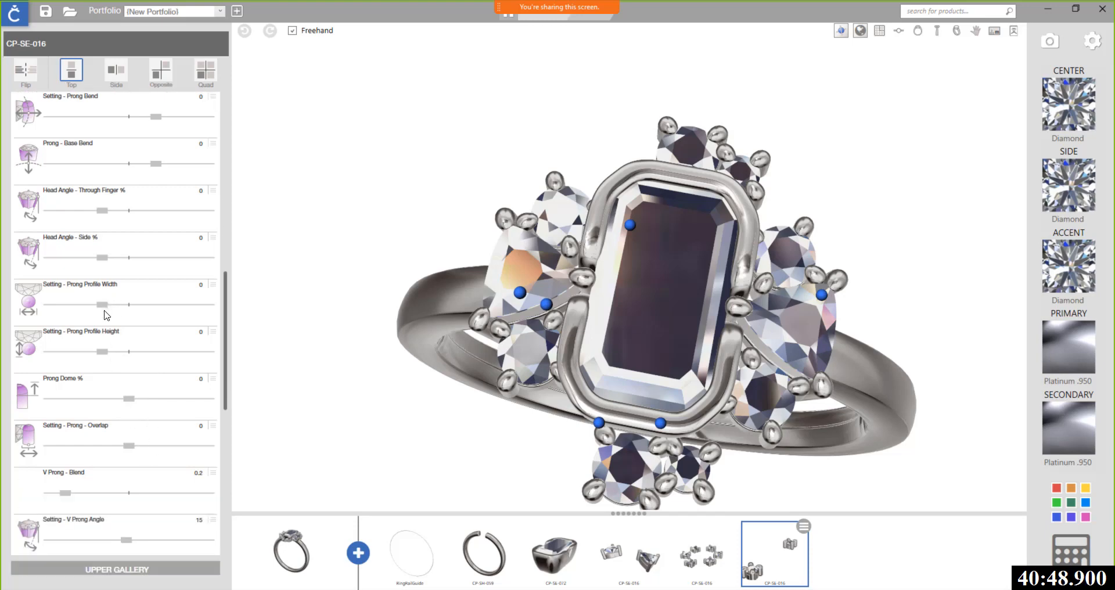
left_click_drag(102, 308, 78, 313)
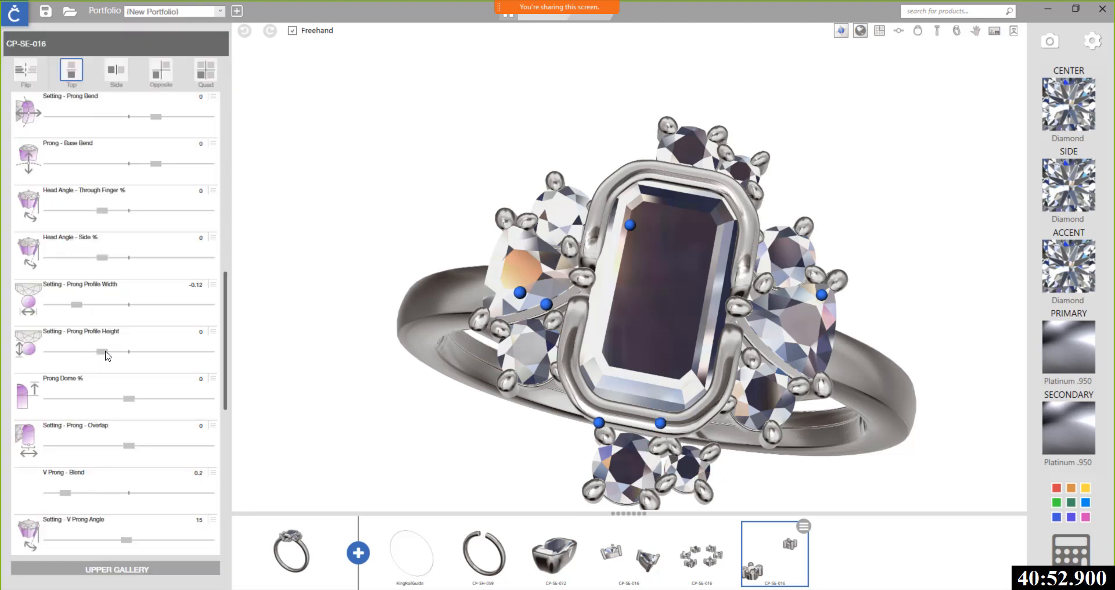
left_click_drag(106, 355, 79, 357)
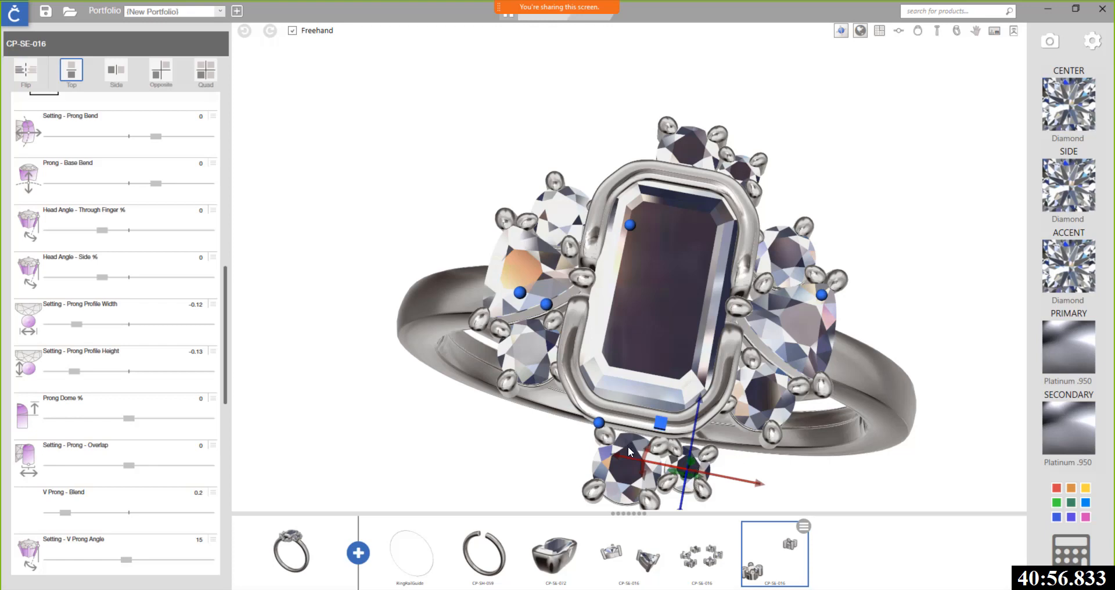
Step: Rotate the small round accent to follow the bezel's curve and nudge it closer in against the center setting
left_click_drag(639, 458, 639, 471)
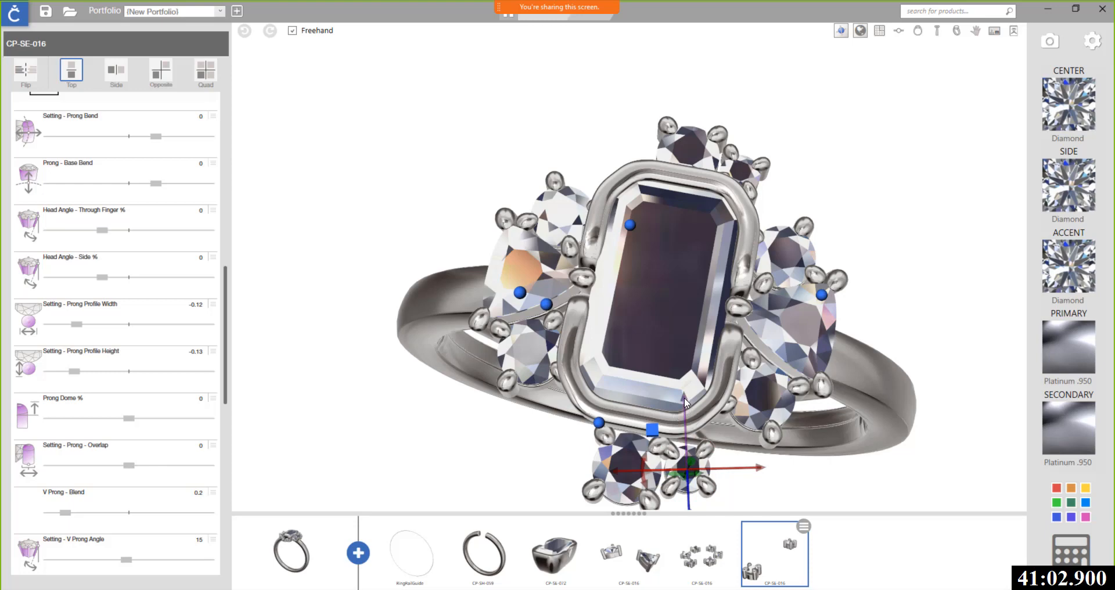
left_click_drag(685, 401, 682, 399)
left_click_drag(639, 468, 647, 479)
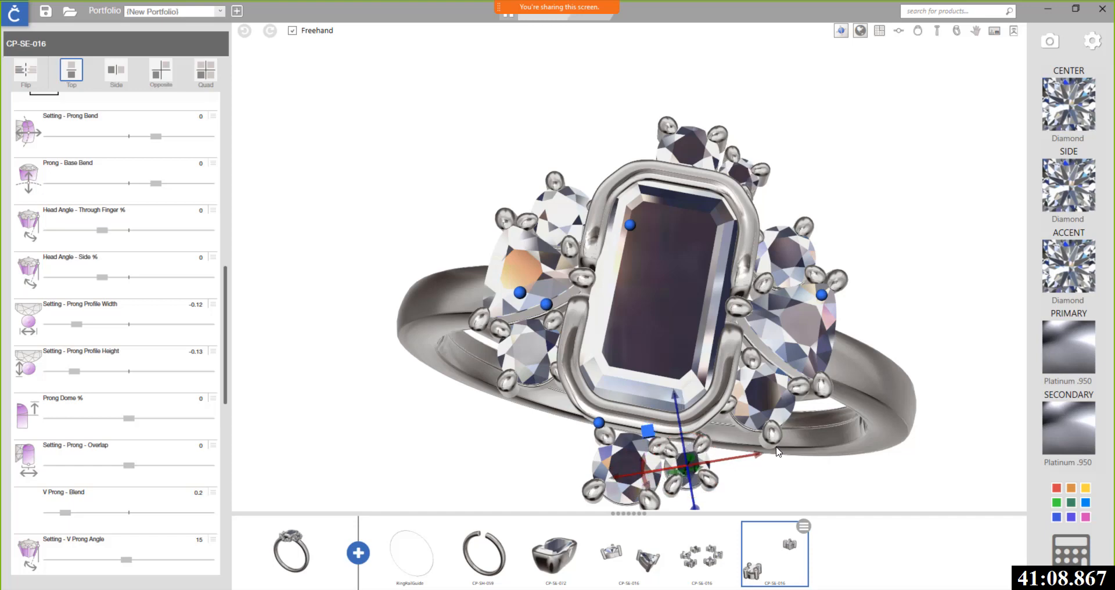
left_click_drag(761, 456, 761, 456)
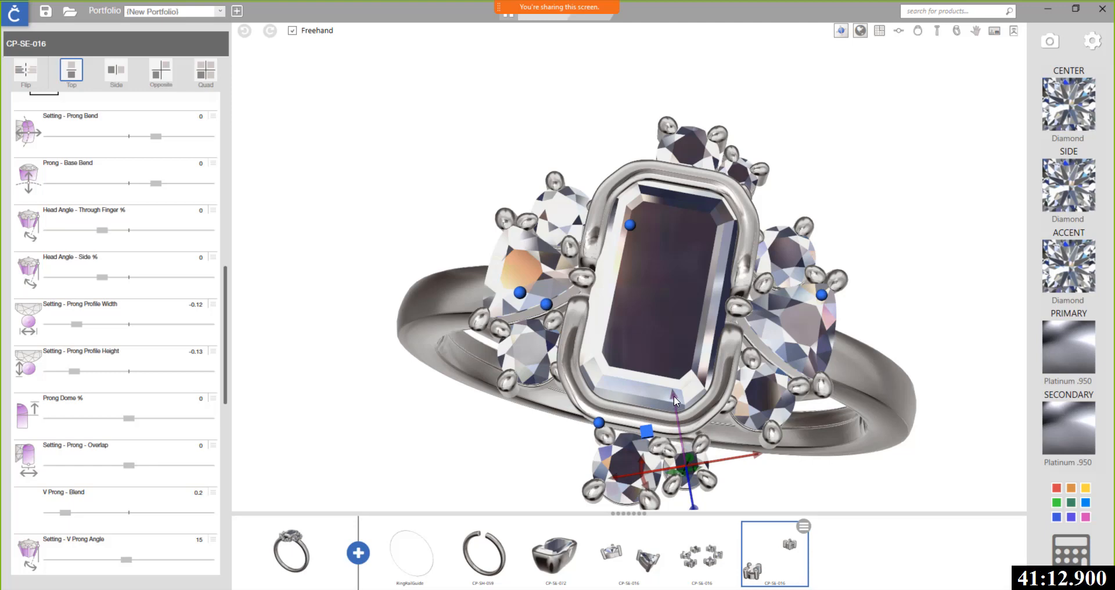
left_click_drag(673, 395, 670, 394)
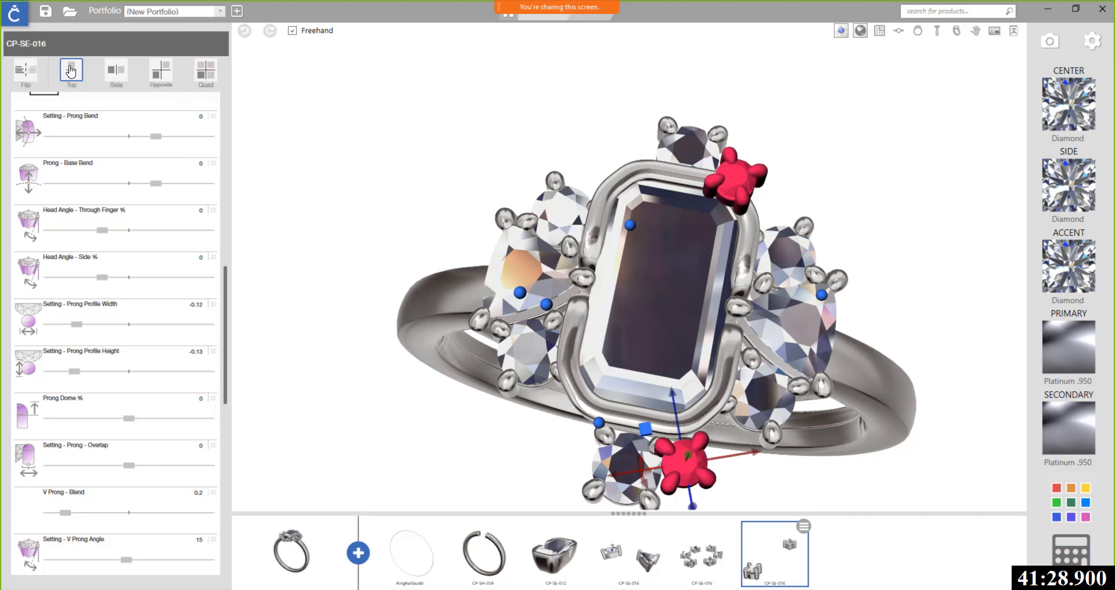
Step: Switch the small round accent to Quad symmetry and check the copies around the center stone
left_click(206, 74)
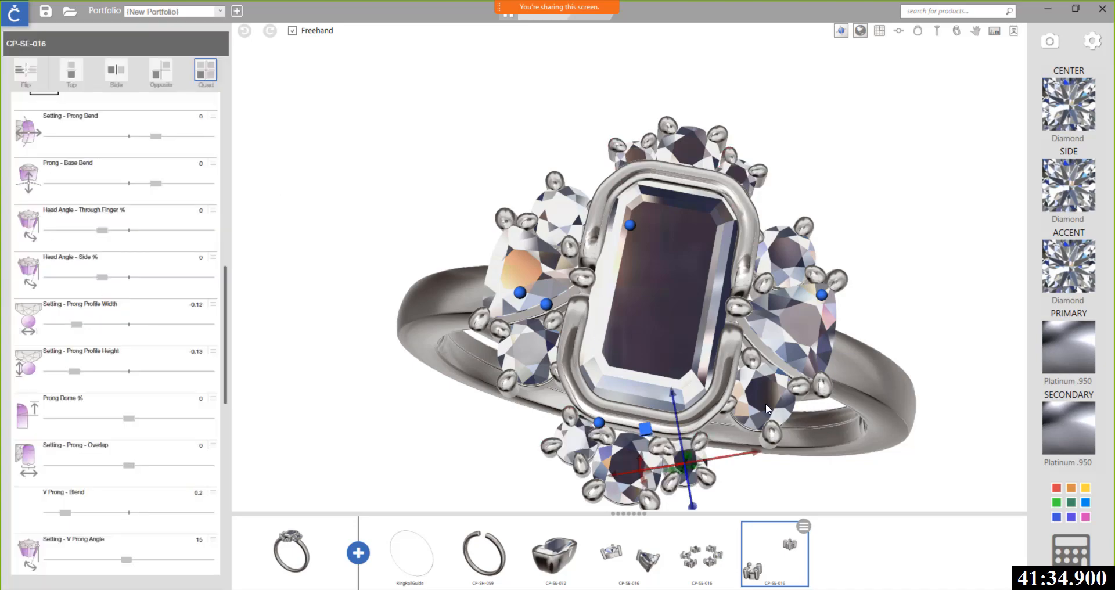
left_click_drag(817, 433, 498, 462)
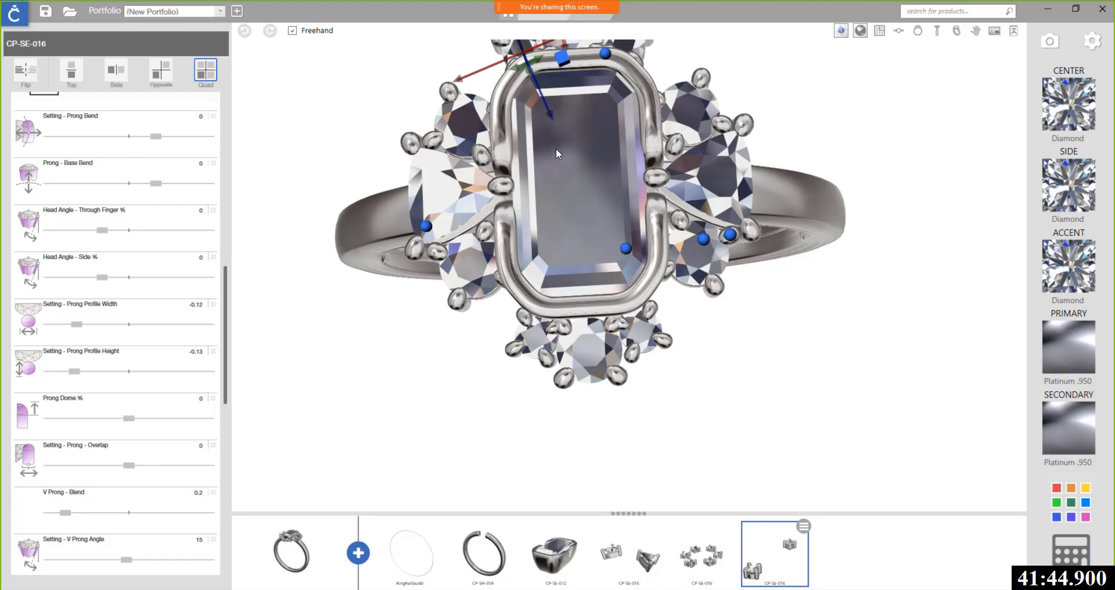
scroll(637, 207, "down", 3)
right_click_drag(630, 217, 620, 212)
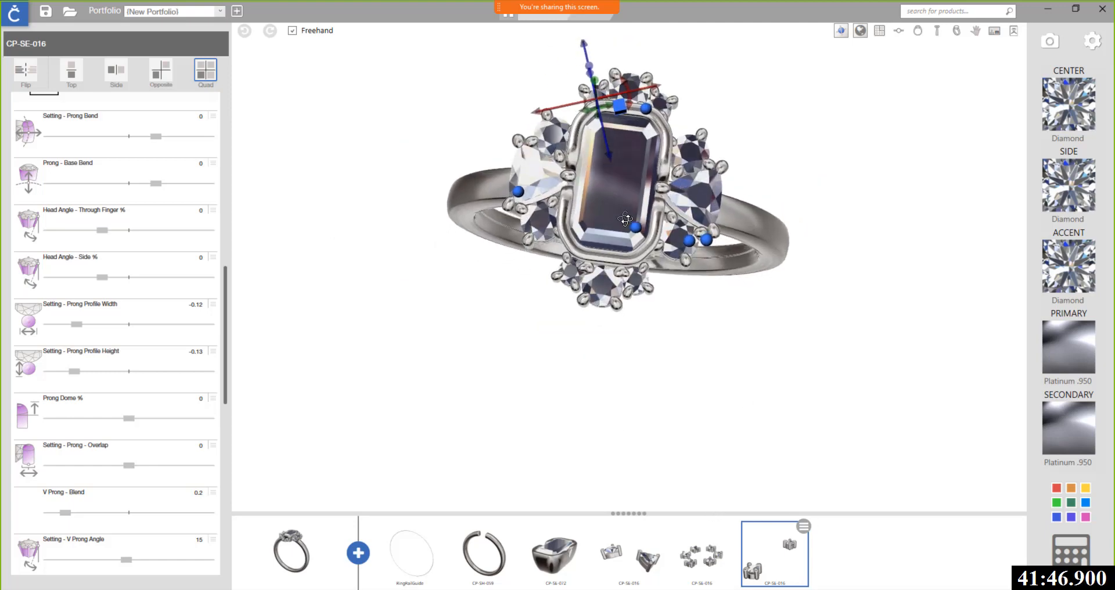
Step: Duplicate the small round accents and move the copies along the bezel into the gaps beside the larger side accents
left_click(804, 526)
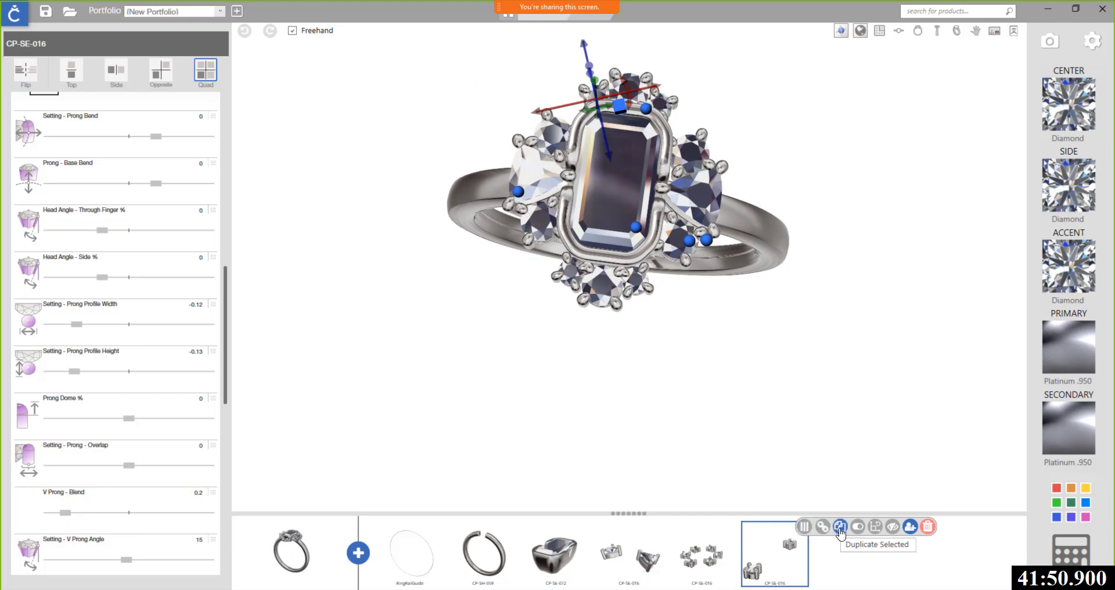
left_click(839, 527)
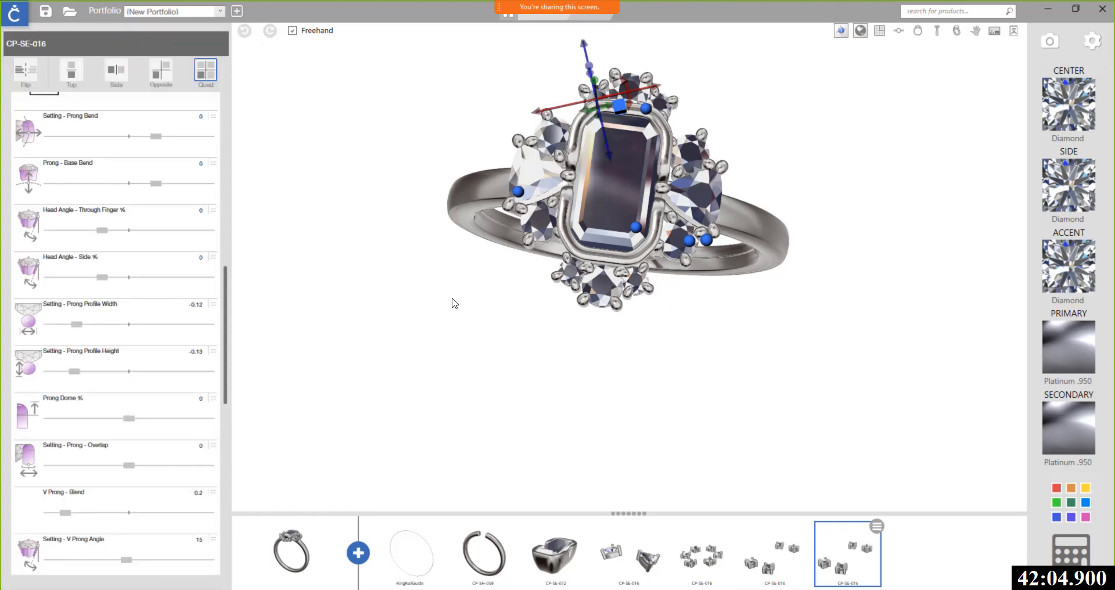
left_click_drag(456, 304, 624, 306)
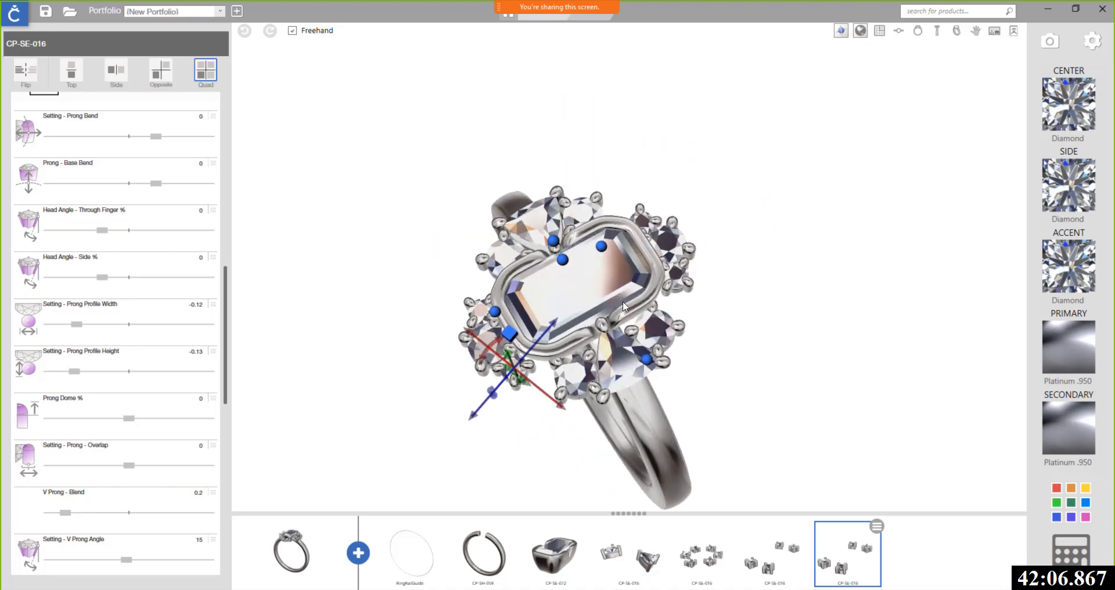
left_click_drag(561, 410, 590, 417)
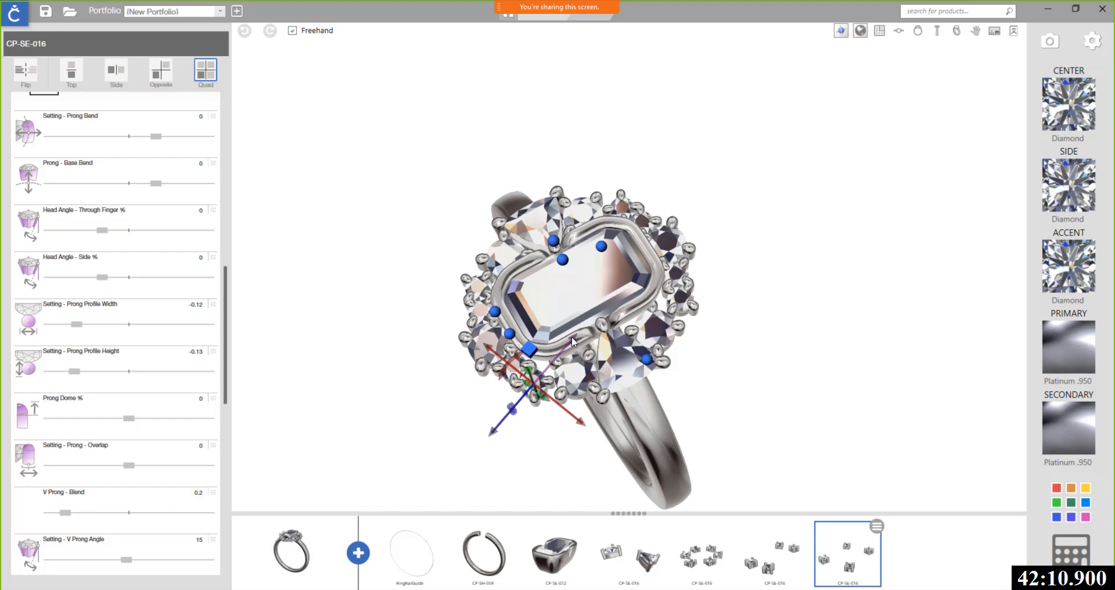
left_click_drag(573, 338, 575, 336)
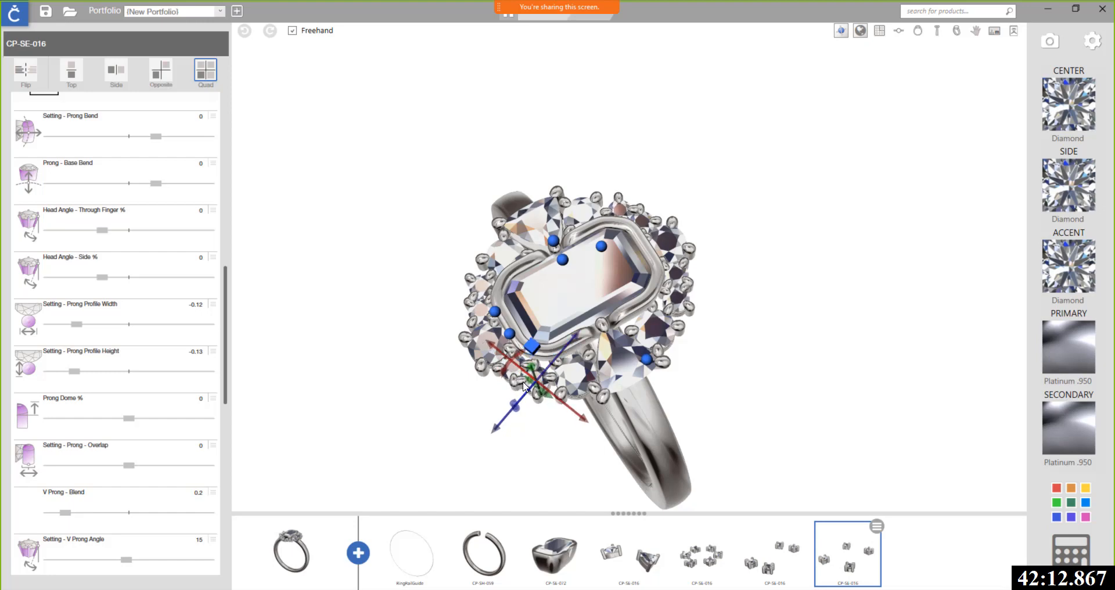
Step: Rotate the duplicated small accent to follow the bezel corner and nudge it inward between its two neighboring accents
scroll(511, 360, "up", 2)
left_click_drag(511, 359, 507, 372)
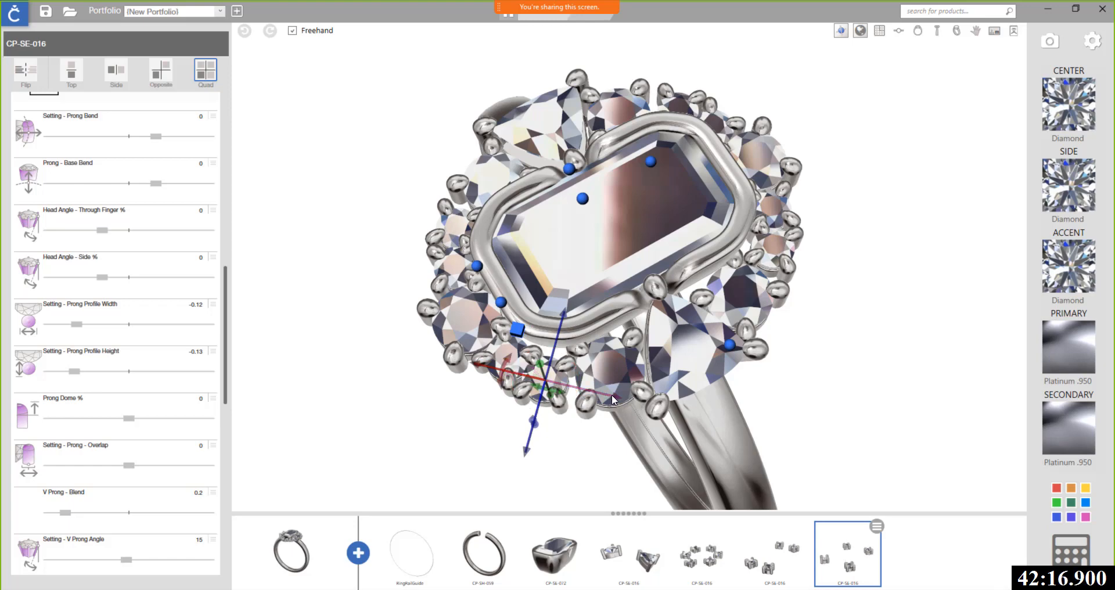
left_click_drag(613, 399, 617, 401)
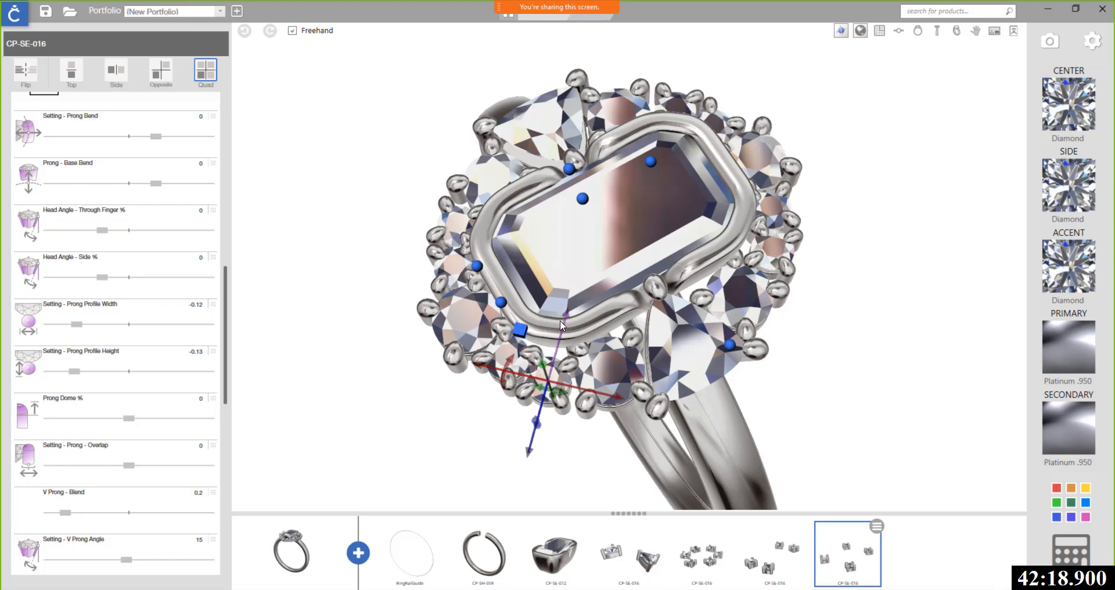
left_click_drag(563, 319, 565, 316)
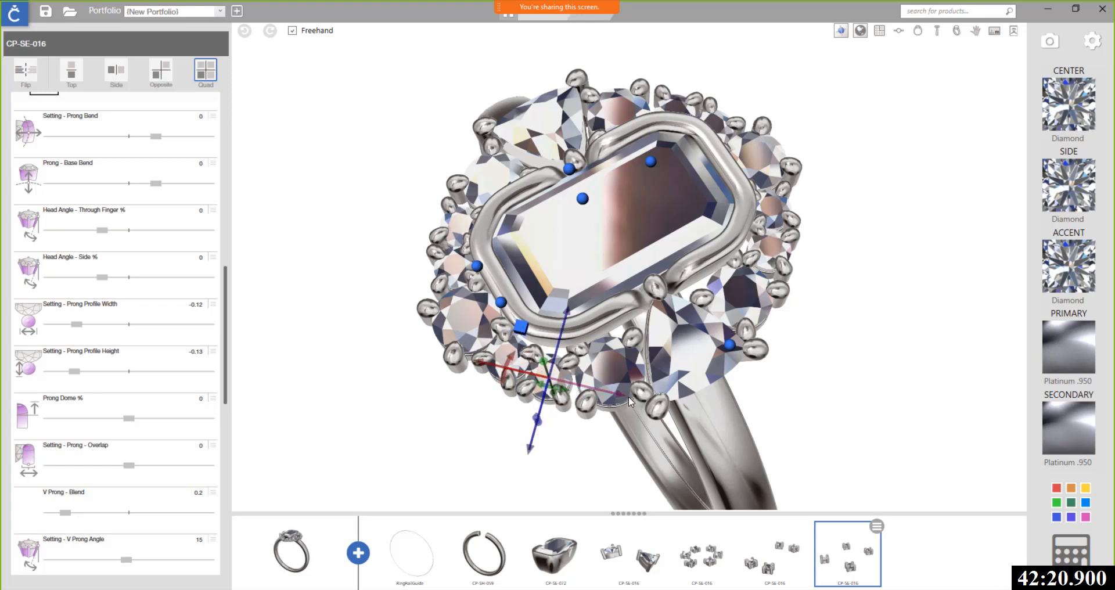
left_click_drag(507, 365, 508, 372)
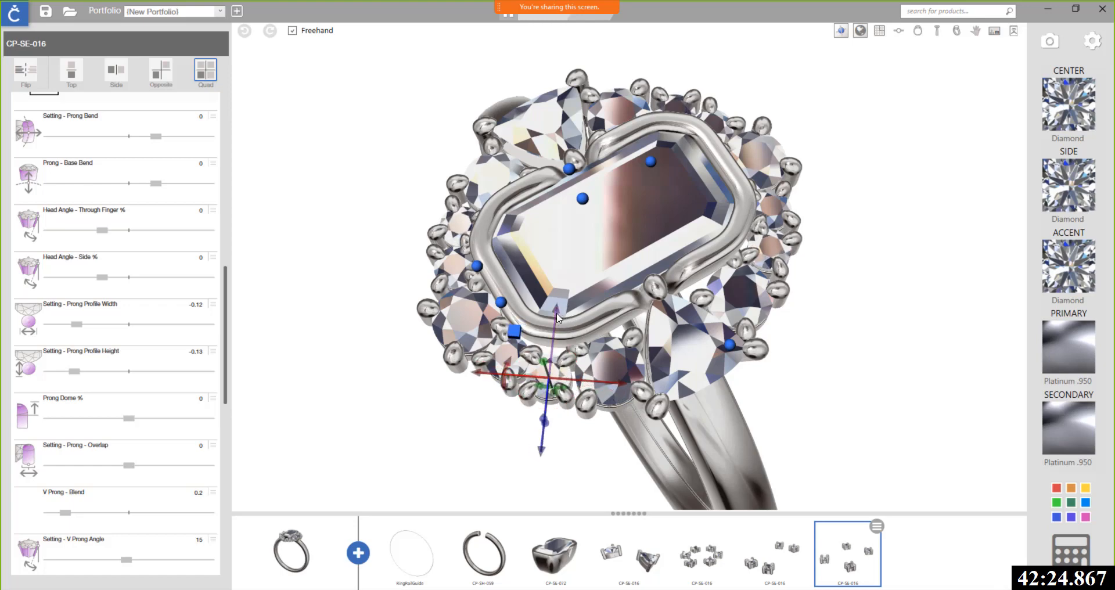
left_click_drag(560, 314, 560, 309)
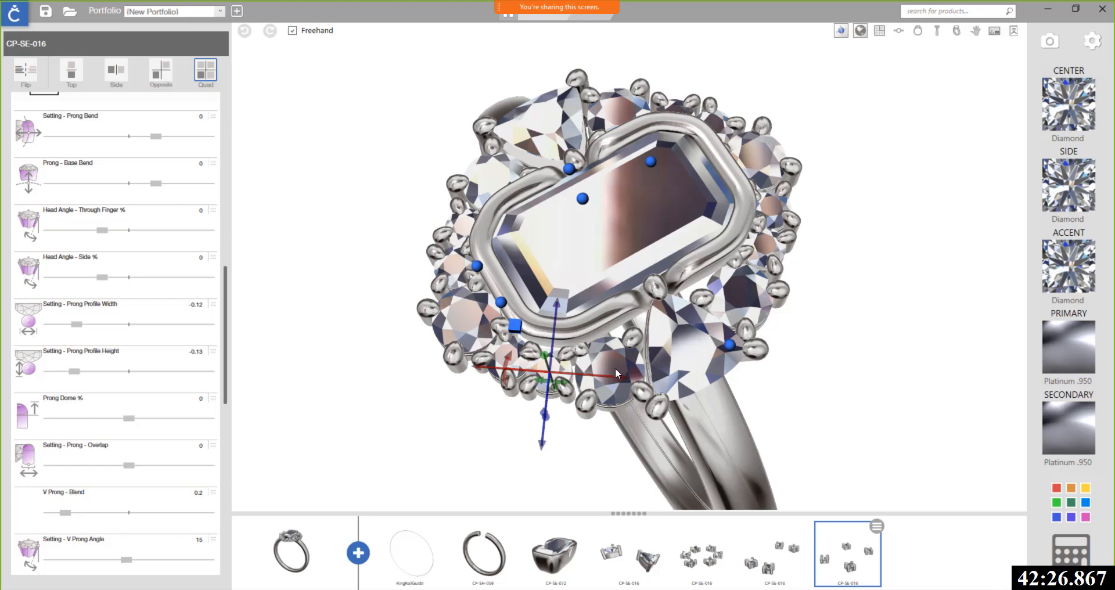
left_click_drag(625, 374, 627, 375)
Step: Shift the duplicated small accent slightly outward from the center bezel and inspect the halo spacing around the ring
right_click_drag(571, 385, 616, 384)
scroll(647, 340, "up", 2)
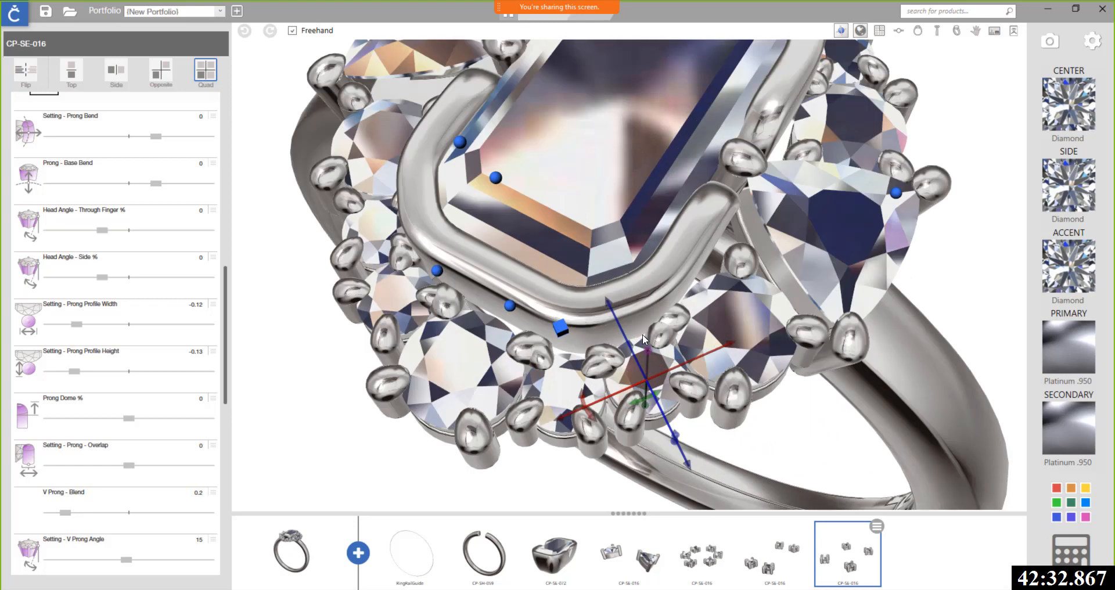
left_click_drag(608, 298, 613, 308)
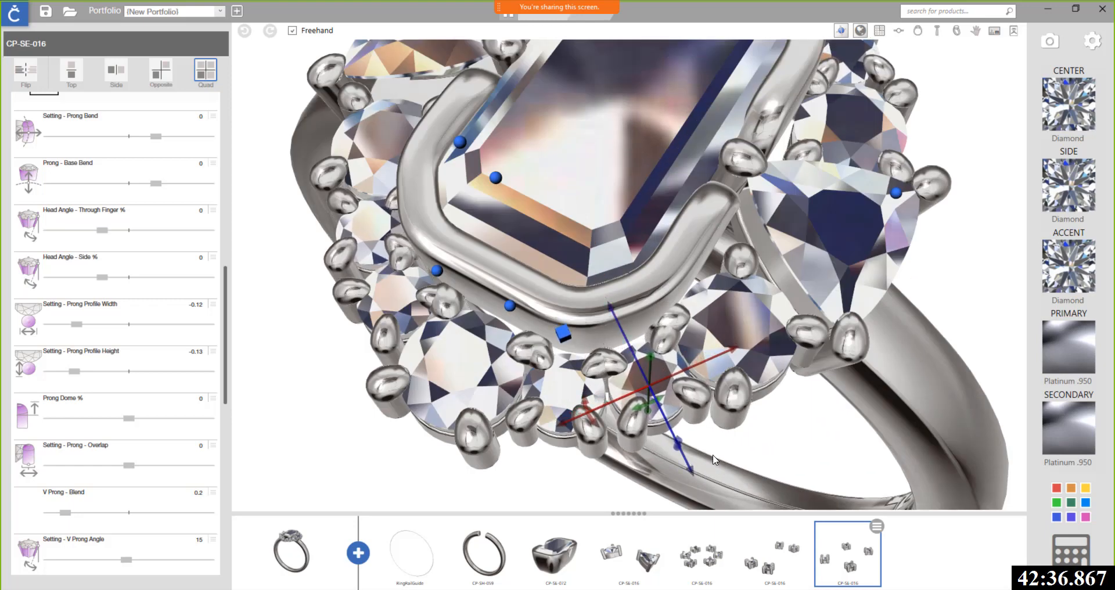
right_click_drag(720, 401, 646, 420)
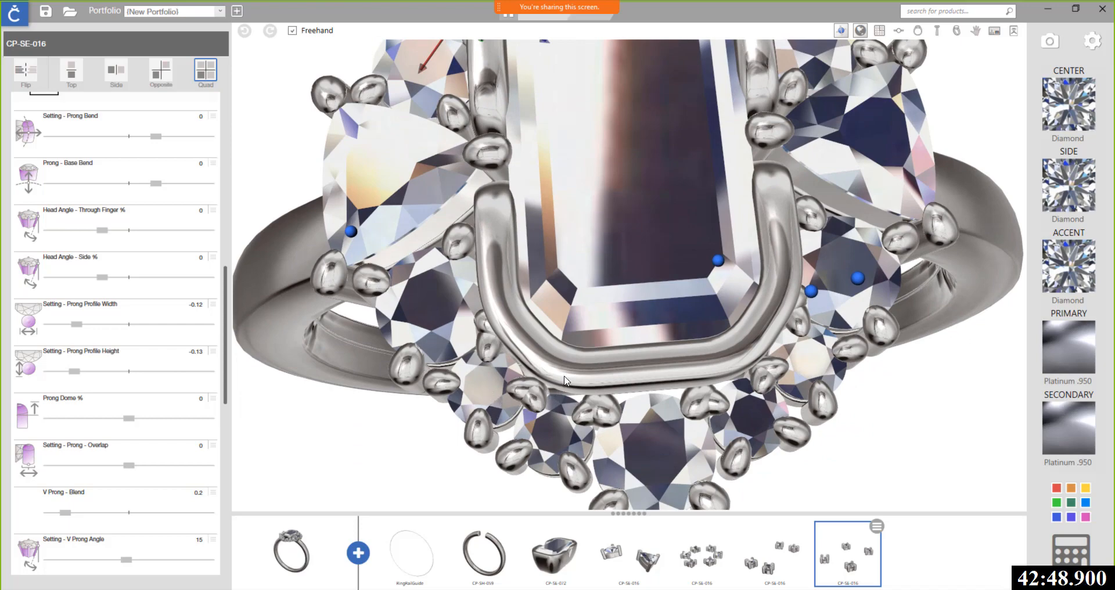
scroll(566, 374, "down", 5)
right_click_drag(644, 354, 620, 380)
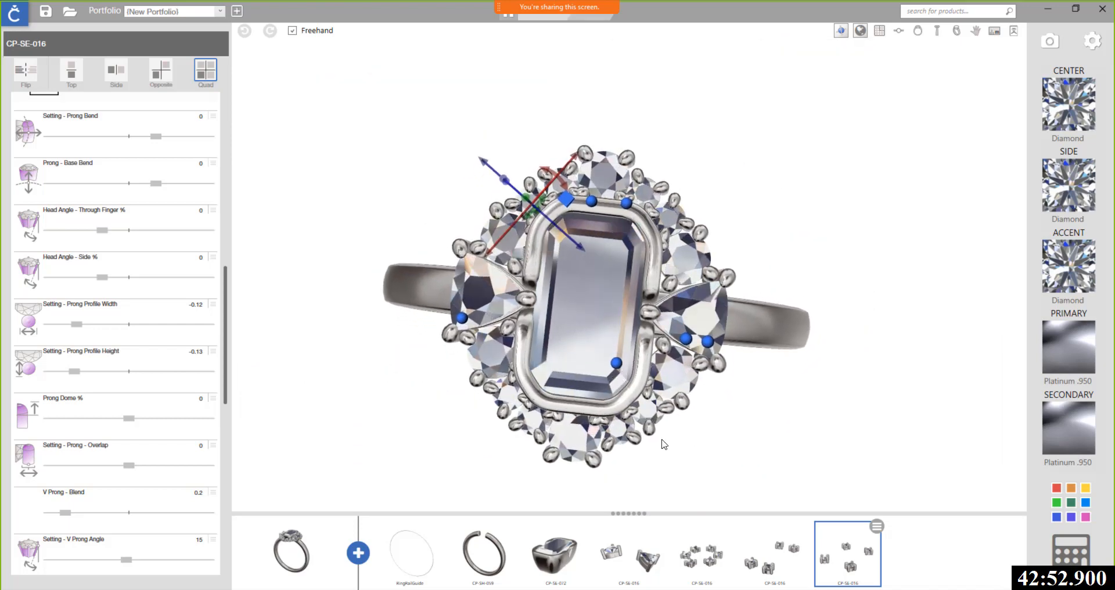
Step: Set the larger round accent gem at the end of the center stone to 1.70 mm height and width
left_click(709, 560)
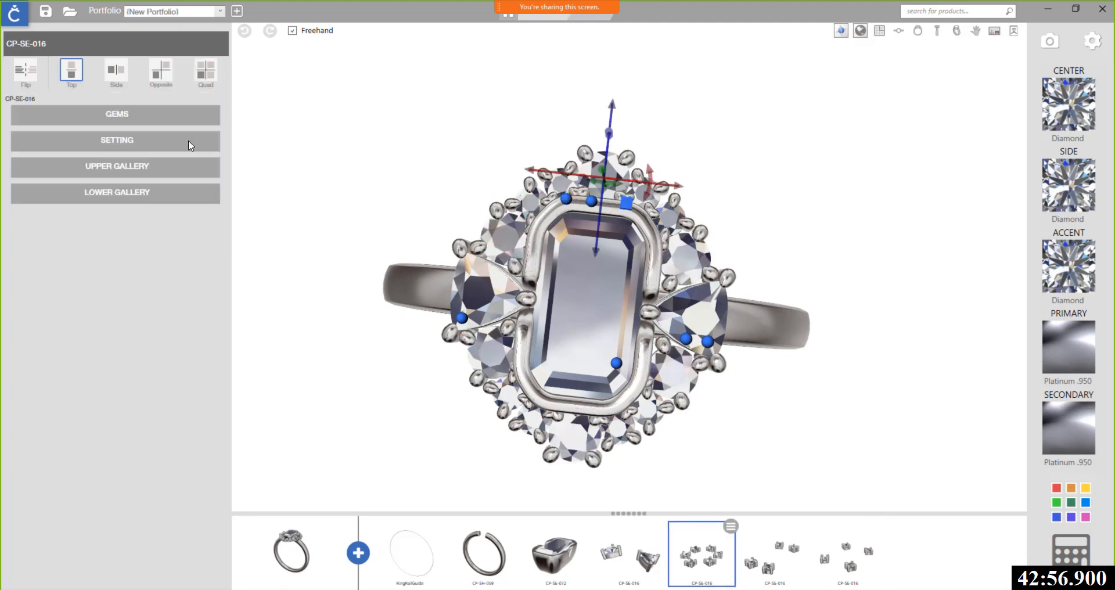
left_click(120, 114)
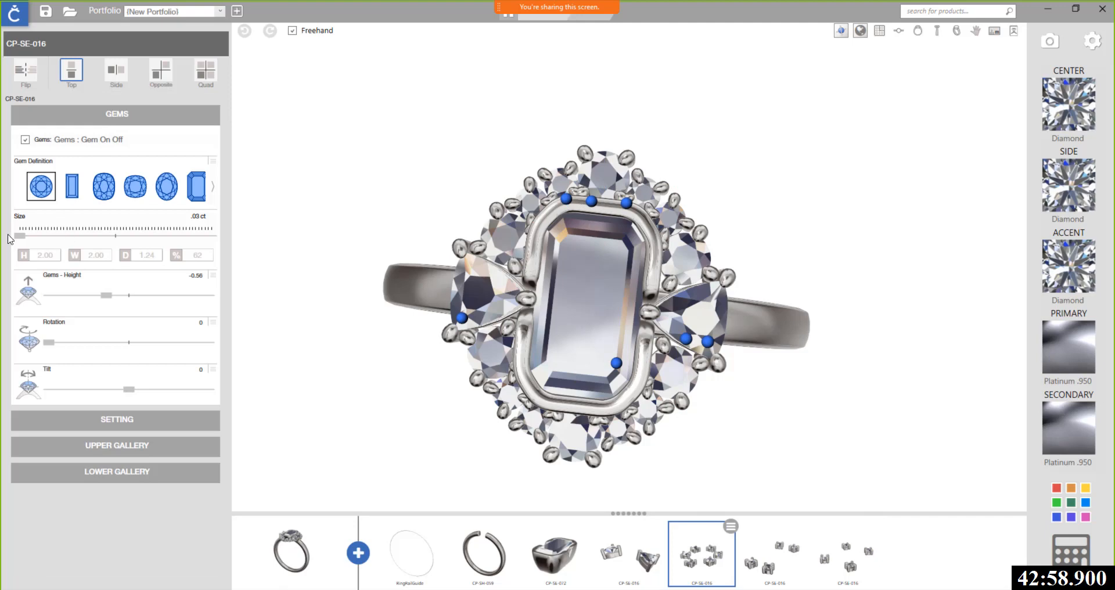
left_click(49, 255)
type("1.7")
key("Return")
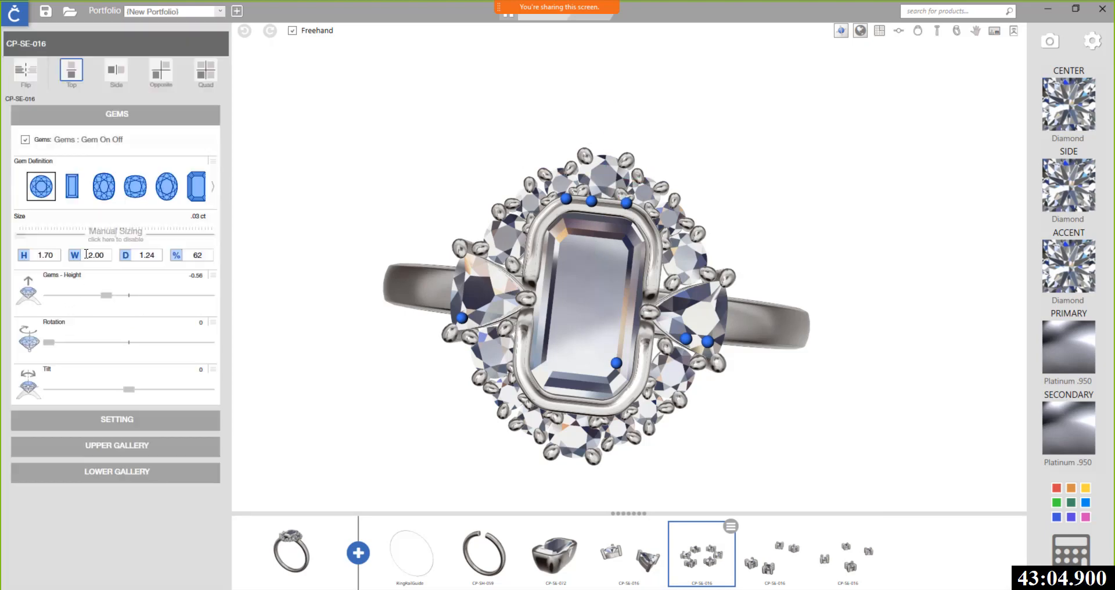
left_click(94, 256)
type("1")
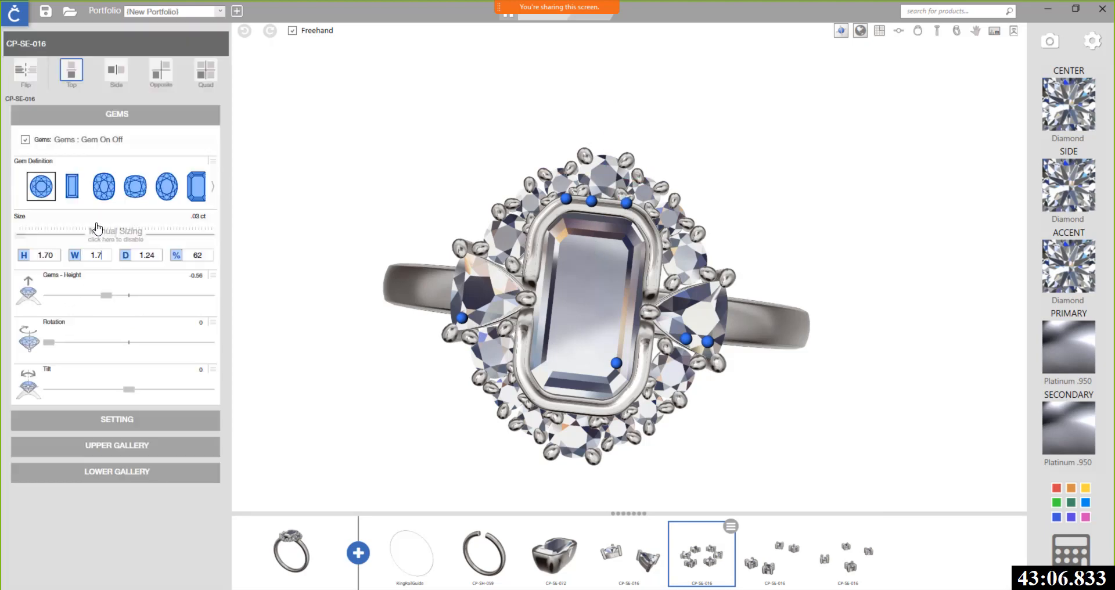
type(".7")
key("Return")
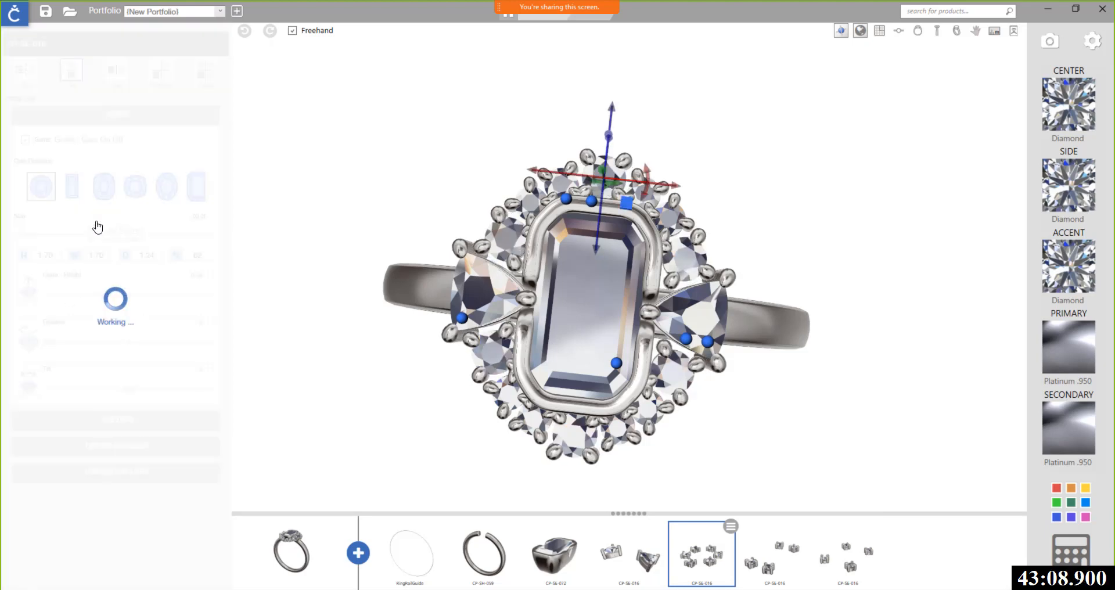
left_click(625, 203)
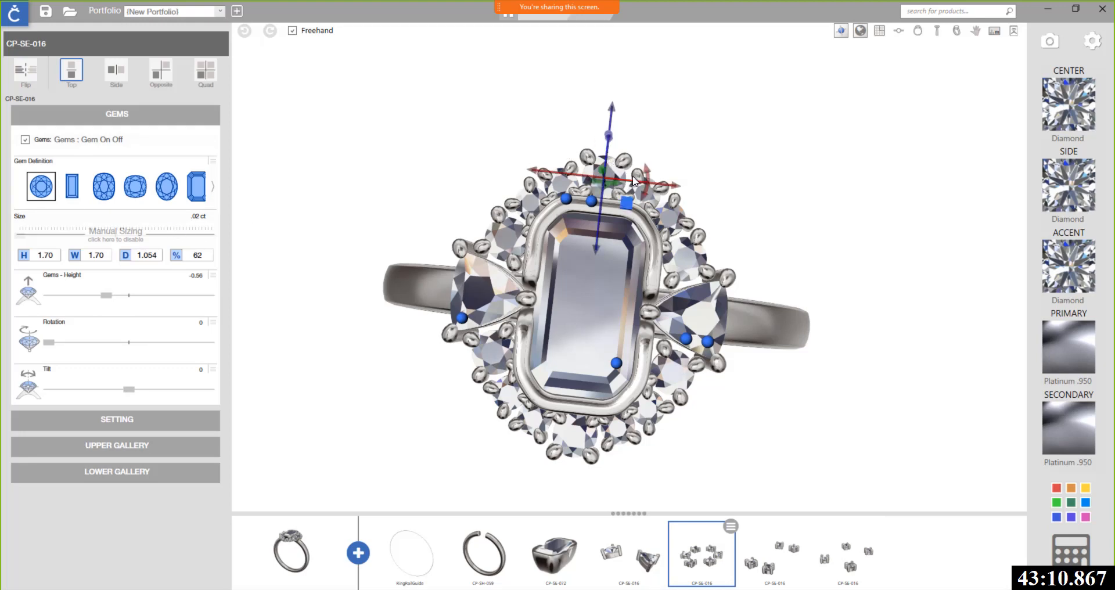
Step: Shift the smallest accent along the bezel slightly closer to the larger accent at the end of the center stone
left_click(620, 426)
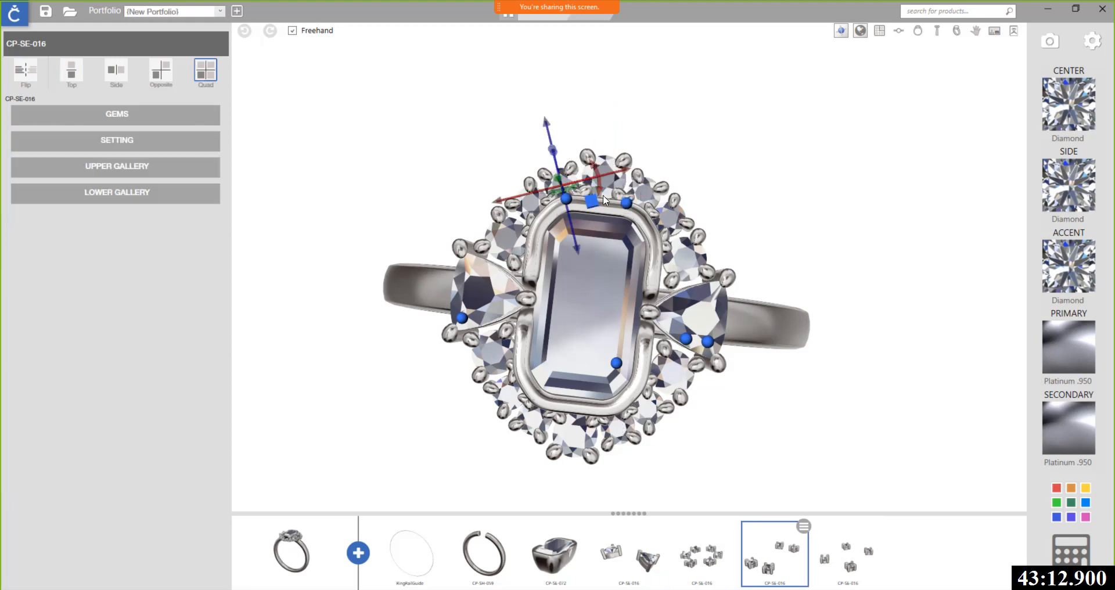
scroll(582, 173, "up", 2)
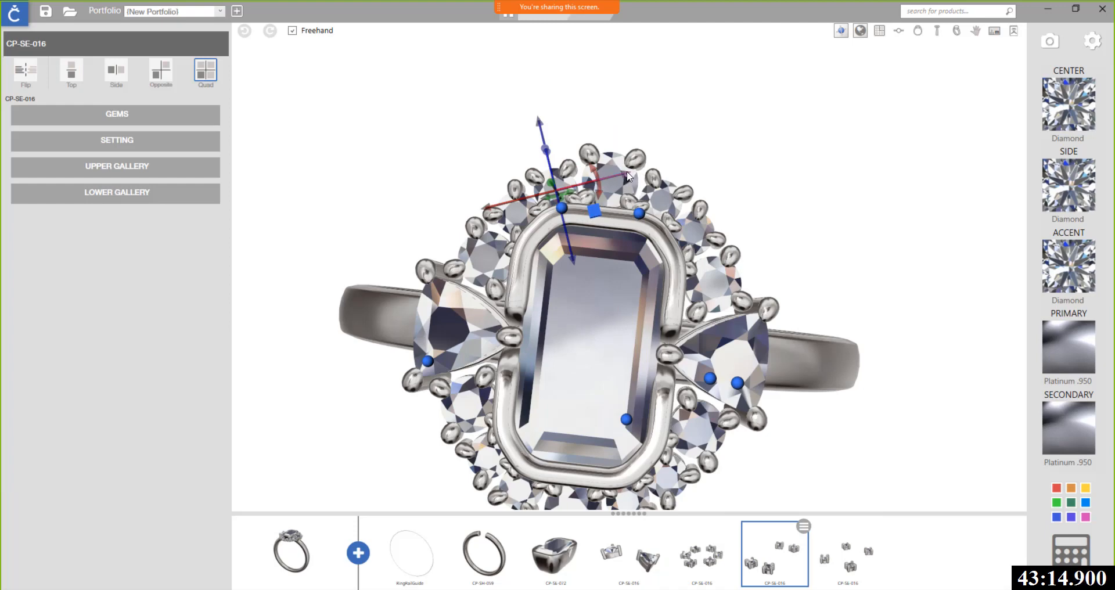
left_click_drag(631, 175, 633, 172)
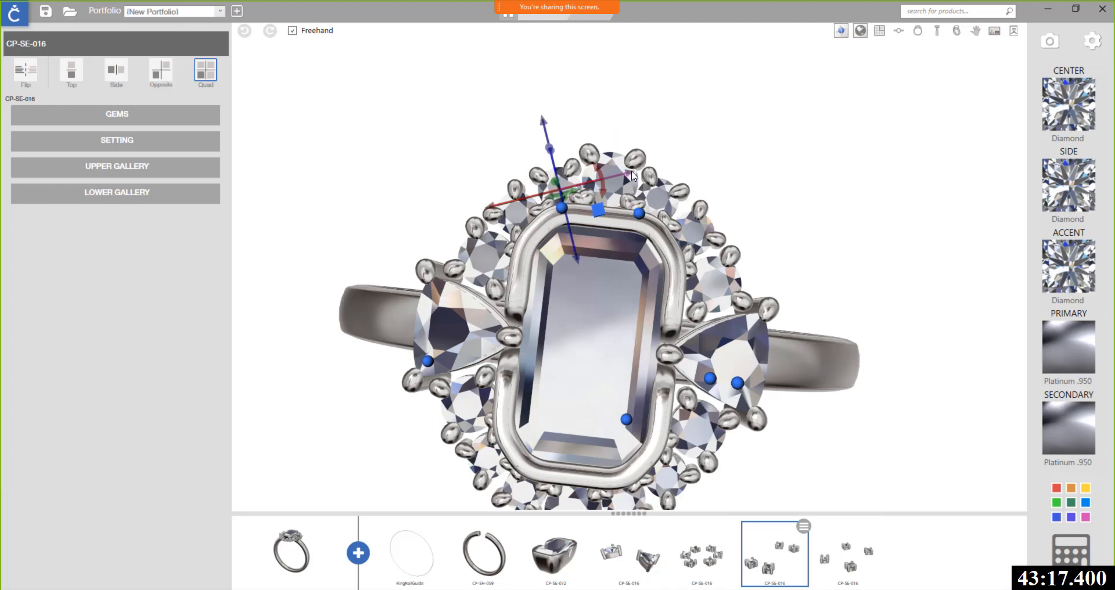
Step: Set the bezel-corner accent gem between the smallest accent and the larger side accent to 1.50 mm height and width
left_click(692, 224)
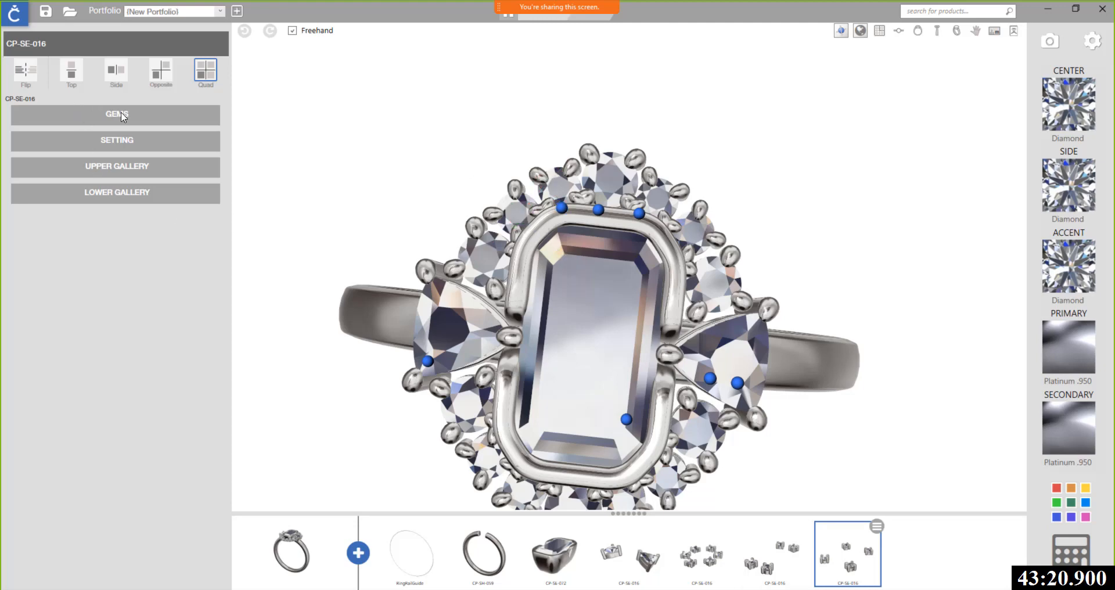
left_click(122, 115)
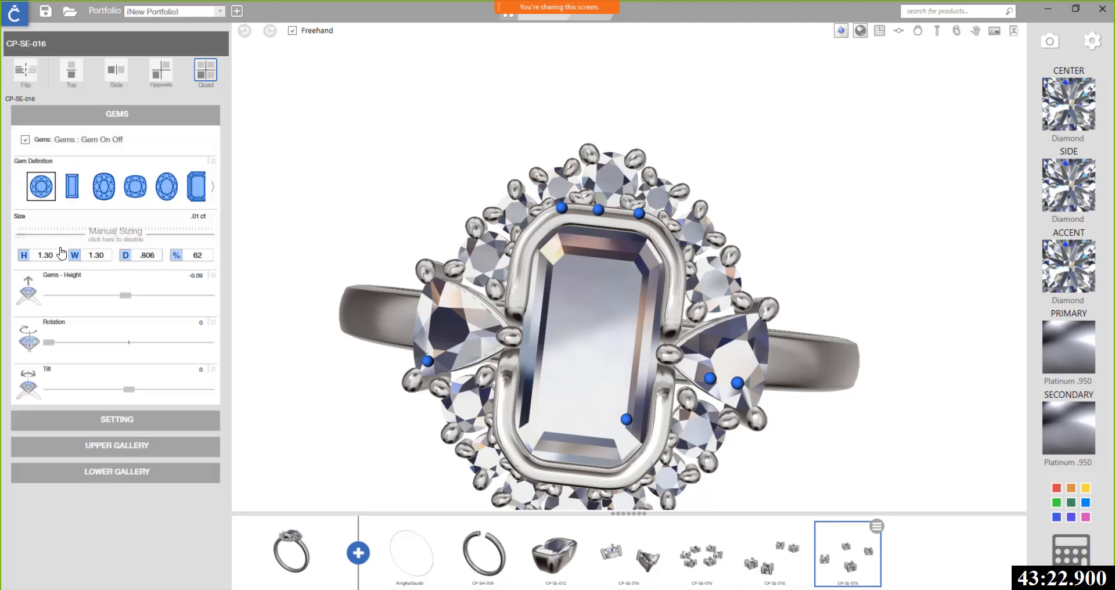
left_click(50, 259)
type("1.5")
key("Return")
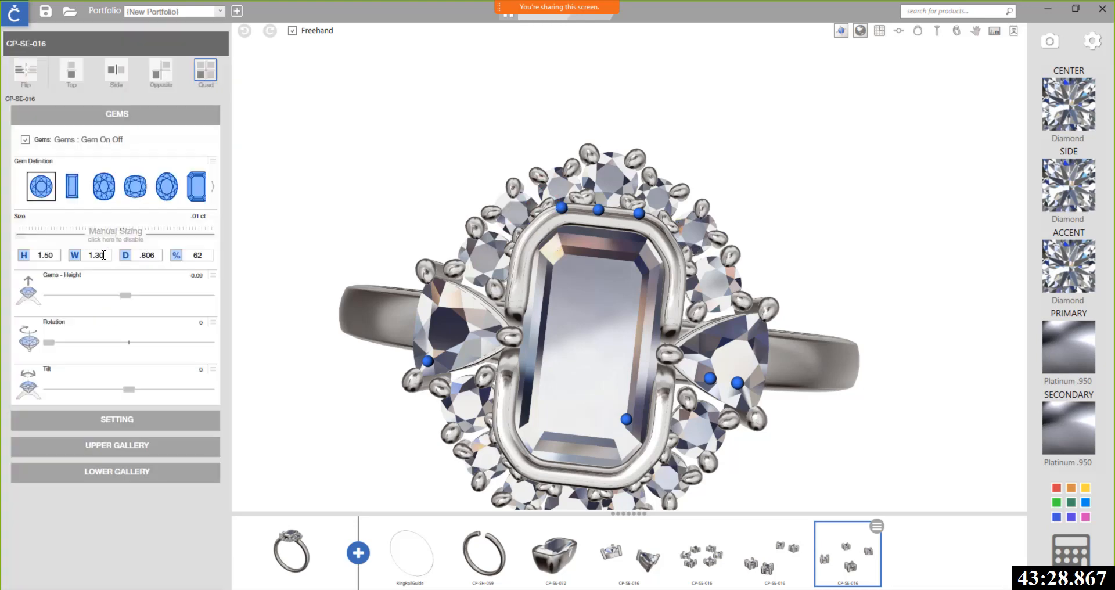
left_click(103, 254)
type("1")
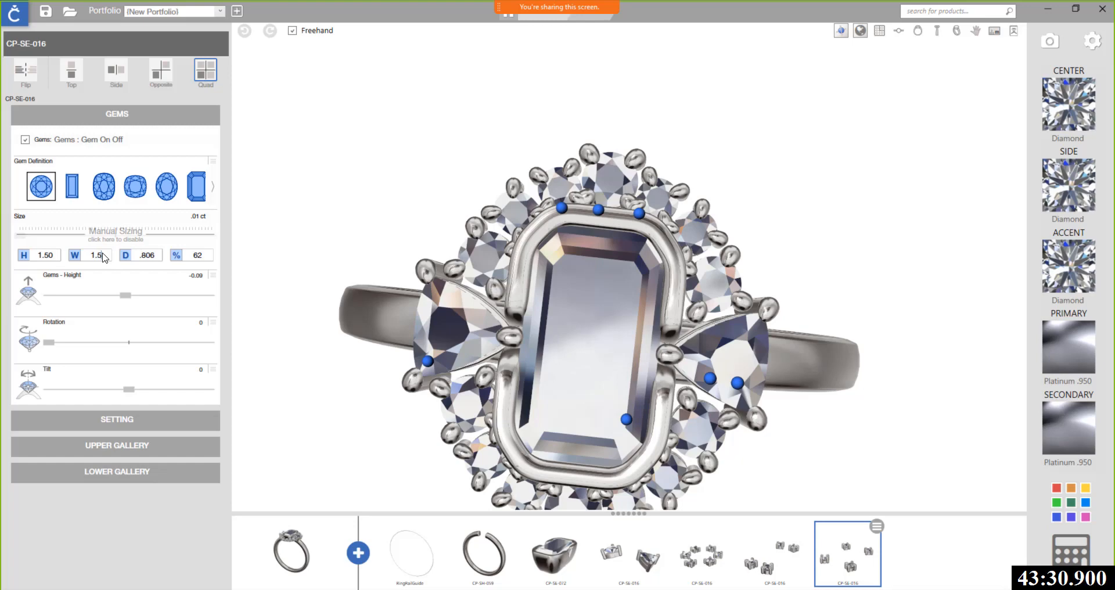
key("Return")
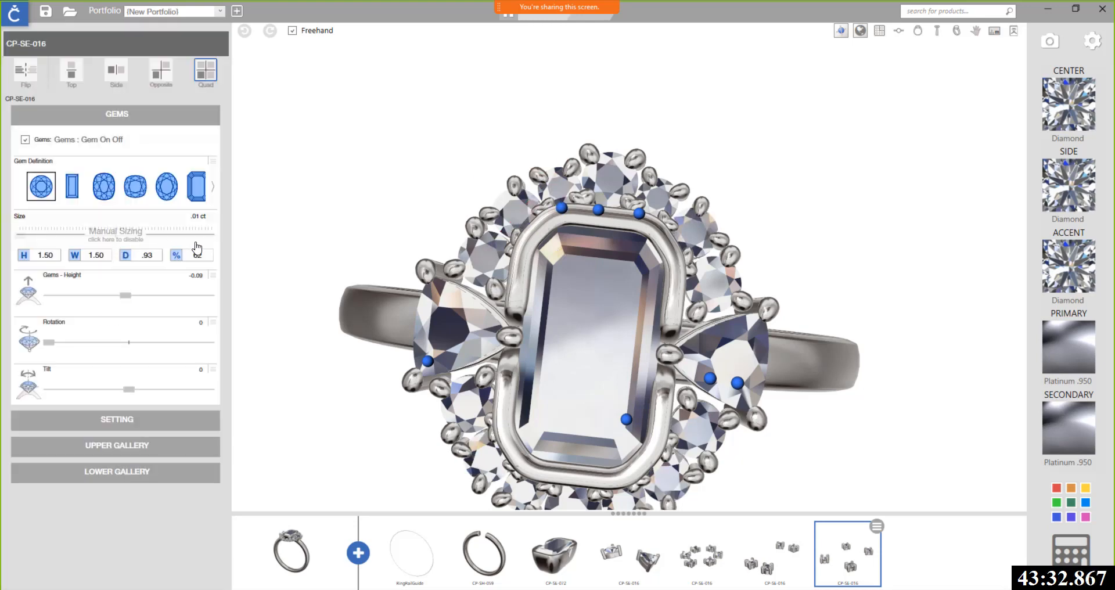
Step: View the ring from straight above and set the radial array angle of the larger end accent's group to 60°
left_click(562, 207)
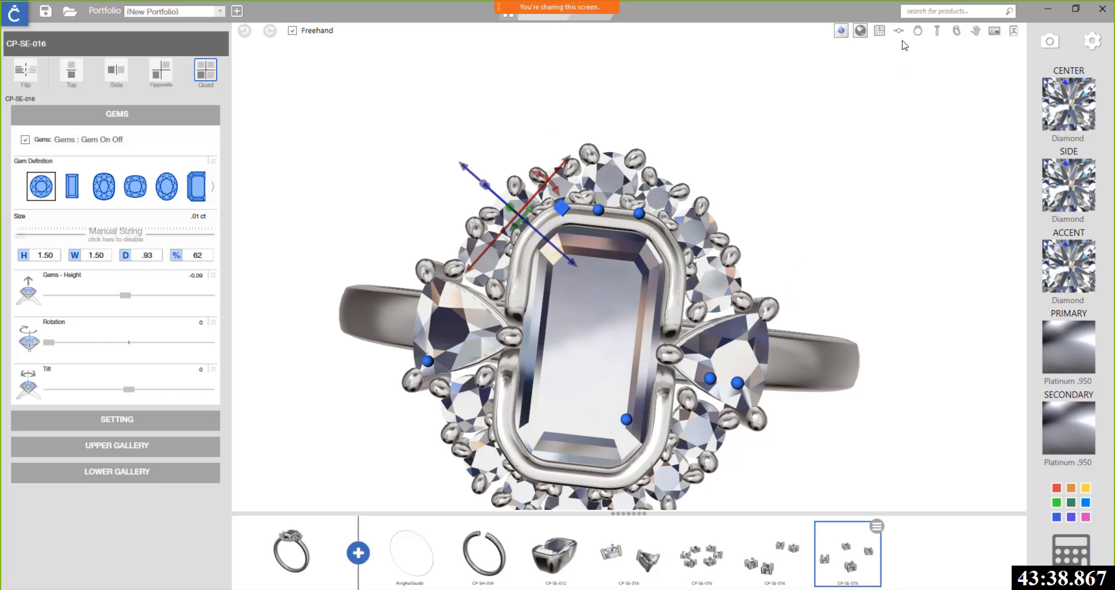
left_click(898, 30)
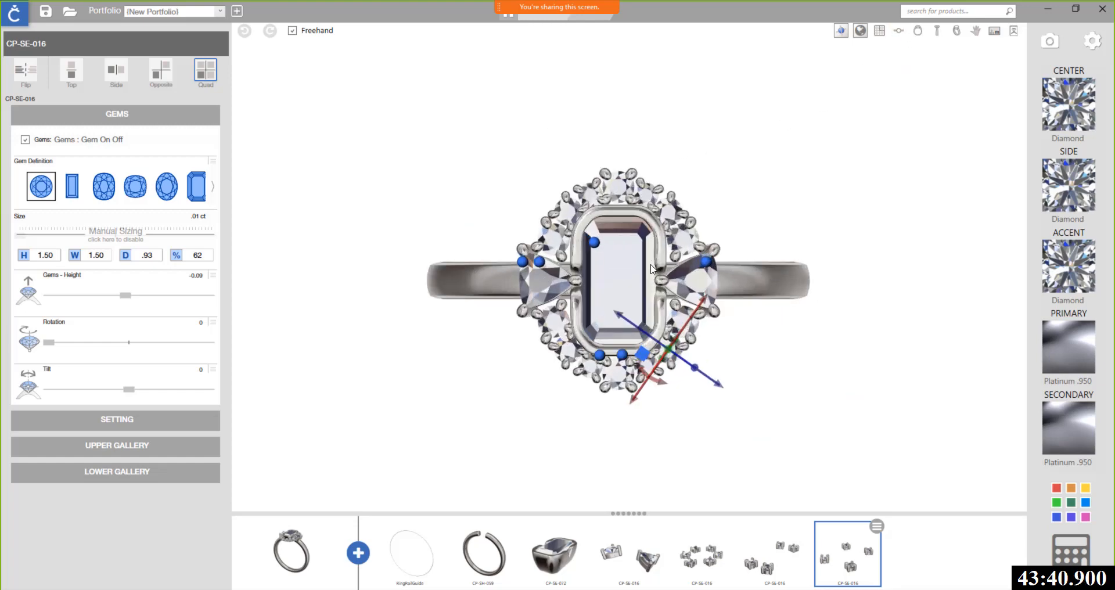
scroll(652, 270, "up", 3)
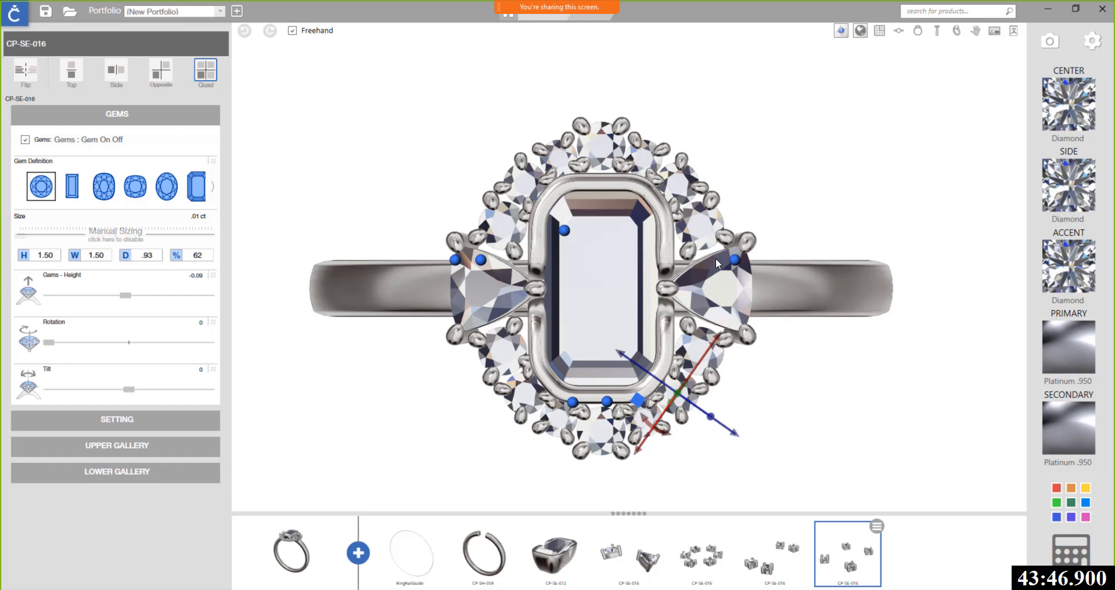
left_click(607, 432)
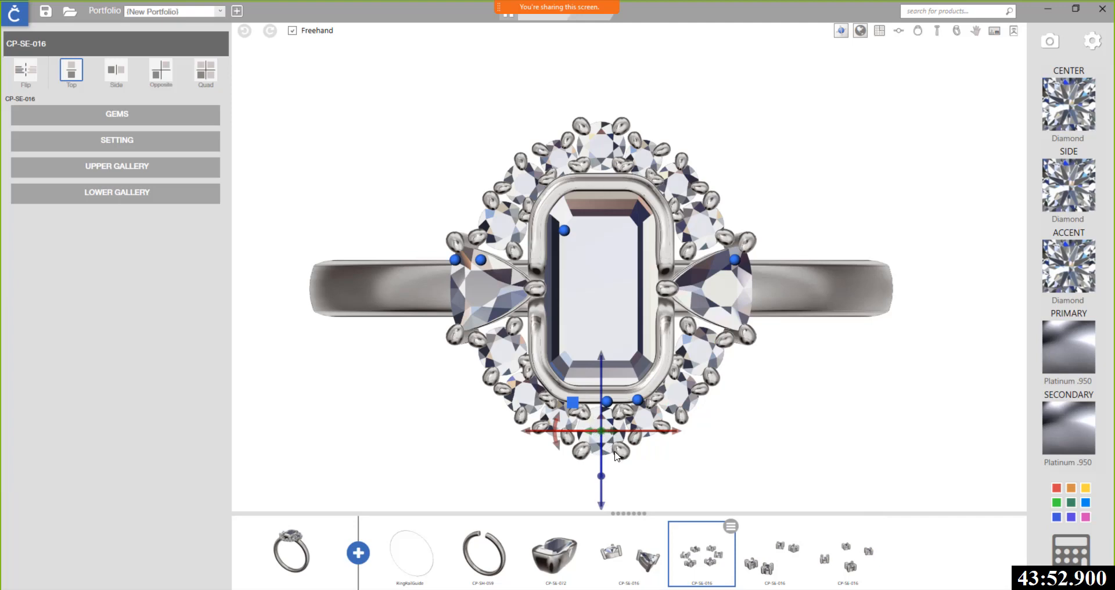
left_click(572, 404)
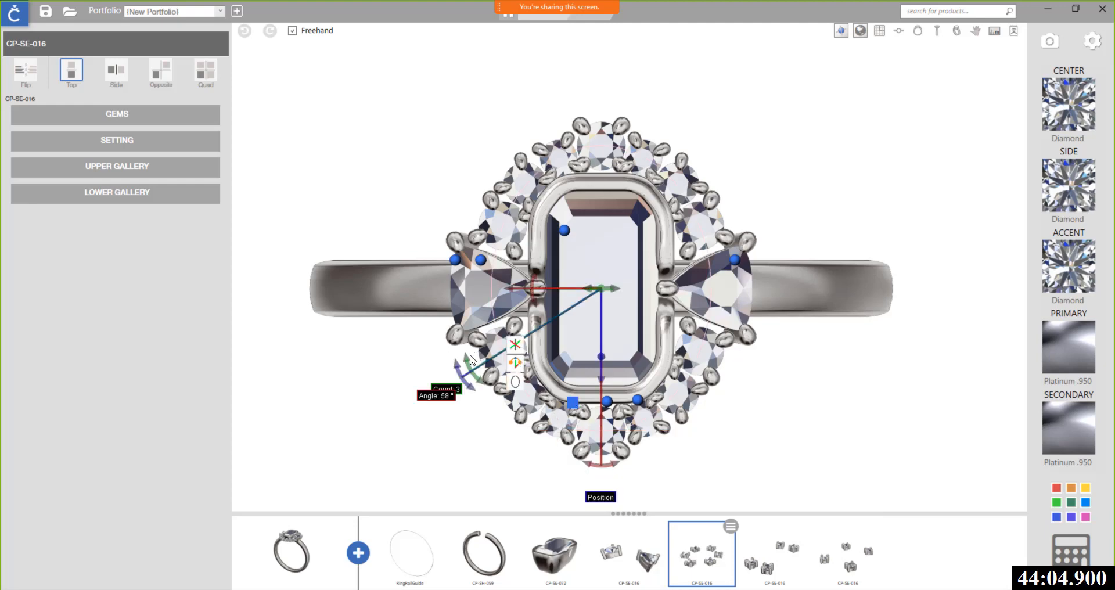
left_click_drag(460, 379, 475, 366)
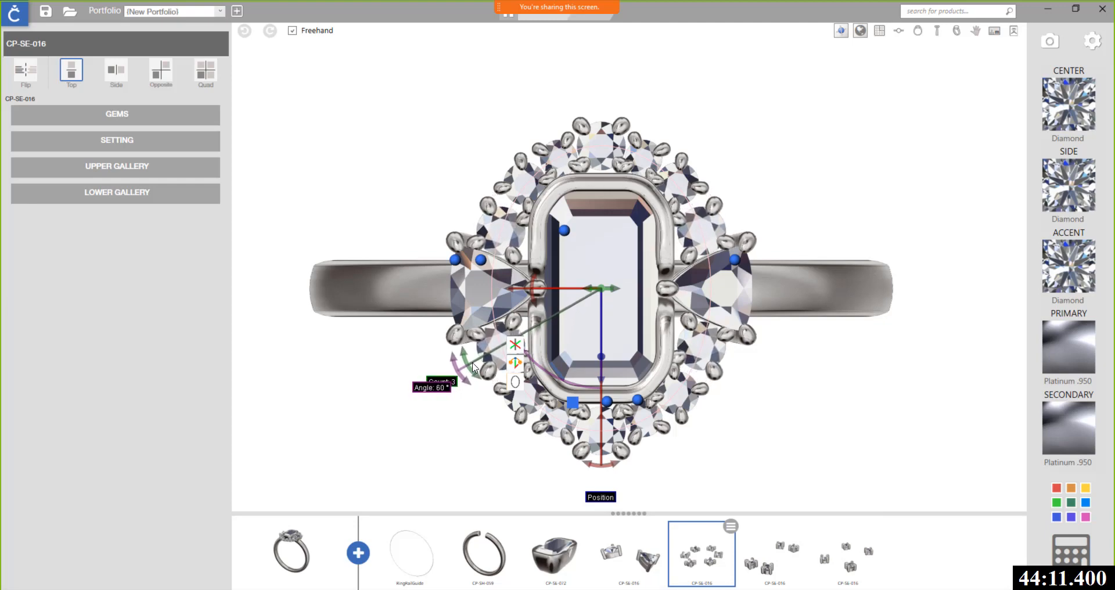
Step: Slide the 1.50 mm corner accent and the smallest accent along the bezel toward the side stone to even the halo spacing
left_click(685, 408)
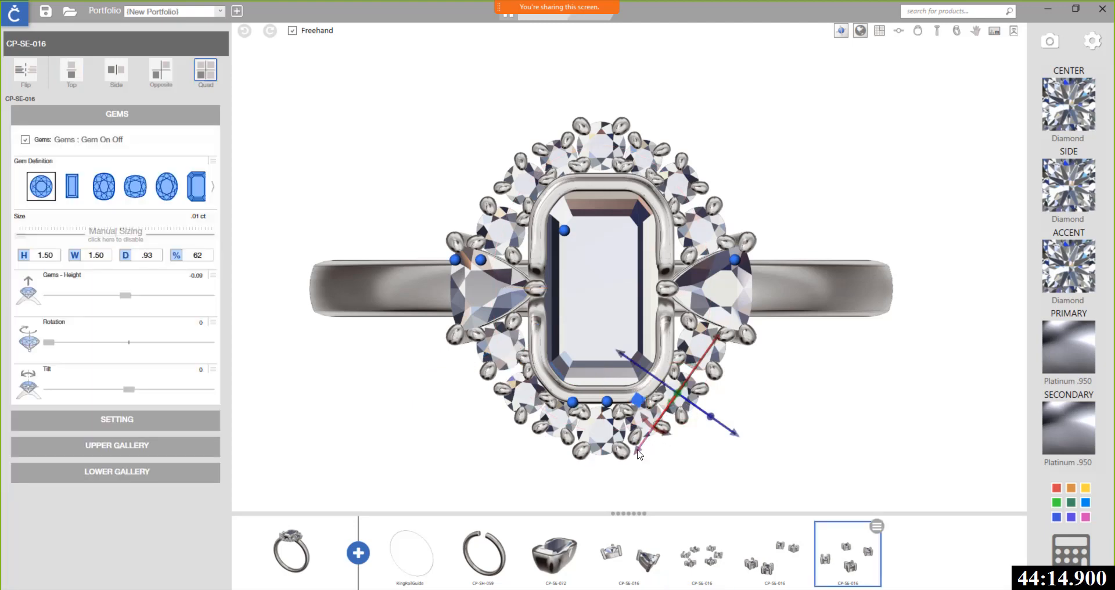
left_click_drag(639, 450, 641, 446)
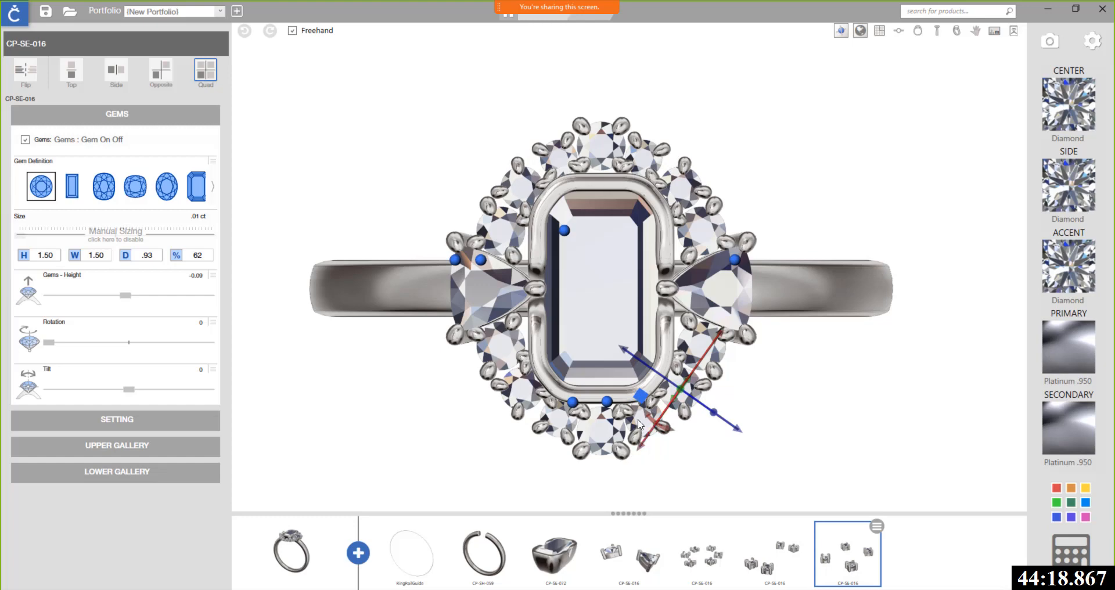
left_click(637, 427)
left_click_drag(708, 400, 711, 395)
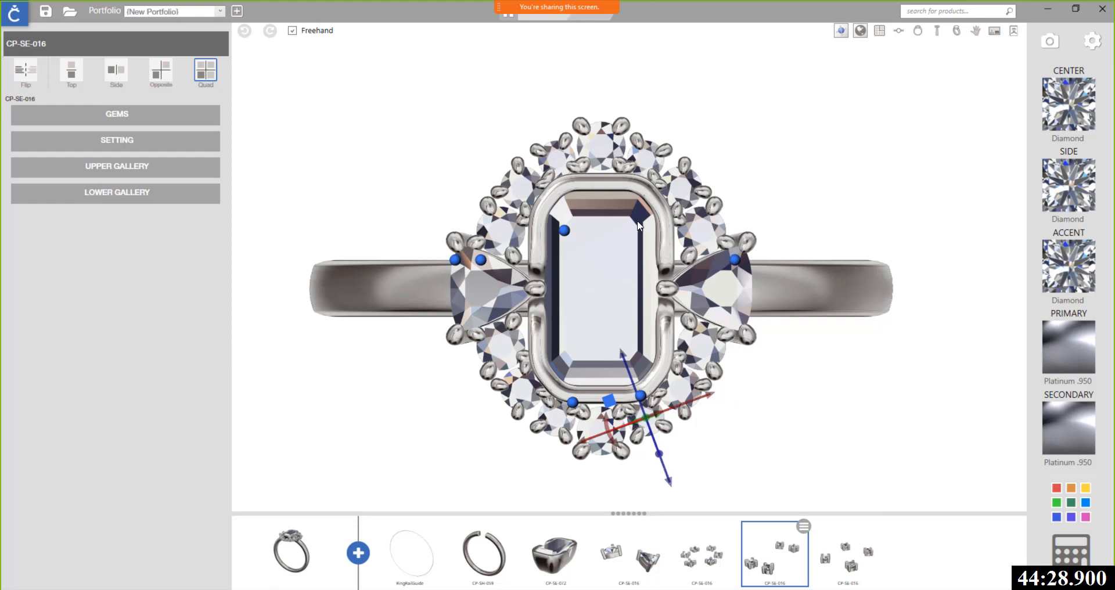
Step: Examine the halo and center setting from above, from underneath and from the side of the ring
scroll(668, 257, "down", 3)
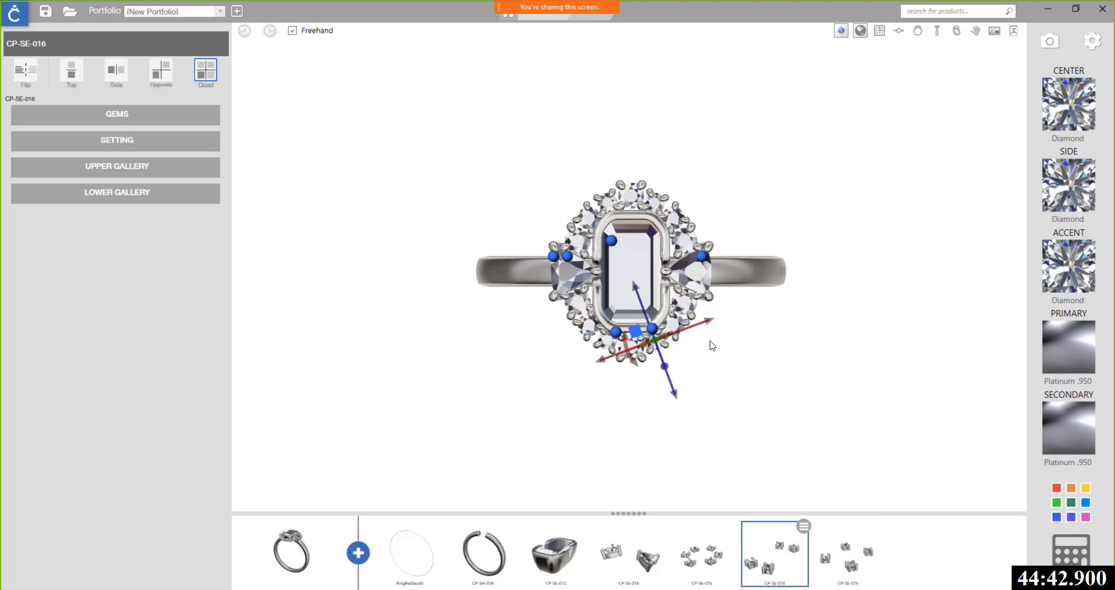
right_click_drag(716, 419, 718, 440)
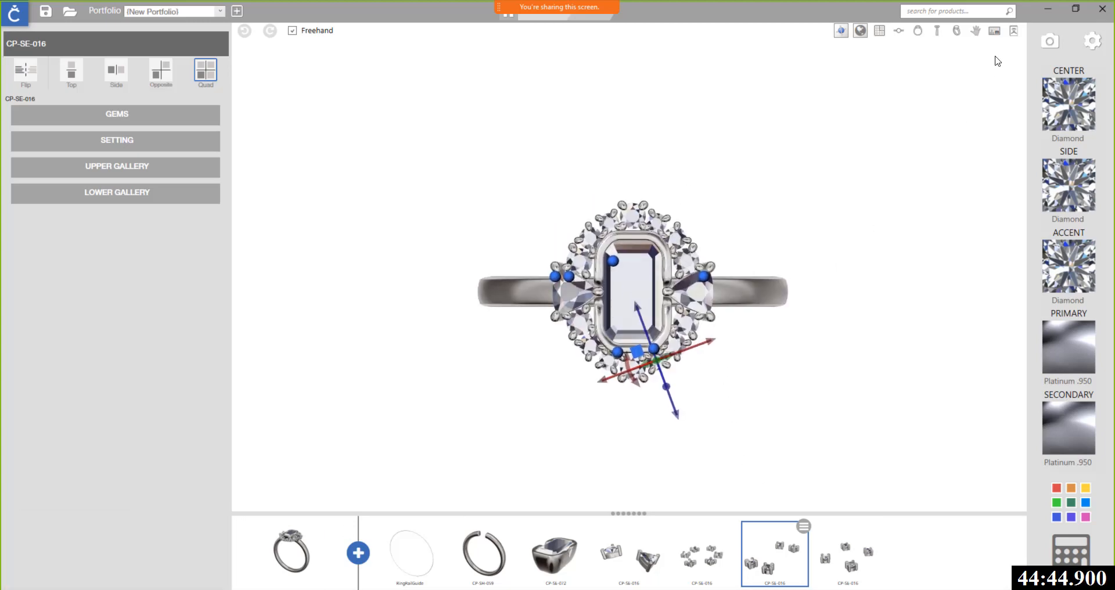
left_click(953, 34)
right_click_drag(578, 352, 576, 166)
scroll(628, 273, "up", 7)
scroll(627, 273, "up", 3)
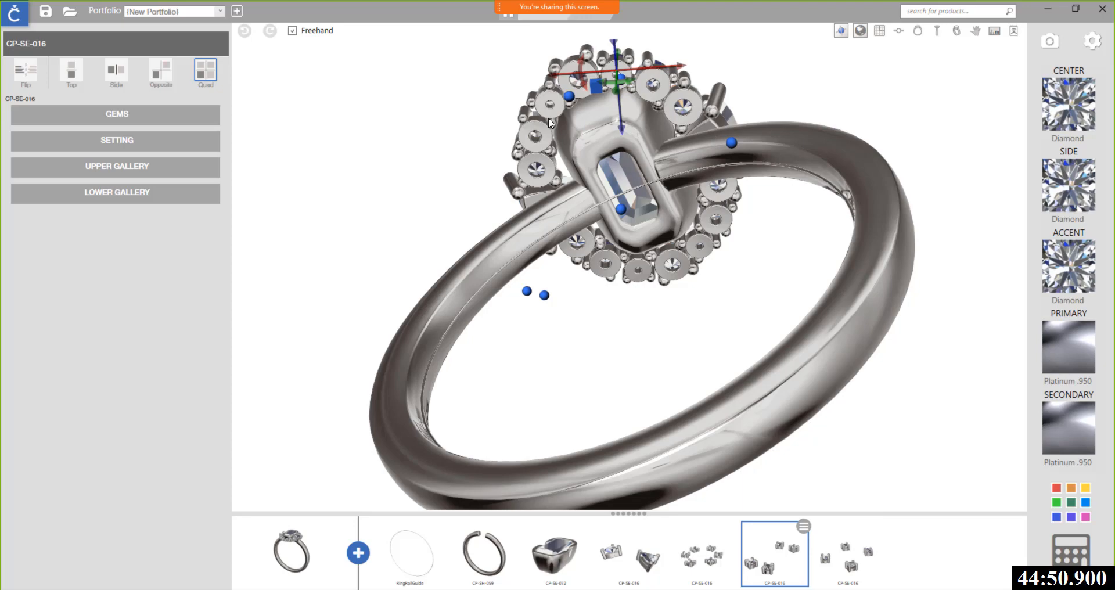
right_click_drag(701, 174, 444, 295)
scroll(498, 312, "down", 3)
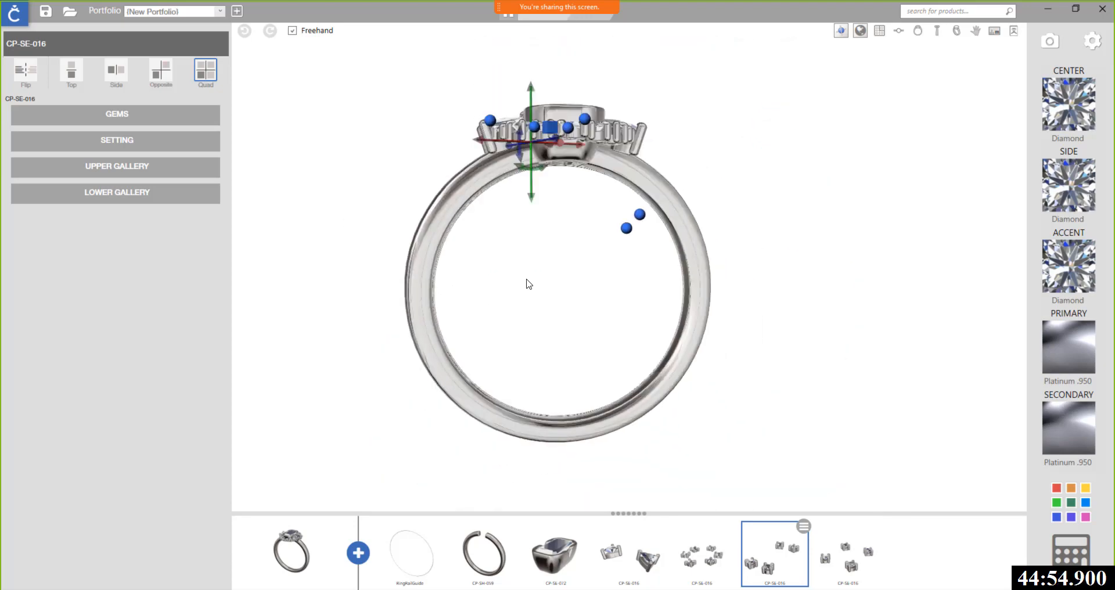
right_click_drag(529, 284, 488, 453)
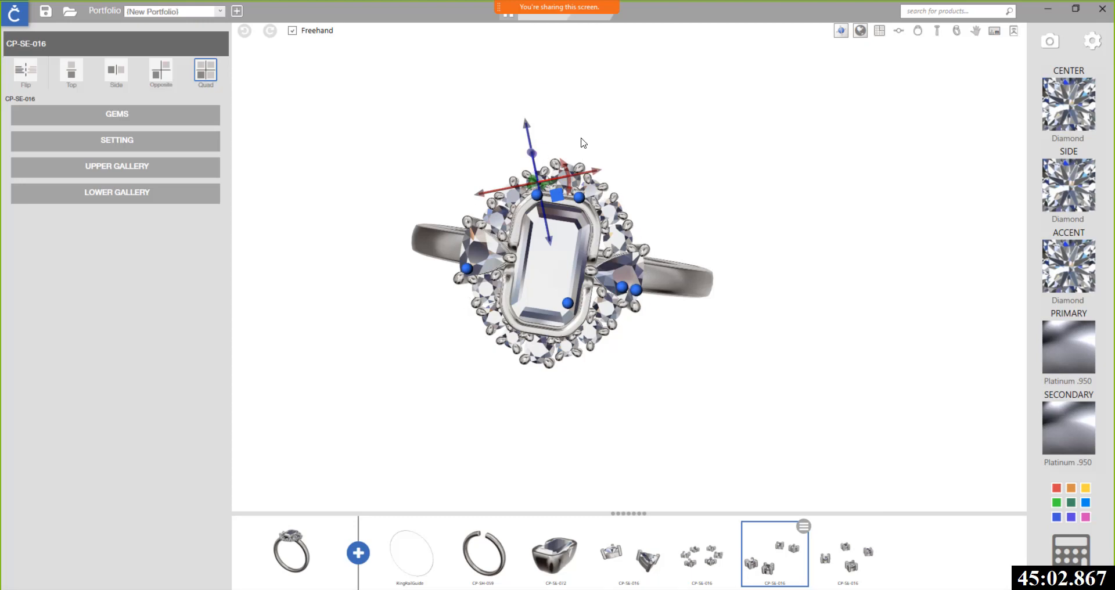
Step: Add the CP-WI-013 wire ring from the Wire Rope Knots parts and raise it to just beneath the accent halo
left_click(358, 554)
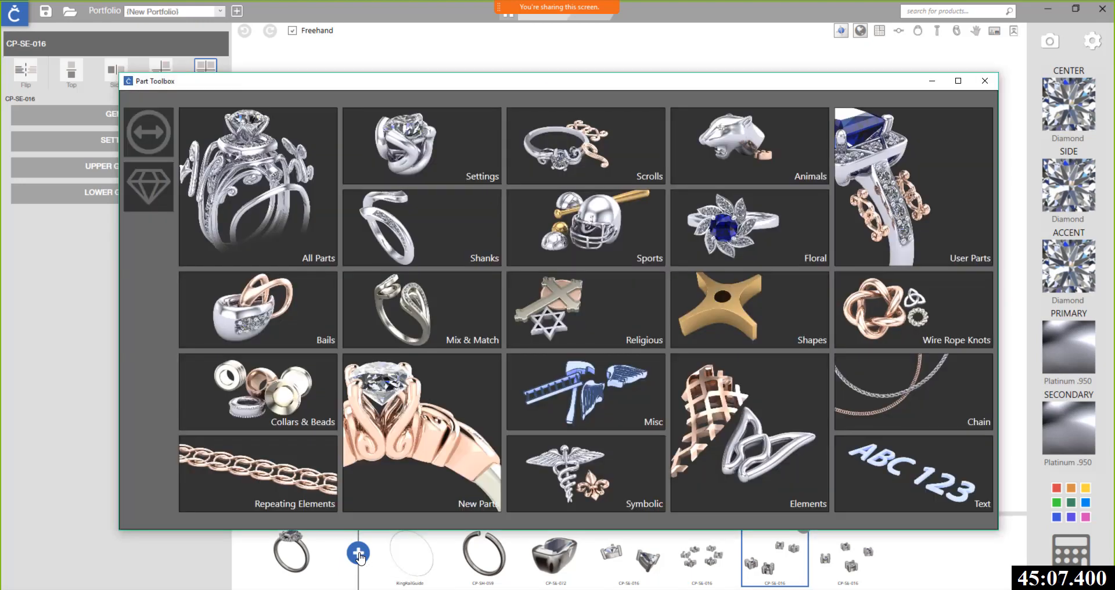
left_click(915, 333)
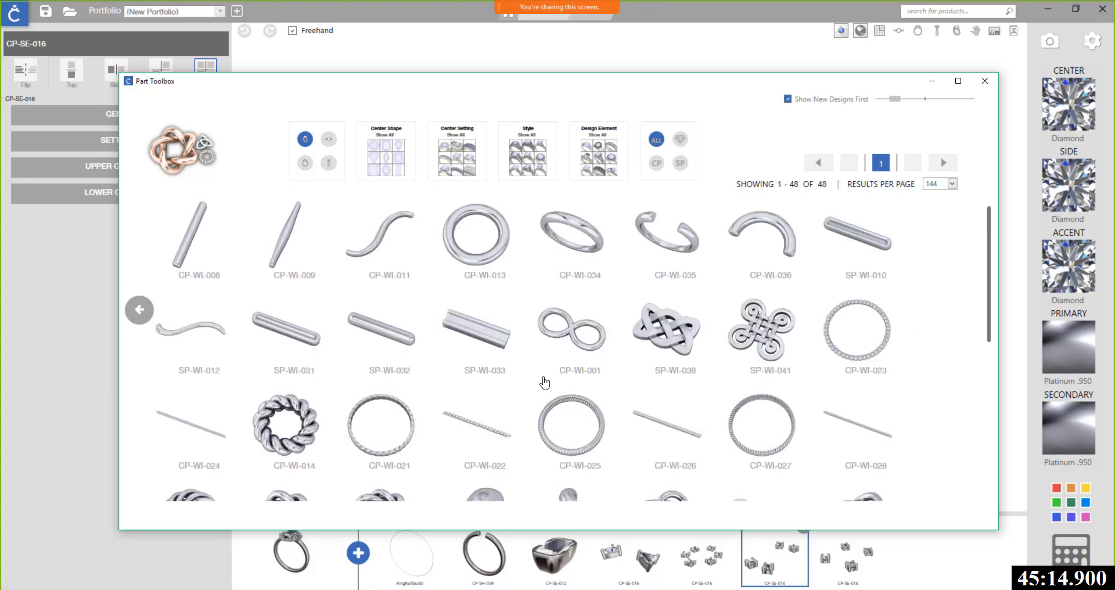
left_click(497, 242)
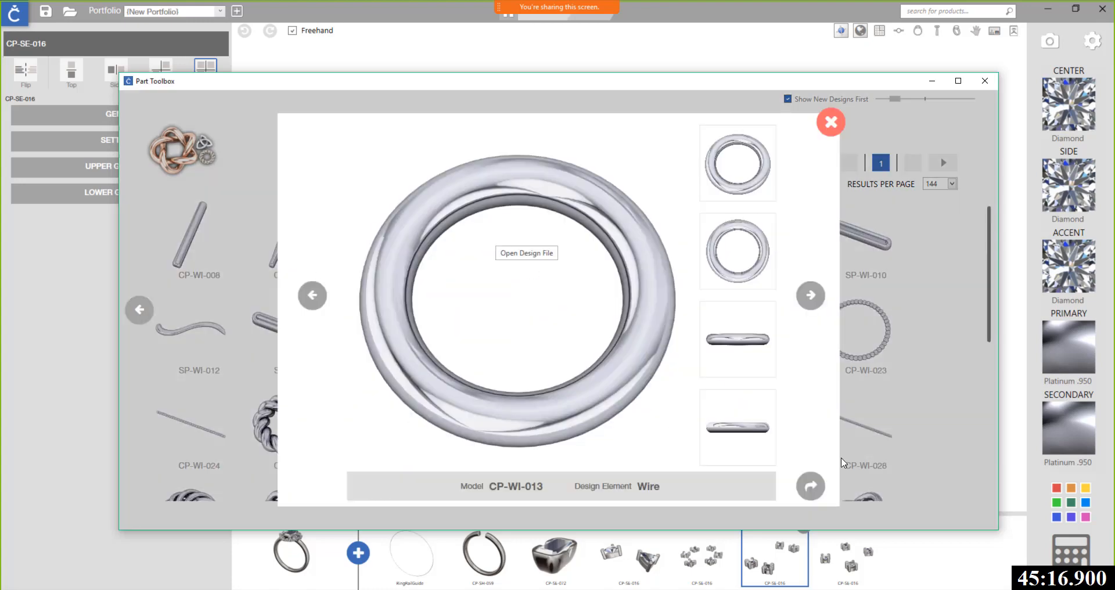
left_click(819, 493)
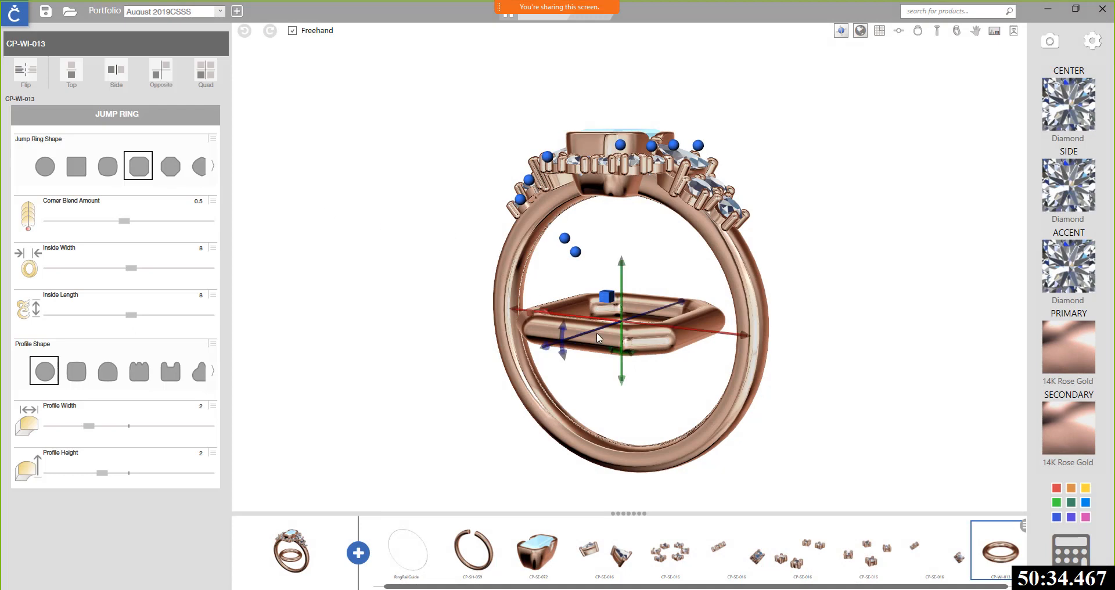
left_click_drag(624, 384, 628, 250)
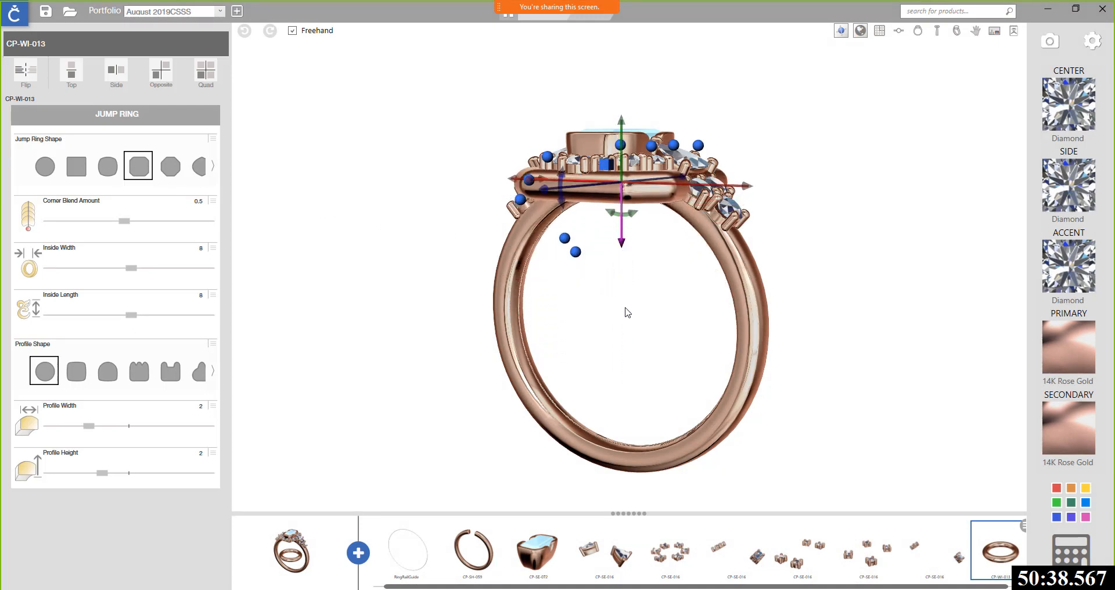
Step: Reduce the cut-corner jump ring to an inside width of 3.8 and an inside length of 6.2, then check it from underneath
left_click_drag(628, 312, 587, 463)
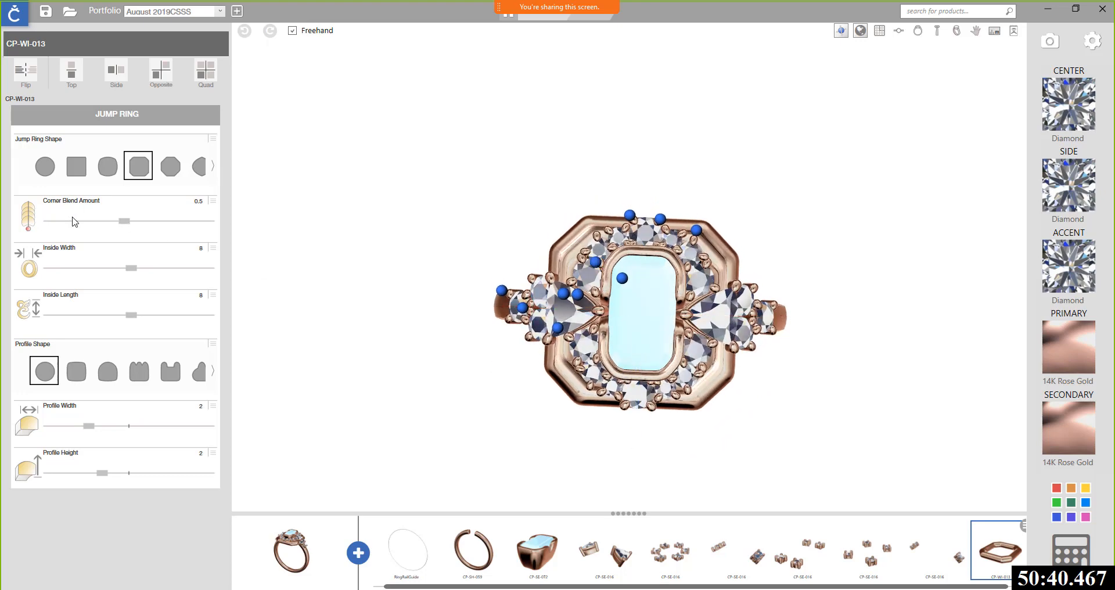
left_click_drag(132, 269, 99, 272)
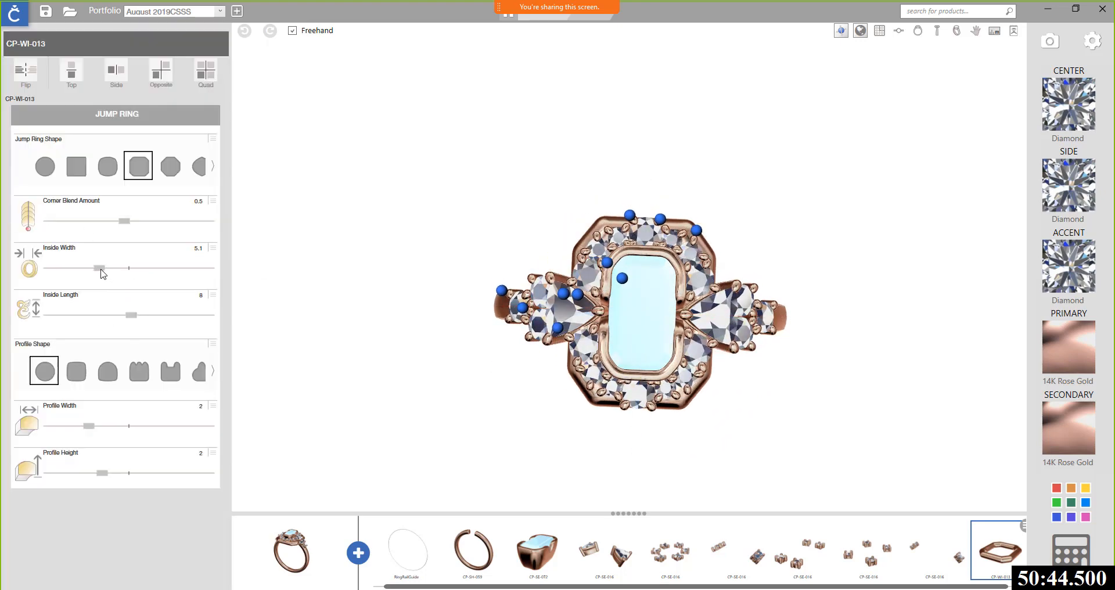
left_click_drag(99, 272, 94, 273)
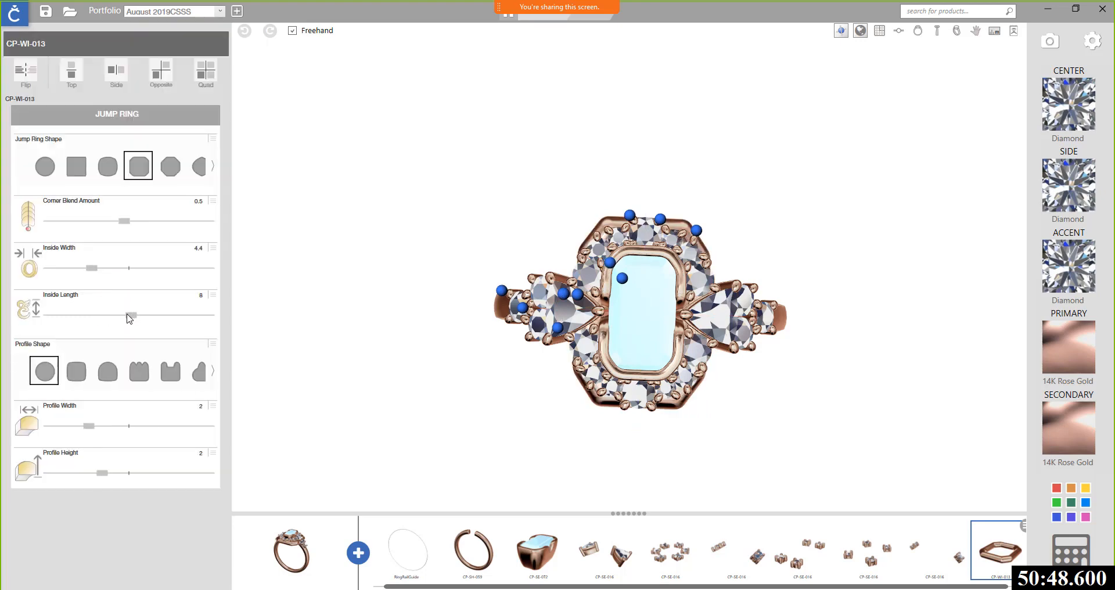
left_click_drag(126, 314, 115, 315)
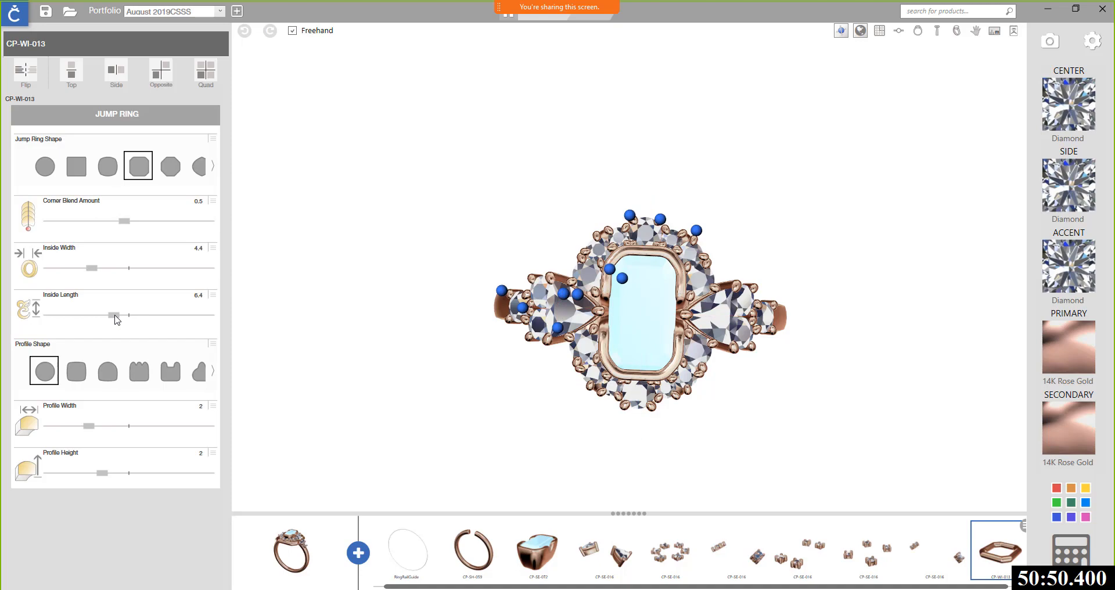
mouse_move(698, 414)
right_mouse_down()
mouse_move(692, 270)
mouse_move(679, 302)
mouse_move(689, 403)
mouse_move(674, 423)
mouse_move(669, 413)
mouse_move(687, 426)
right_mouse_up()
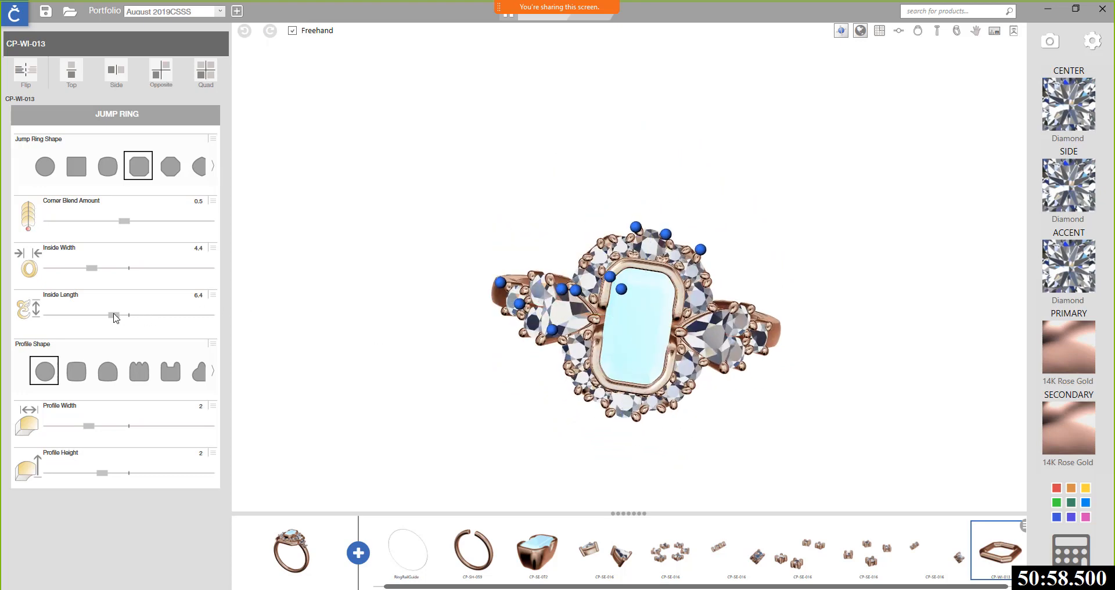
left_click_drag(114, 315, 111, 315)
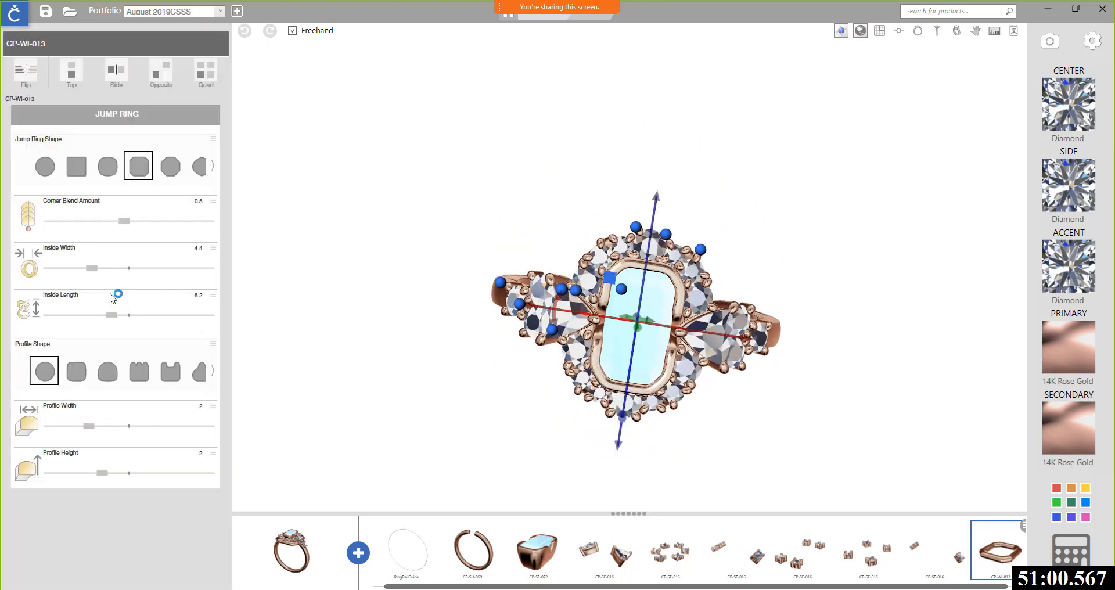
left_click_drag(92, 268, 85, 269)
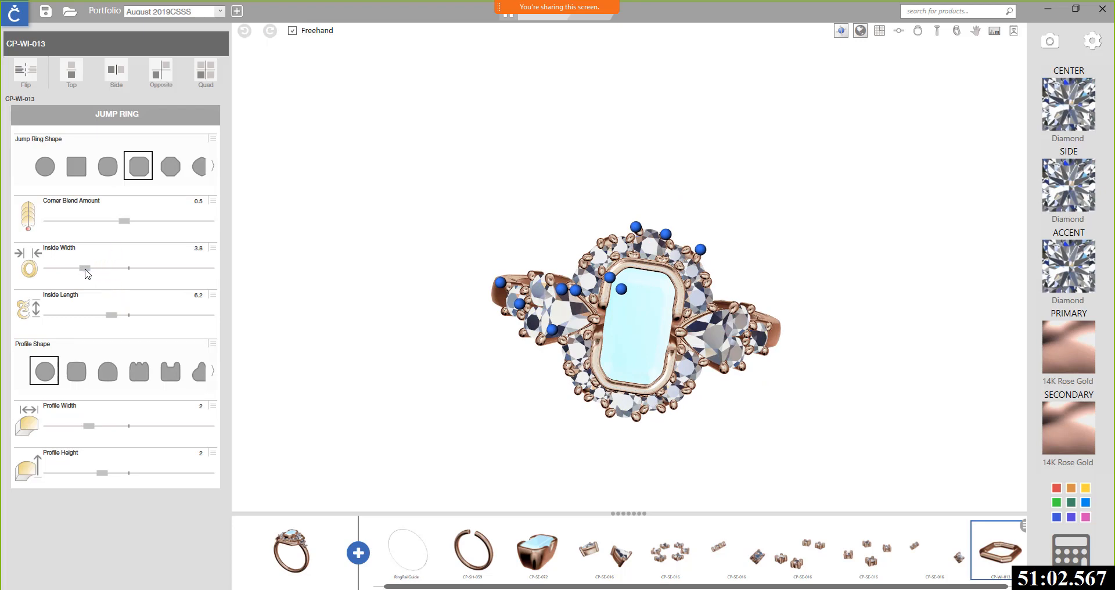
right_click_drag(677, 357, 627, 105)
scroll(547, 198, "up", 5)
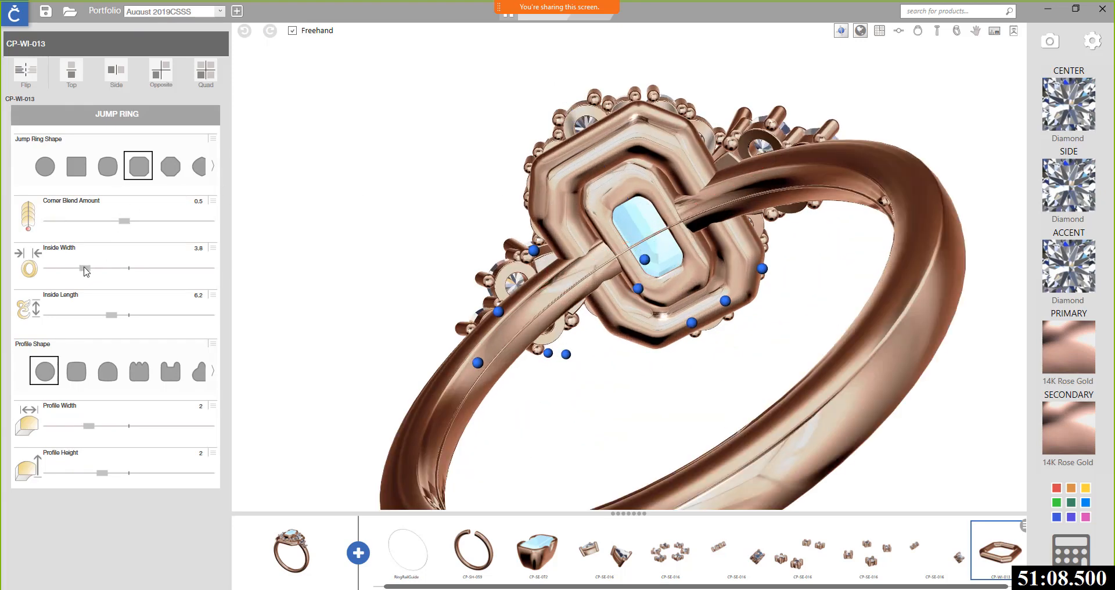
Step: Set the cut-corner jump ring's inside length to 5.8 and raise it slightly toward the accent halo
left_click_drag(111, 316, 107, 315)
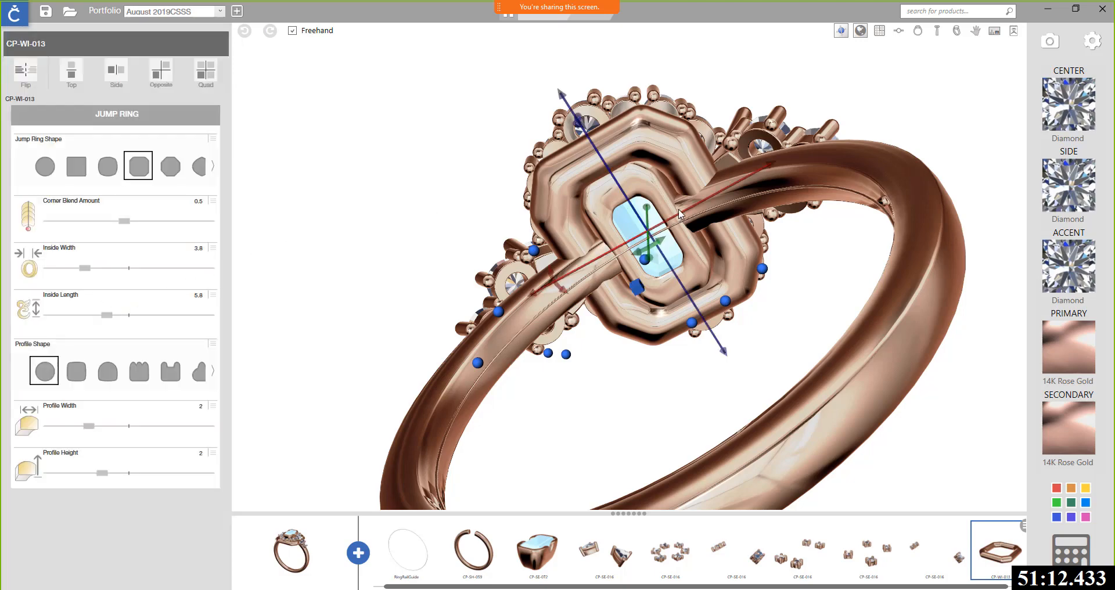
right_click_drag(709, 268, 731, 331)
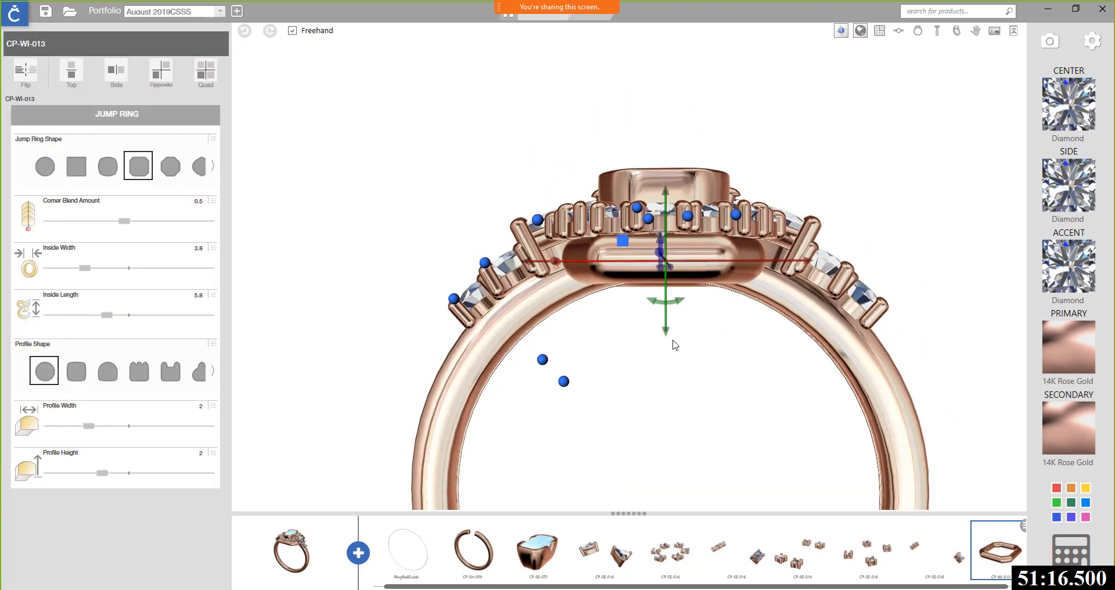
left_click_drag(668, 333, 662, 325)
left_click(293, 234)
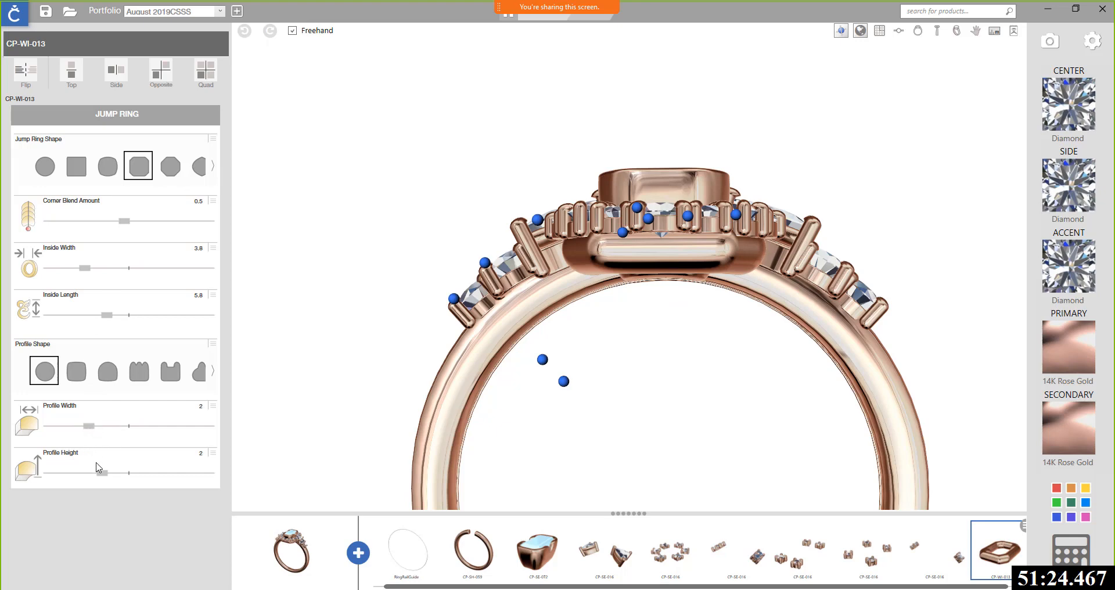
Step: Set the jump ring's profile height to 1.3, raise it against the underside of the halo and check the fit
left_click_drag(95, 473, 65, 473)
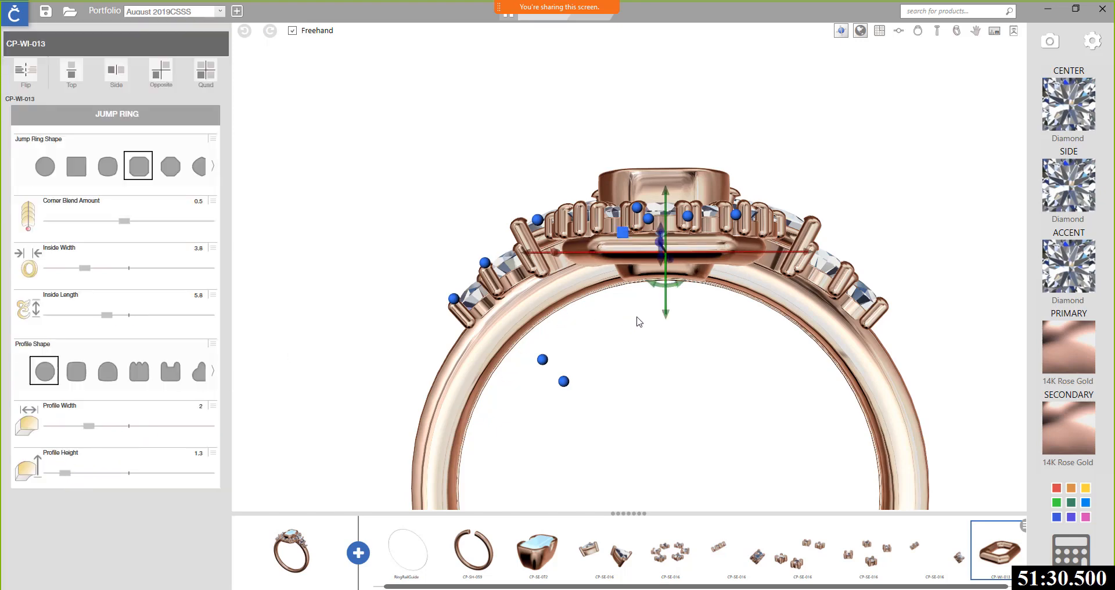
left_click_drag(666, 314, 656, 305)
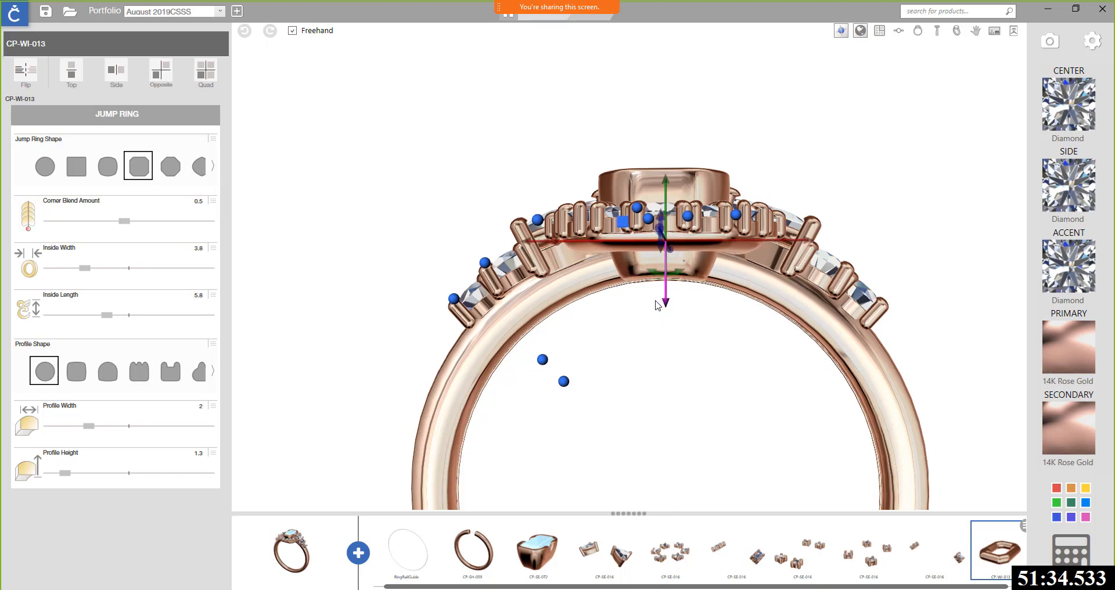
left_click_drag(786, 306, 587, 369)
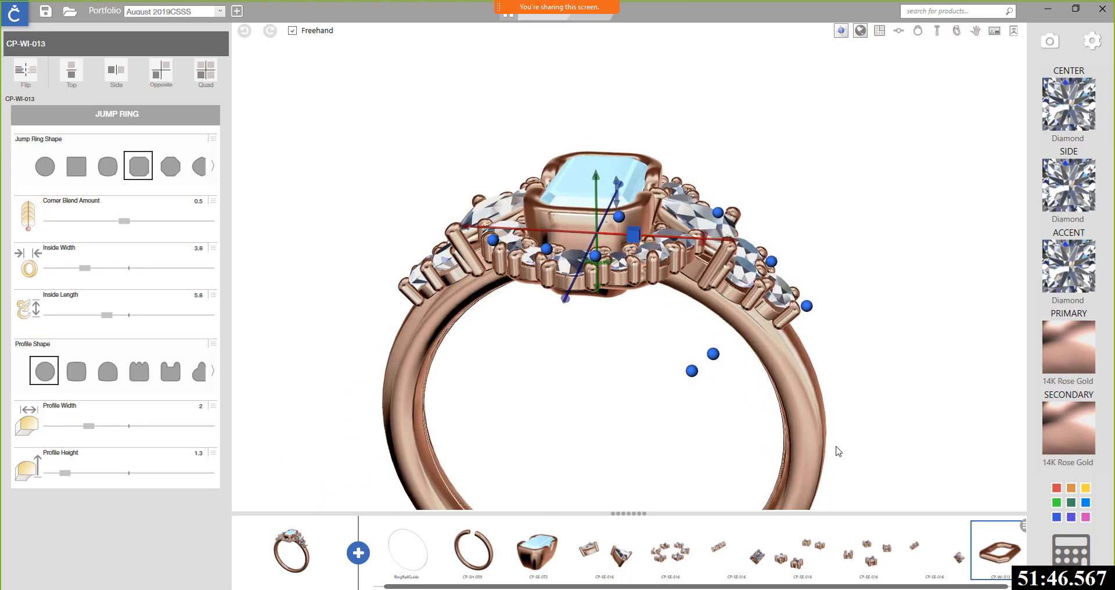
scroll(617, 348, "down", 2)
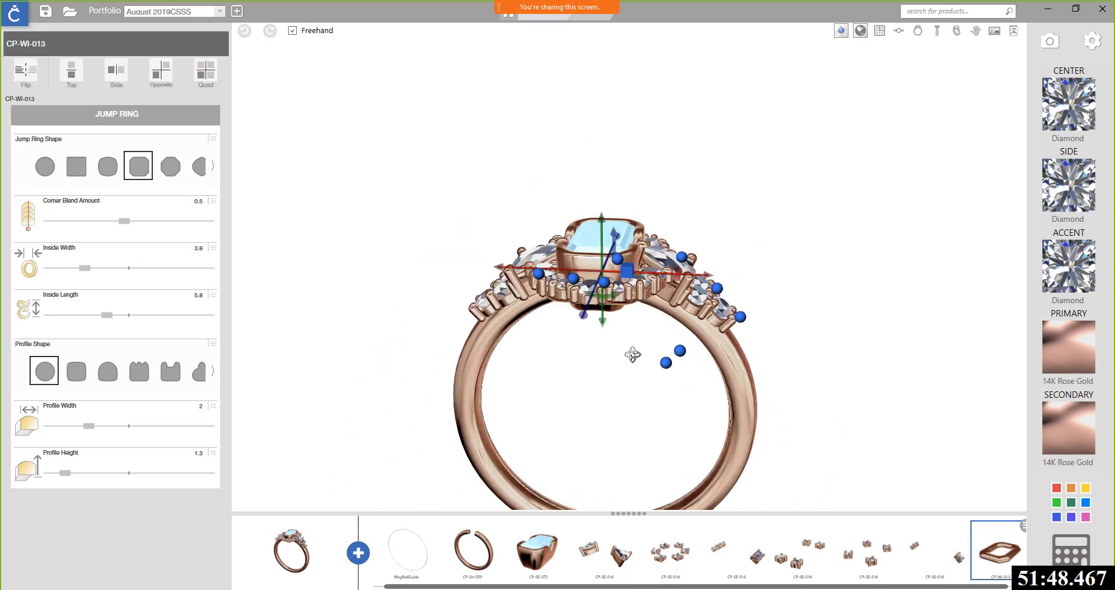
left_click_drag(633, 354, 629, 386)
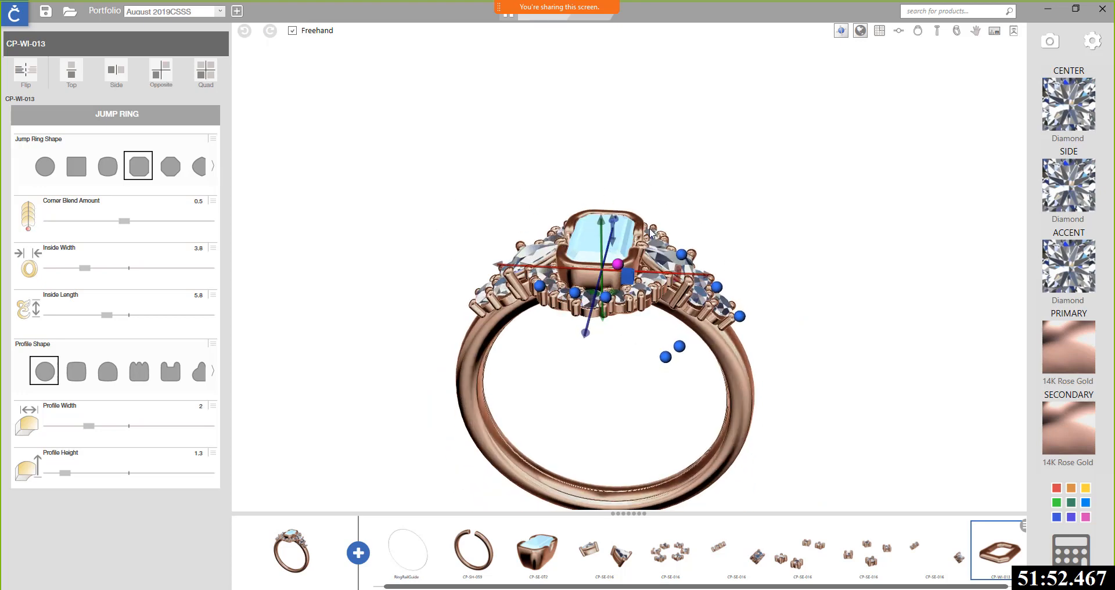
Step: Group the trillion side settings, the three sets of round halo accents and the CP-WI-013 wire ring
left_click(617, 544)
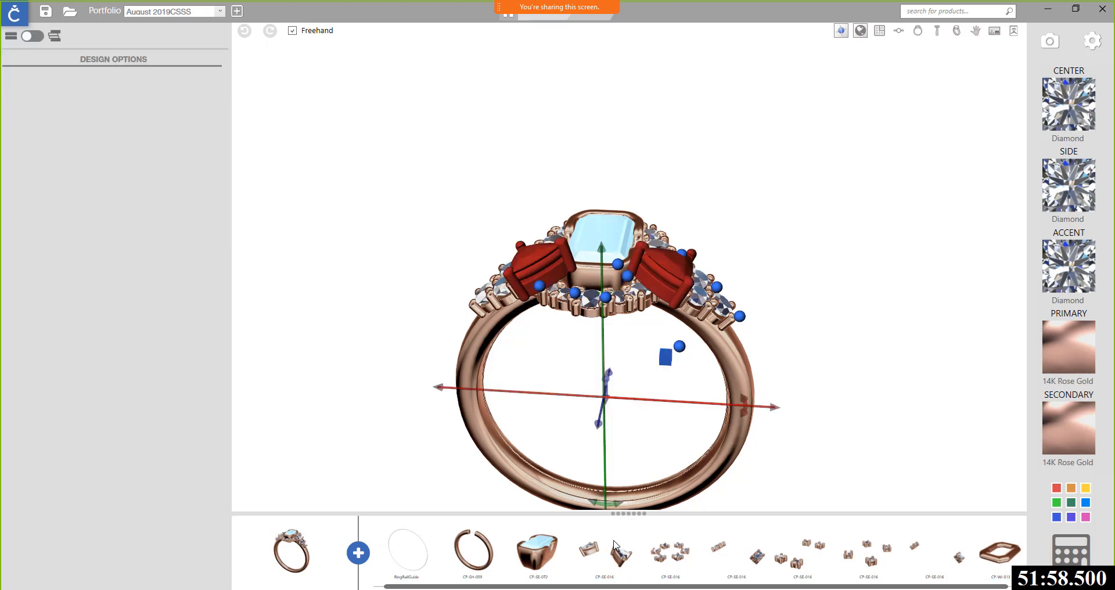
left_click(617, 563)
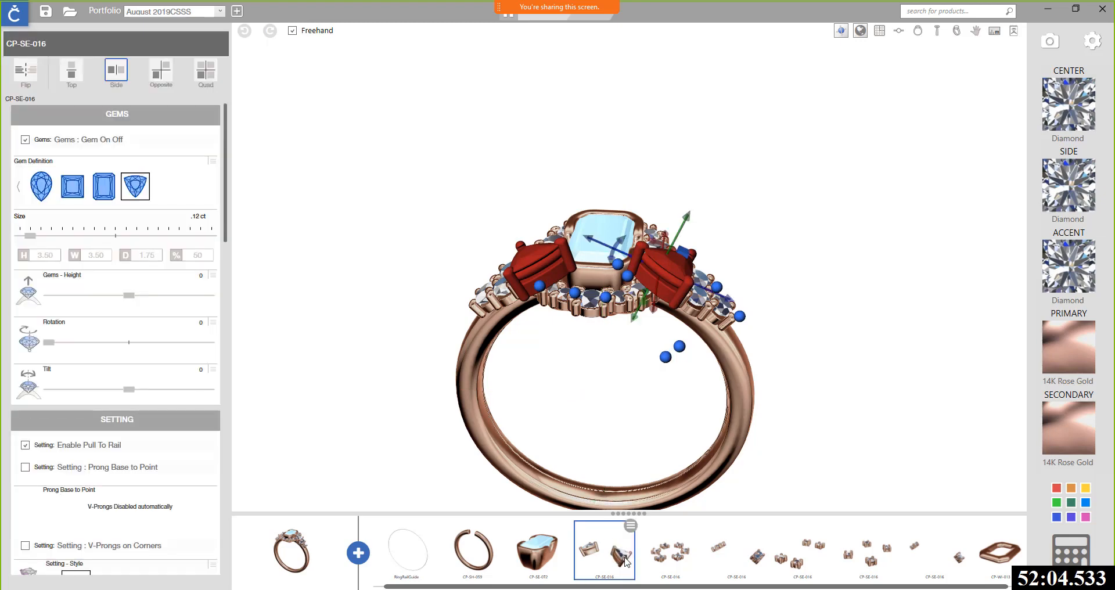
left_click(671, 542, "ctrl")
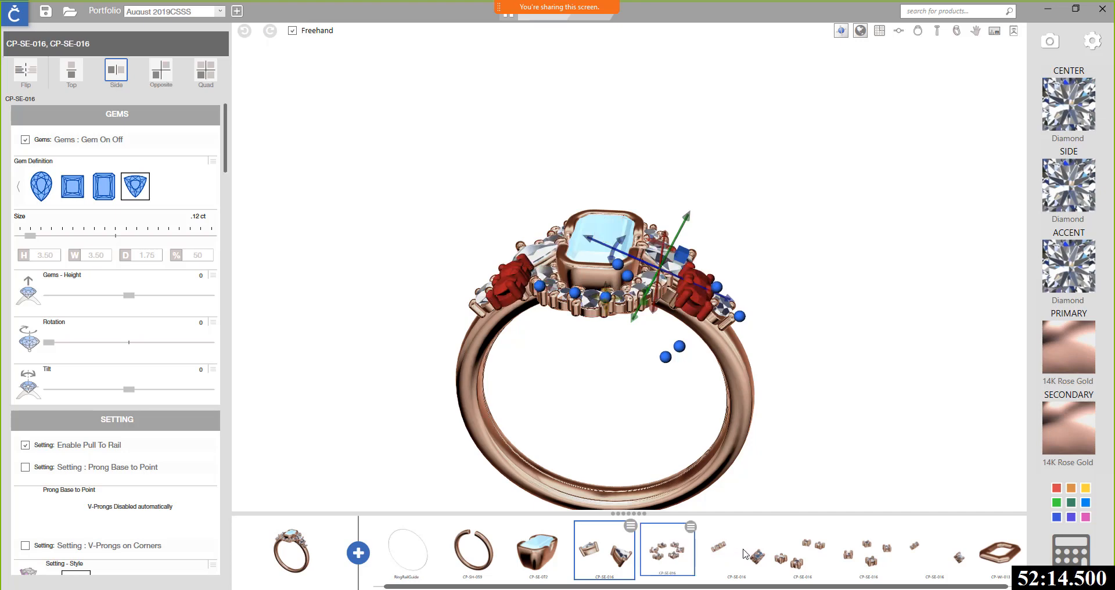
left_click(811, 561, "ctrl")
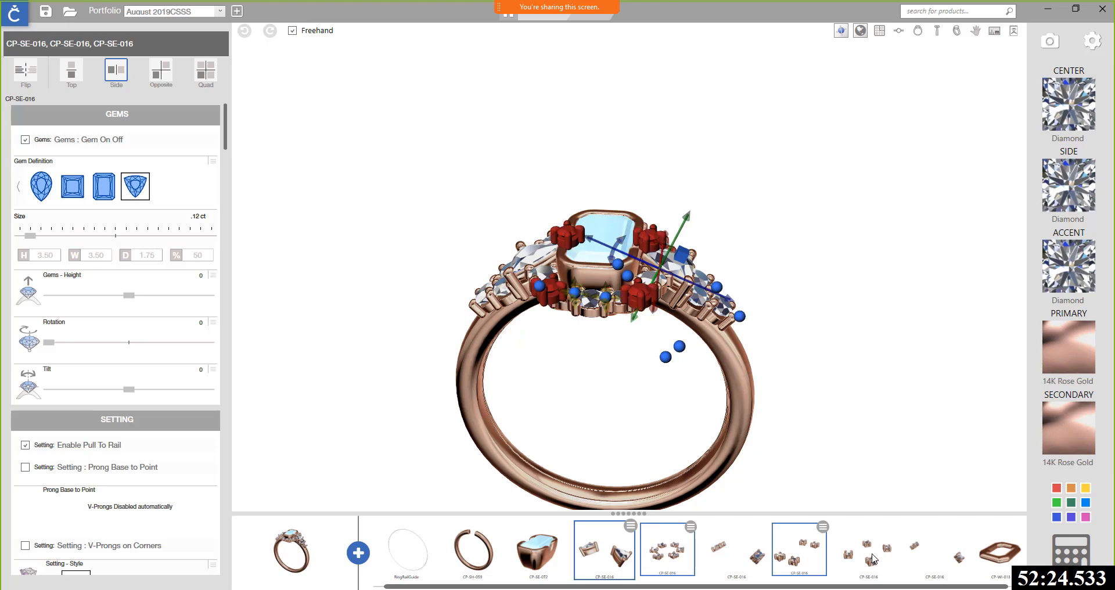
left_click(871, 559, "ctrl")
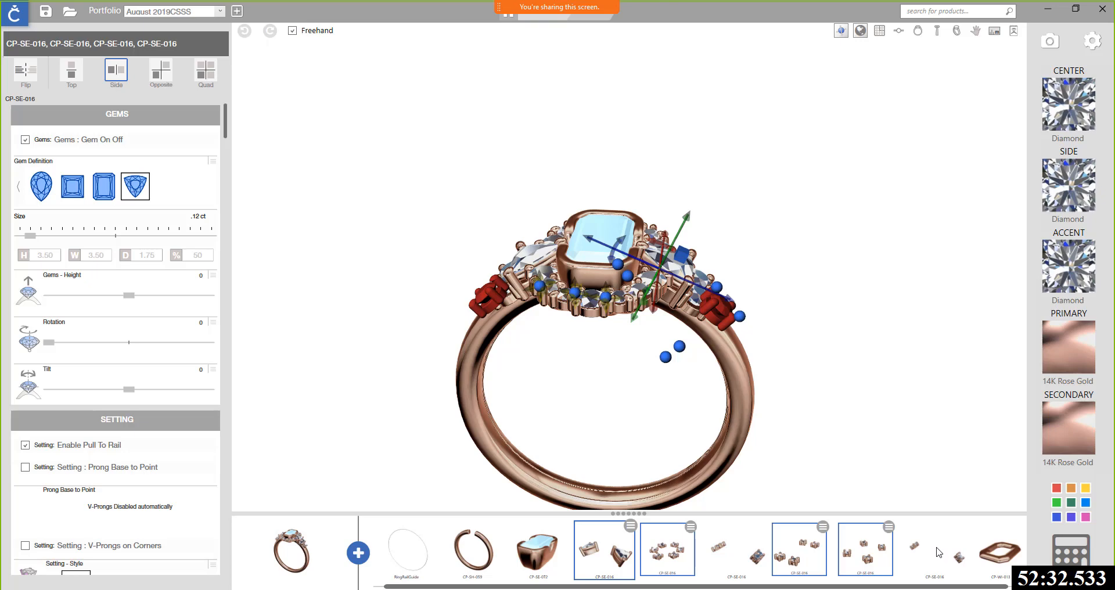
left_click(996, 556)
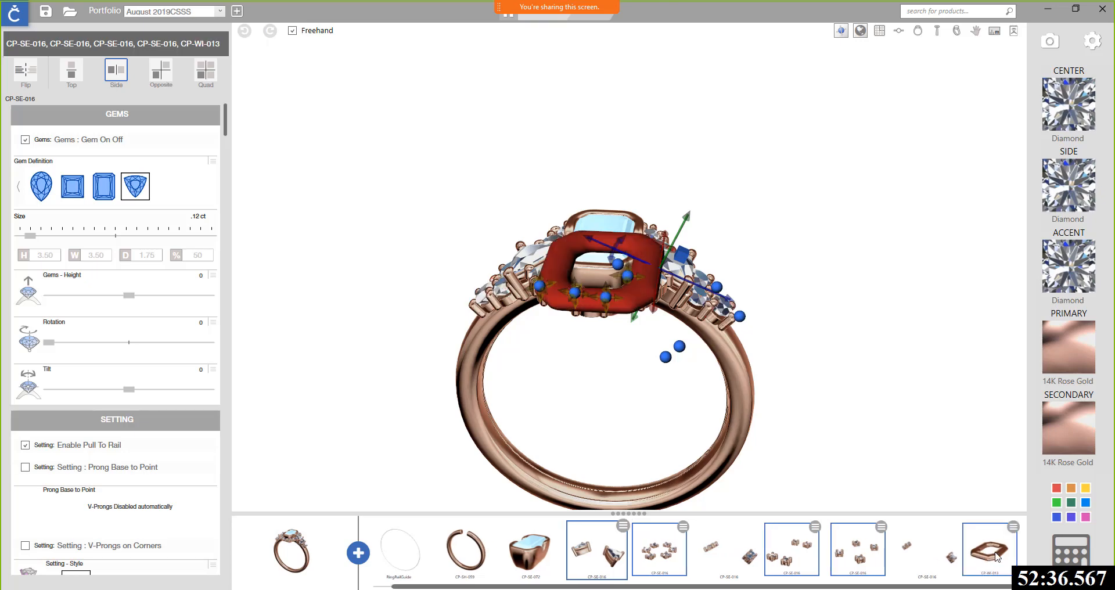
left_click(623, 526)
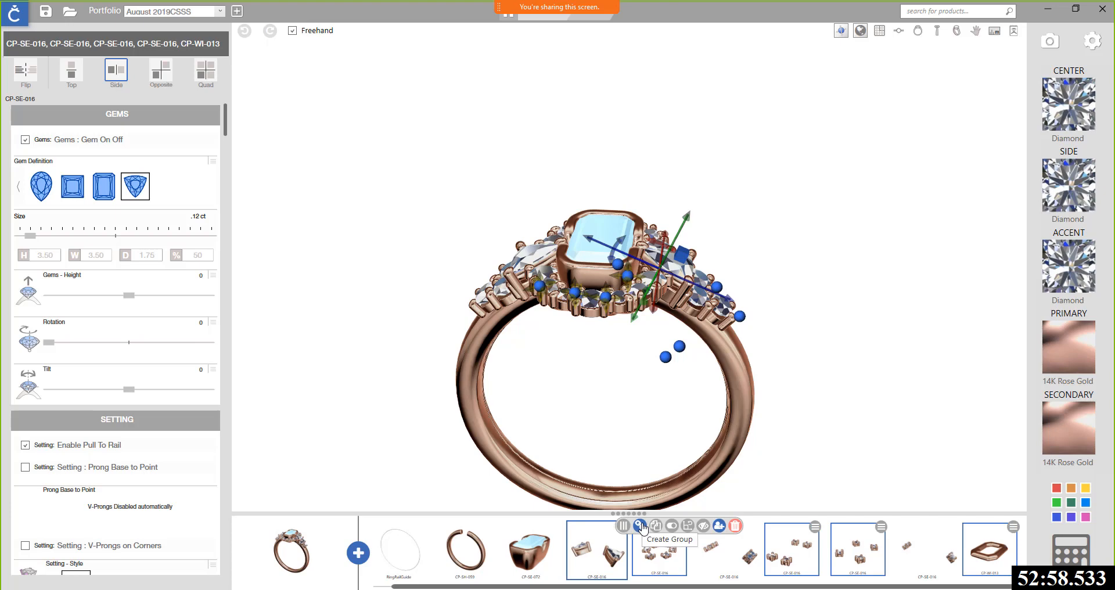
left_click(639, 526)
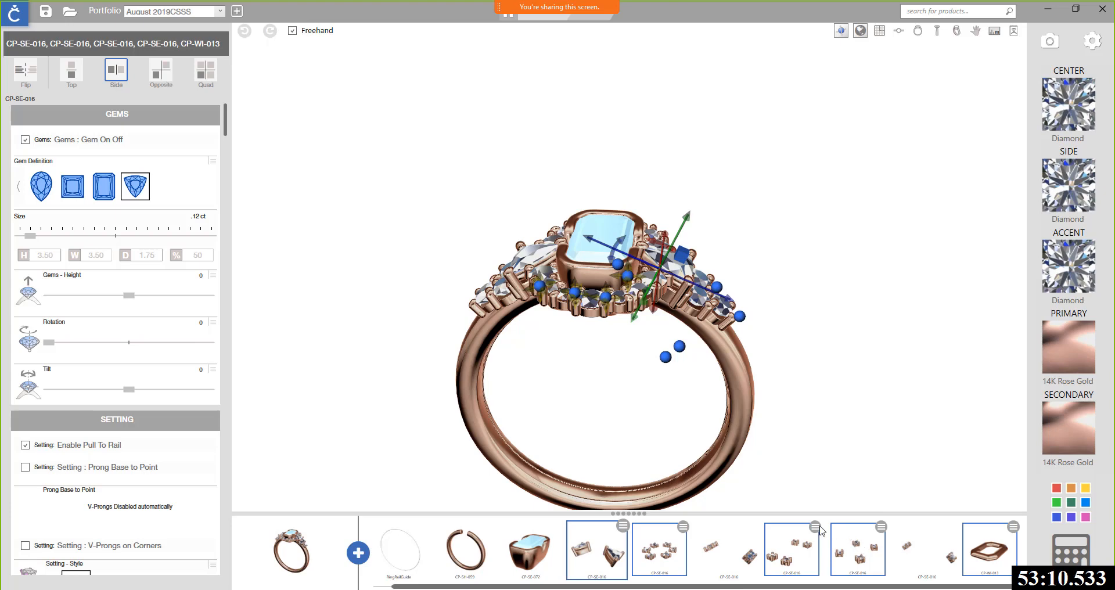
key("ctrl+g")
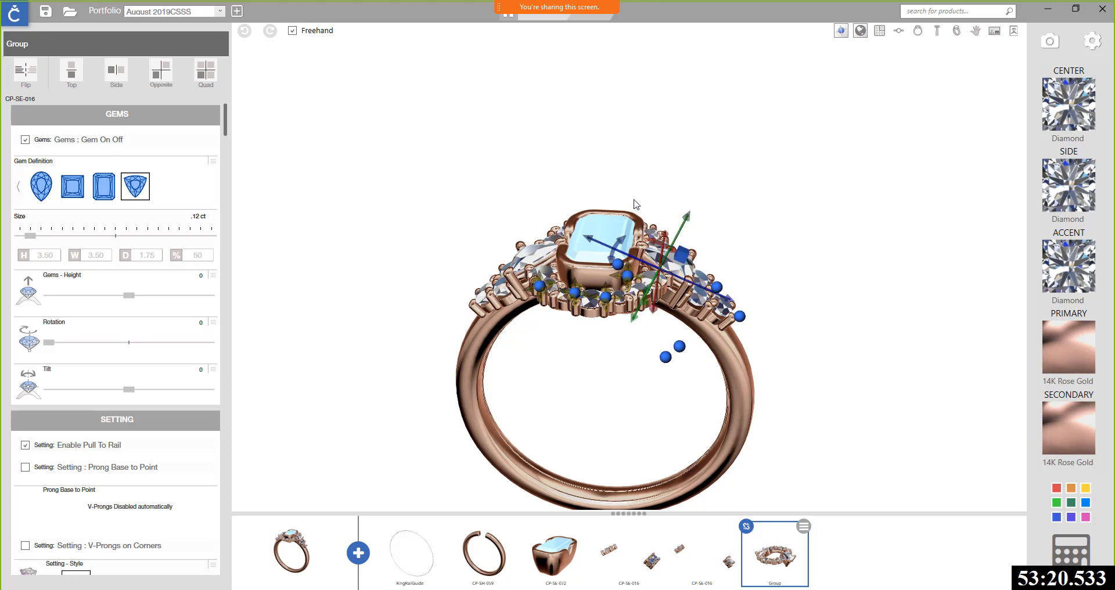
Step: Lift the halo group above the center setting and lower it back around the bezel
left_click(824, 429)
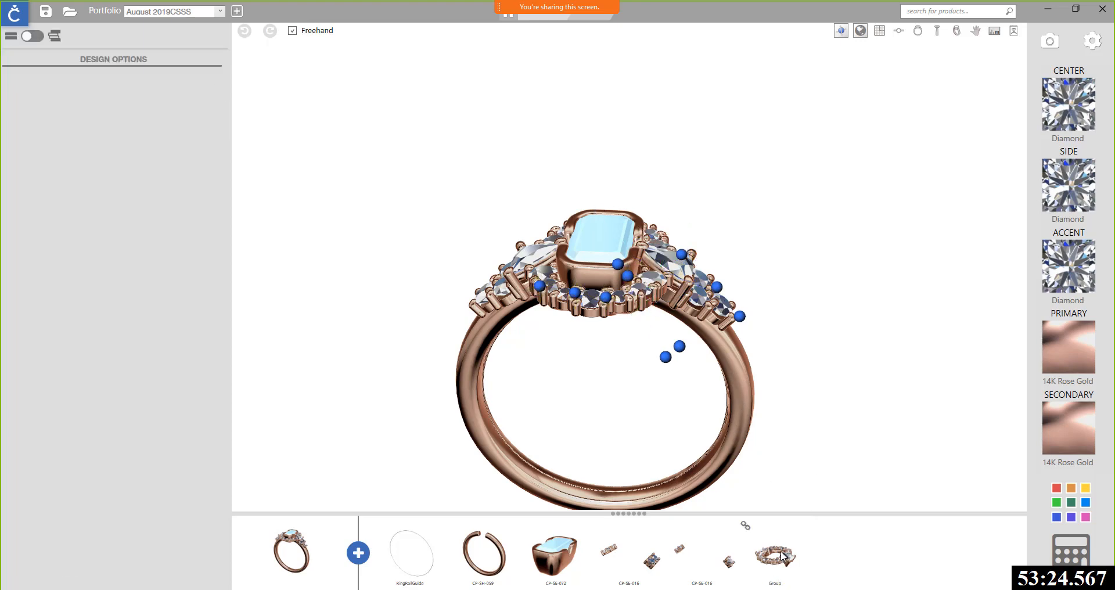
left_click(782, 556)
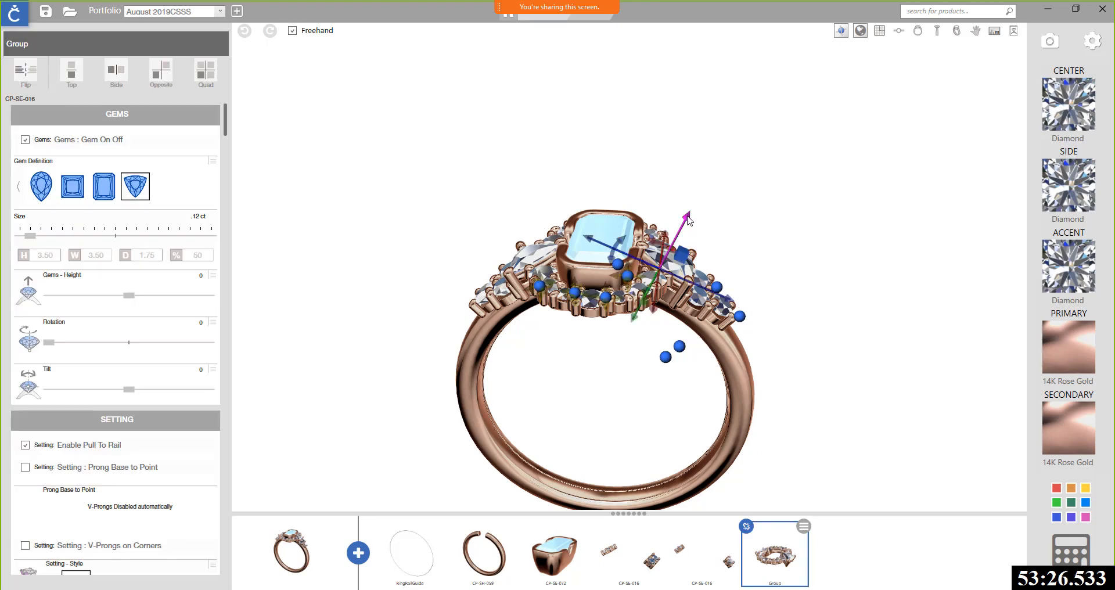
left_click_drag(690, 216, 717, 149)
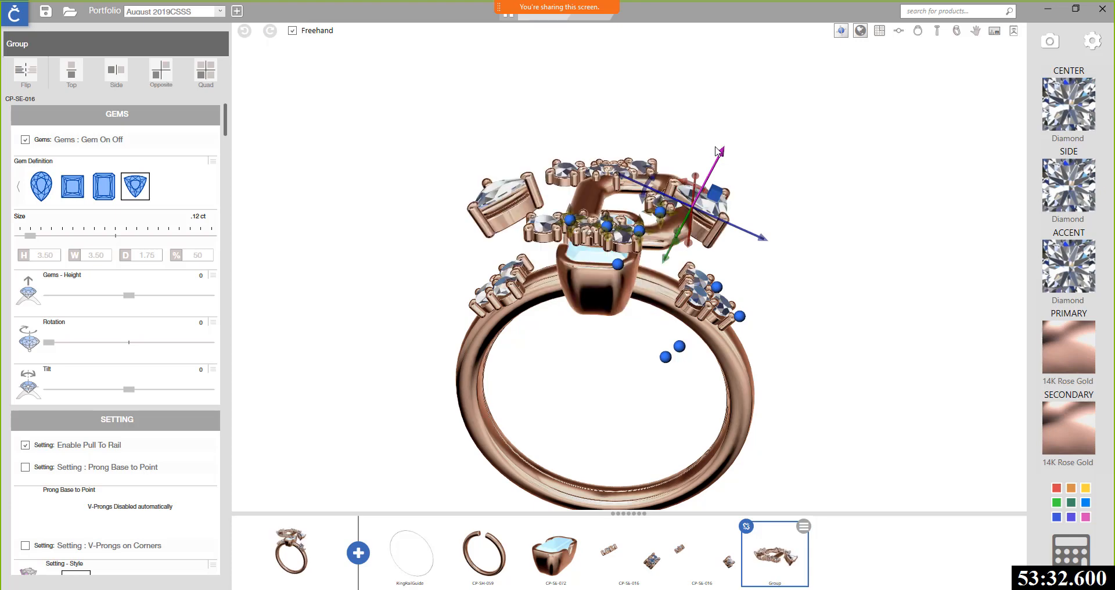
left_click_drag(613, 366, 610, 449)
left_click_drag(724, 151, 679, 211)
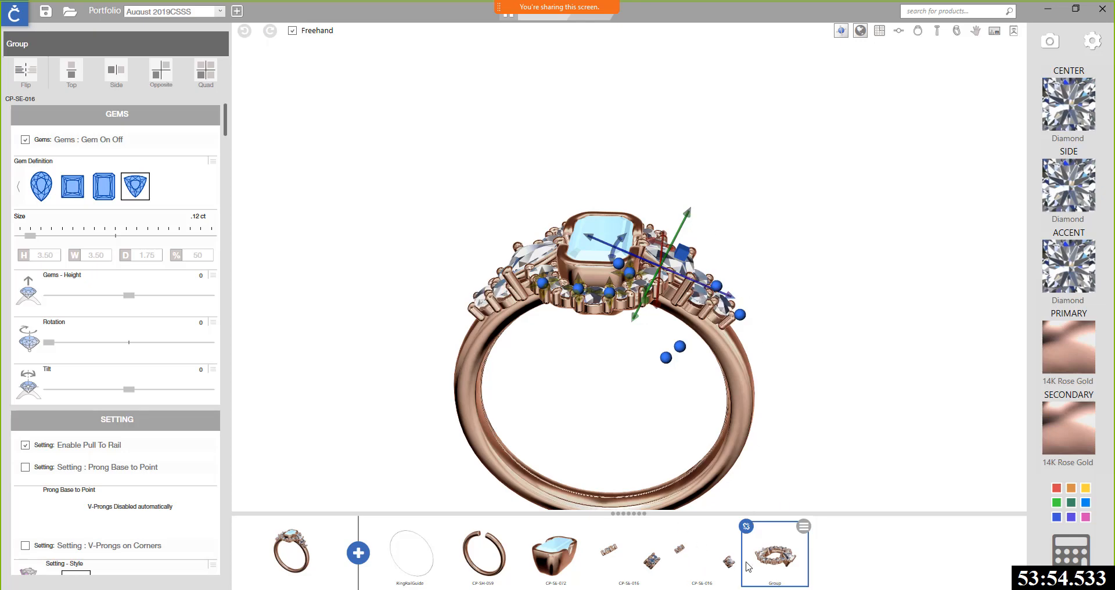
Step: Group the two remaining CP-SE-016 round accent parts on the ring shoulders and raise them slightly off the shank
left_click(704, 555)
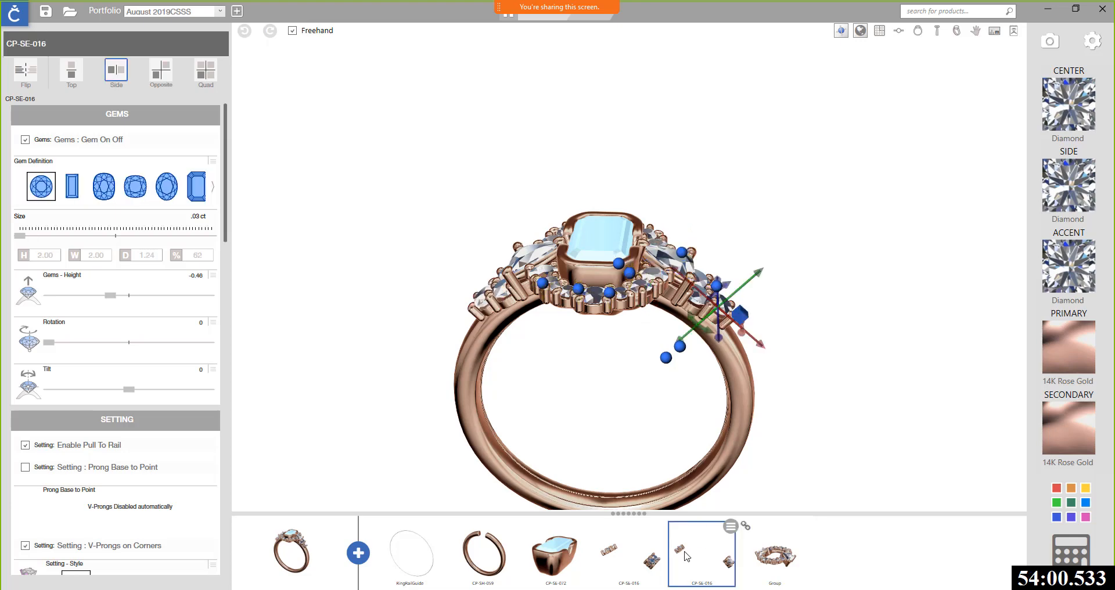
left_click(648, 562)
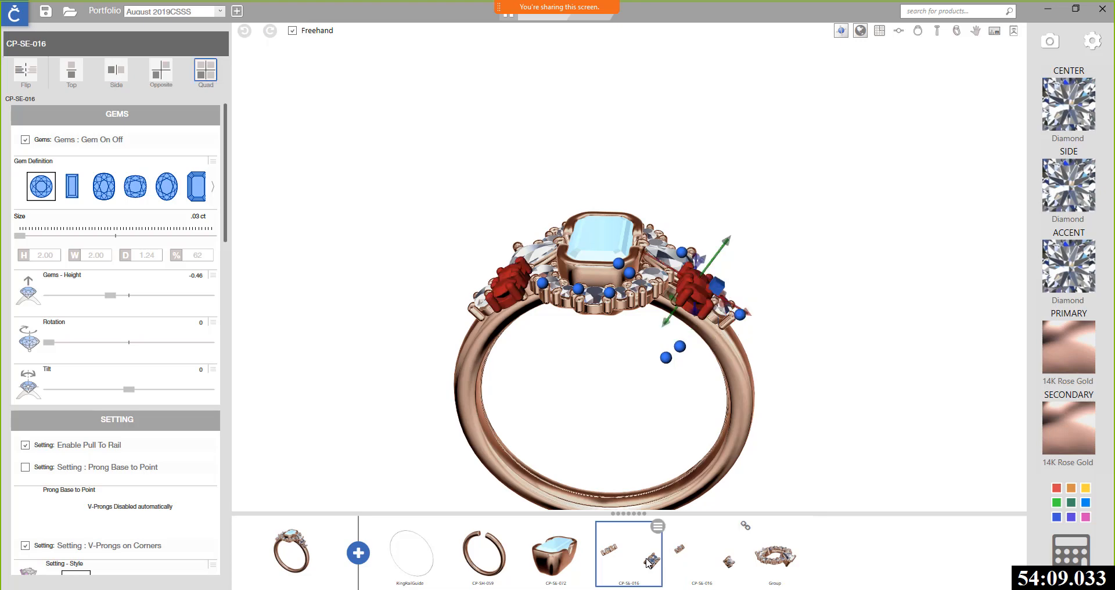
left_click(722, 551, "ctrl")
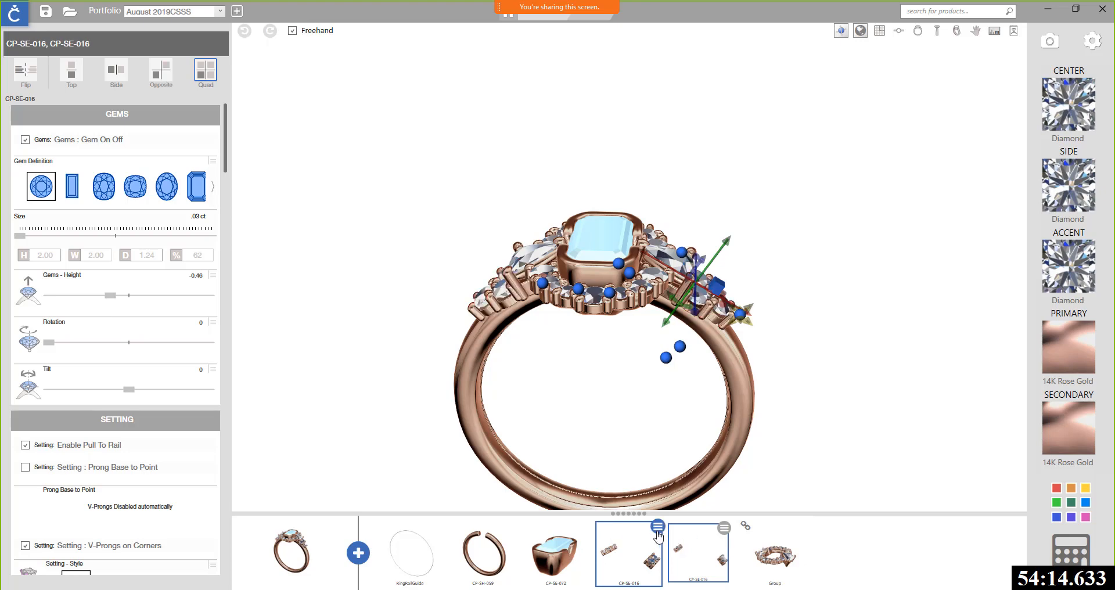
left_click(657, 528)
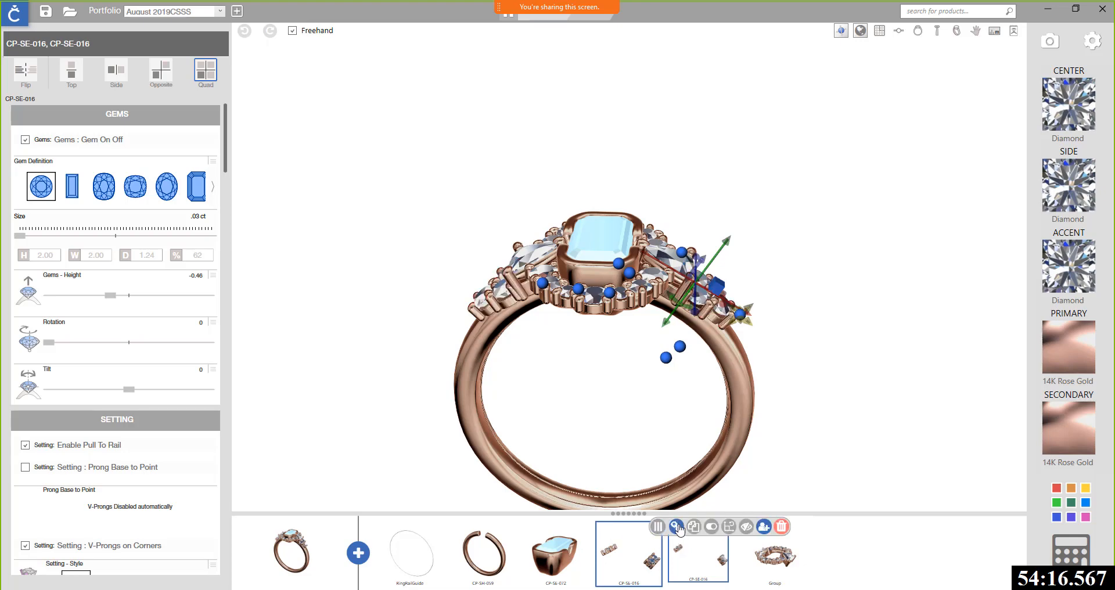
left_click(677, 527)
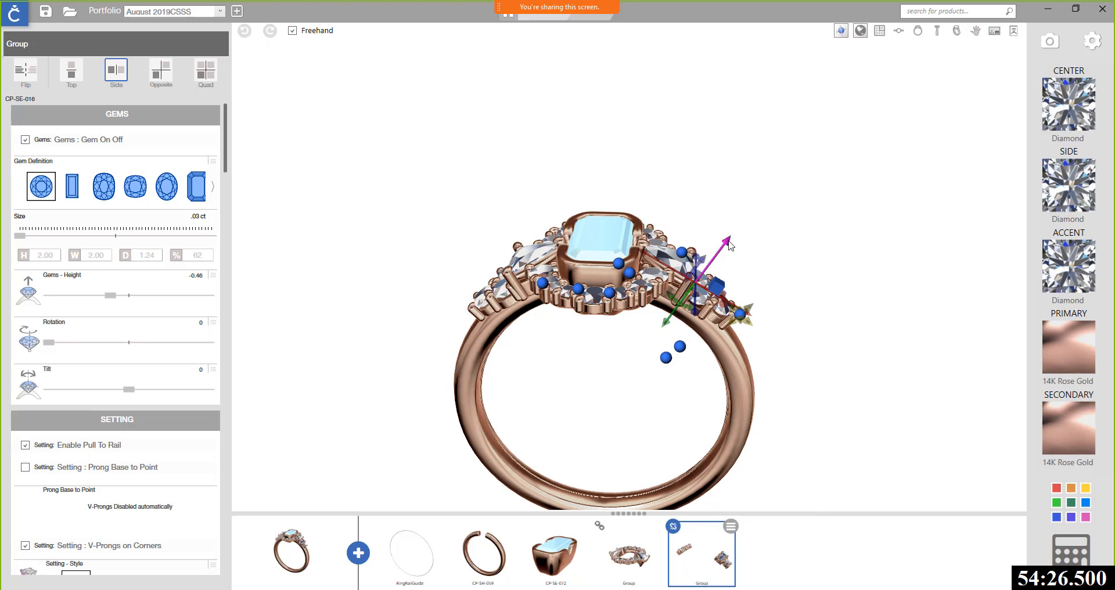
mouse_move(726, 240)
left_mouse_down()
mouse_move(790, 152)
mouse_move(735, 244)
left_mouse_up()
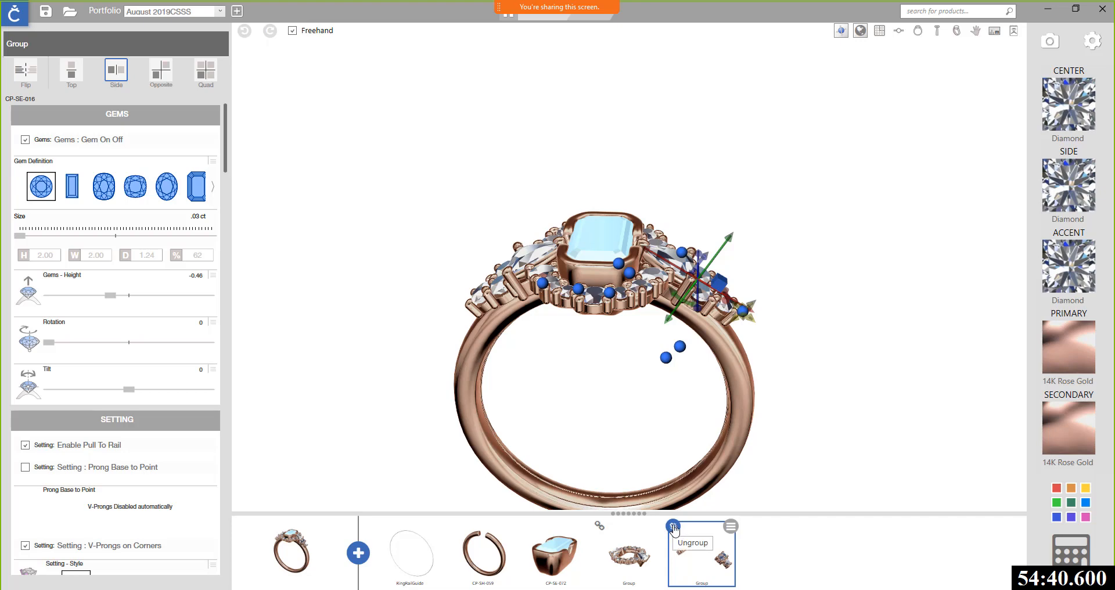
Step: Select the group containing the trillion sides, the halo accents and the wire ring
left_click(598, 526)
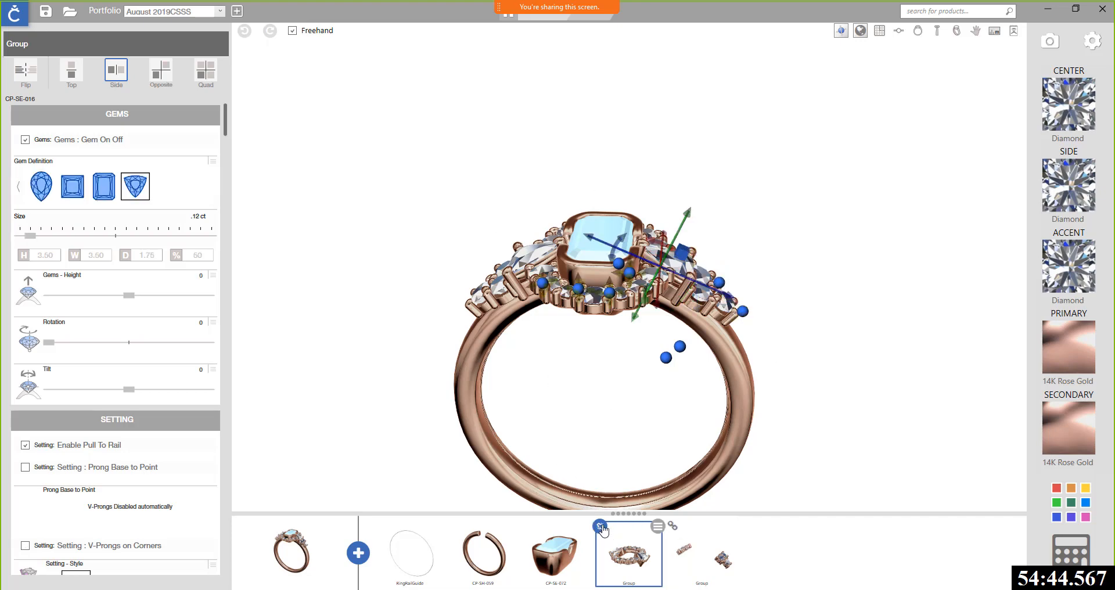